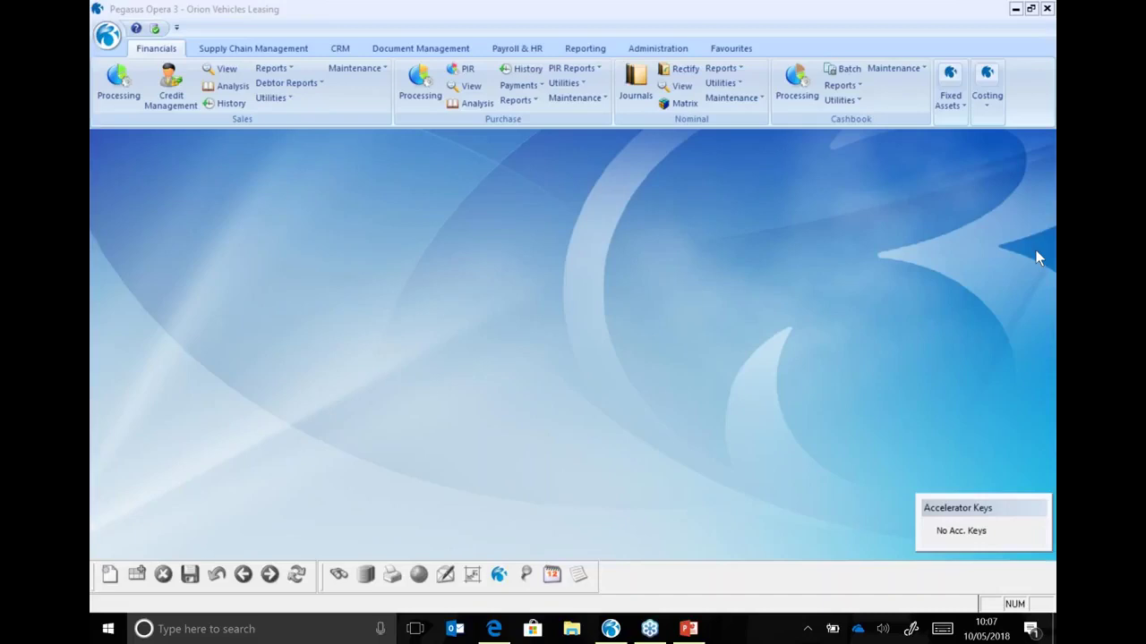
# Step: Publish the sales ledger Invoices & Credit Notes report for this period to the screen in the Standard report layout
pyautogui.click(270, 69)
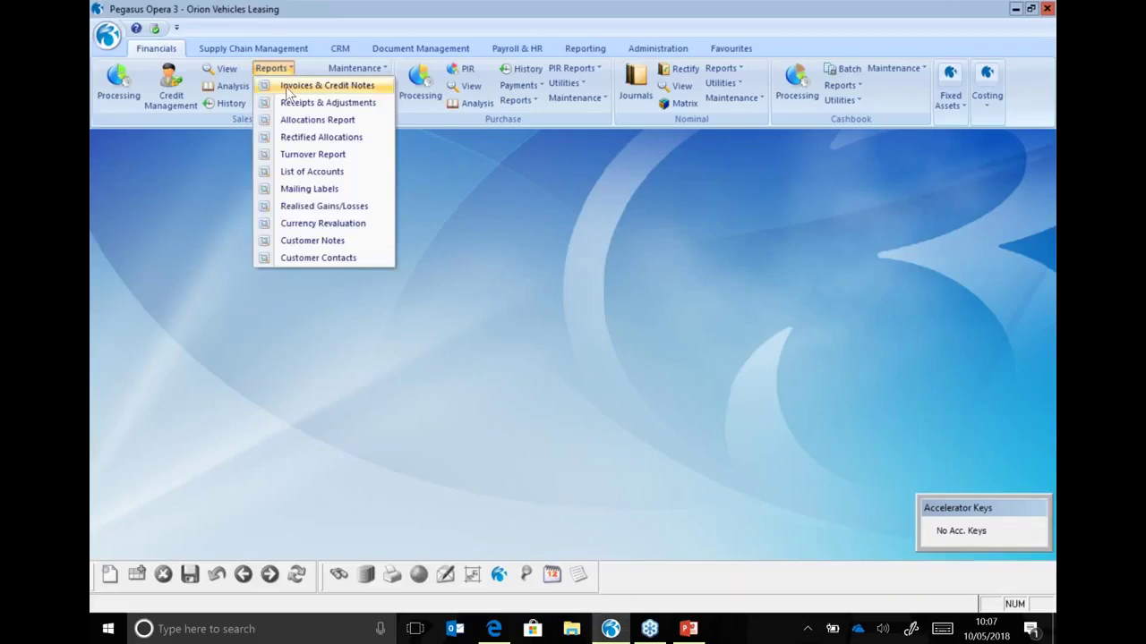
pyautogui.click(286, 87)
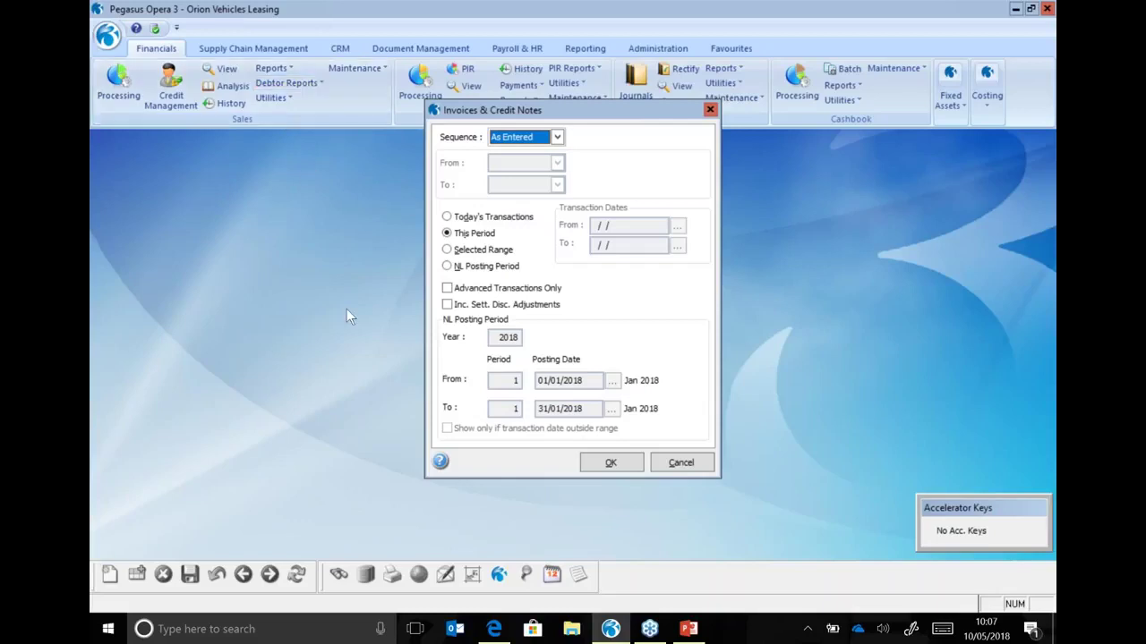
pyautogui.click(610, 463)
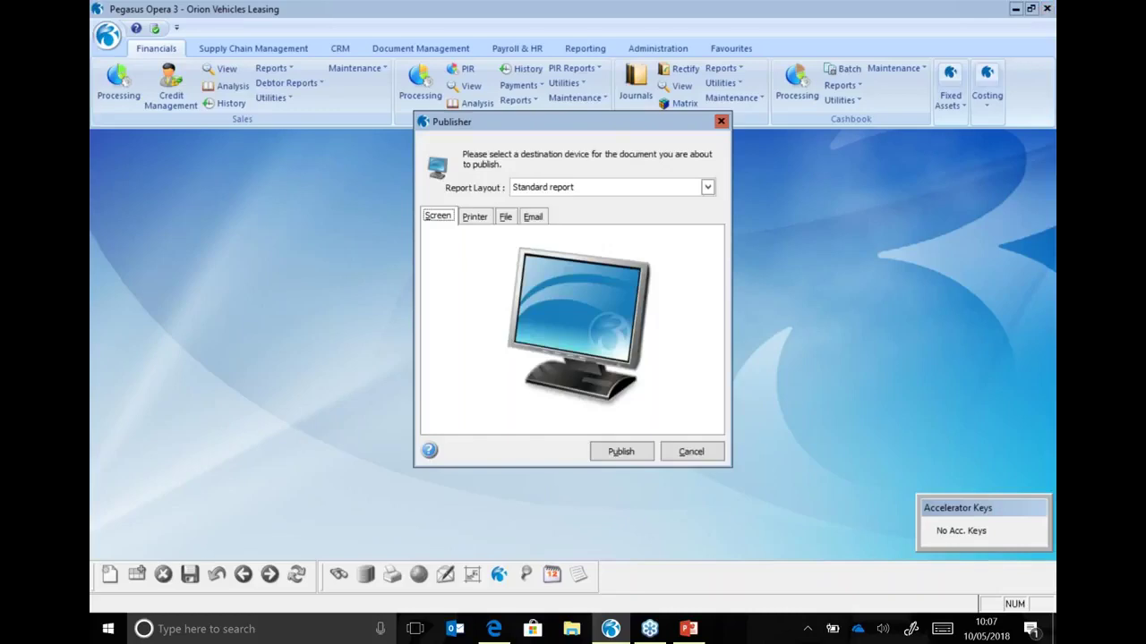
pyautogui.click(621, 452)
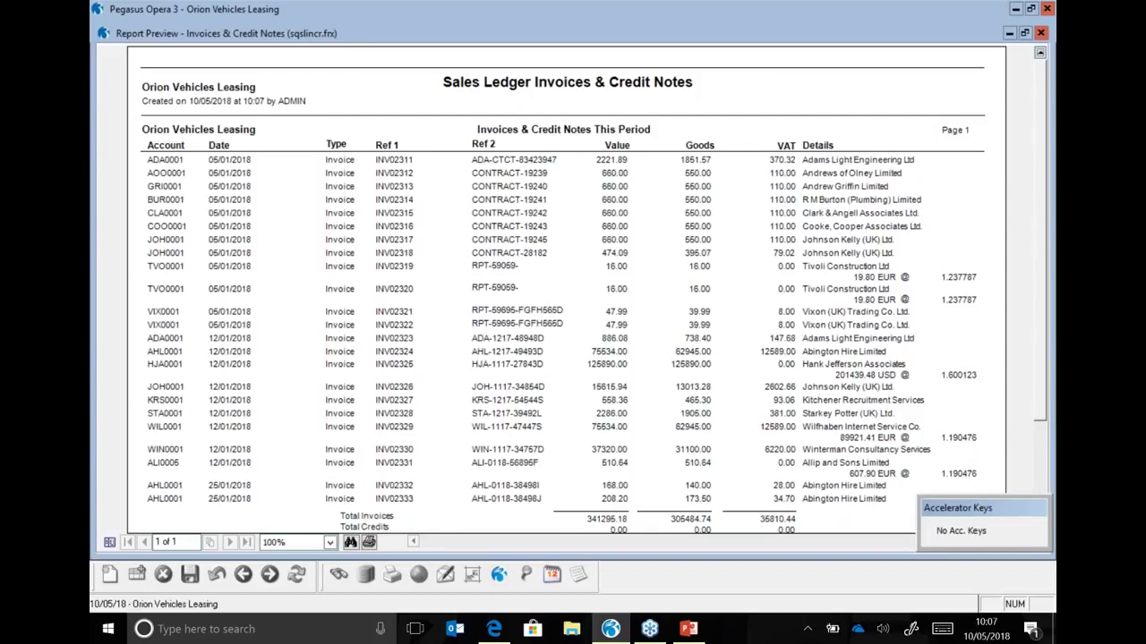
# Step: Search the report preview for 20.00, go to the second match and close the results list
pyautogui.click(350, 544)
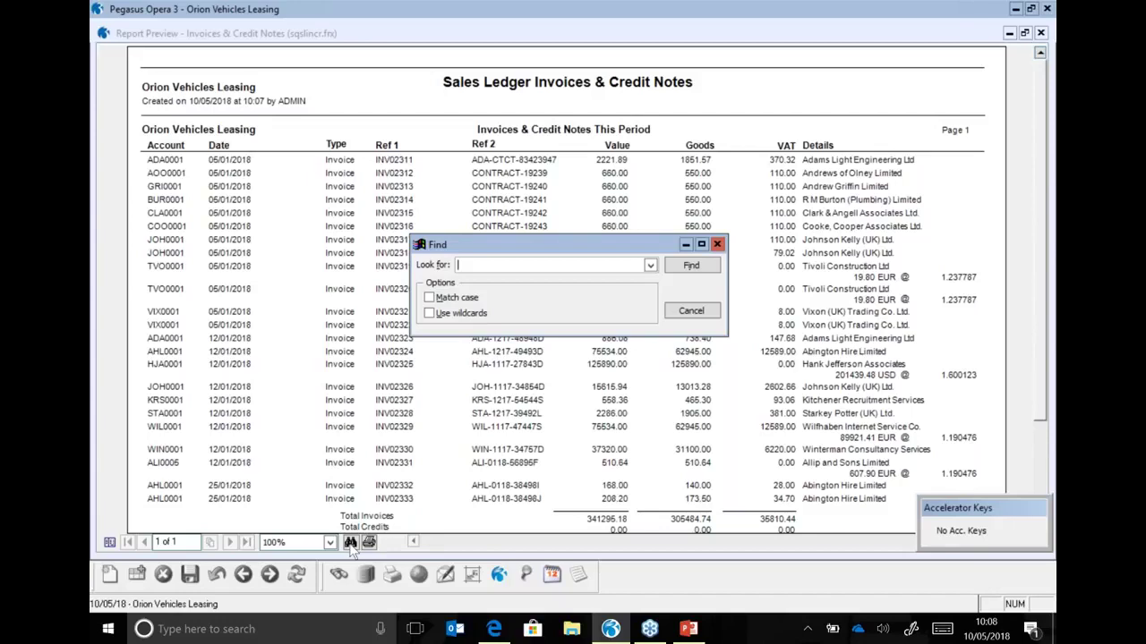
pyautogui.write('20.00')
pyautogui.click(689, 267)
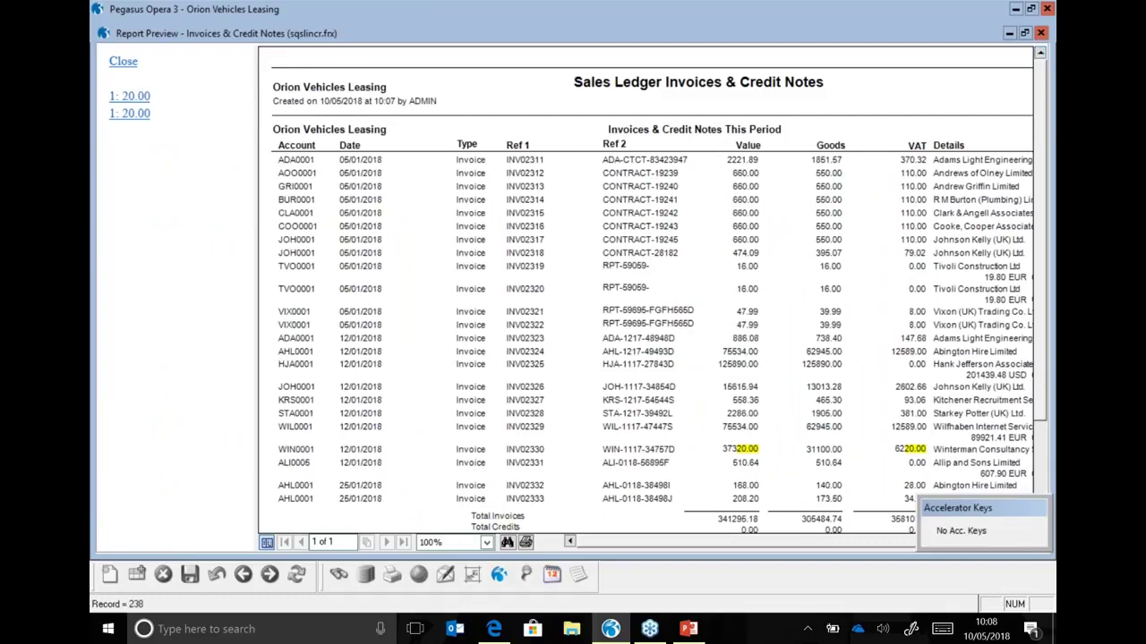
pyautogui.click(130, 112)
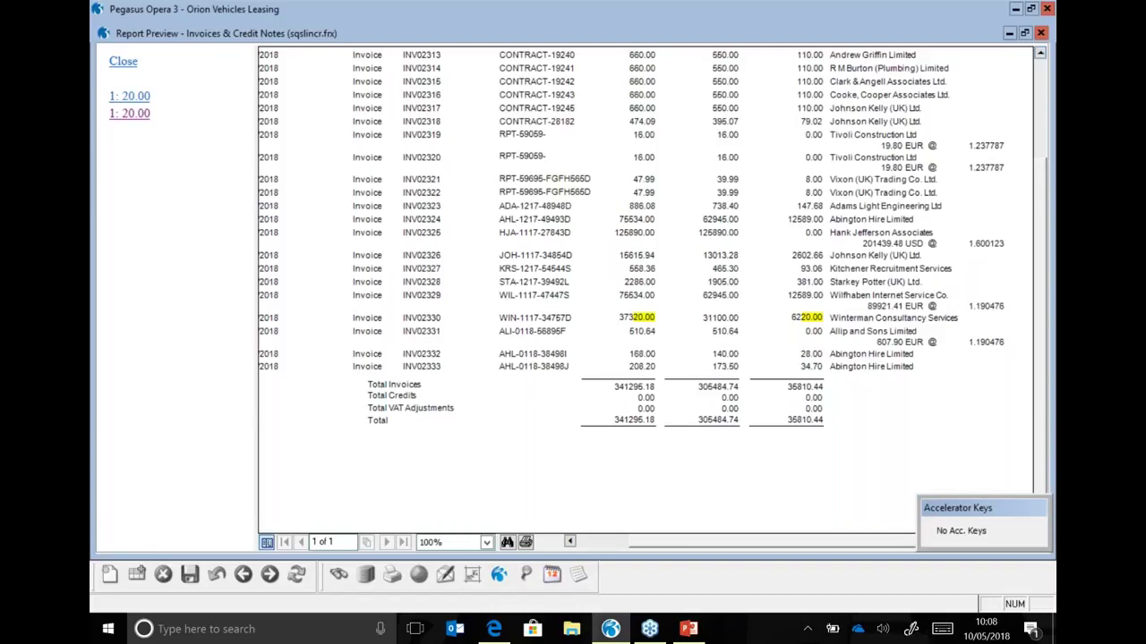
pyautogui.click(124, 63)
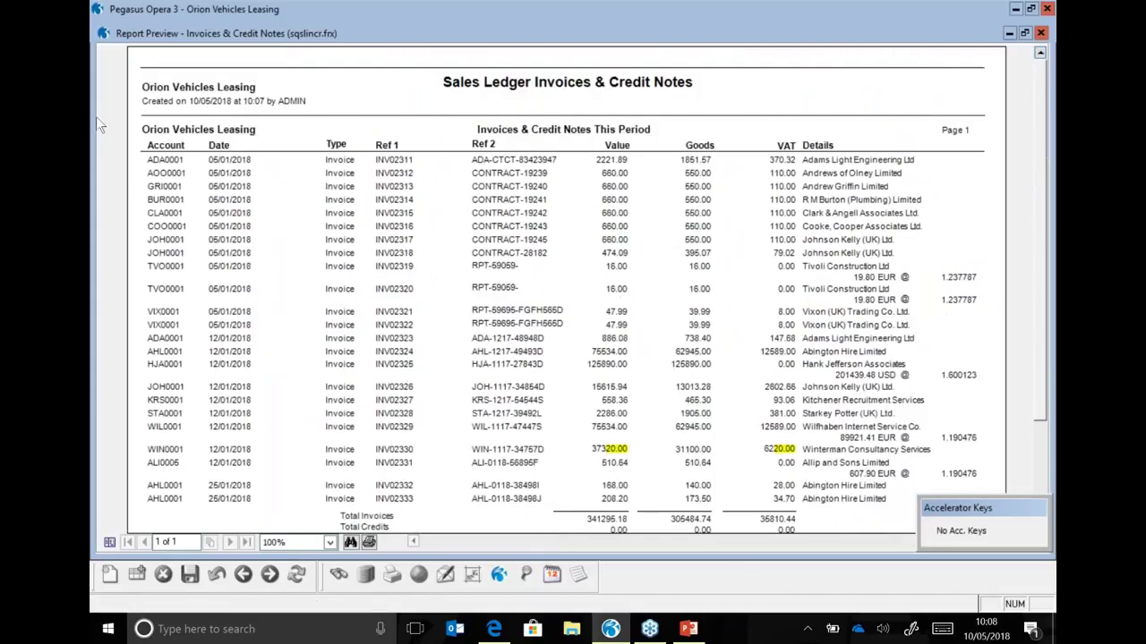
pyautogui.click(370, 543)
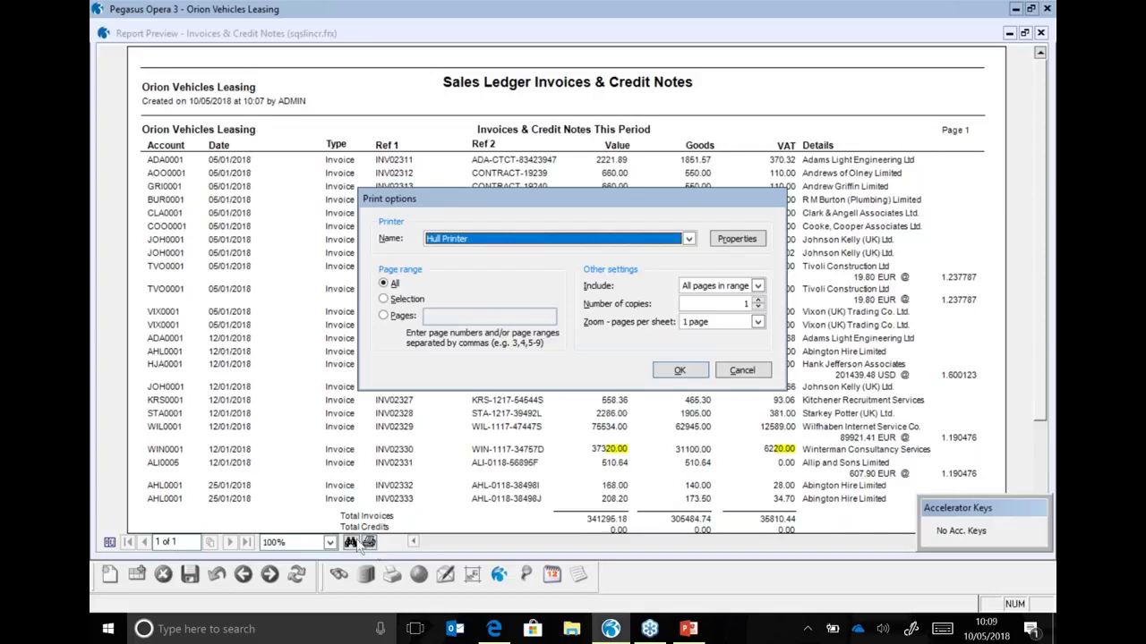
pyautogui.click(384, 315)
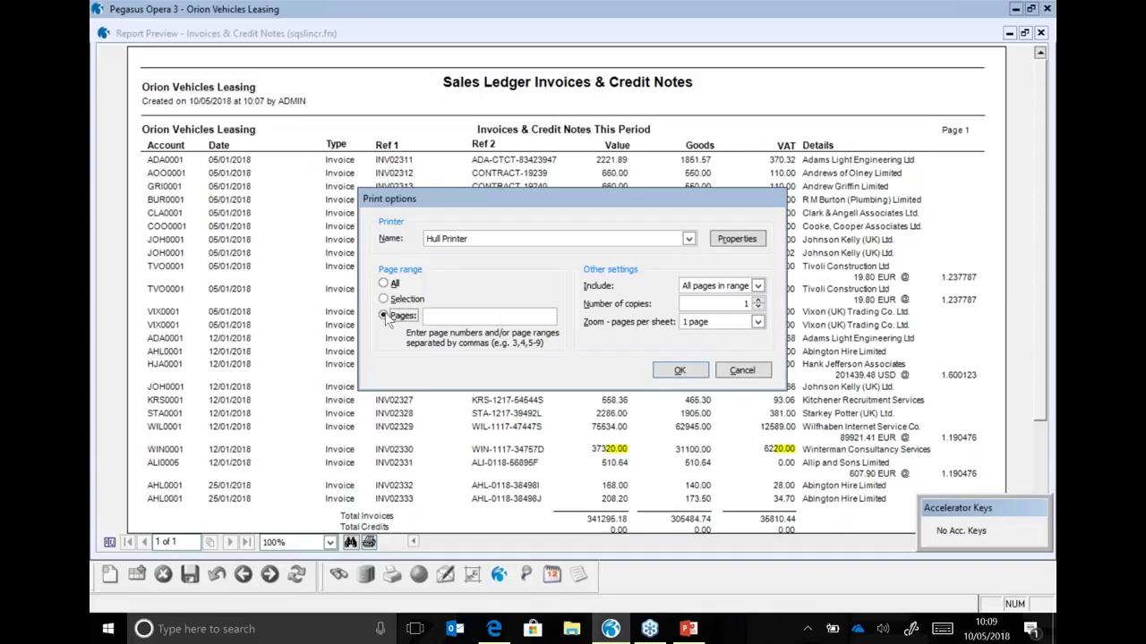
pyautogui.press('Tab')
pyautogui.write('1')
pyautogui.click(742, 371)
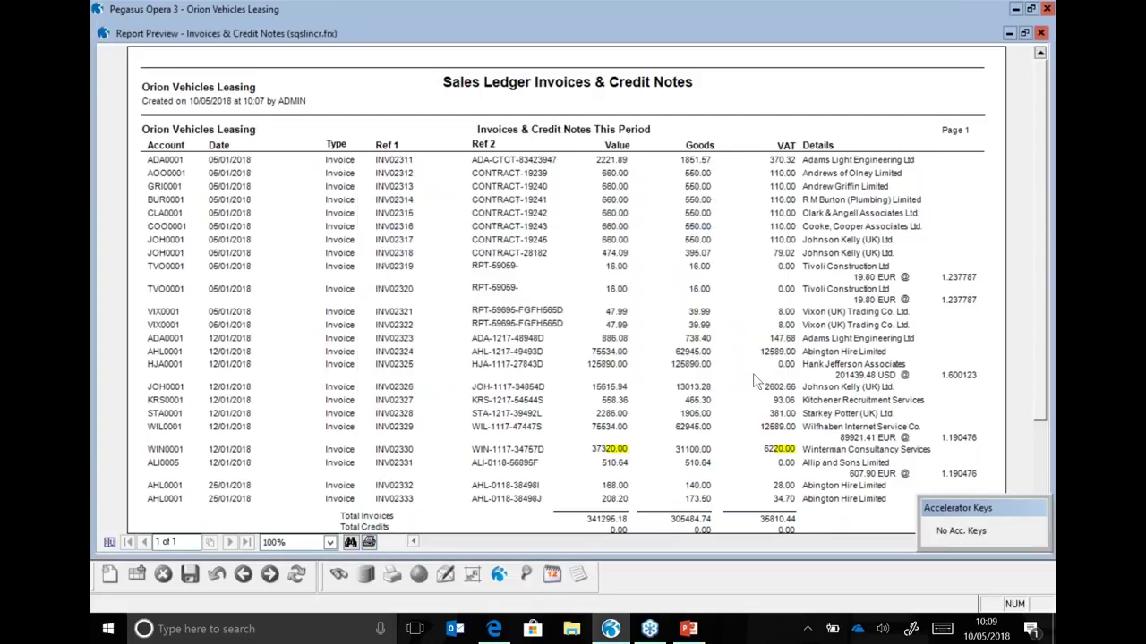
# Step: Shrink the report preview and move it aside, and open the A F Coleman Auto Trading Ltd. account in Sales Processing
pyautogui.click(1025, 34)
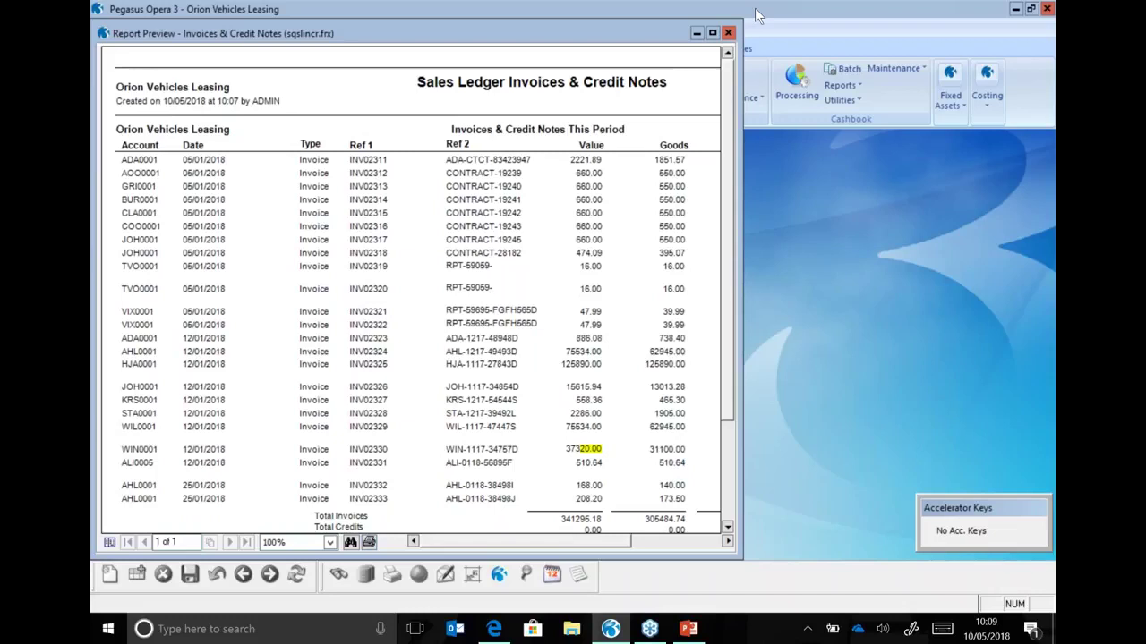
pyautogui.moveTo(742, 26); pyautogui.dragTo(622, 55)
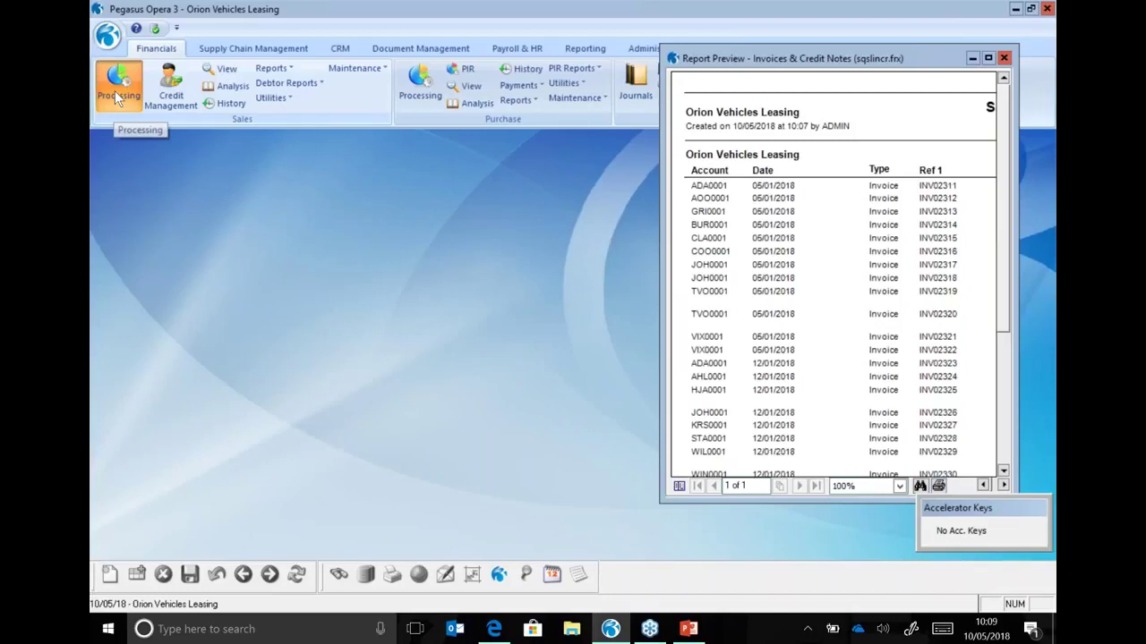
pyautogui.click(115, 90)
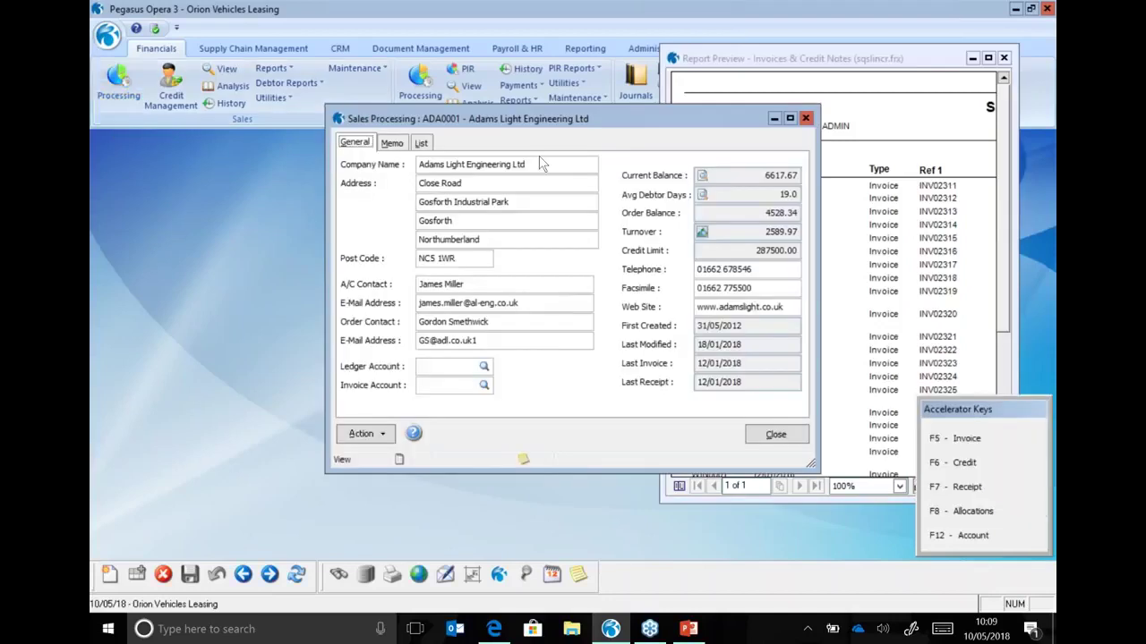
pyautogui.moveTo(555, 127); pyautogui.dragTo(376, 143)
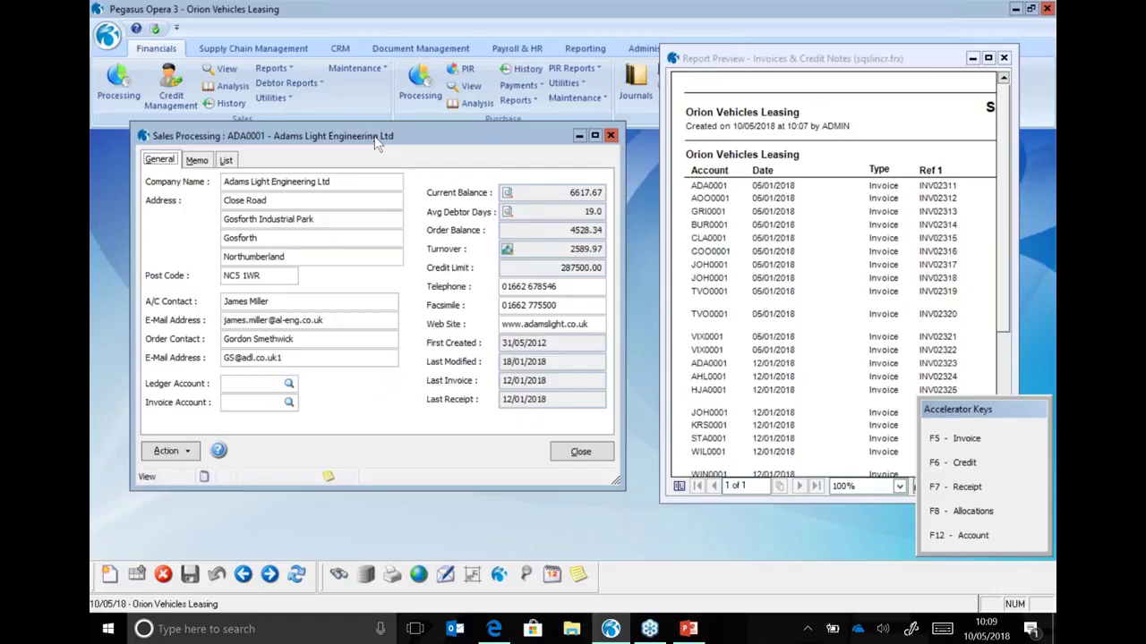
pyautogui.click(226, 160)
pyautogui.doubleClick(269, 394)
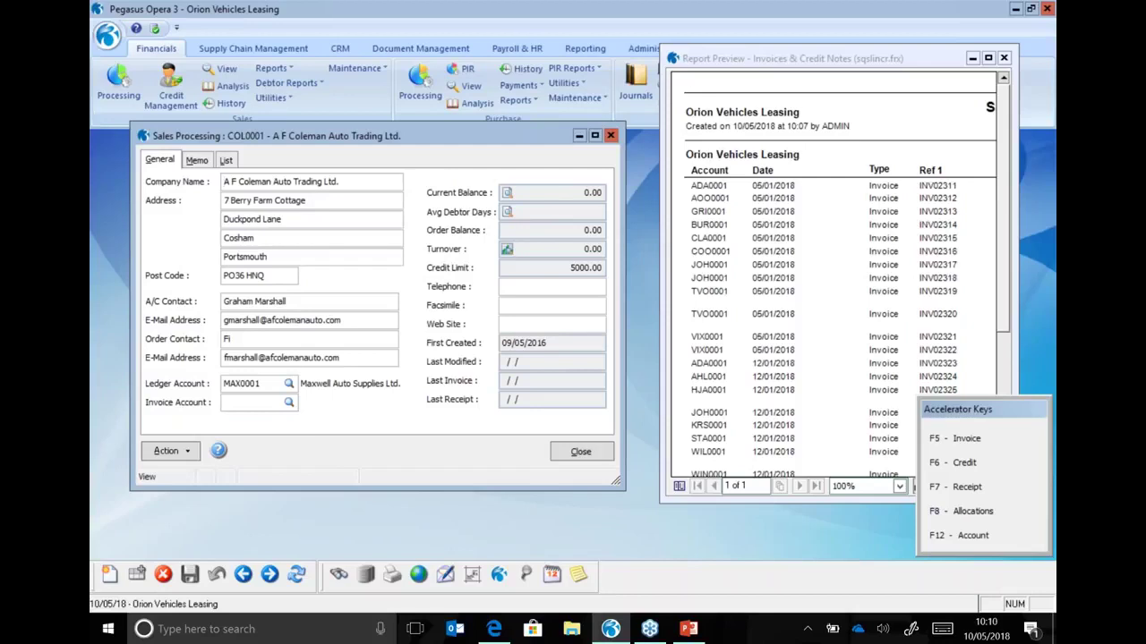
pyautogui.click(170, 451)
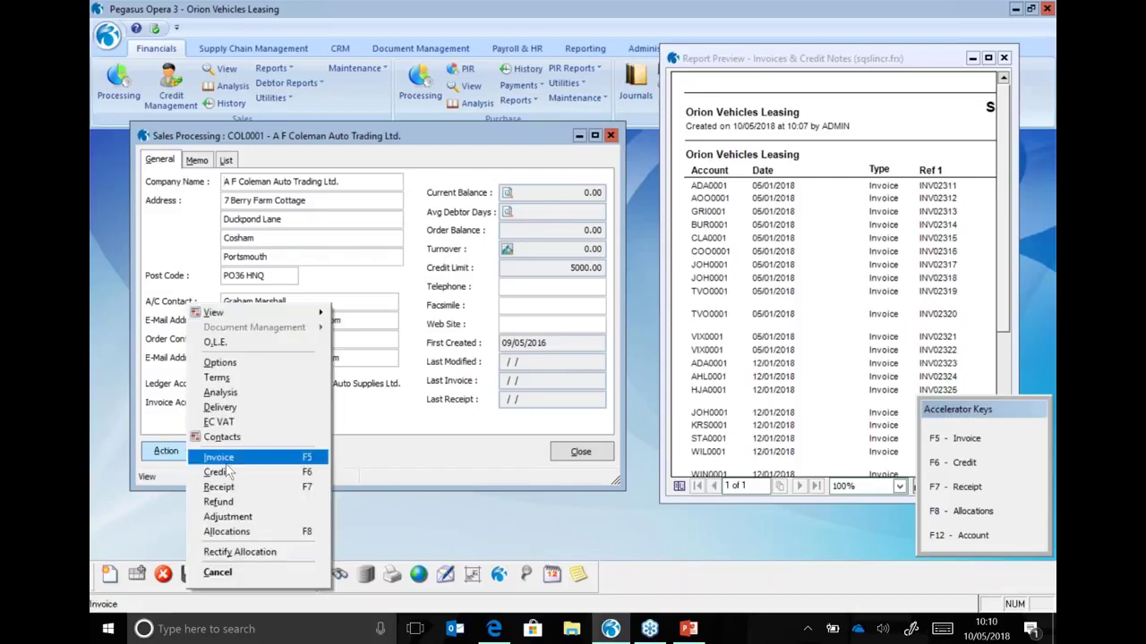
pyautogui.click(226, 457)
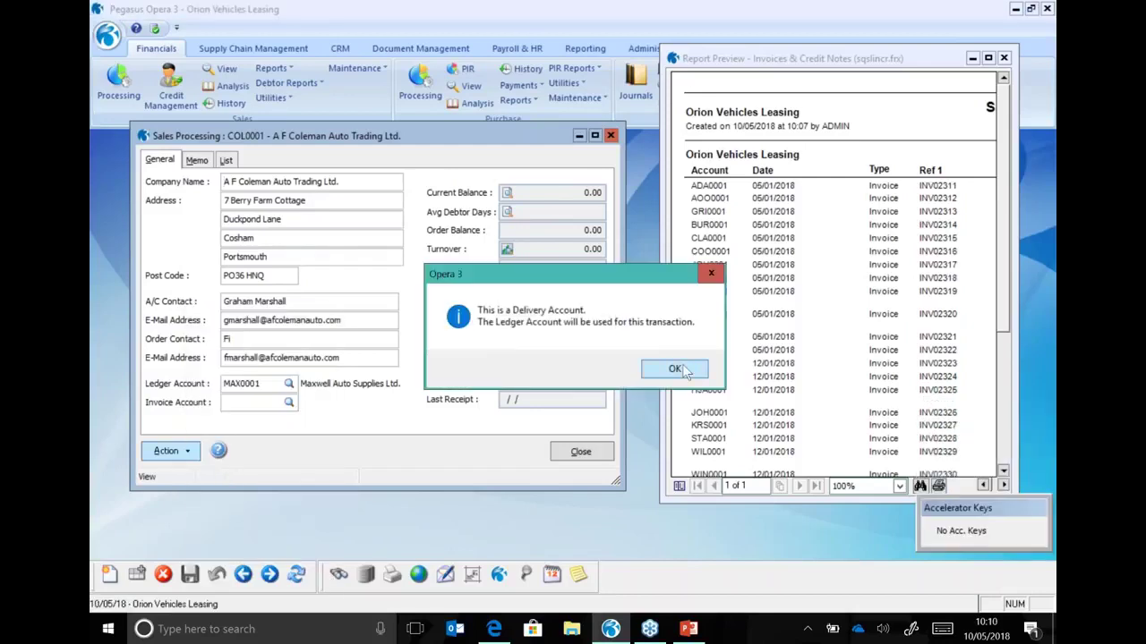
pyautogui.click(678, 371)
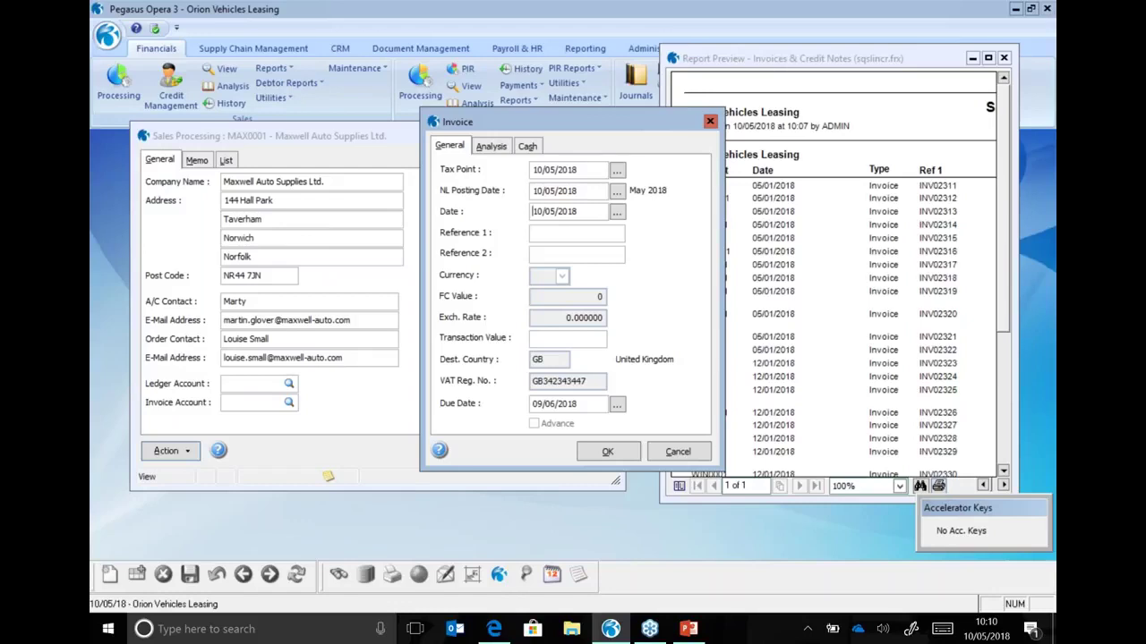
pyautogui.click(678, 452)
pyautogui.click(672, 385)
pyautogui.press('Escape')
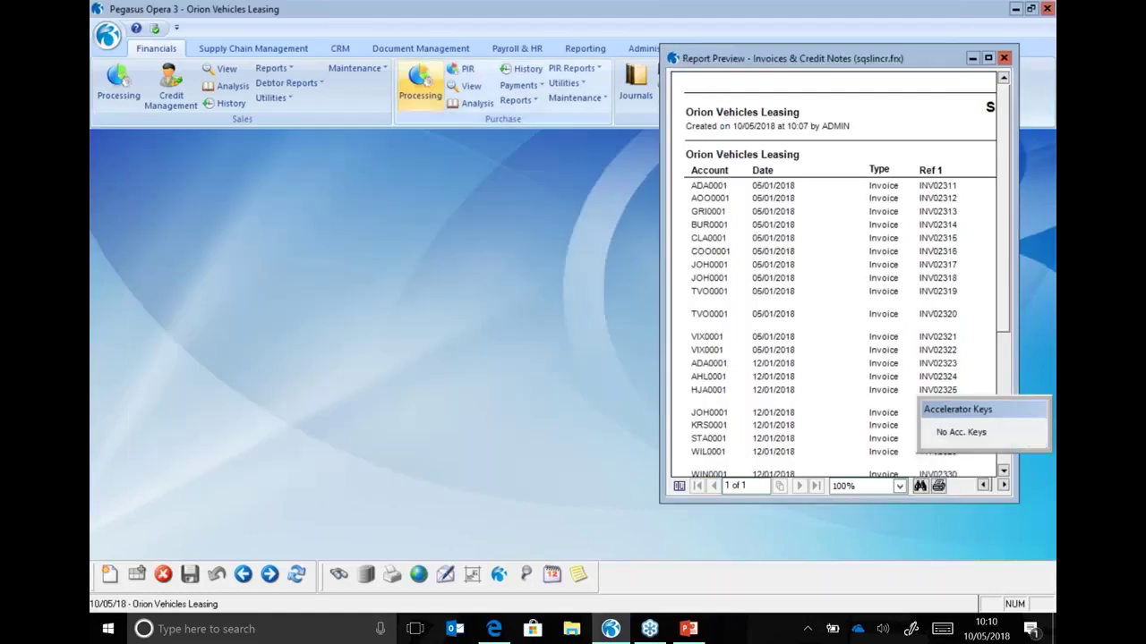
# Step: Publish the sales ledger Receipts & Adjustments report for this period to the screen in the Standard report layout
pyautogui.click(271, 68)
pyautogui.click(304, 104)
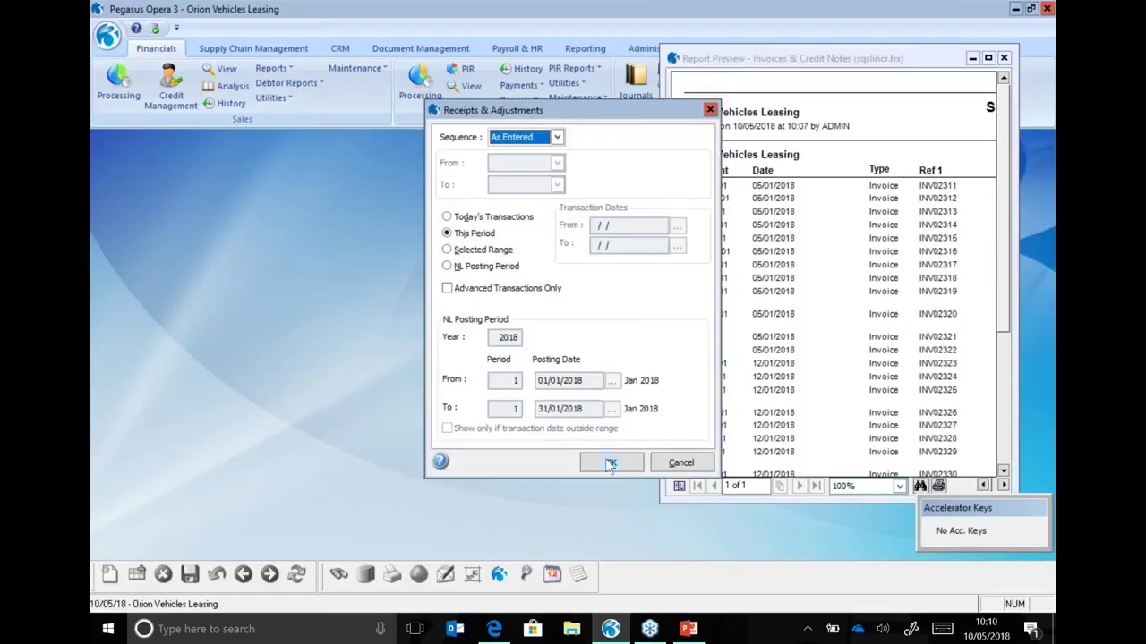
pyautogui.click(609, 464)
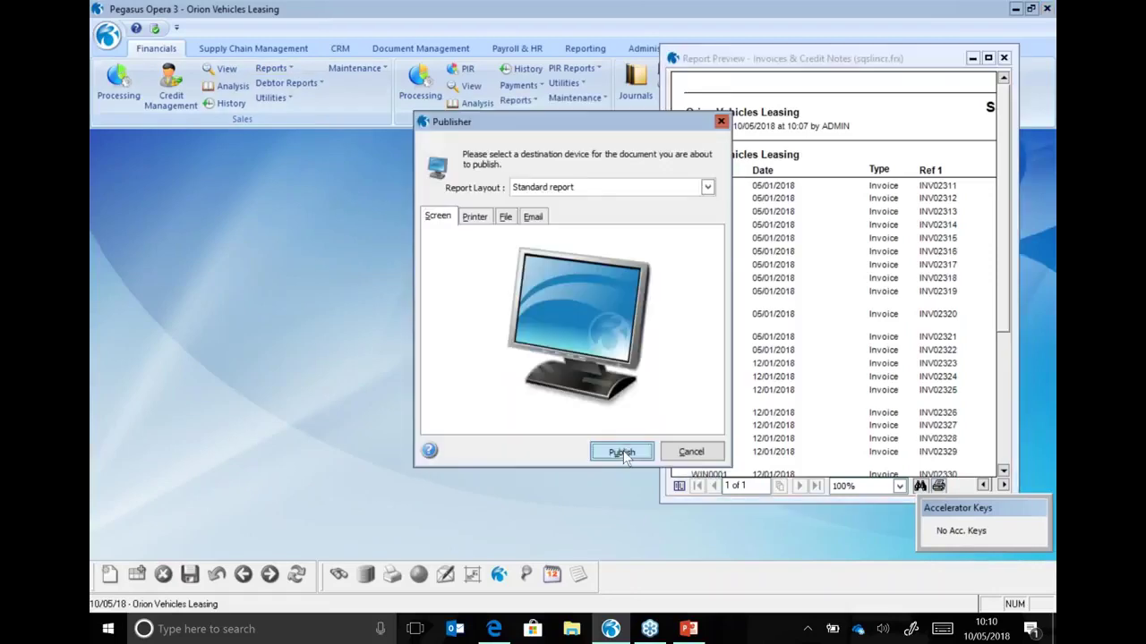
pyautogui.click(621, 452)
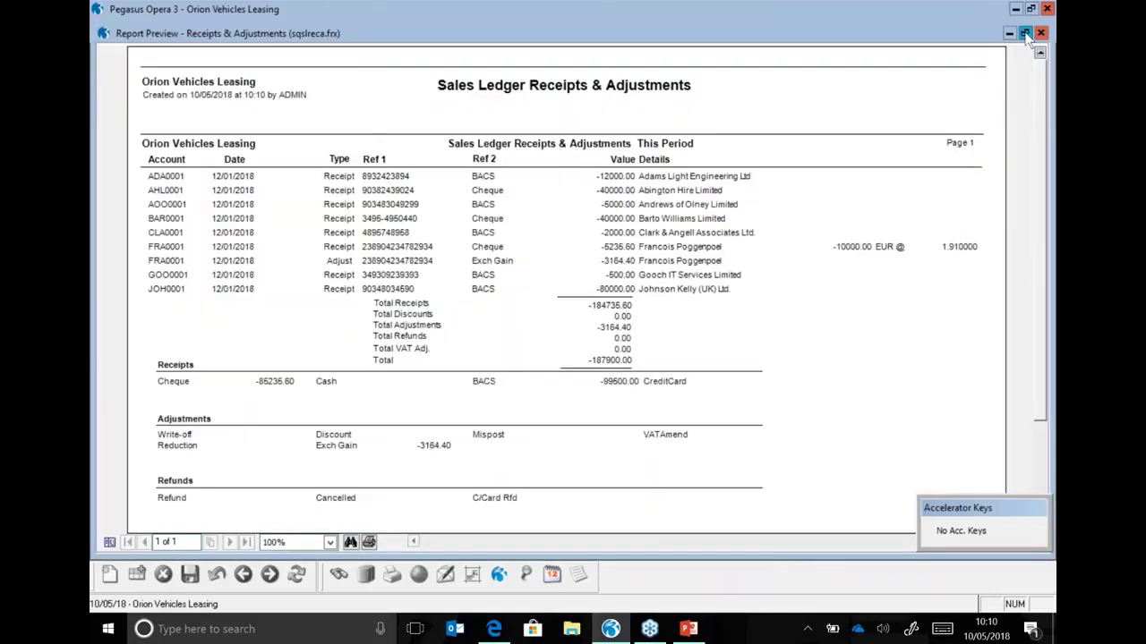
# Step: Minimise both report previews and close them, moving the Accelerator Keys window clear of them
pyautogui.click(1024, 34)
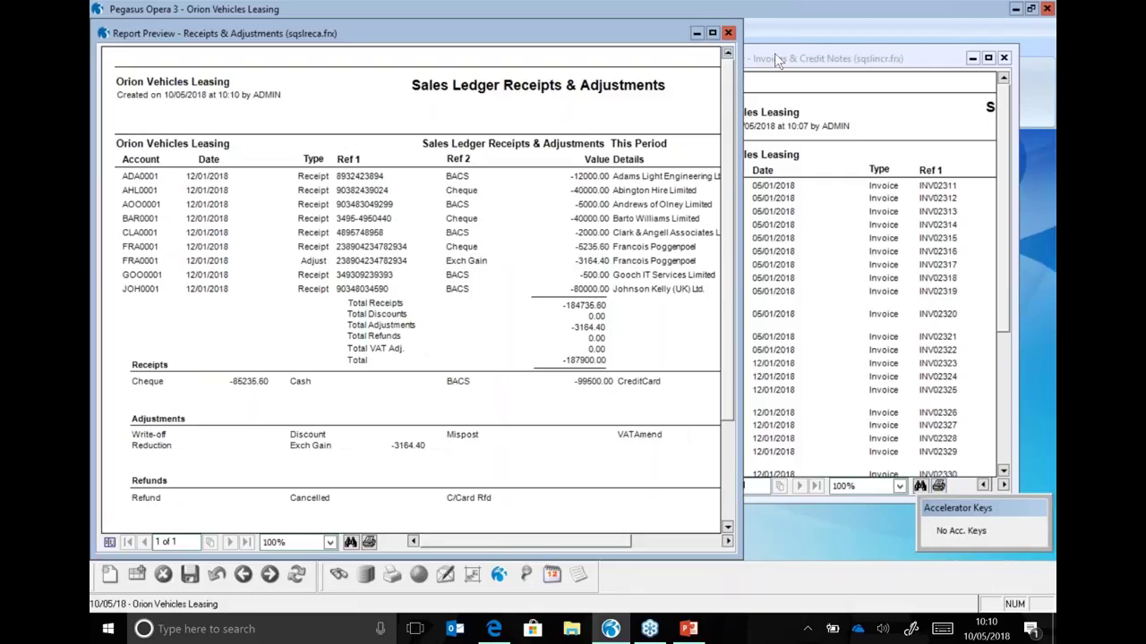
pyautogui.click(728, 33)
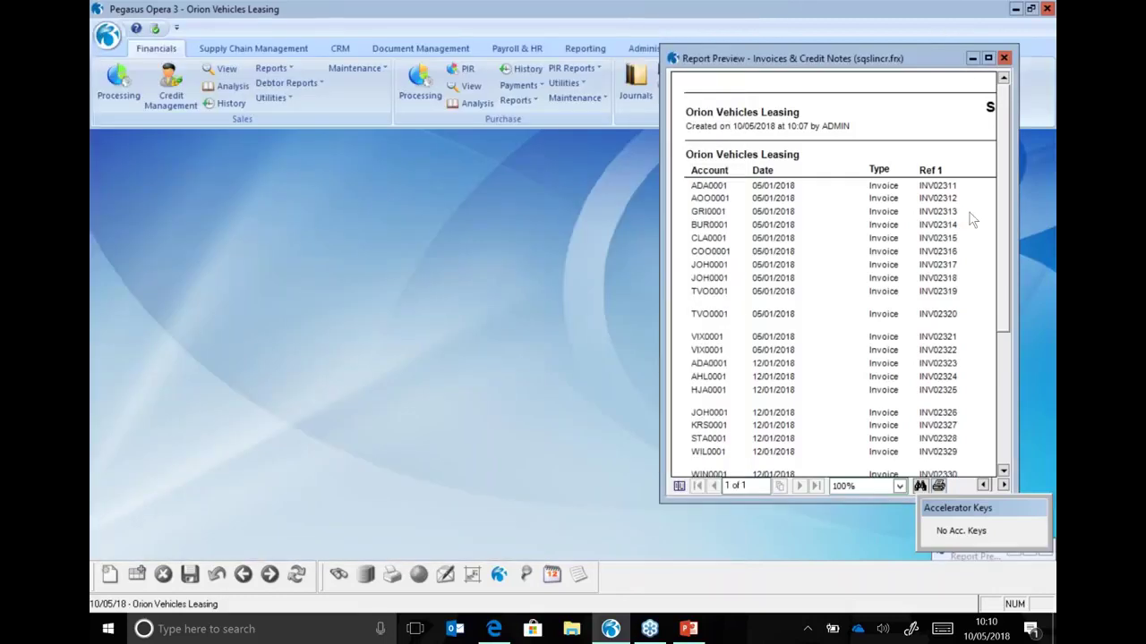
pyautogui.click(972, 57)
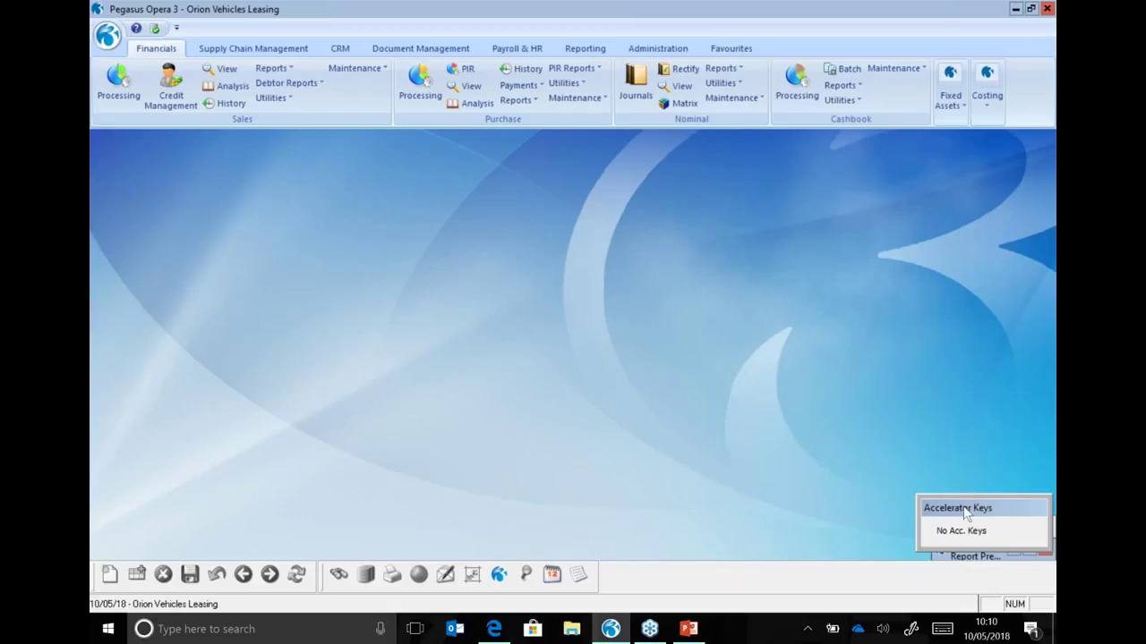
pyautogui.moveTo(965, 512); pyautogui.dragTo(960, 423)
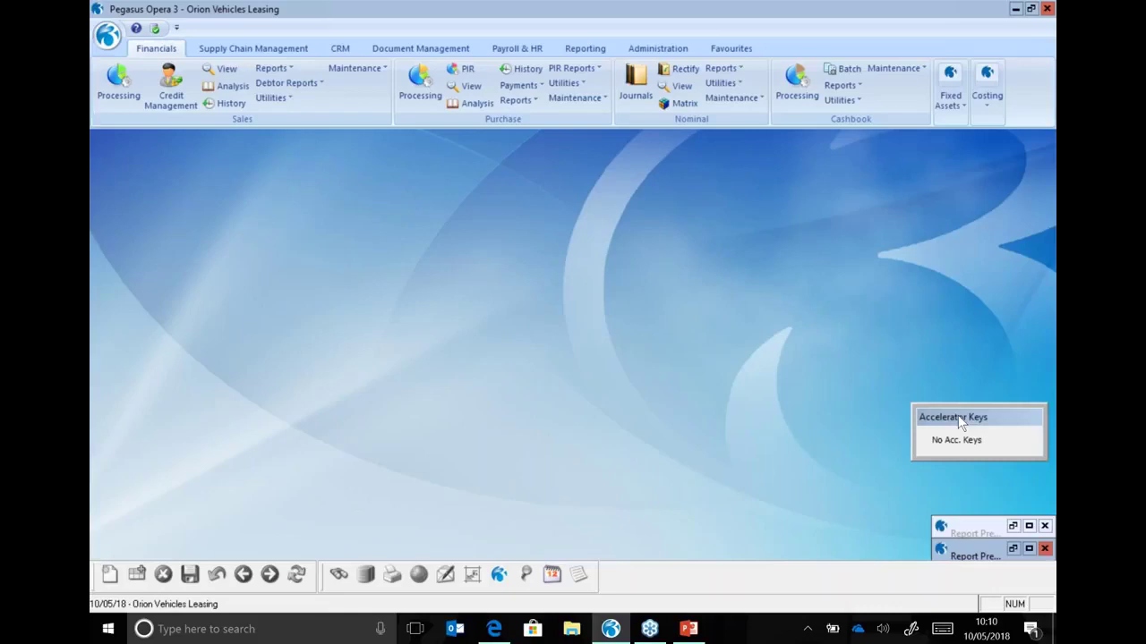
pyautogui.click(1043, 527)
pyautogui.click(1045, 550)
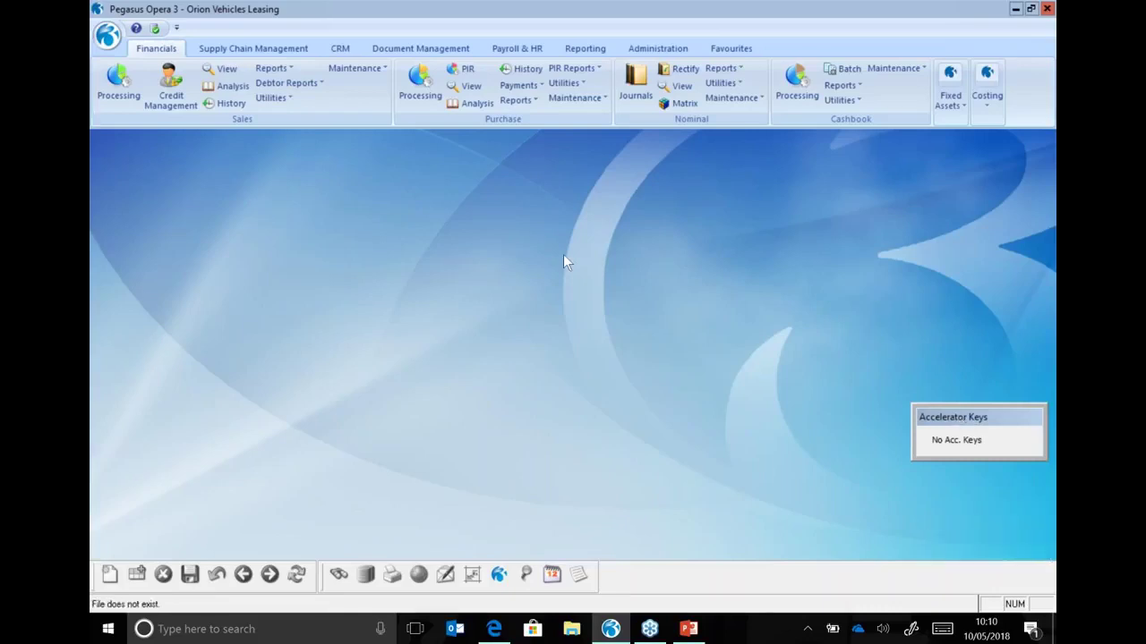
# Step: Run the sales Debtors Report by account sequence with Show Transactions enabled
pyautogui.click(298, 82)
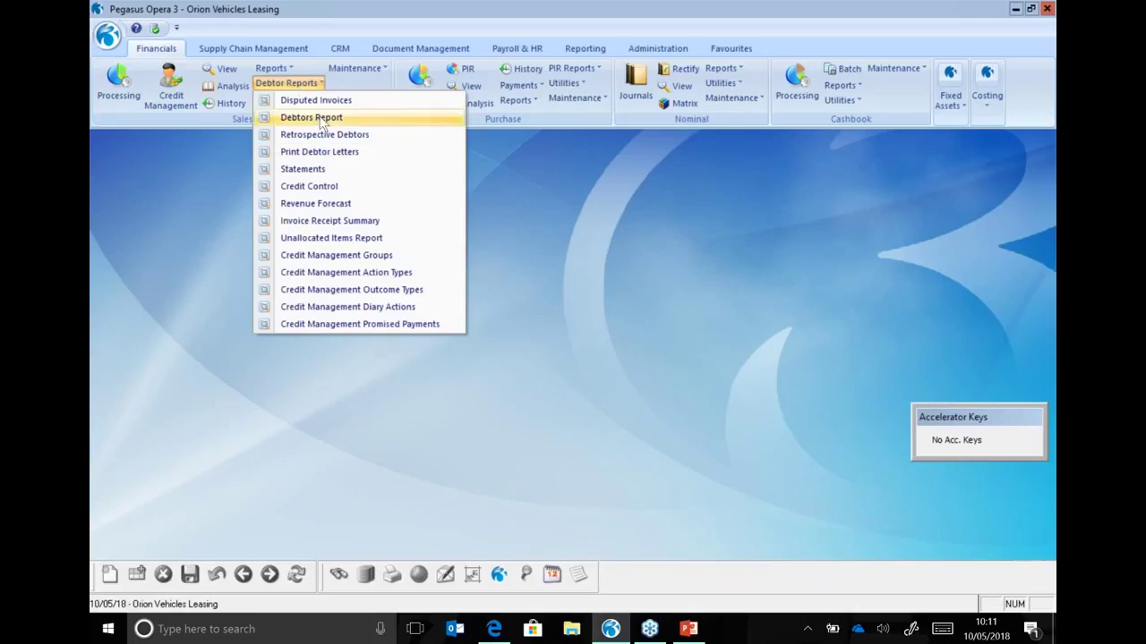
pyautogui.click(320, 120)
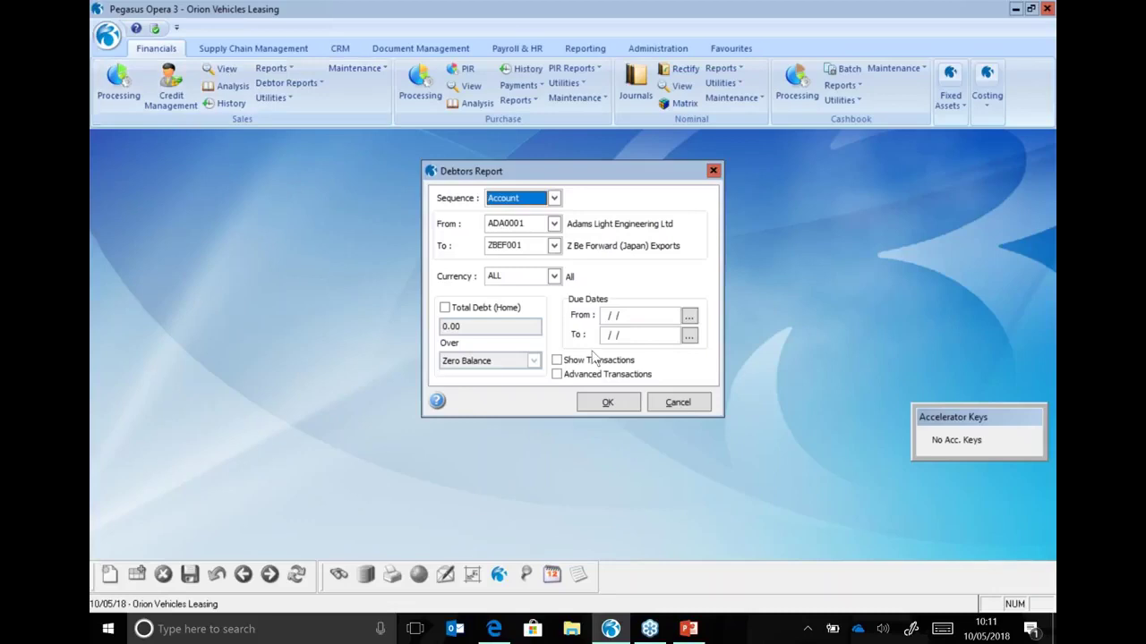
pyautogui.click(557, 360)
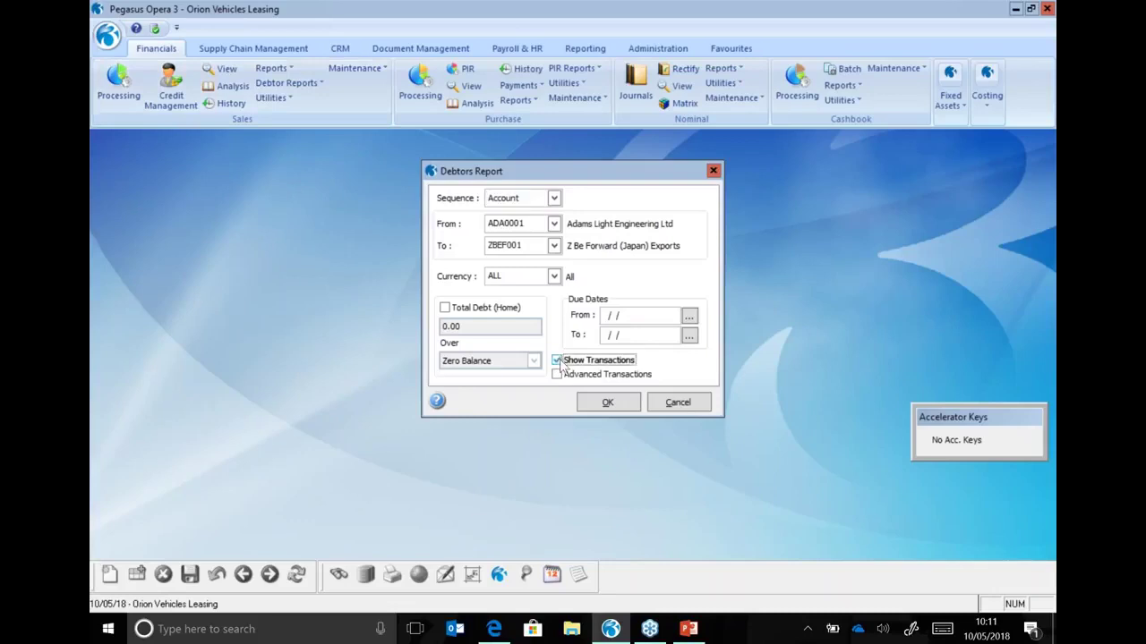
pyautogui.click(600, 401)
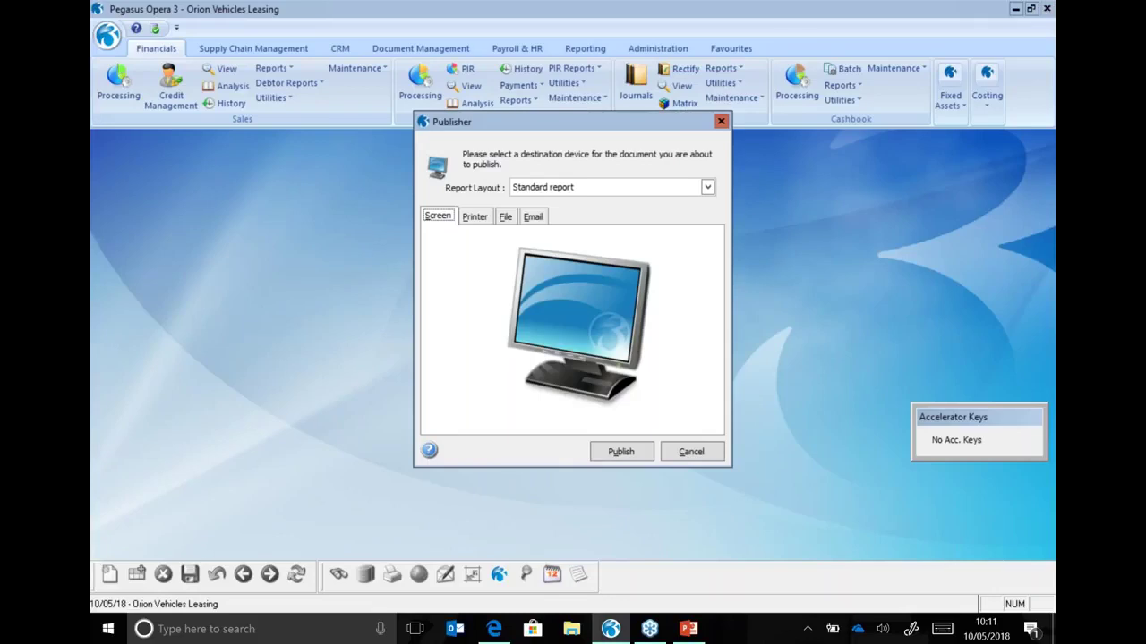
# Step: Publish the Debtors Report to an Excel file named DEBTORS using the Excel Report - With Transactions layout
pyautogui.click(707, 188)
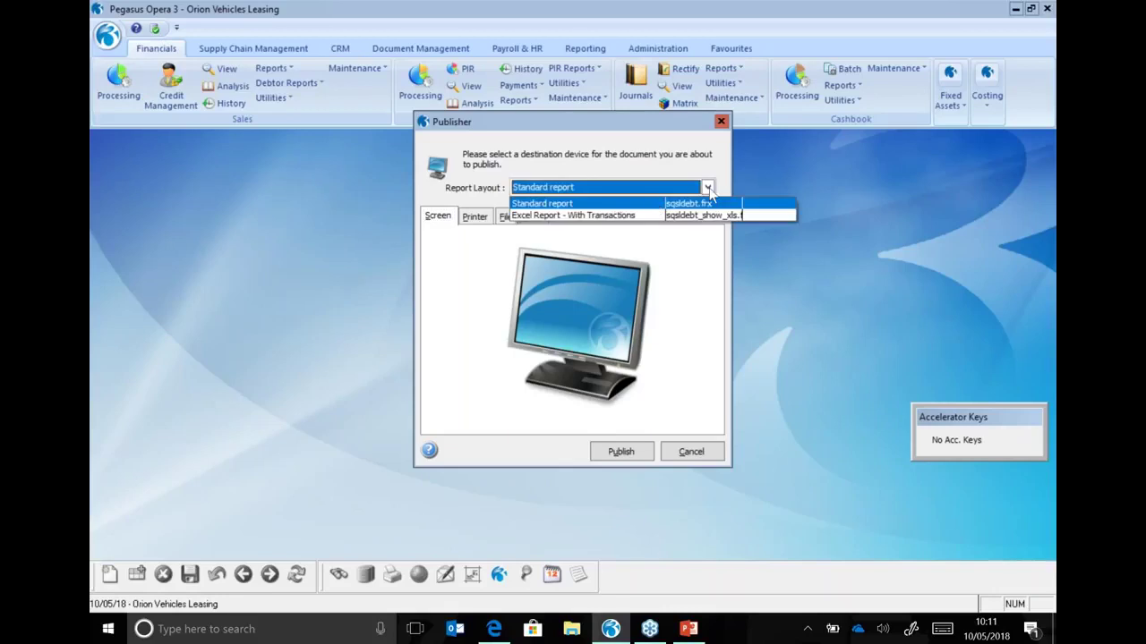
pyautogui.click(638, 217)
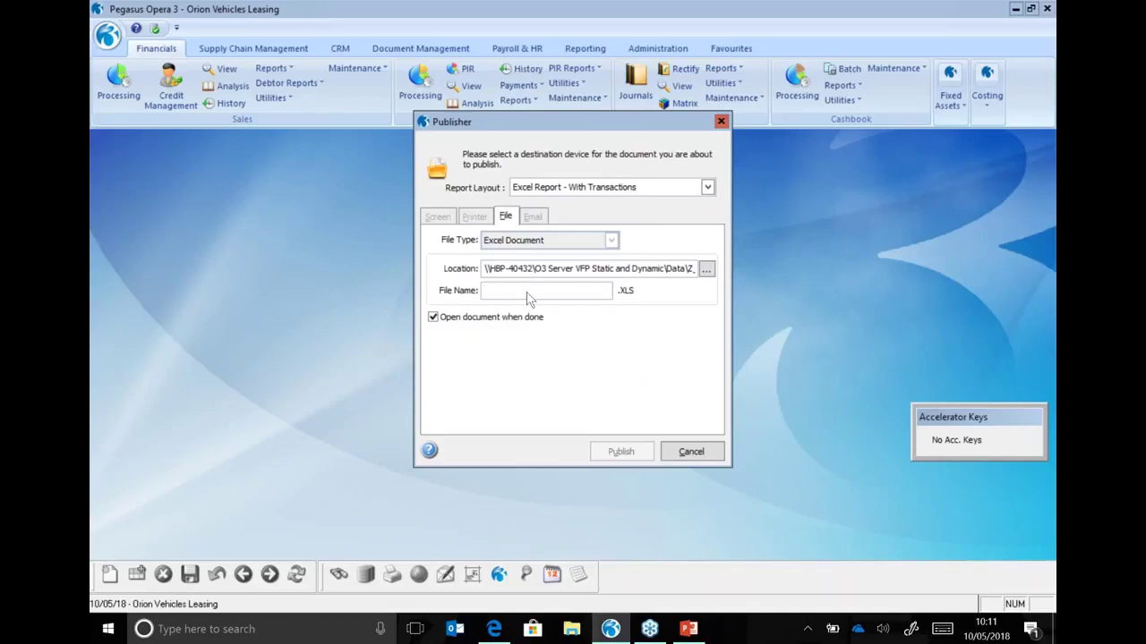
pyautogui.write('DEBTORS')
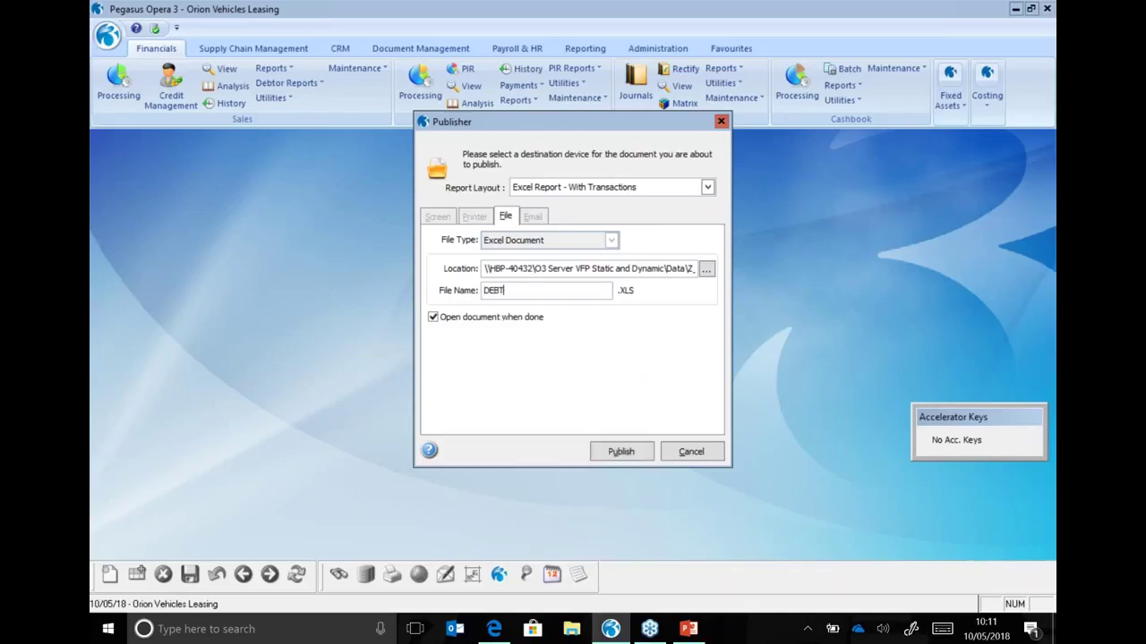
pyautogui.click(623, 451)
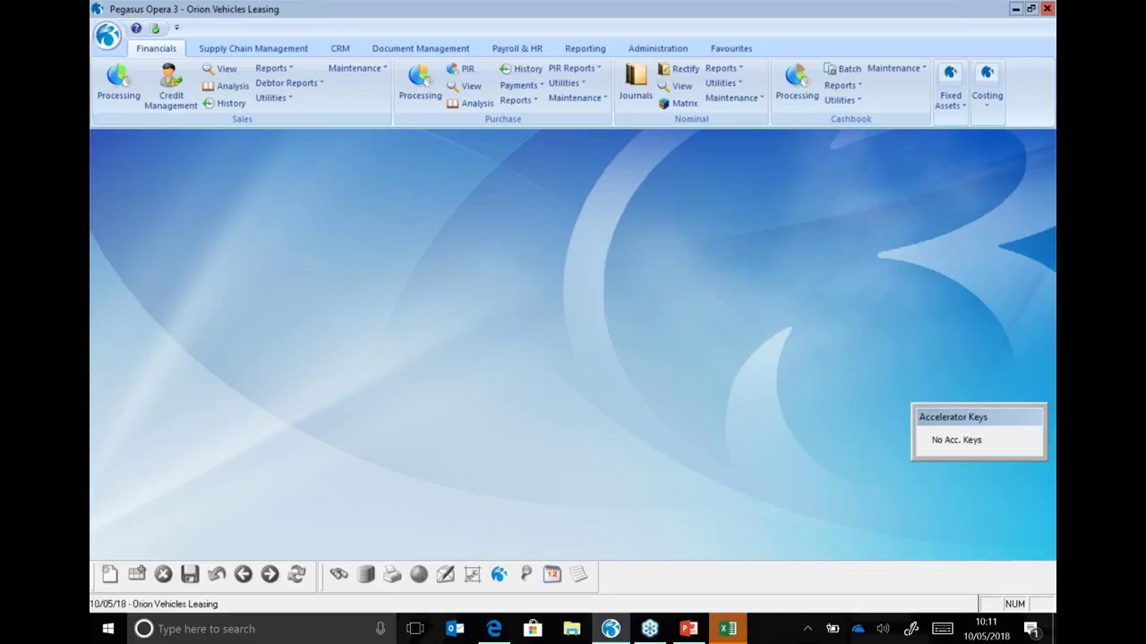
# Step: Switch to Excel, view the DEBTORS workbook full screen, and minimise it
pyautogui.click(738, 634)
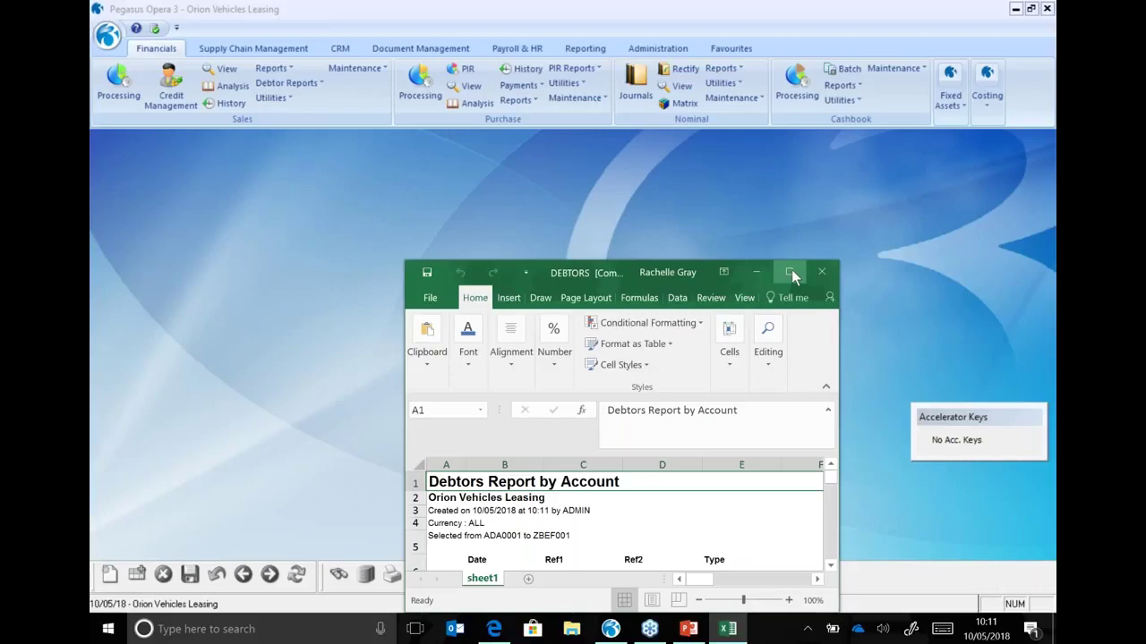
pyautogui.click(789, 272)
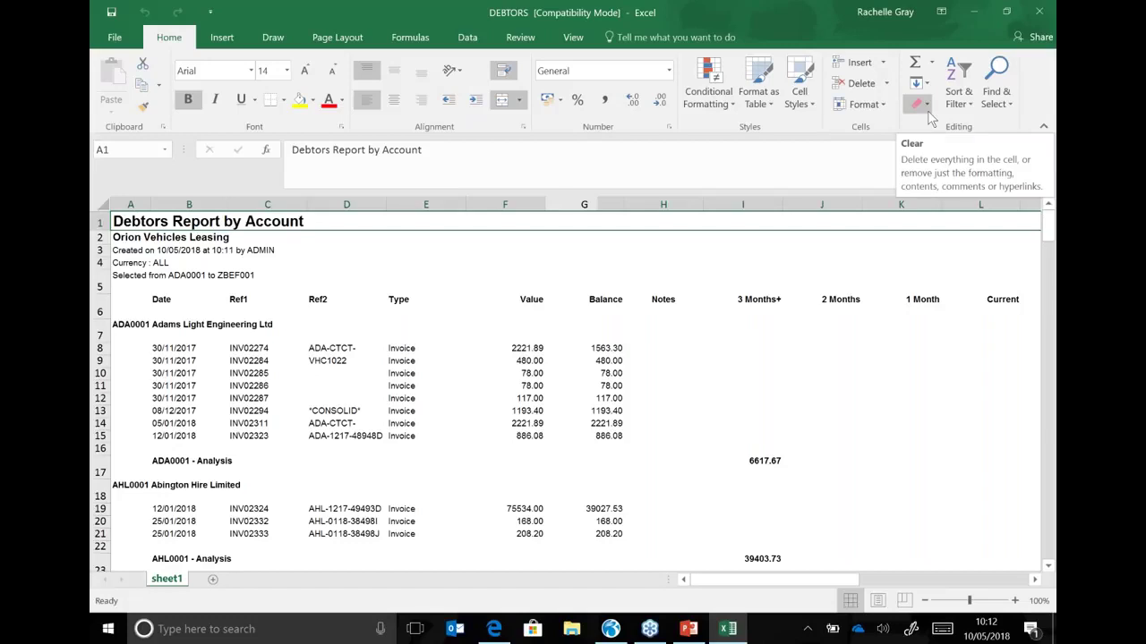
pyautogui.click(977, 12)
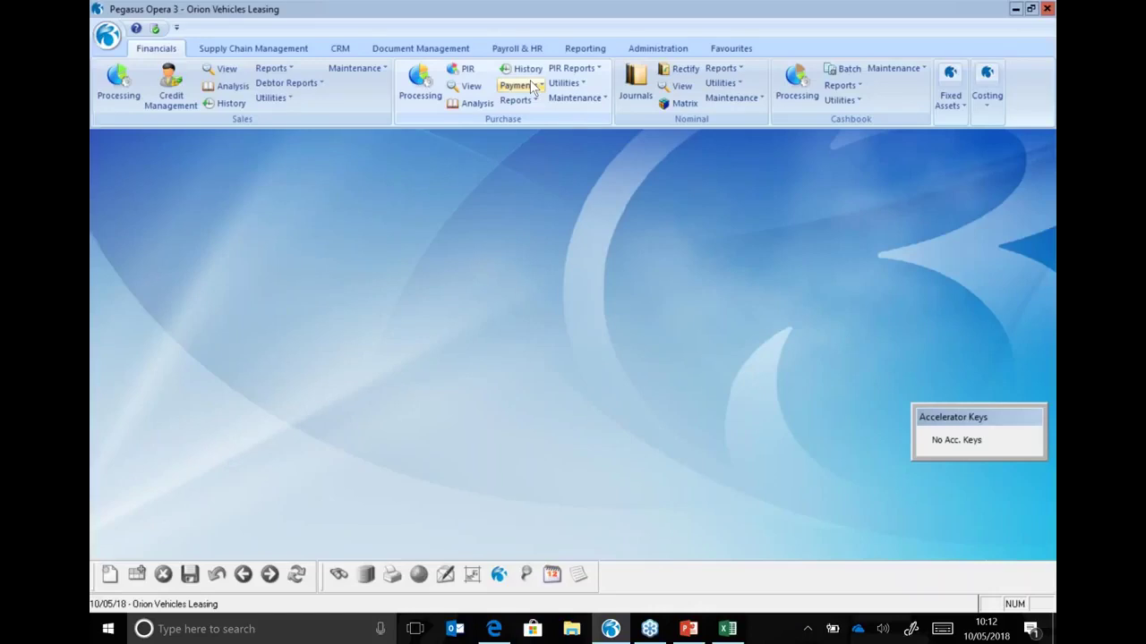
# Step: Run the purchase ledger Suggested Payments report for bank account C310 and suppliers CAR0001 to WAT0001 with the default options
pyautogui.click(532, 85)
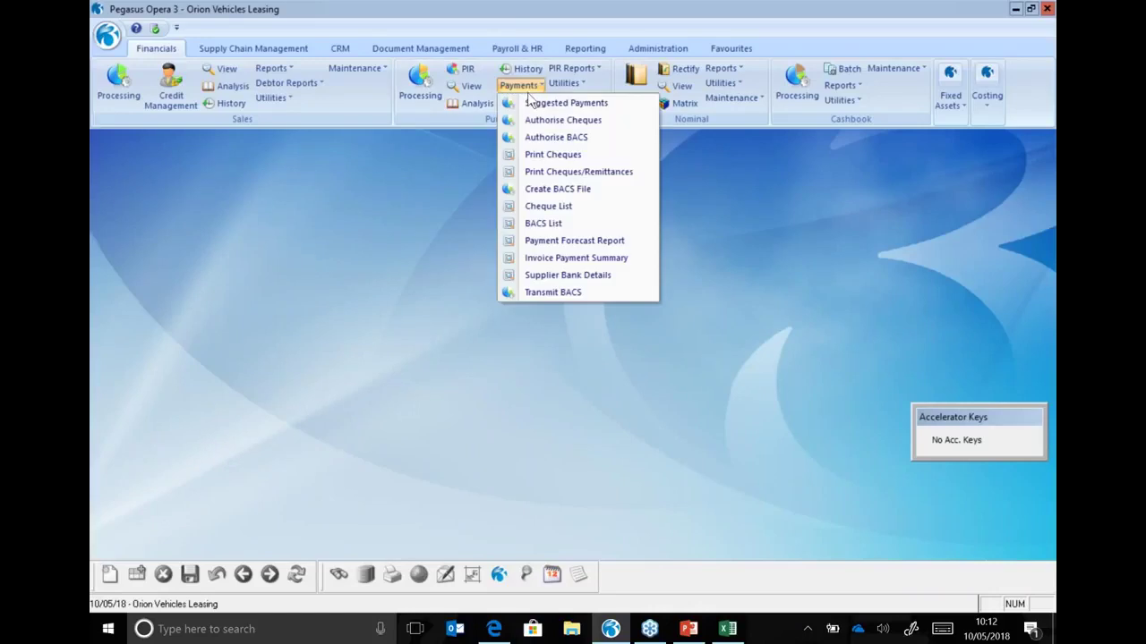
pyautogui.click(538, 104)
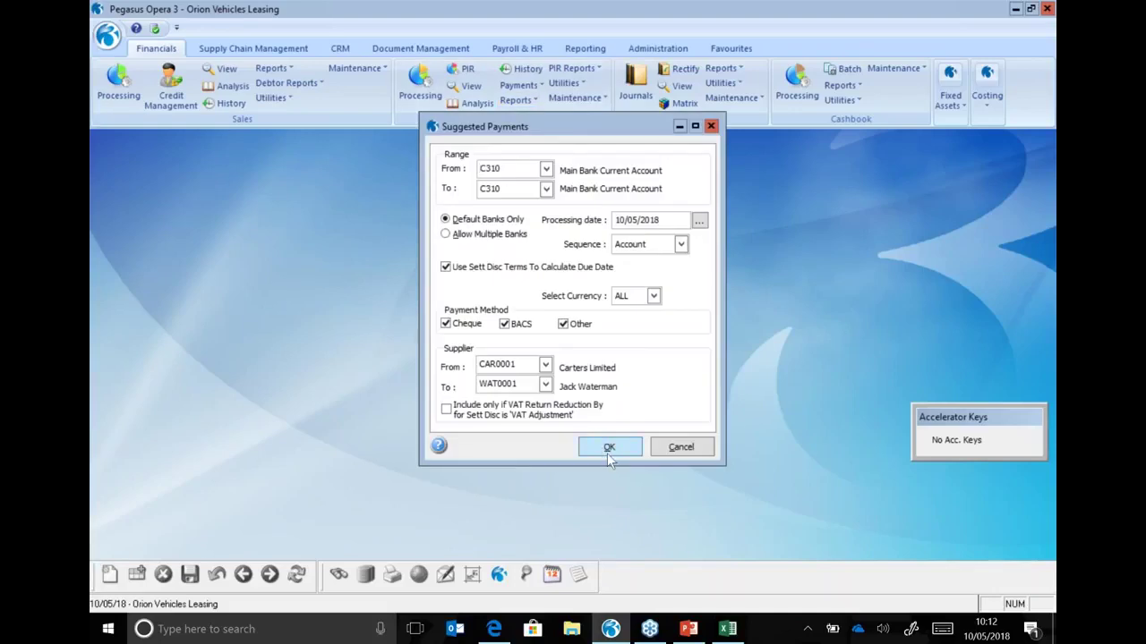
pyautogui.click(603, 447)
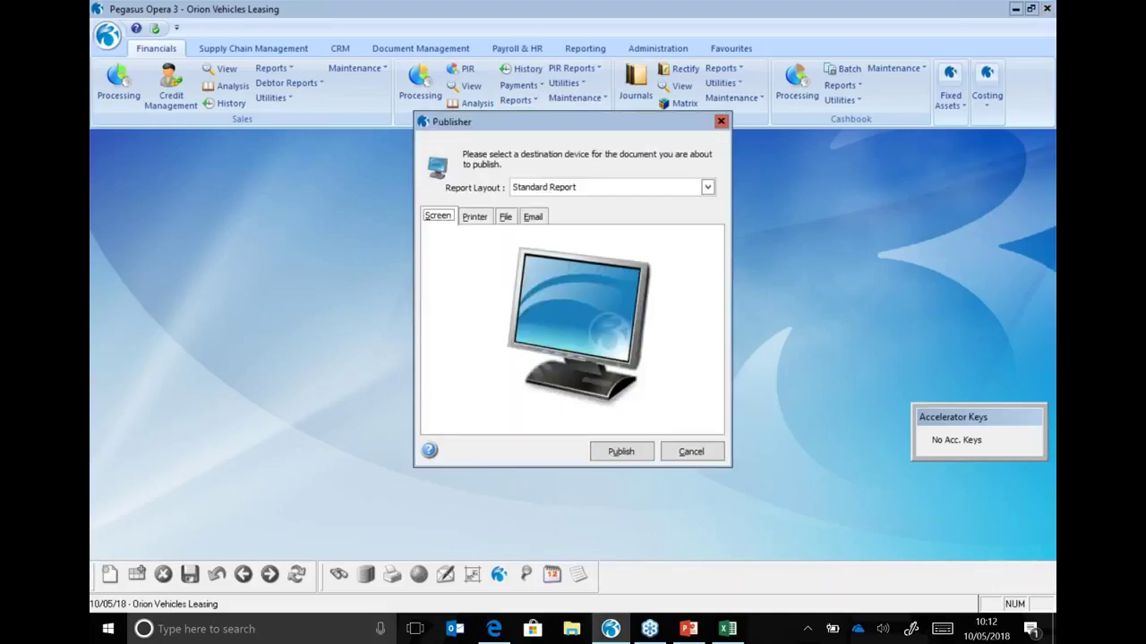
# Step: Publish the Suggested Payments report to an Excel file named PAYMENTS using the Excel Report layout
pyautogui.click(708, 187)
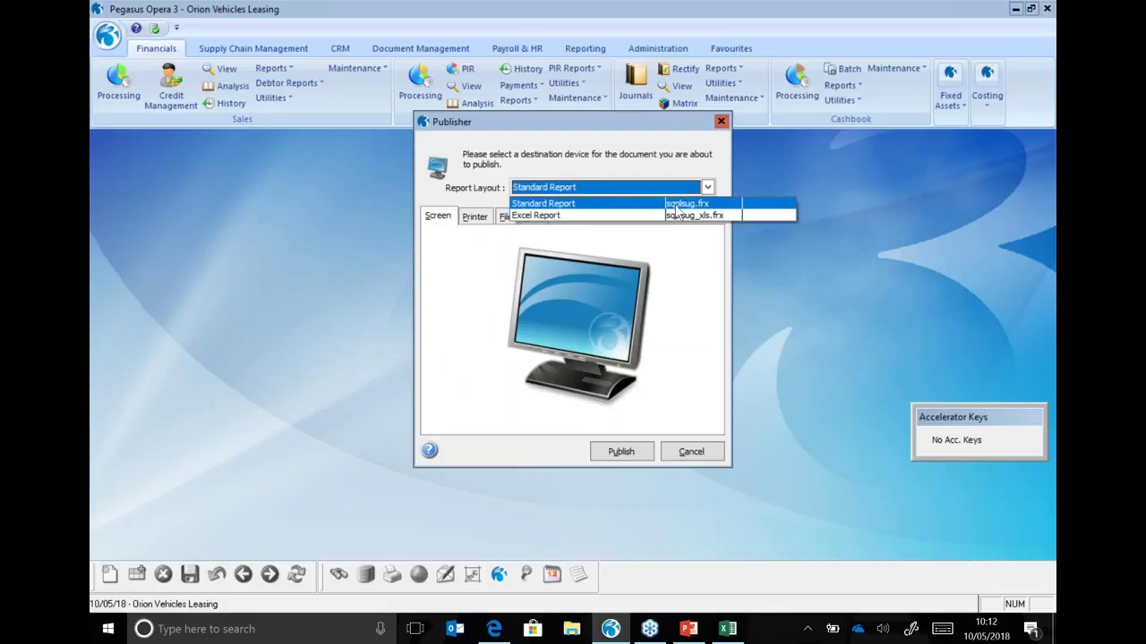
pyautogui.click(663, 217)
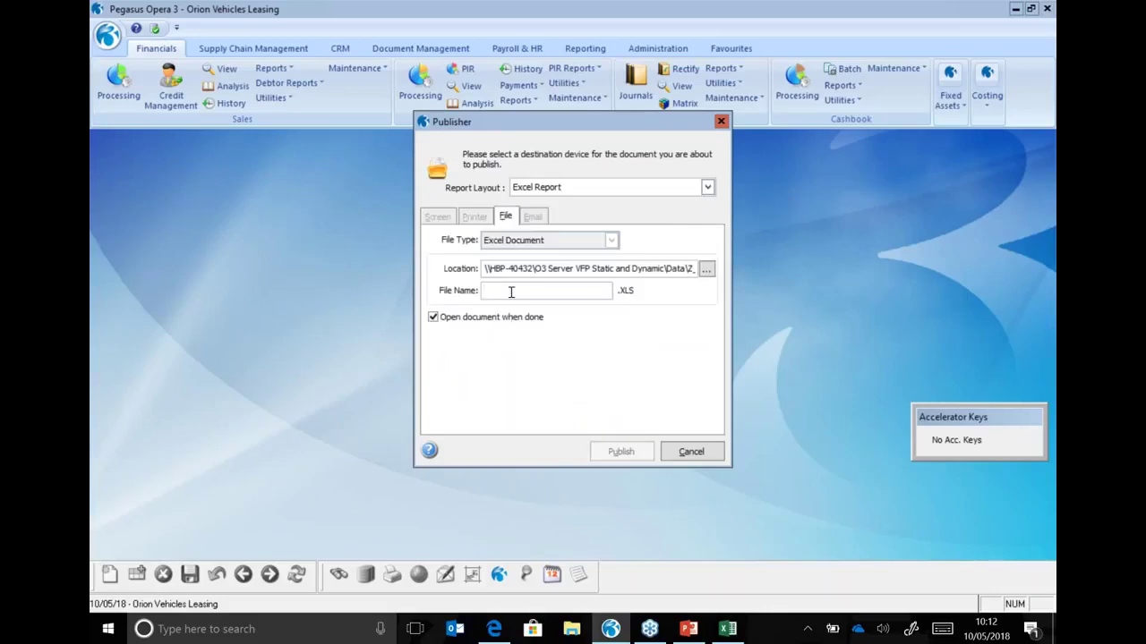
pyautogui.click(511, 292)
pyautogui.write('PAYMENTS')
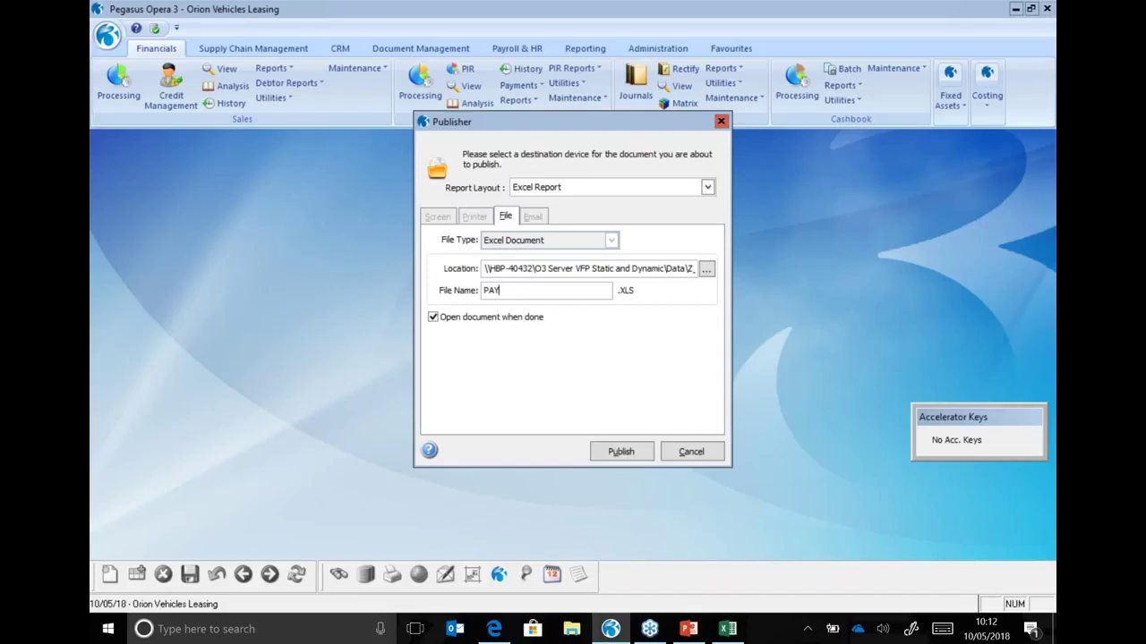
pyautogui.click(621, 451)
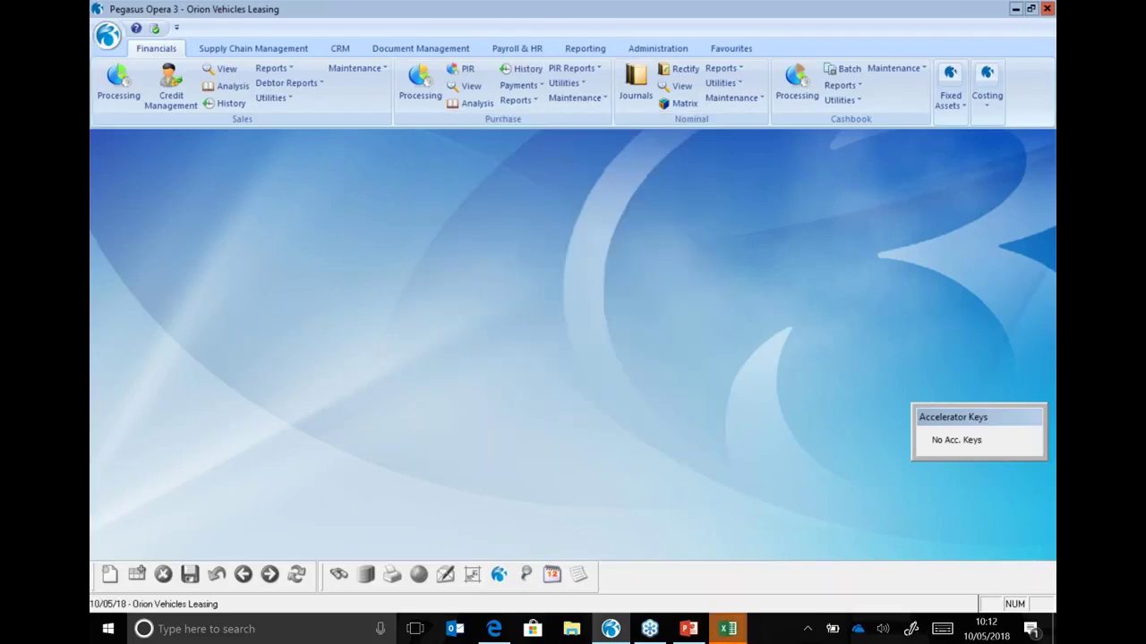
# Step: Switch to Excel, view the PAYMENTS workbook full screen, and minimise it
pyautogui.click(732, 631)
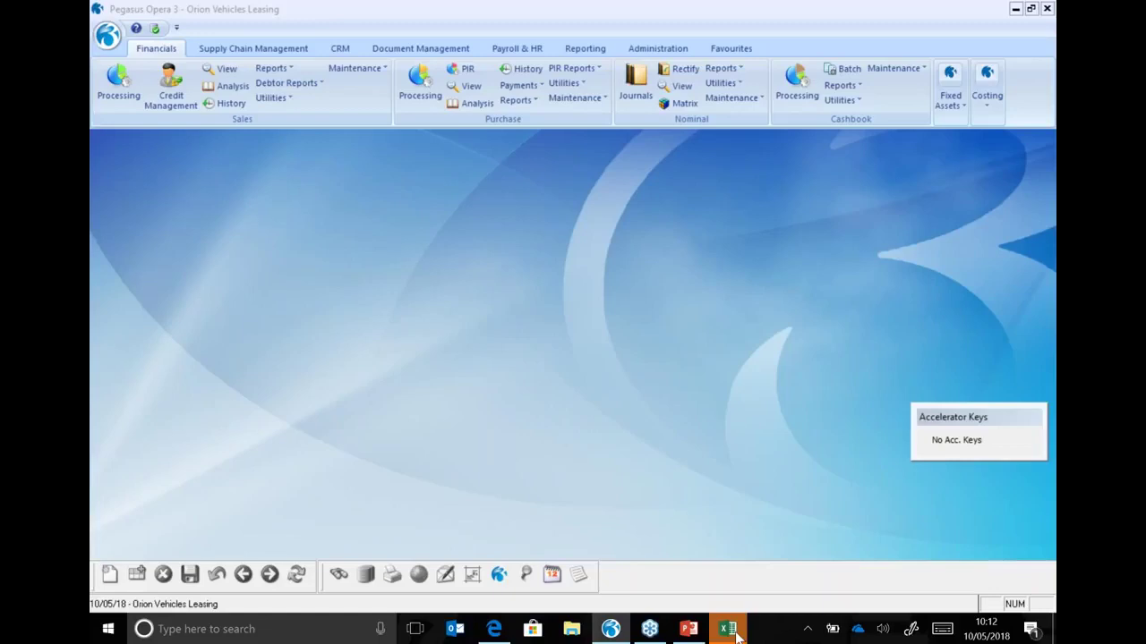
pyautogui.click(773, 549)
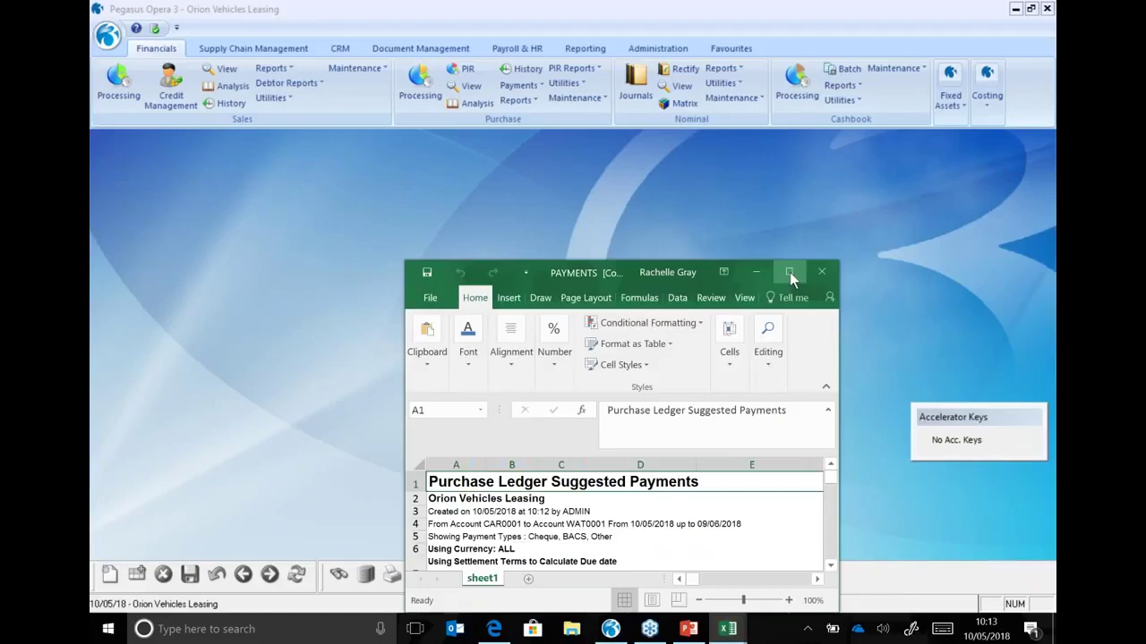
pyautogui.click(789, 272)
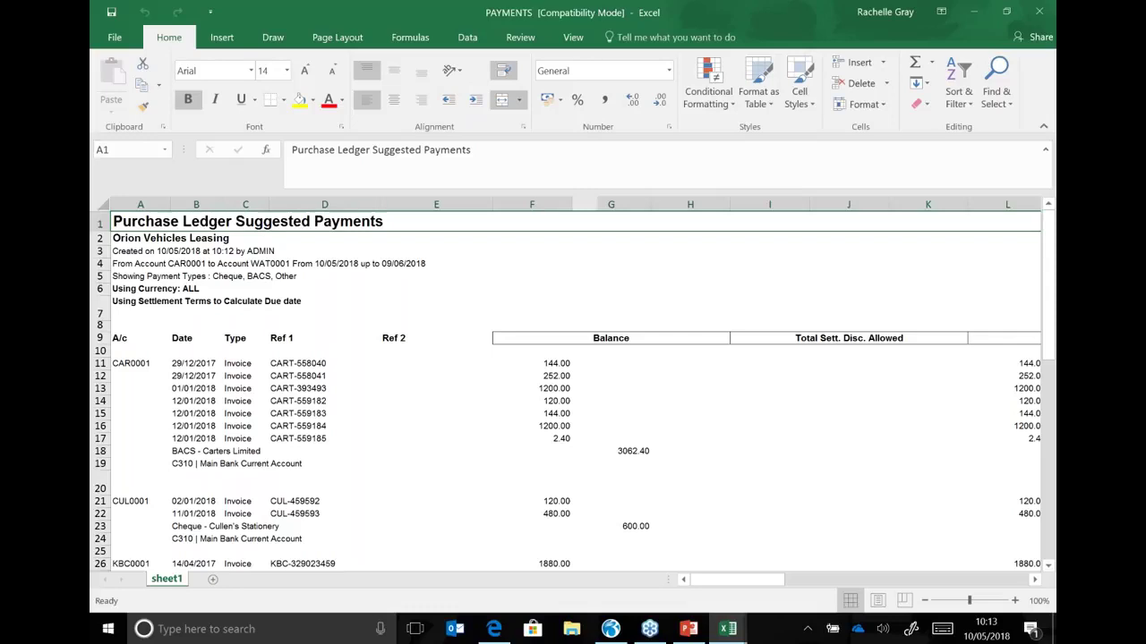
pyautogui.click(970, 13)
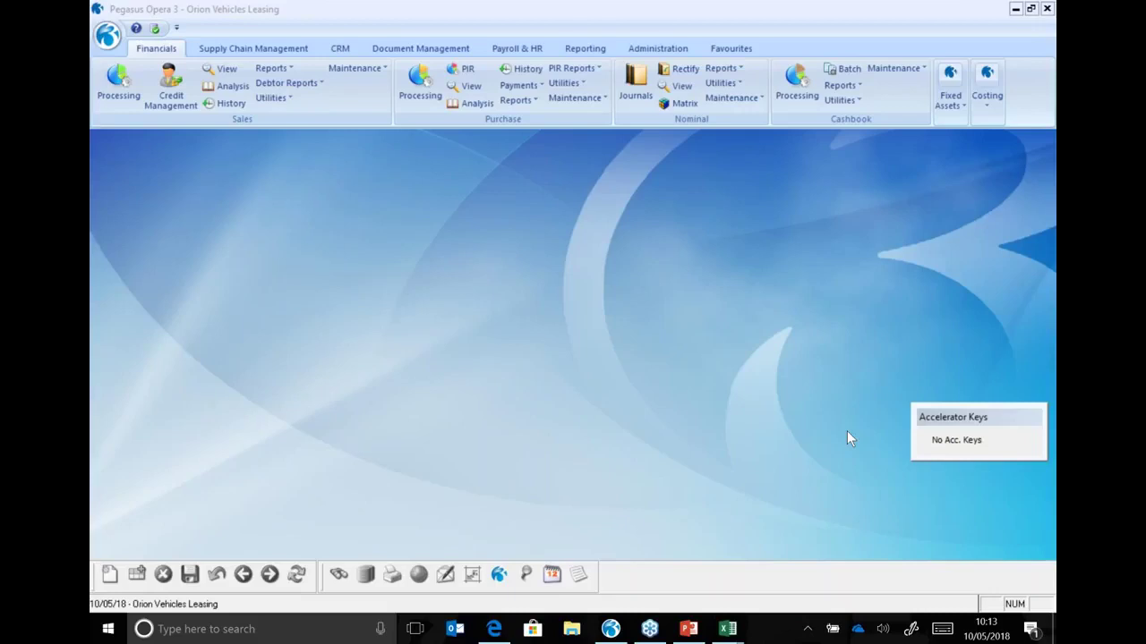
pyautogui.click(755, 418)
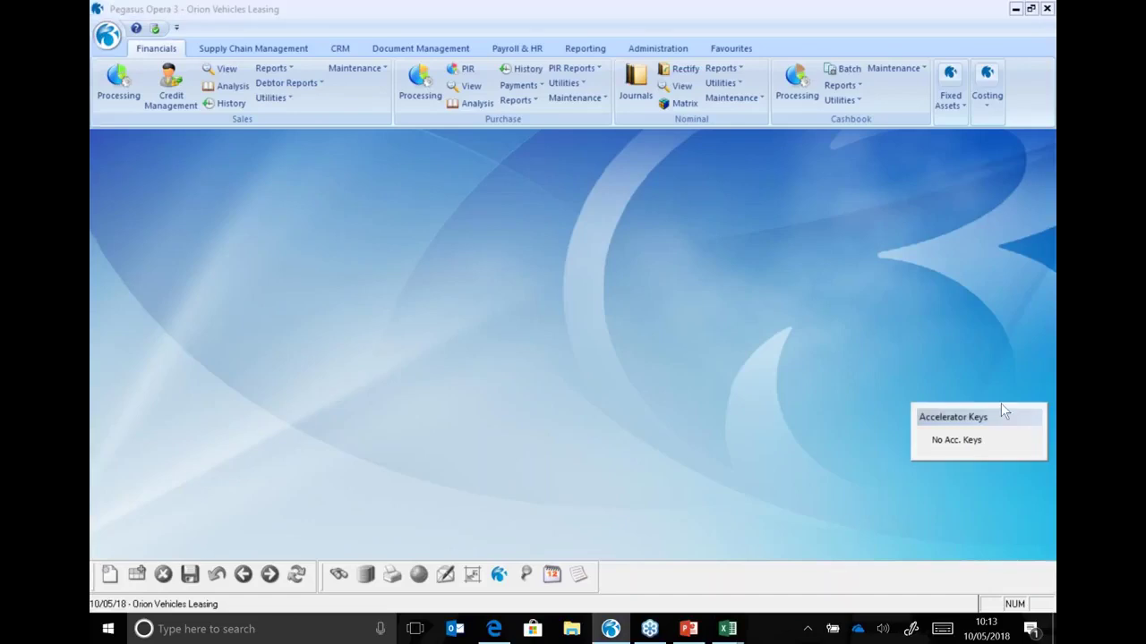
pyautogui.click(825, 260)
pyautogui.click(924, 228)
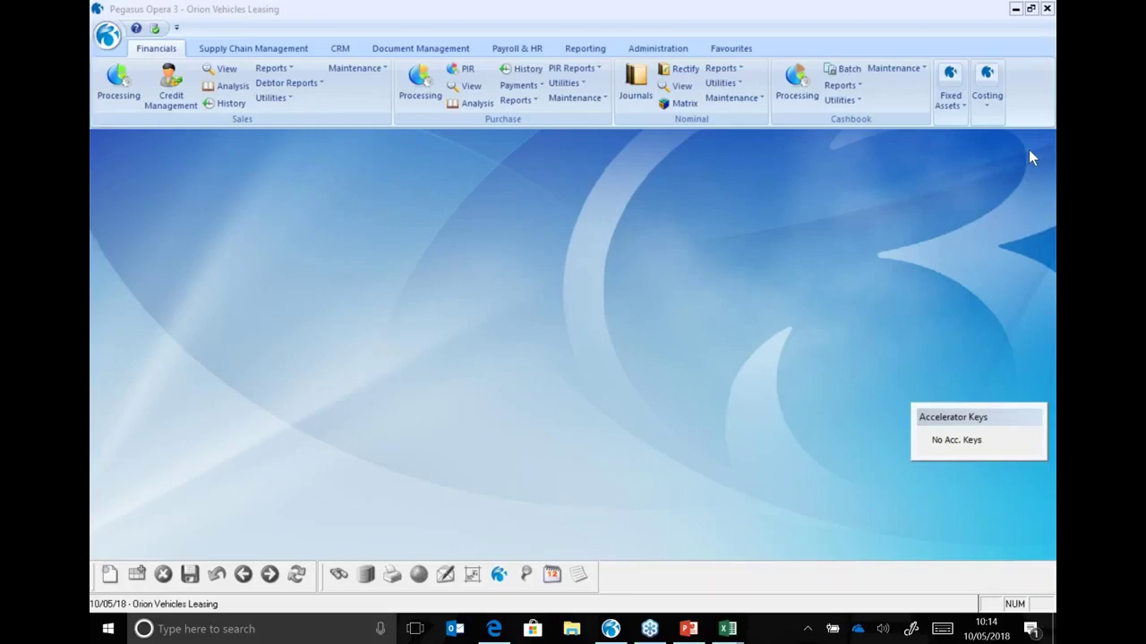
# Step: Open Sales Processing and display the account transactions of Adams Light Engineering Ltd
pyautogui.click(119, 90)
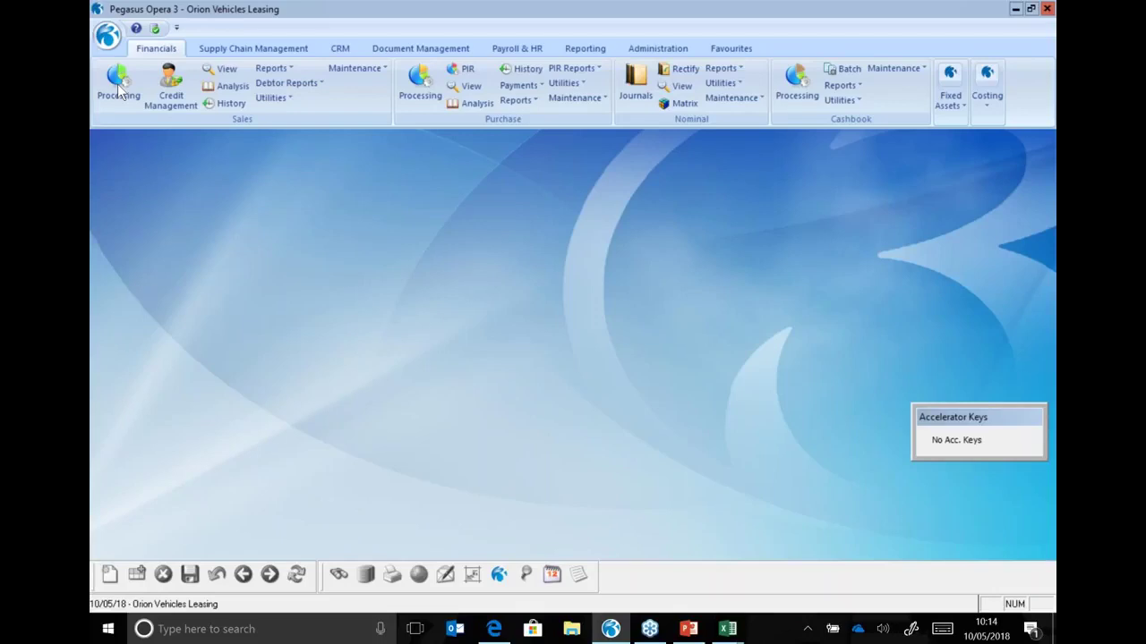
pyautogui.click(119, 90)
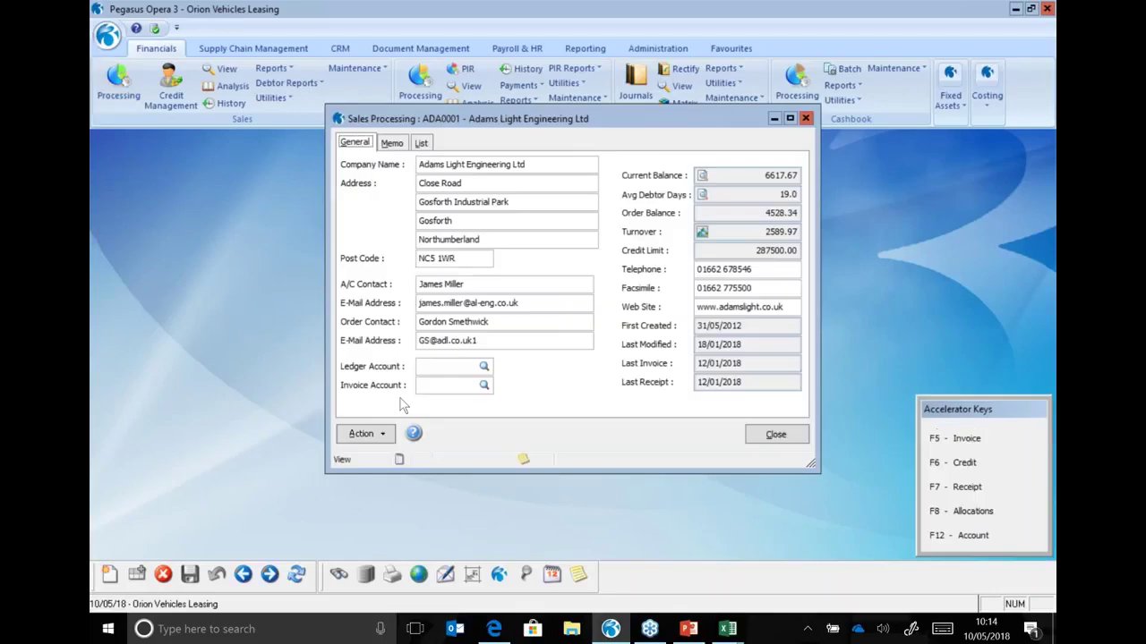
pyautogui.click(386, 435)
pyautogui.click(412, 312)
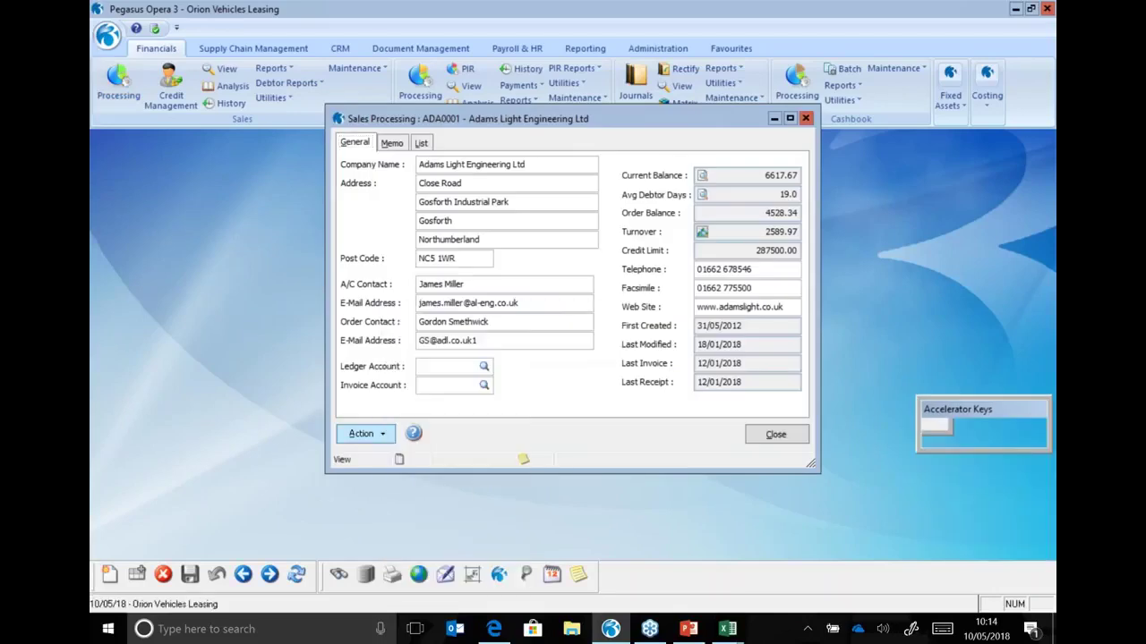
pyautogui.click(560, 395)
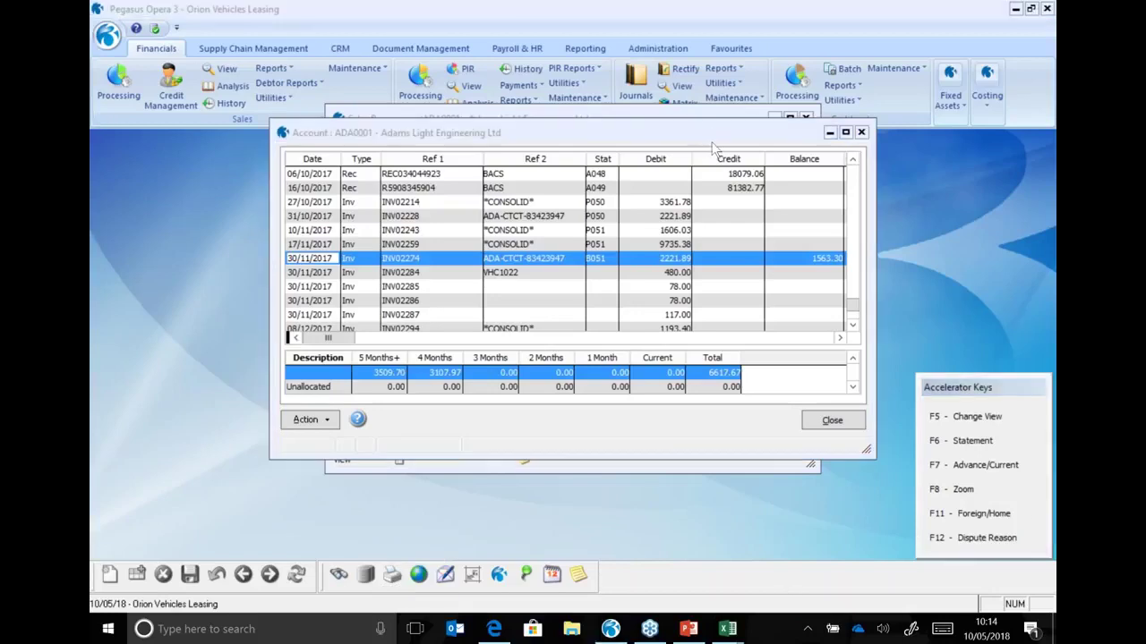
# Step: Publish the displayed account transactions to the screen as a Standard Report, and close the preview, account and Sales Processing windows
pyautogui.click(392, 575)
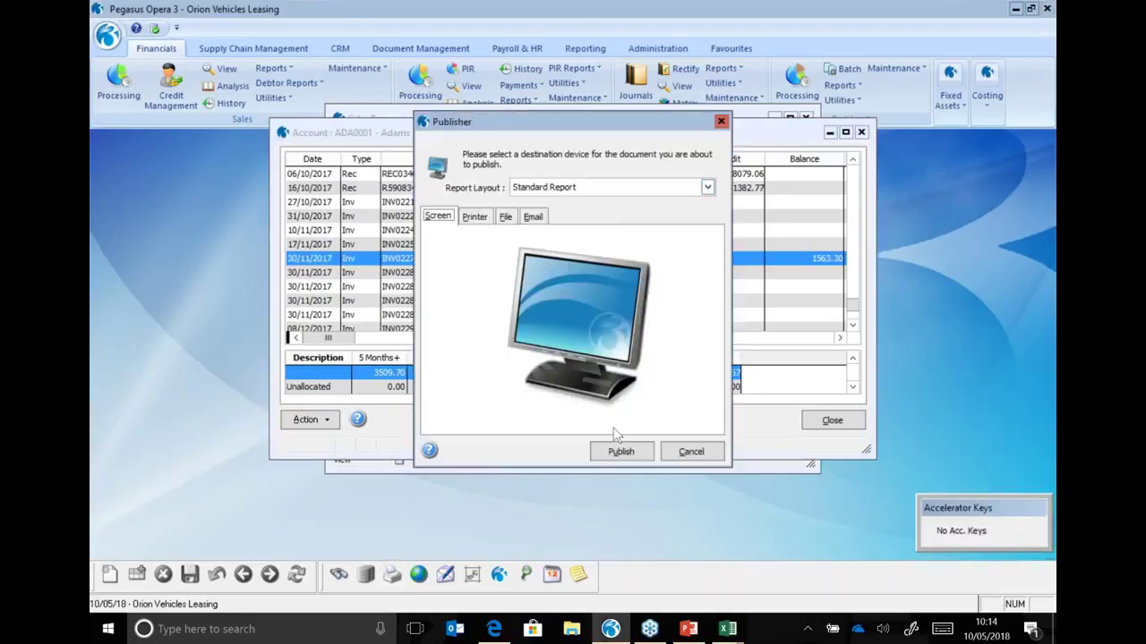
pyautogui.click(632, 455)
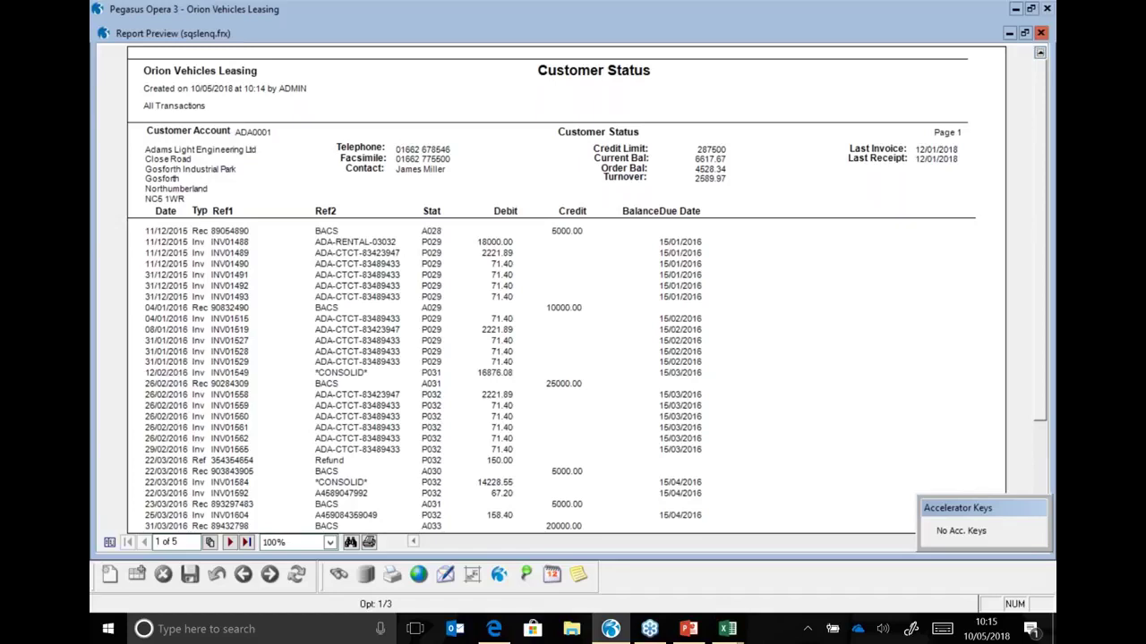
pyautogui.click(1041, 33)
pyautogui.click(837, 419)
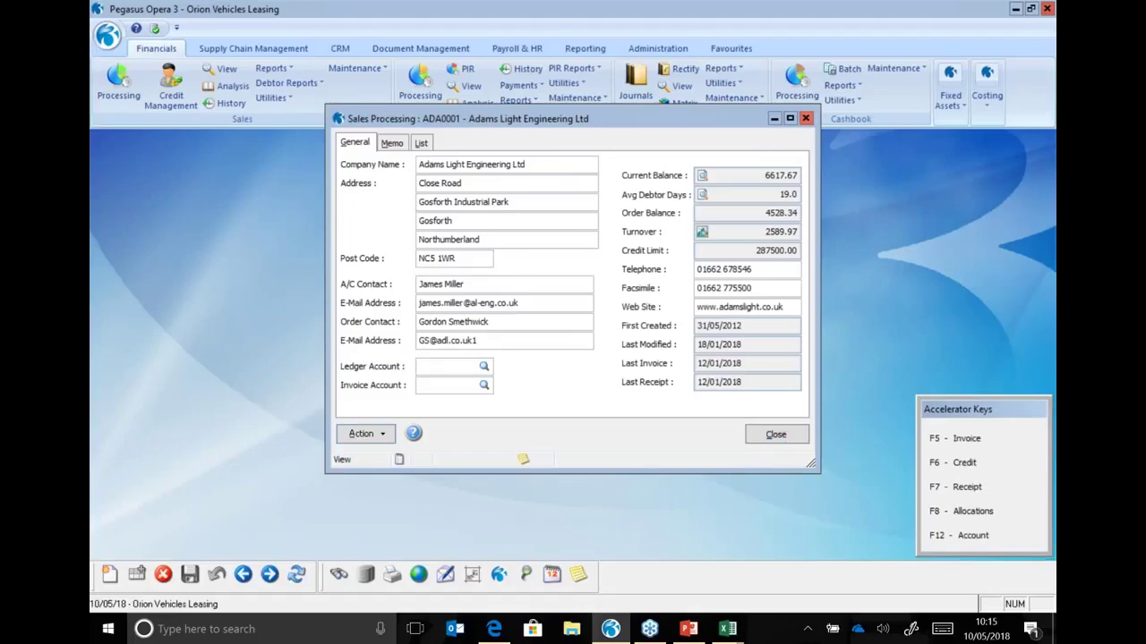
pyautogui.click(806, 118)
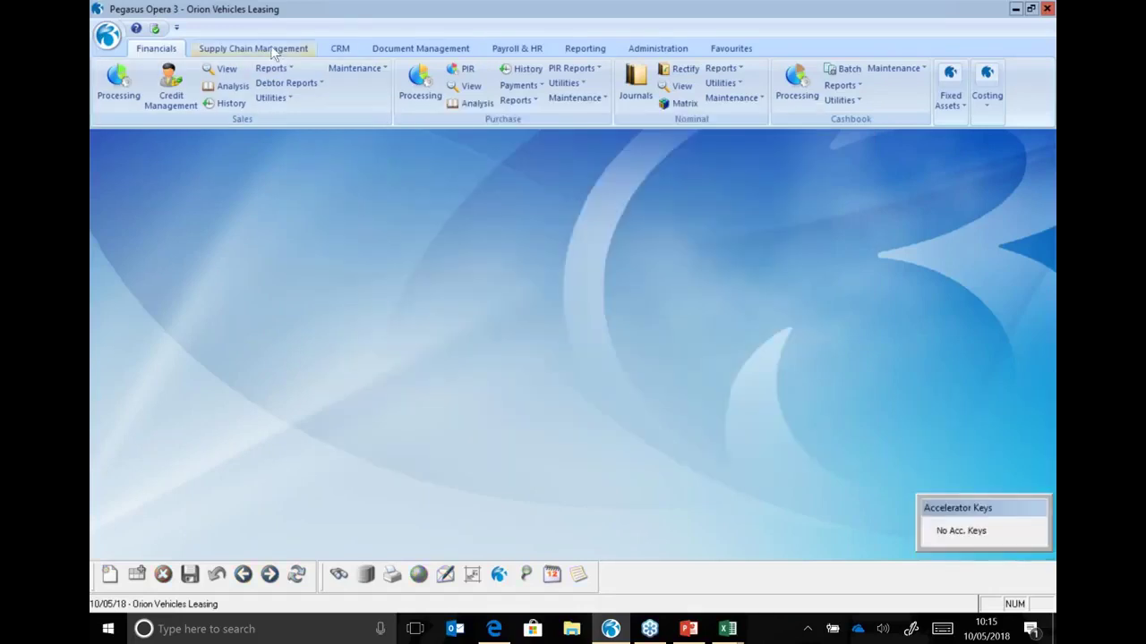
# Step: Open Stock Processing and display the warehouse view of stock item CMAT044 Car Mat - Small
pyautogui.click(274, 51)
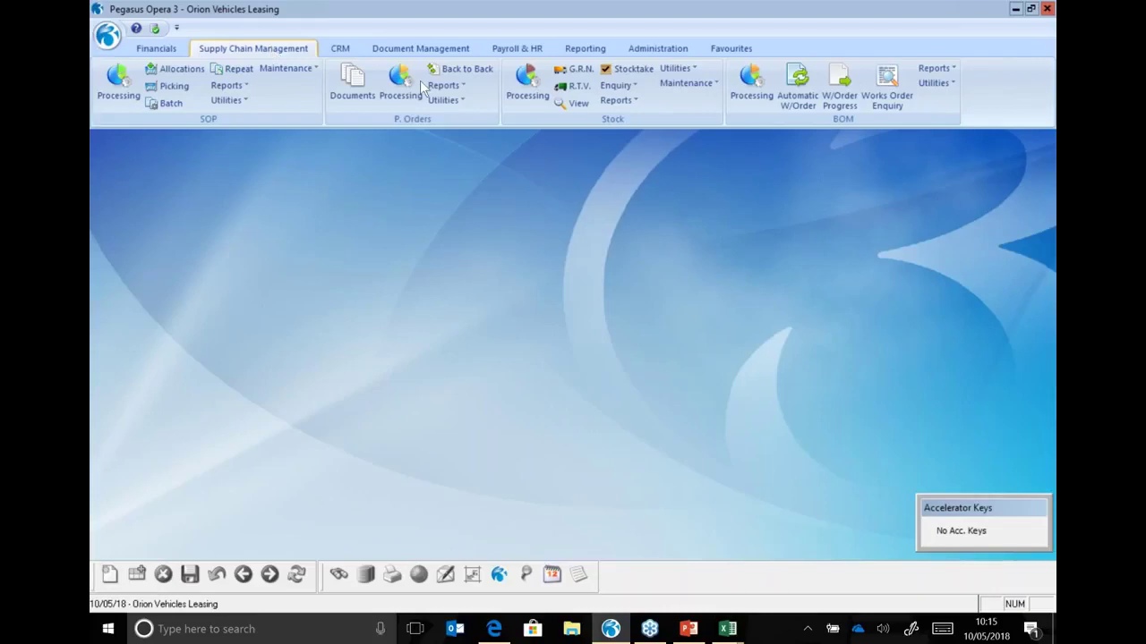
pyautogui.click(527, 85)
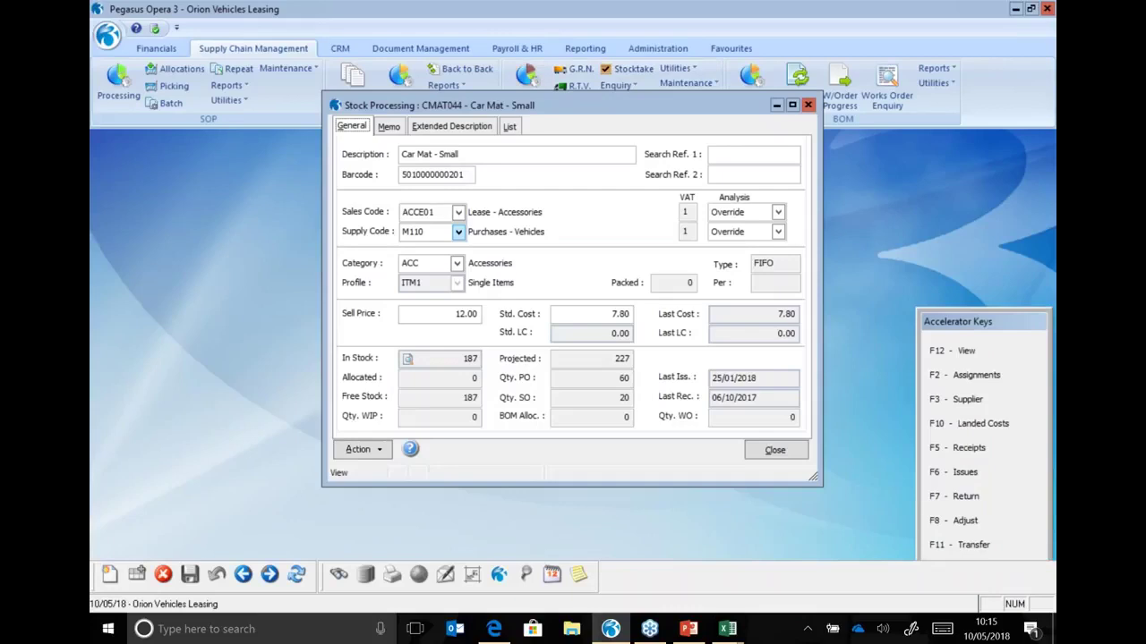
pyautogui.click(362, 449)
pyautogui.click(413, 248)
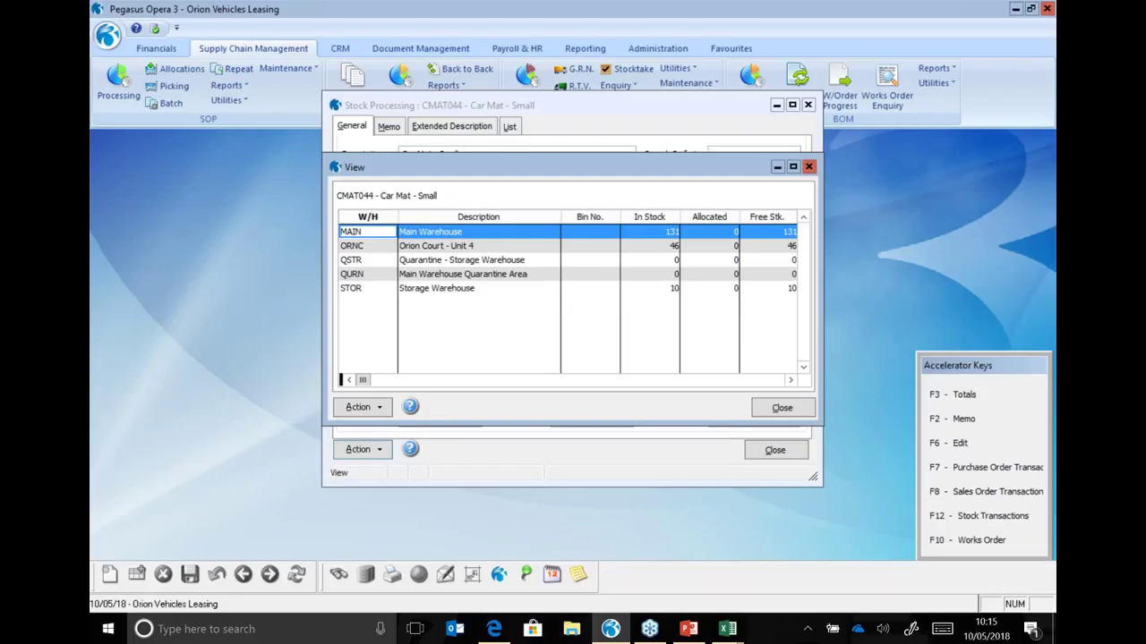
# Step: Publish the item's warehouse view to the screen as a summary list and close its preview
pyautogui.click(395, 577)
pyautogui.click(614, 450)
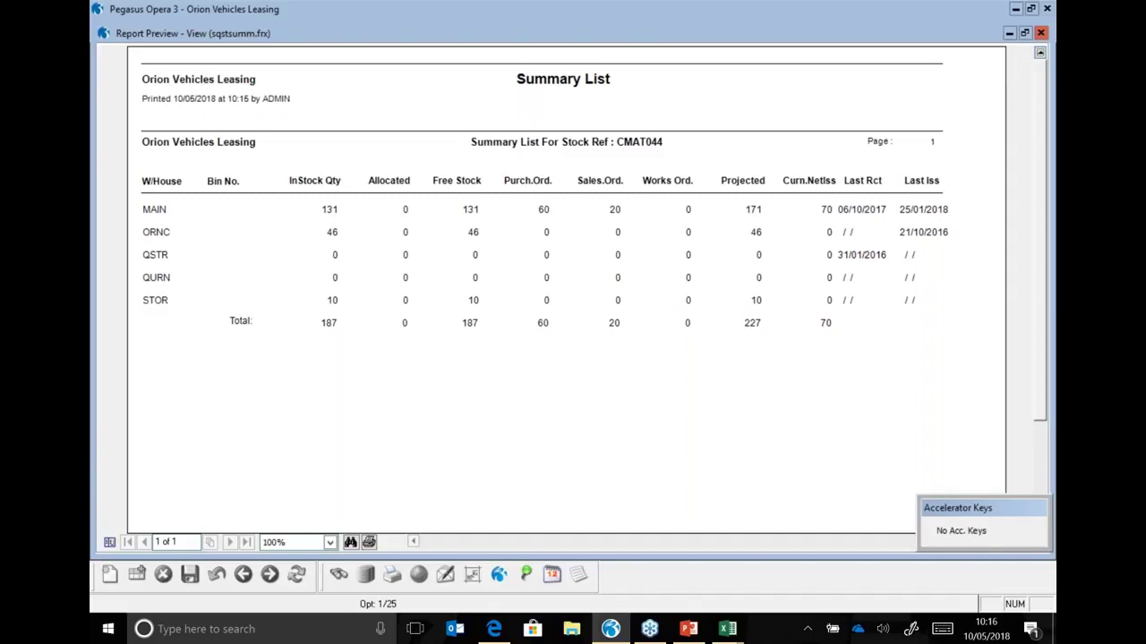
pyautogui.click(1041, 34)
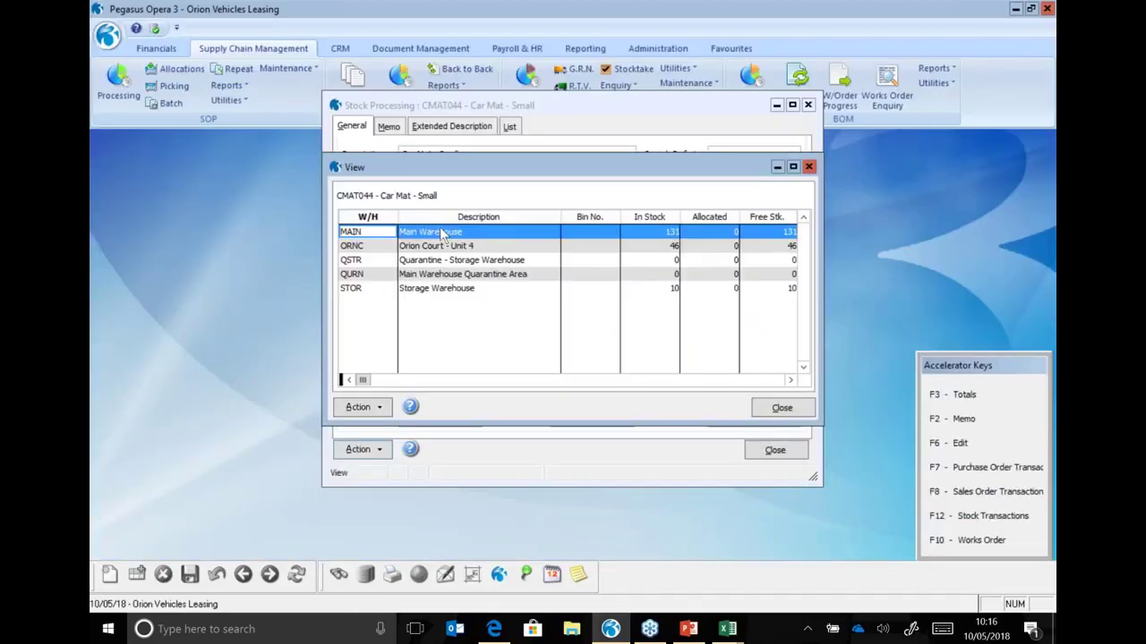
# Step: Display the Main Warehouse stock transactions of CMAT044 and publish them to the screen
pyautogui.click(443, 235)
pyautogui.press('F8')
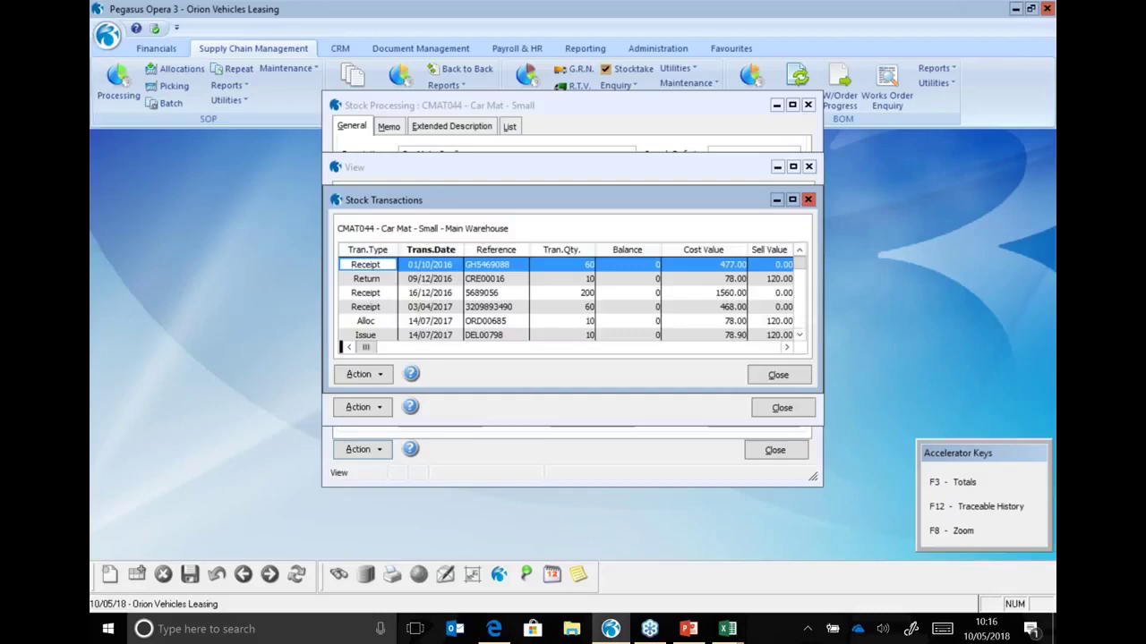
pyautogui.click(394, 575)
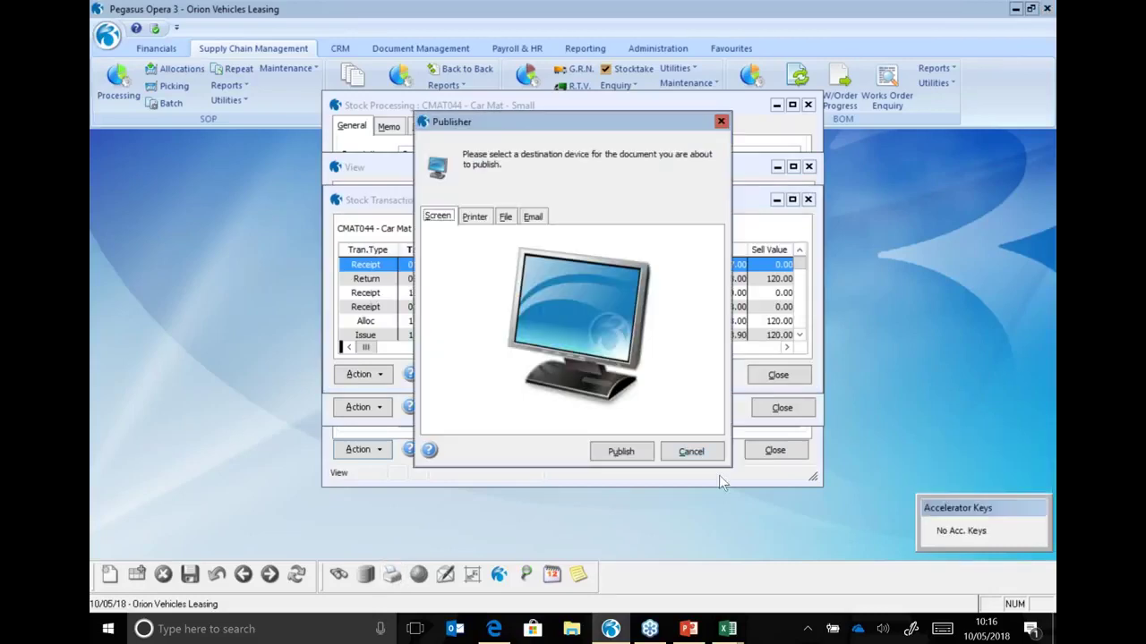
pyautogui.click(621, 451)
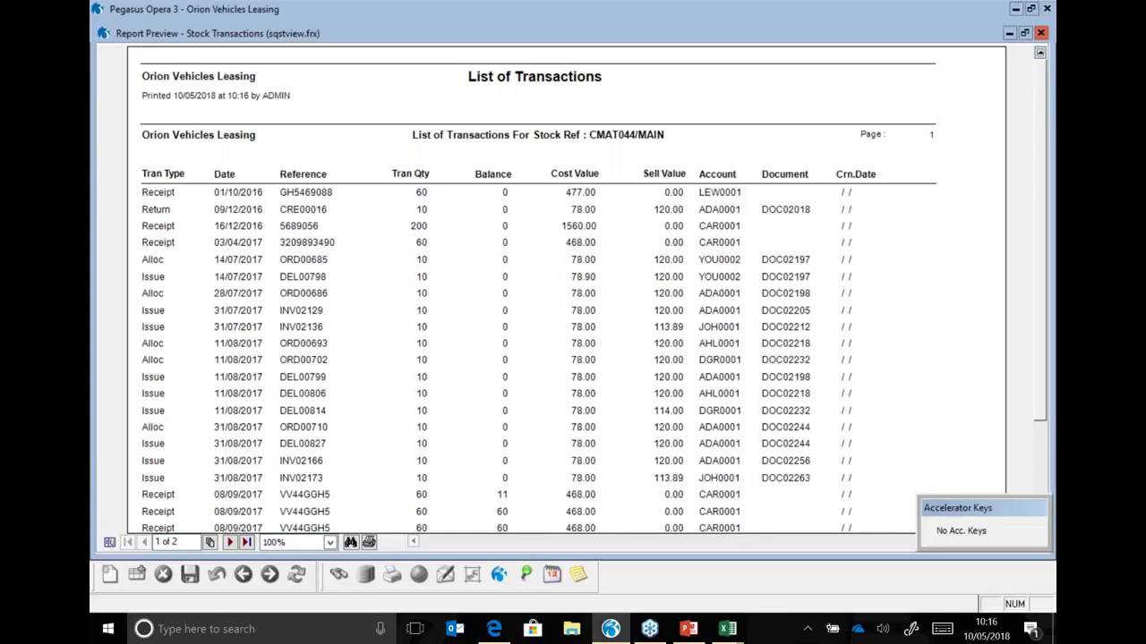
# Step: Close the stock transactions preview and all open stock windows
pyautogui.click(1043, 33)
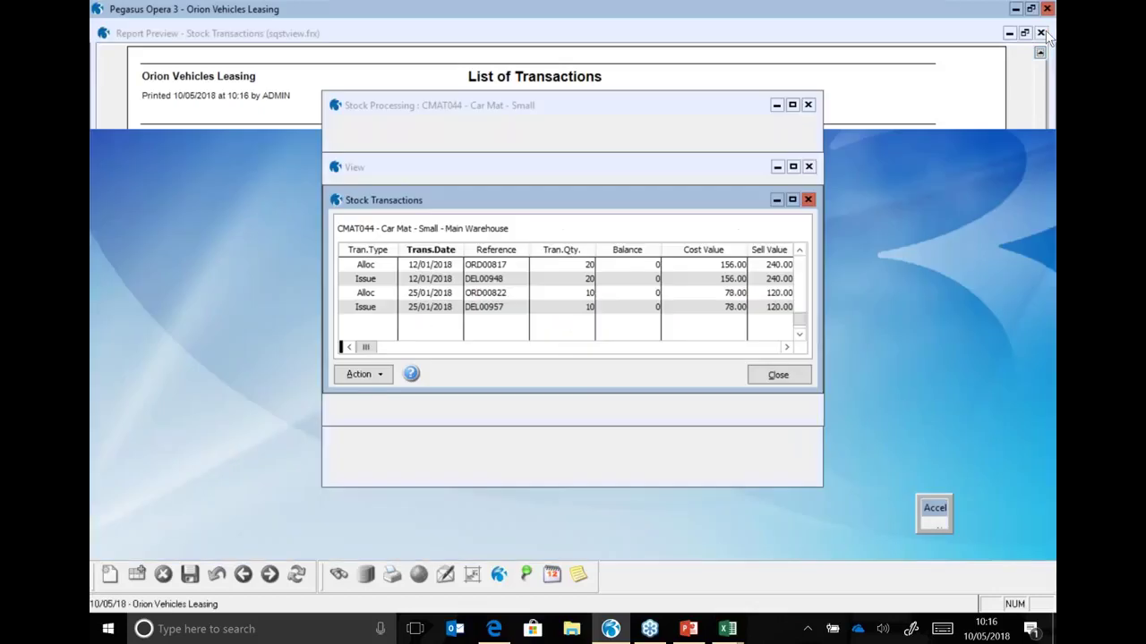
pyautogui.press('Escape')
pyautogui.press('Escape')
pyautogui.press('Escape')
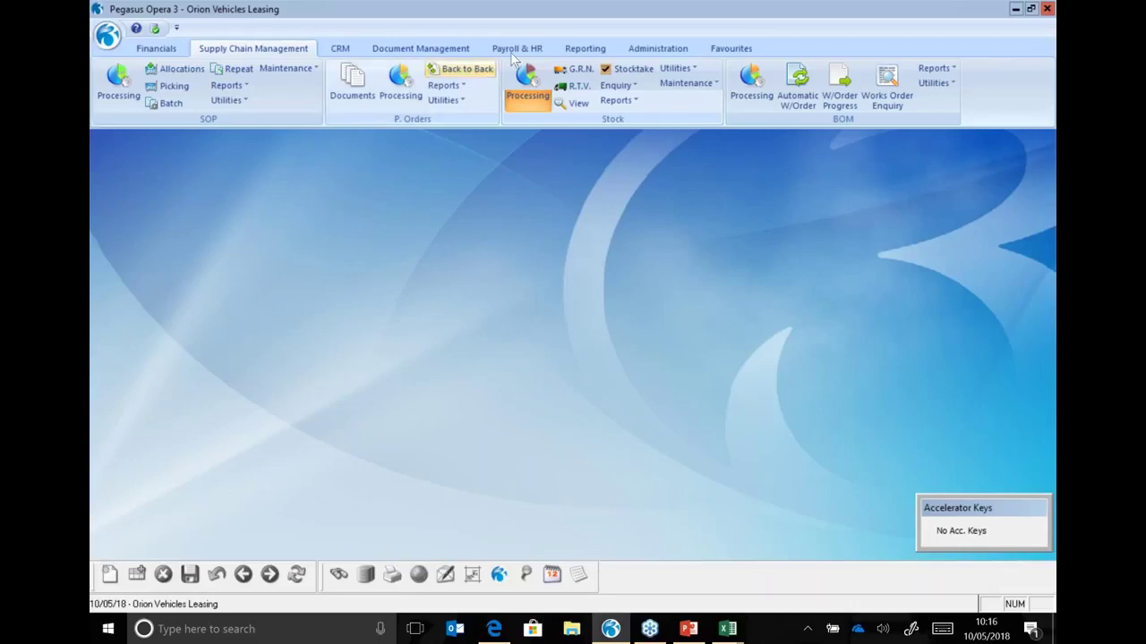
# Step: Open Payroll Processing for the Monthly group and display the payroll history of the employee shown
pyautogui.click(511, 49)
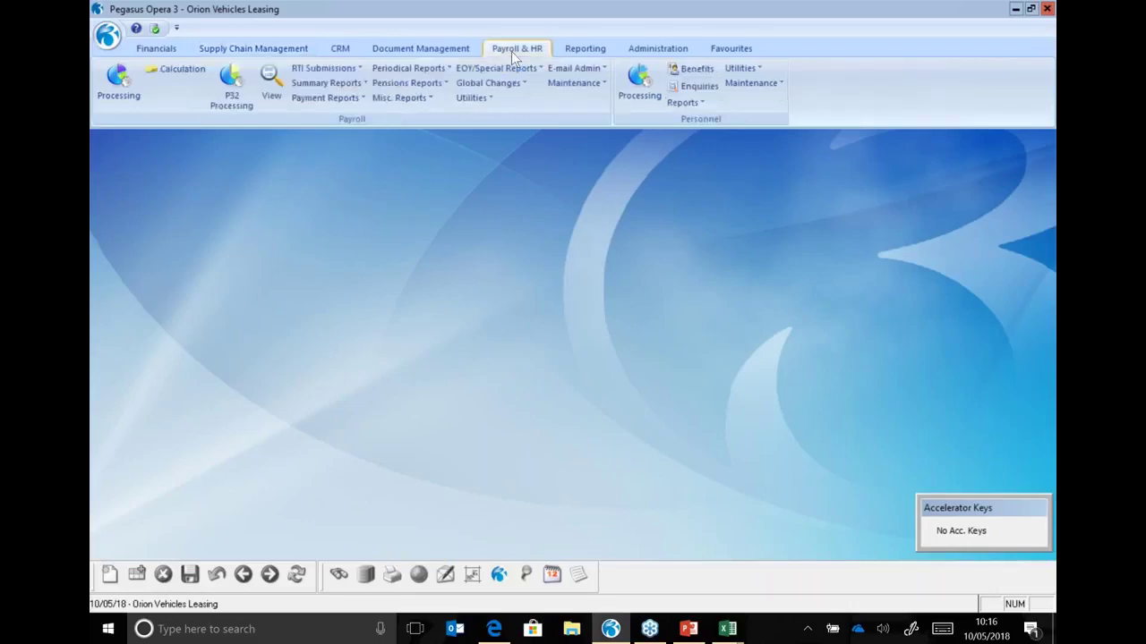
pyautogui.click(123, 84)
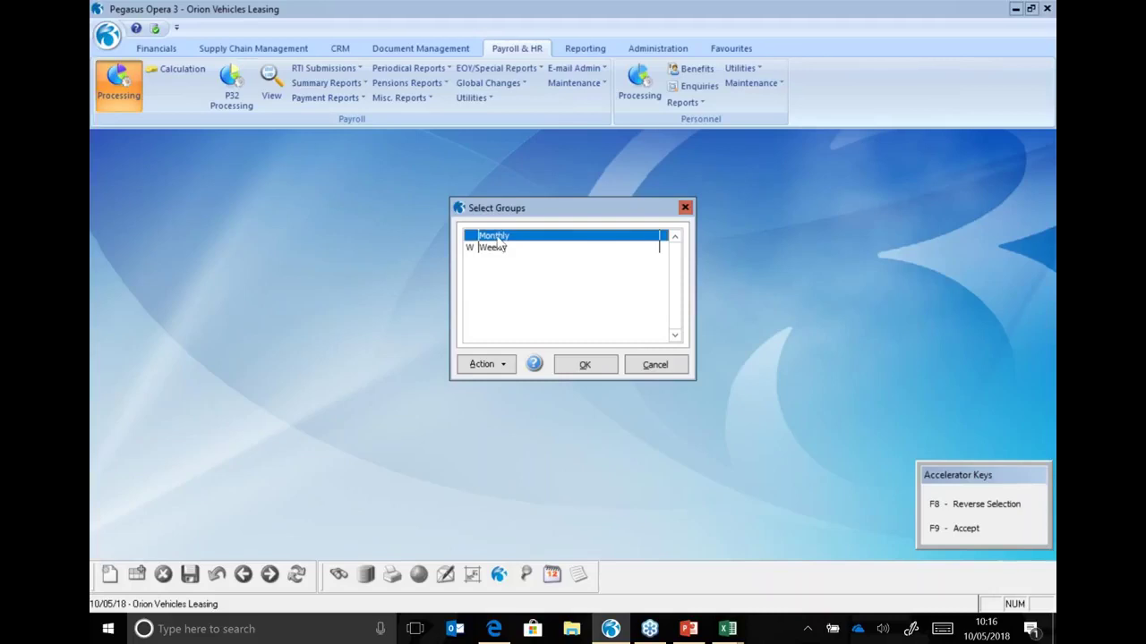
pyautogui.click(607, 362)
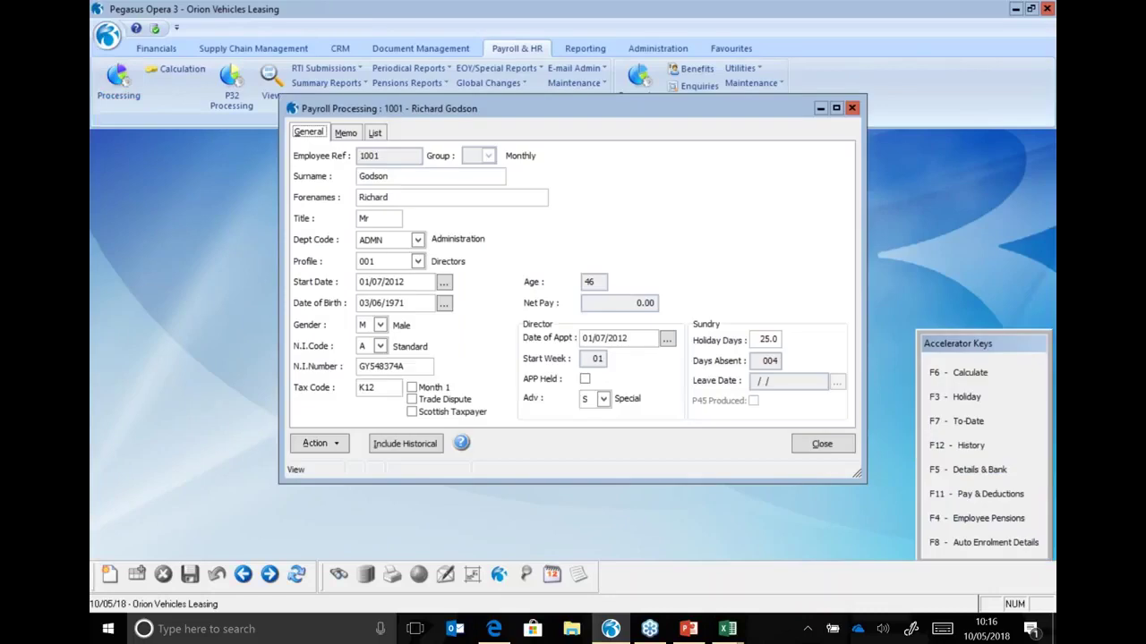
pyautogui.click(326, 443)
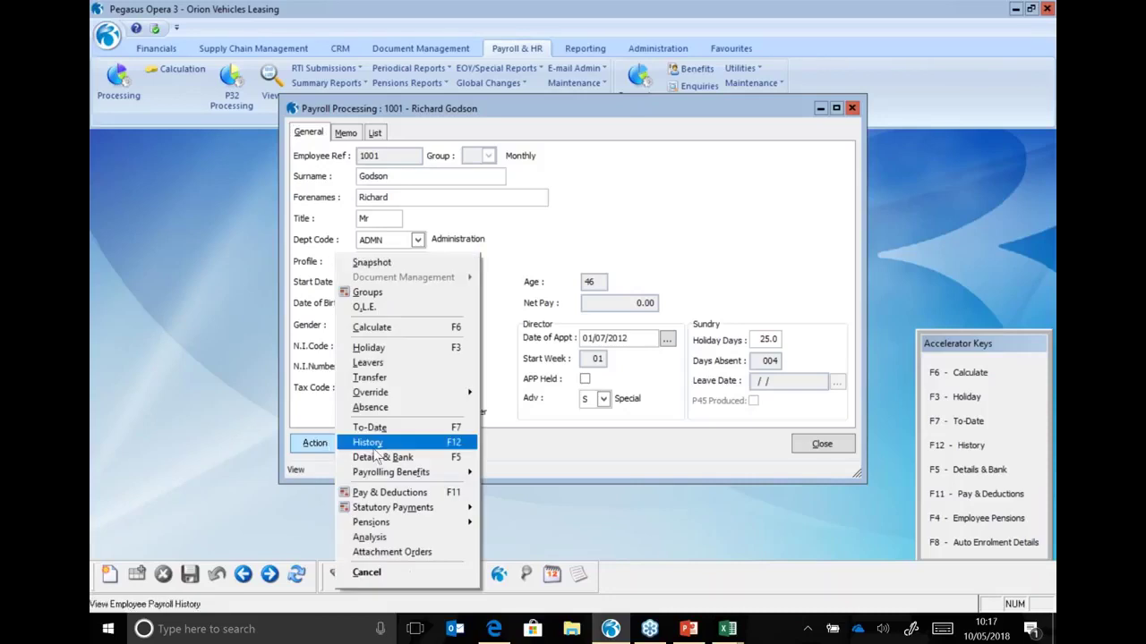
pyautogui.click(384, 443)
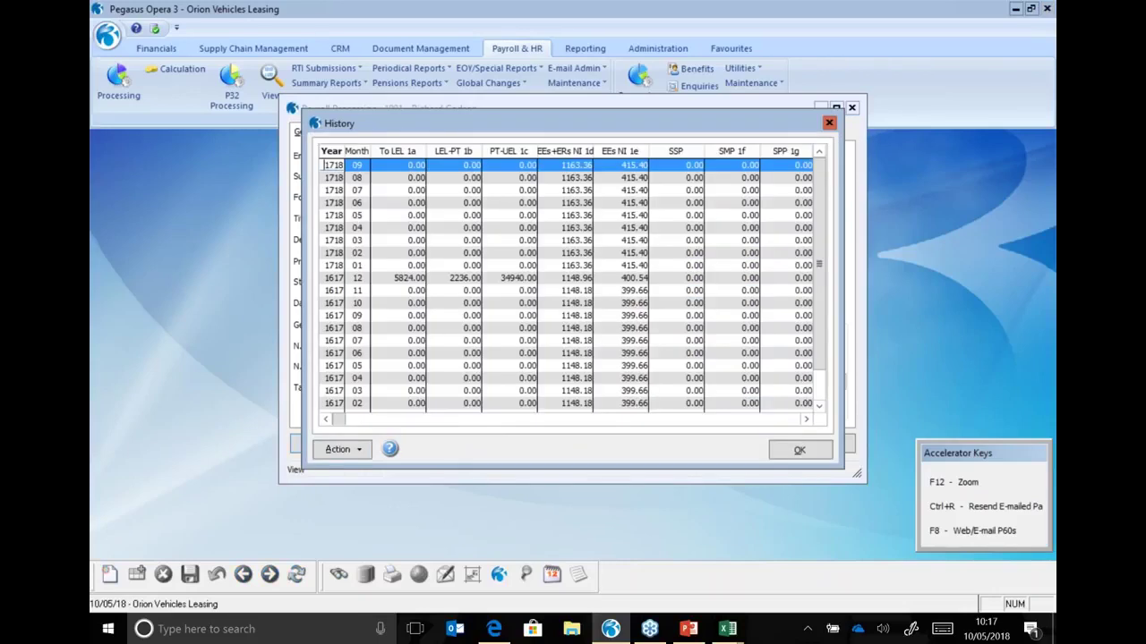
# Step: Publish the employee's payroll history to the screen and page forward through the report preview to page 3
pyautogui.click(391, 574)
pyautogui.press('Return')
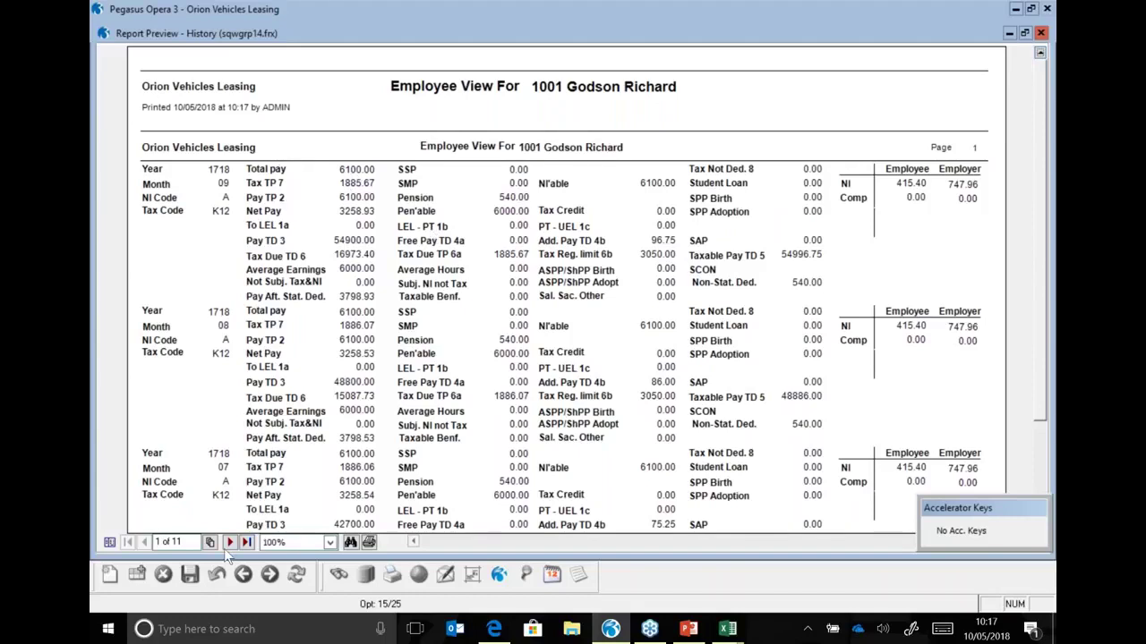
pyautogui.click(229, 543)
pyautogui.click(229, 543)
pyautogui.click(229, 544)
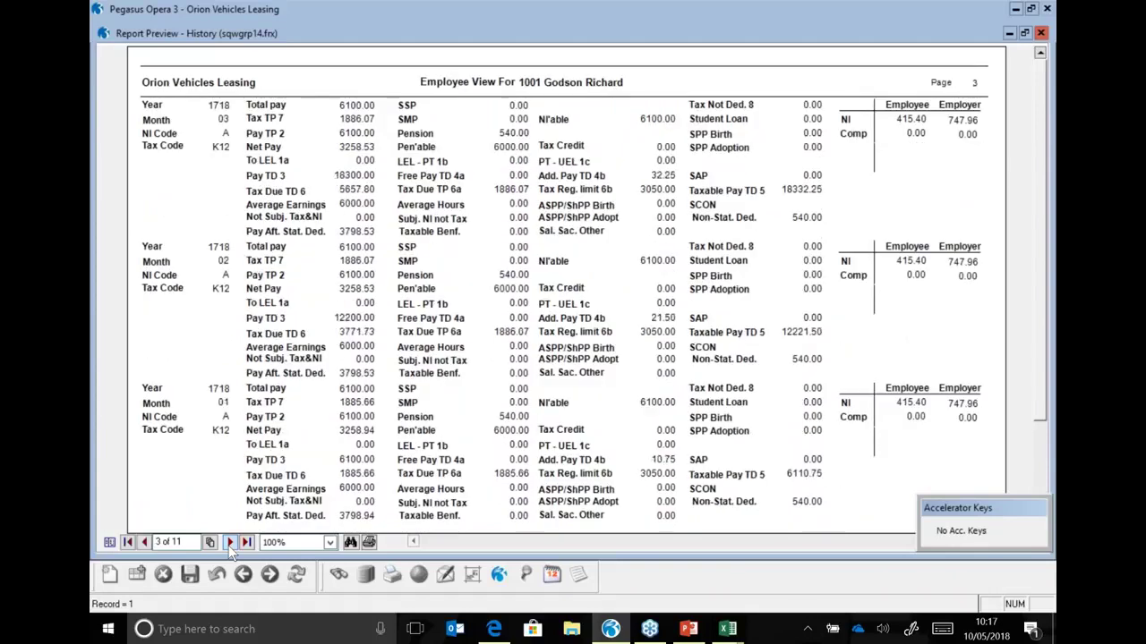
# Step: Search the payroll history report preview for 1718
pyautogui.click(350, 543)
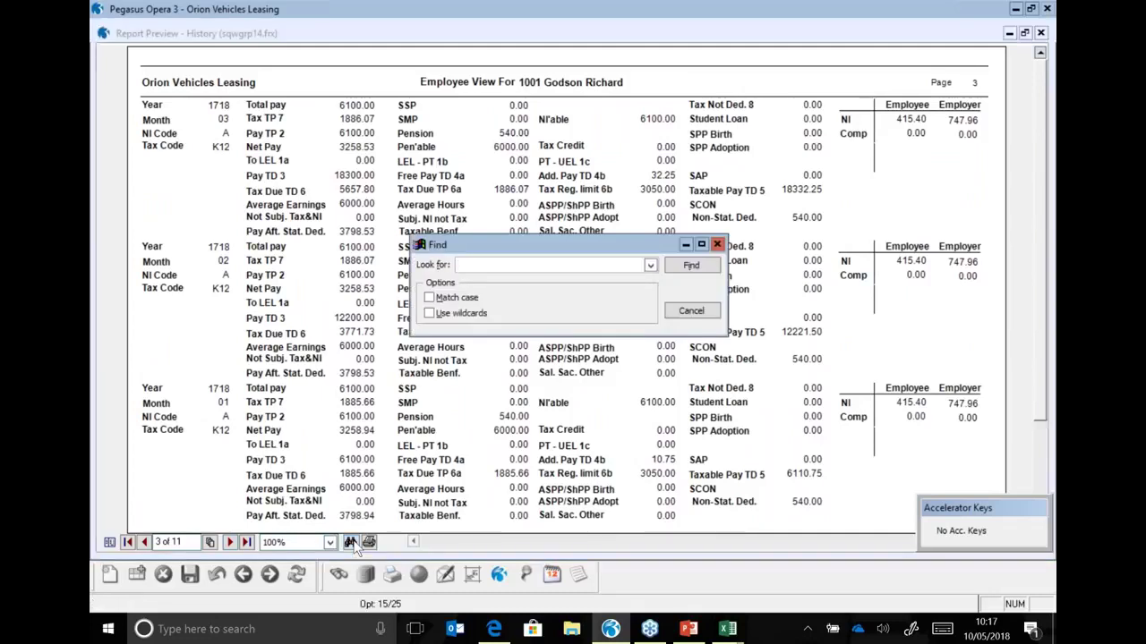
pyautogui.write('181')
pyautogui.press('BackSpace')
pyautogui.press('BackSpace')
pyautogui.press('BackSpace')
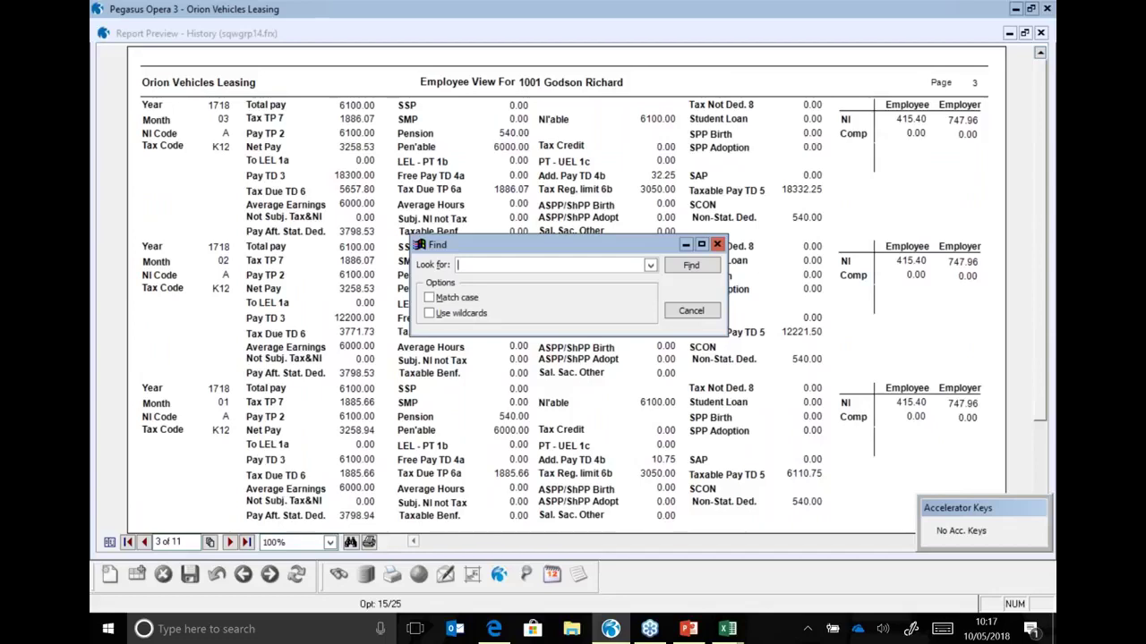
pyautogui.write('1718')
pyautogui.press('Return')
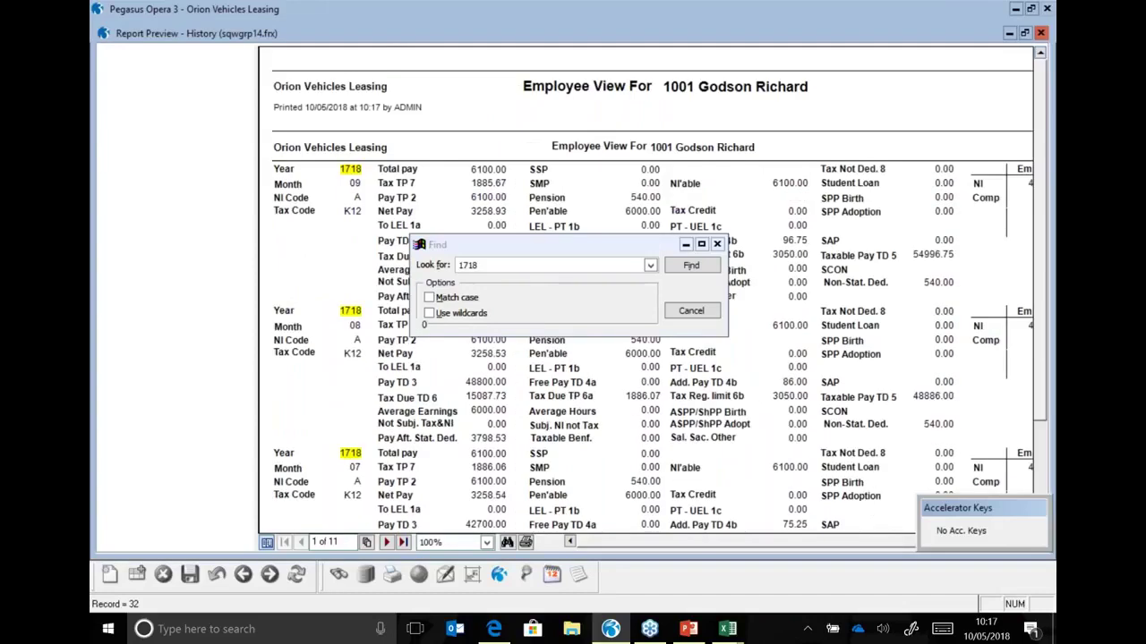
# Step: Jump to the 1718 match on page 4, and close the preview and the payroll windows
pyautogui.click(129, 255)
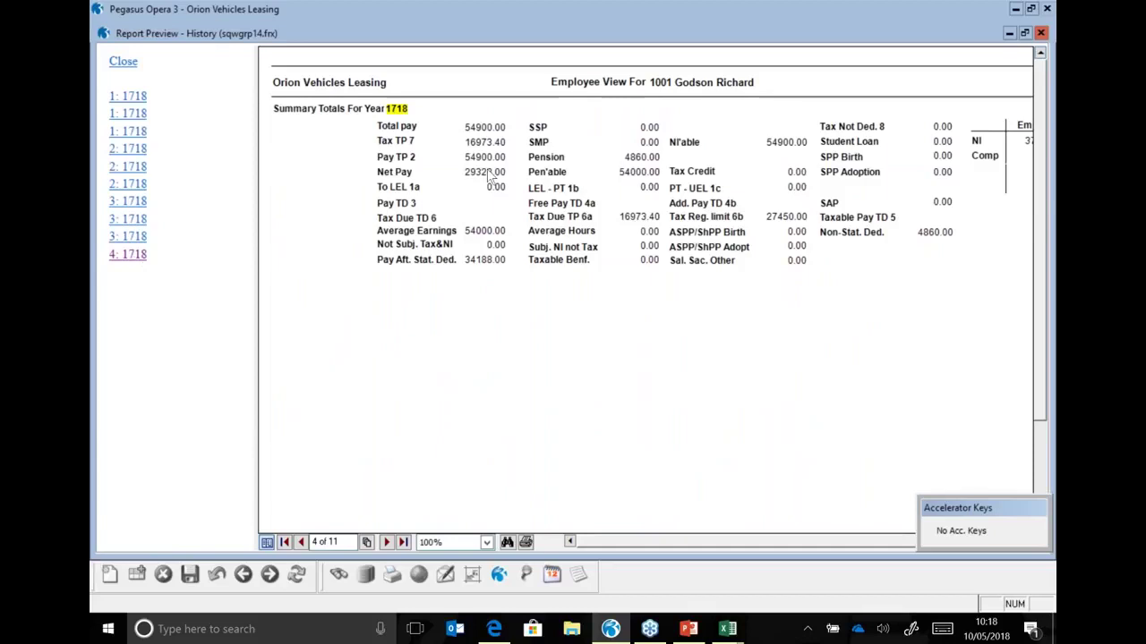
pyautogui.click(1041, 33)
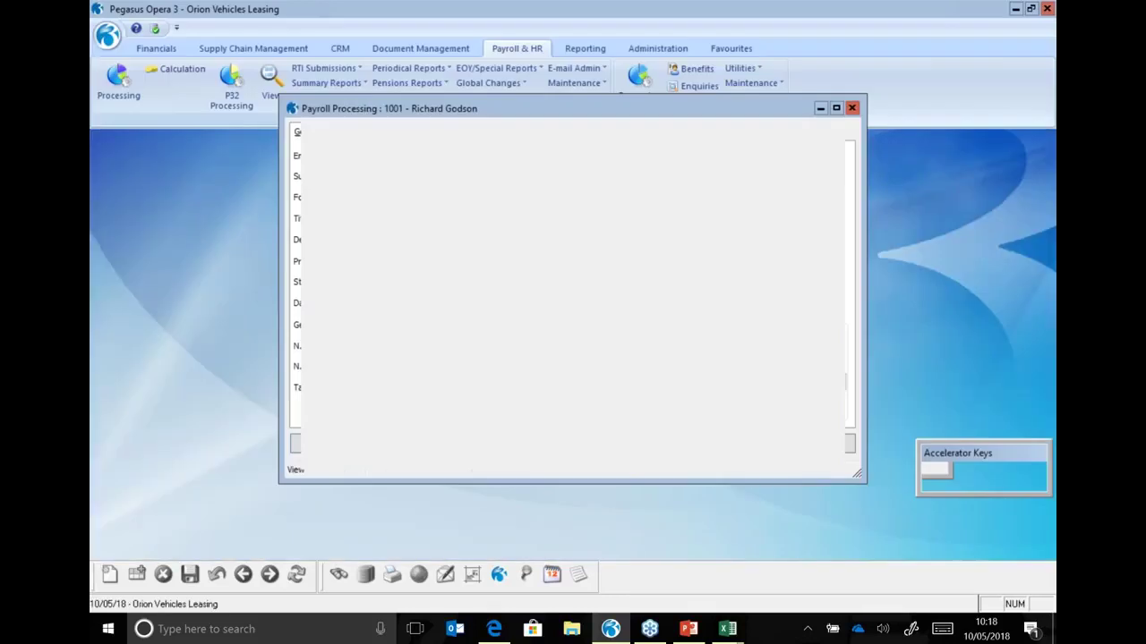
pyautogui.press('Escape')
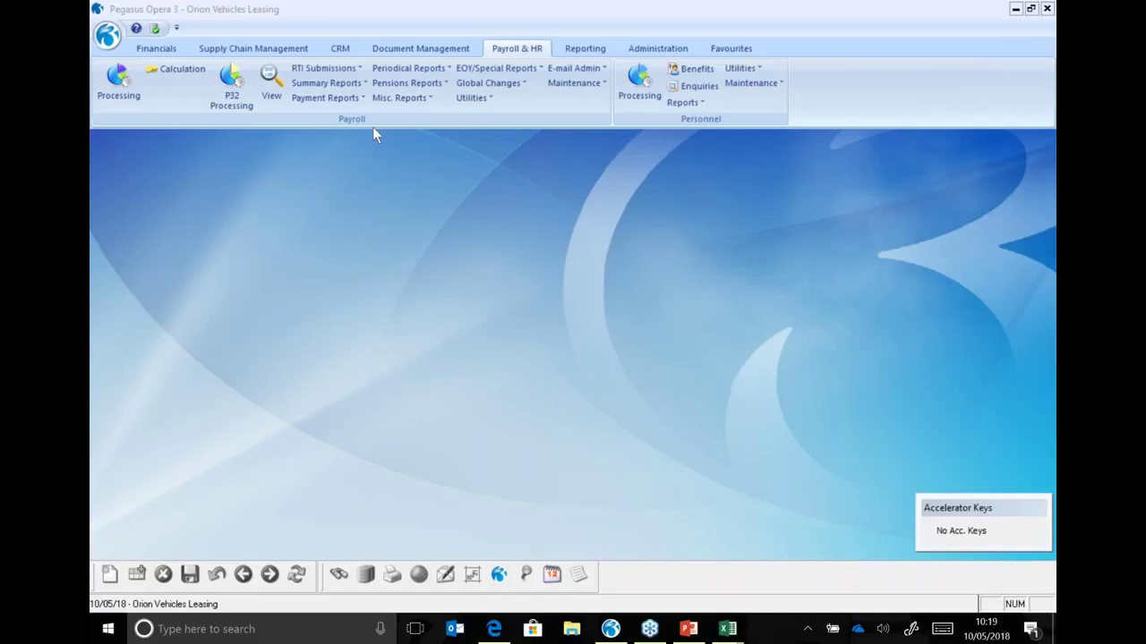
pyautogui.click(170, 49)
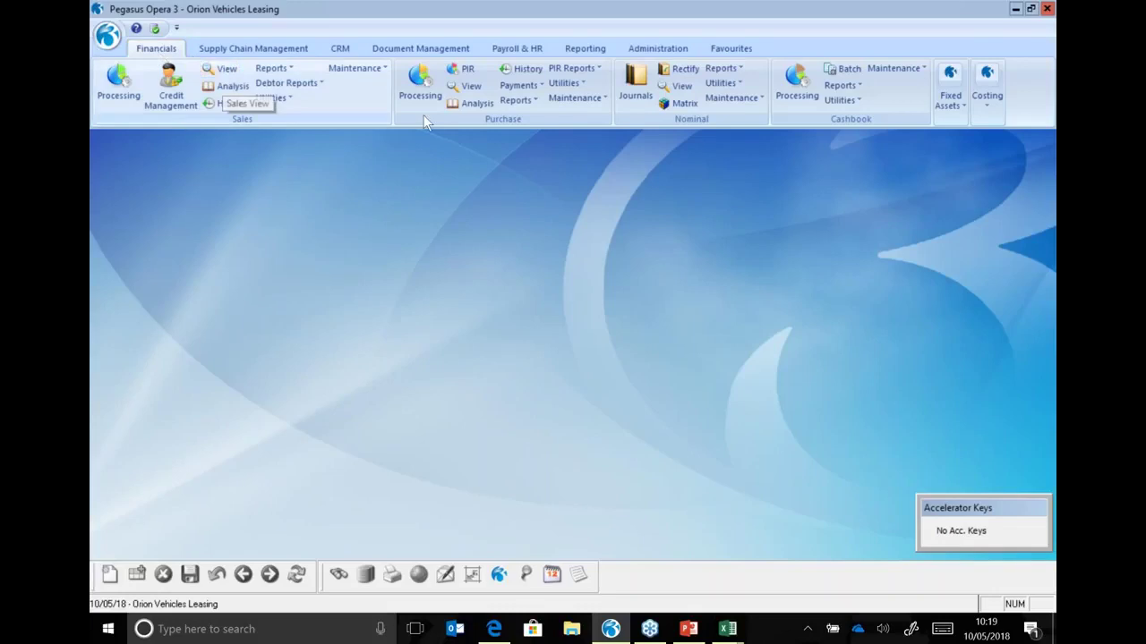
pyautogui.click(958, 100)
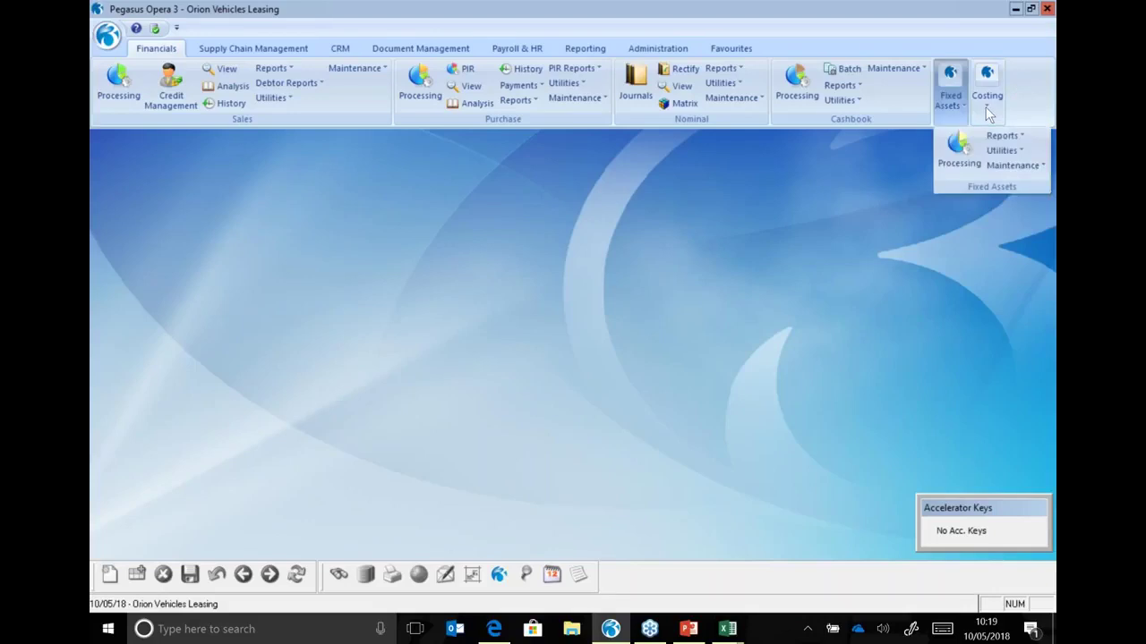
pyautogui.click(986, 107)
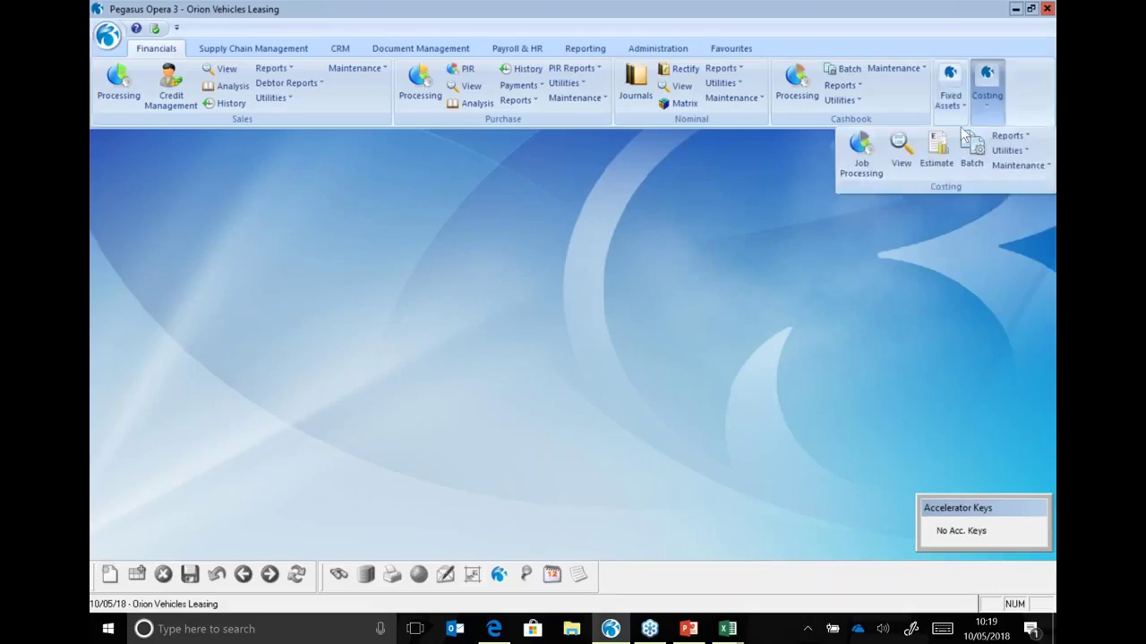
pyautogui.click(279, 51)
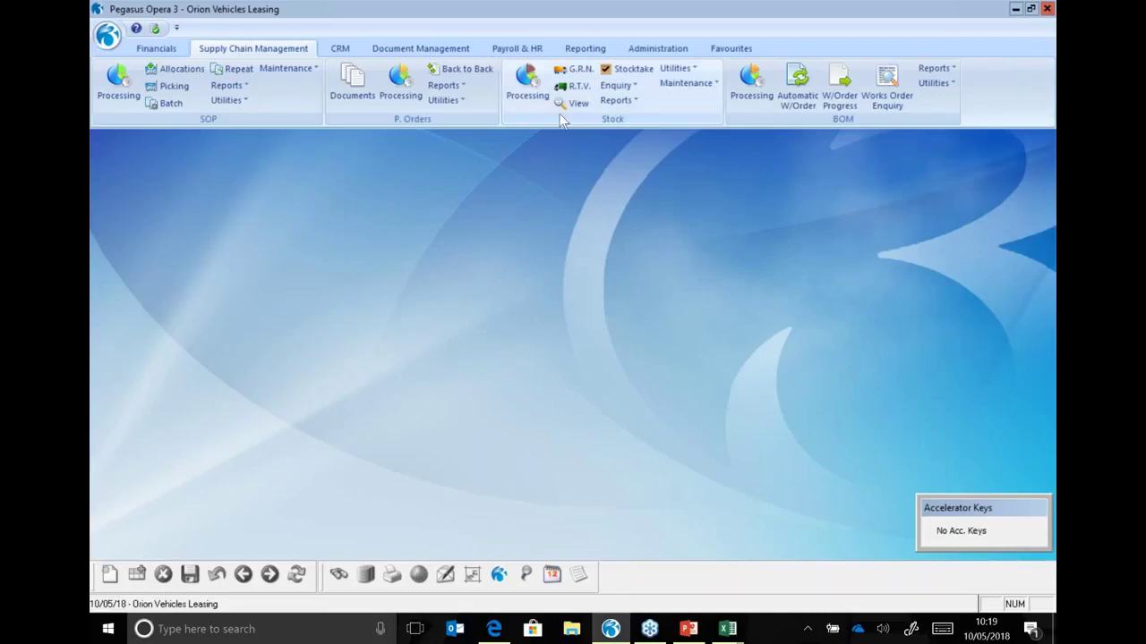
pyautogui.click(542, 49)
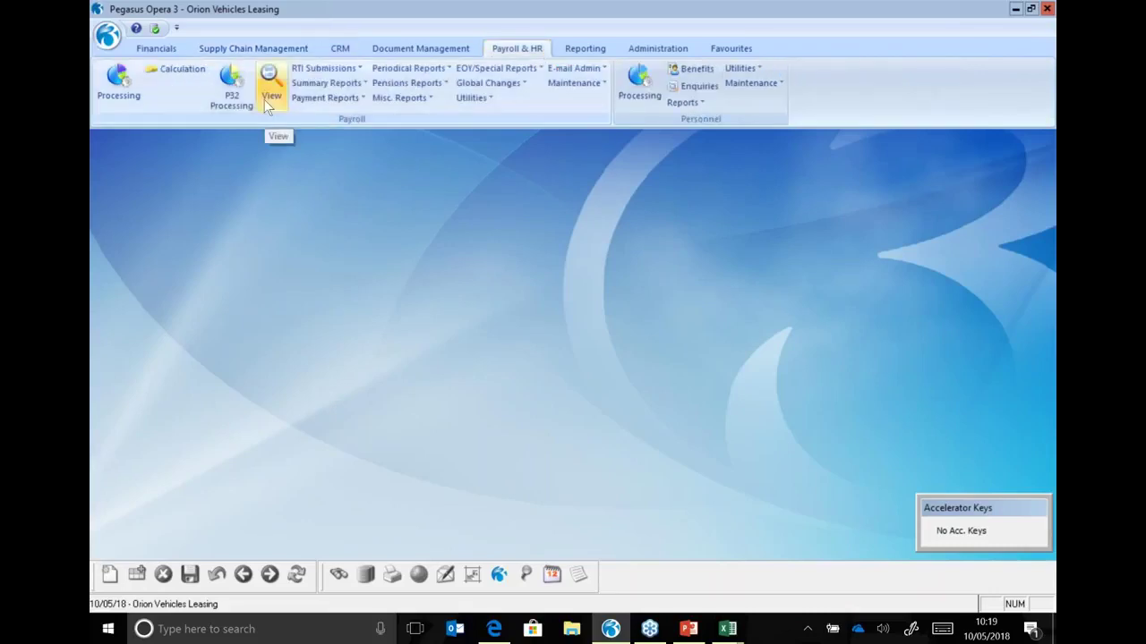
# Step: Open the Sales View and load the Sales Account view with a start date of 01/01/2018
pyautogui.click(145, 48)
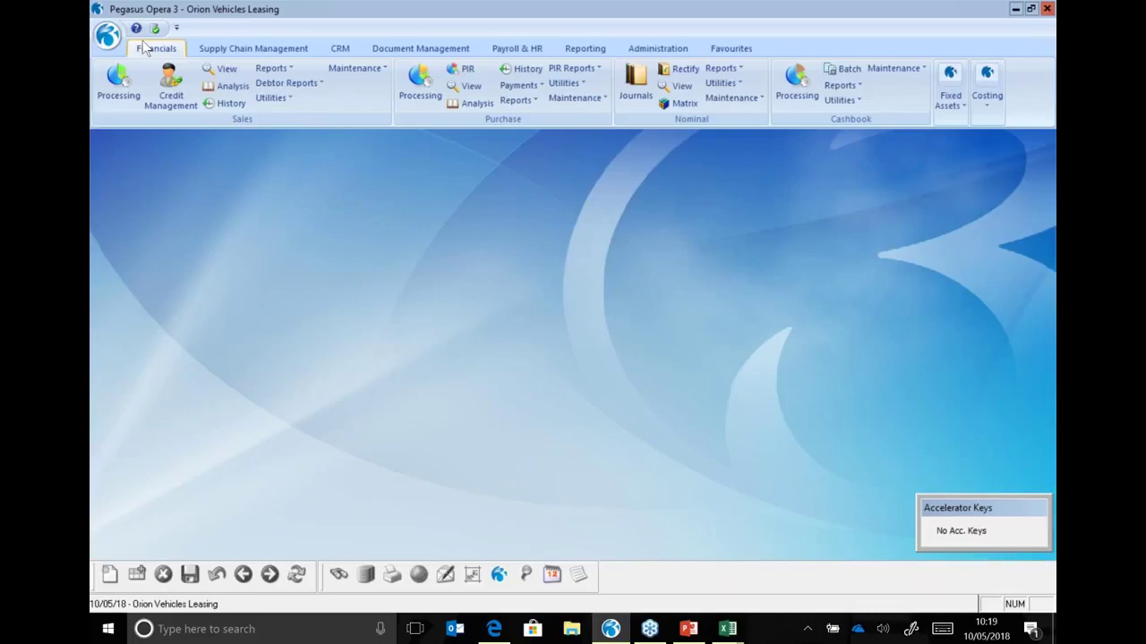
pyautogui.click(222, 66)
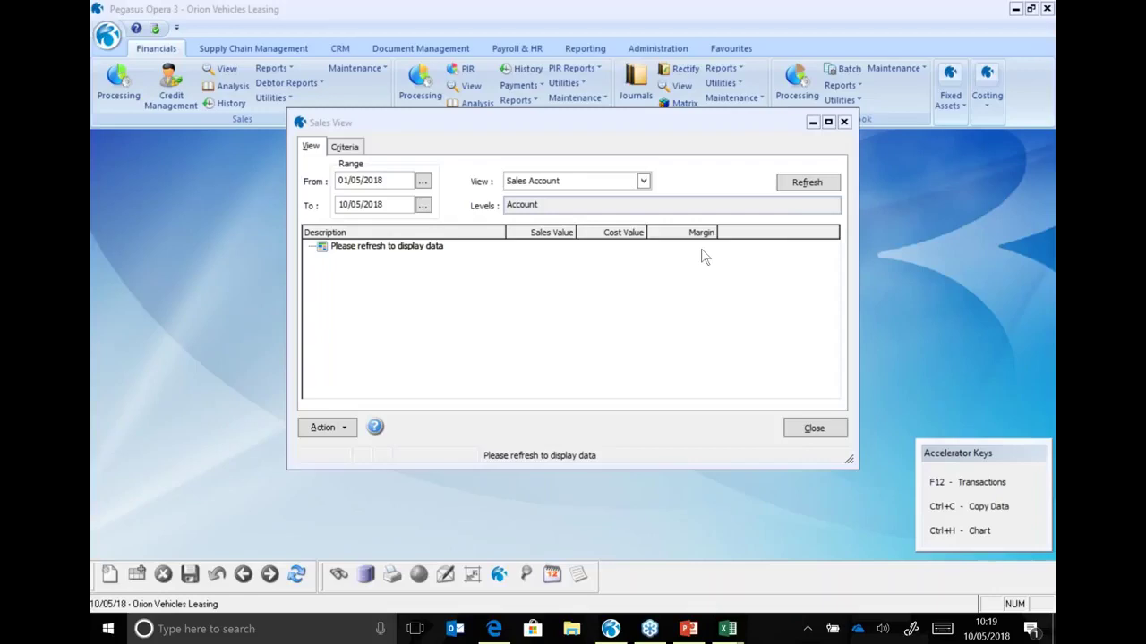
pyautogui.click(643, 180)
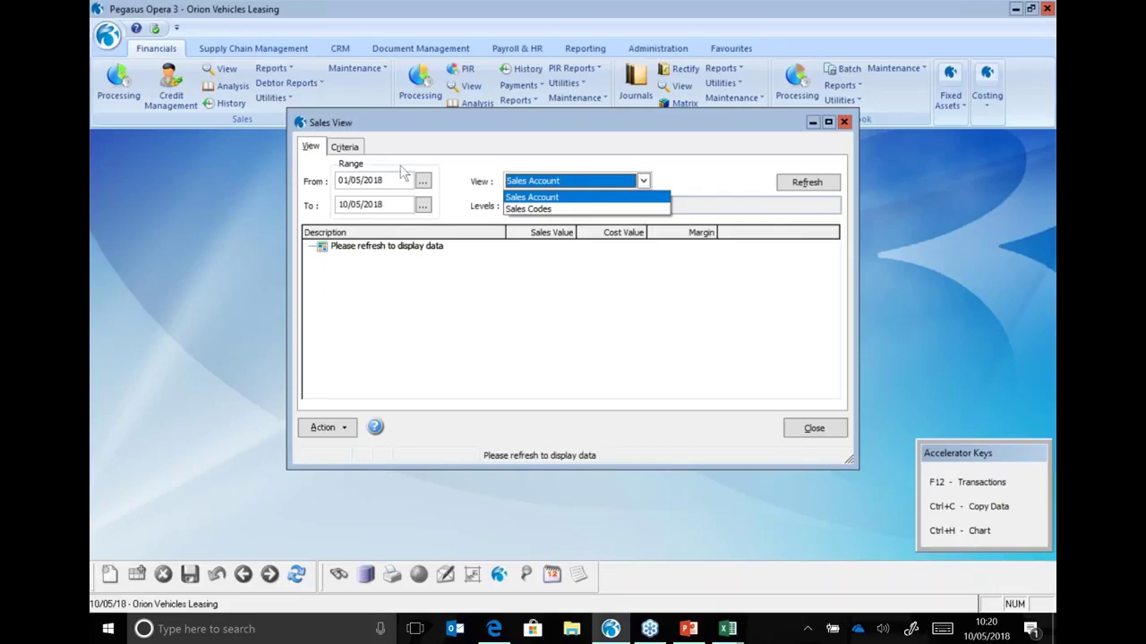
pyautogui.click(357, 182)
pyautogui.click(355, 181)
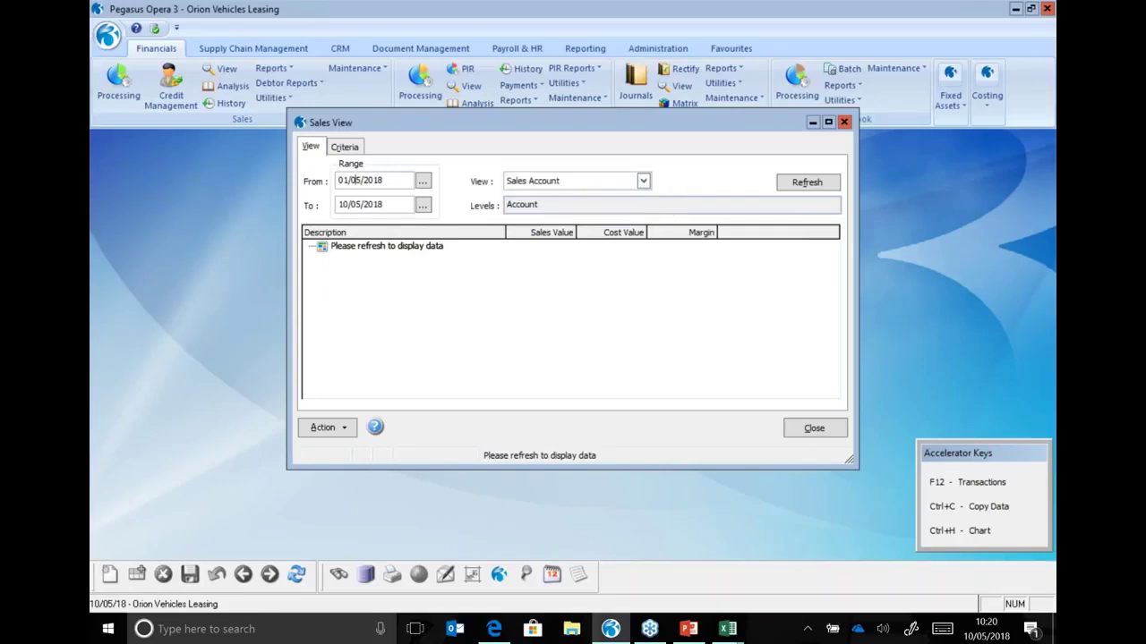
pyautogui.write('1')
pyautogui.press('Tab')
pyautogui.click(810, 183)
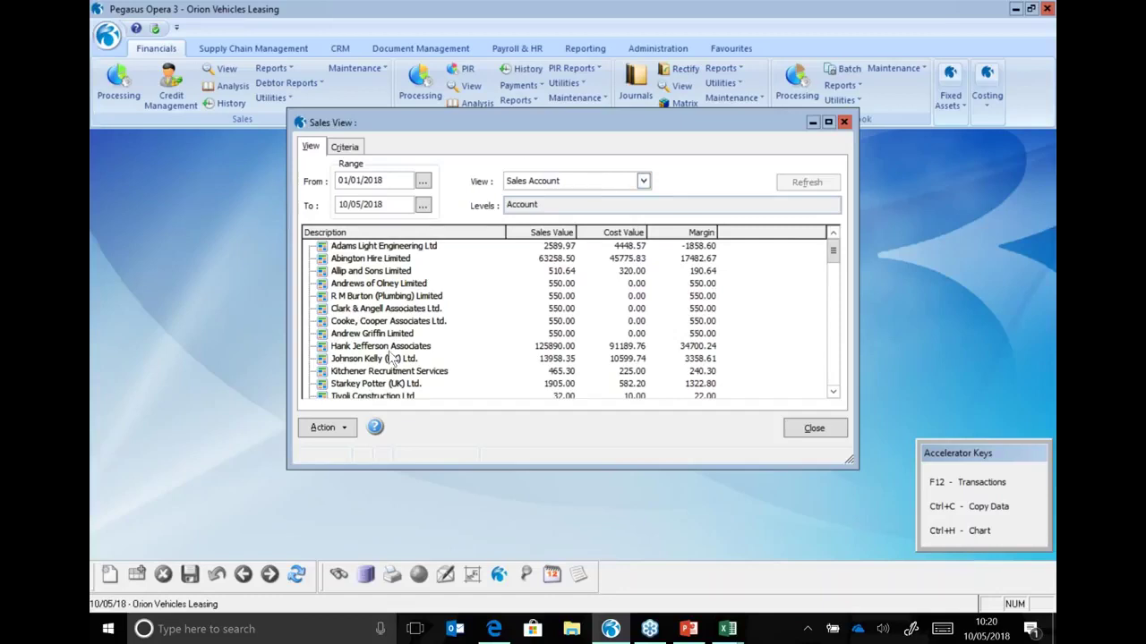
# Step: Set the Sales View start date to 01/01/2017 and refresh the data
pyautogui.click(377, 179)
pyautogui.press('BackSpace')
pyautogui.write('7')
pyautogui.press('BackSpace')
pyautogui.write('1')
pyautogui.press('Tab')
pyautogui.press('Return')
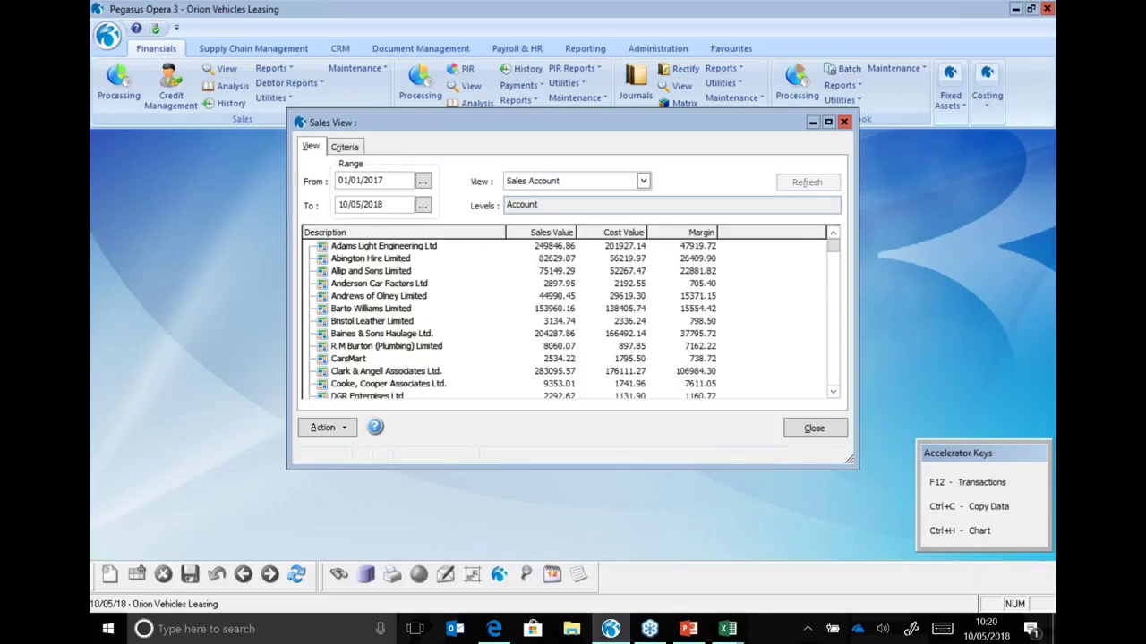
# Step: Check which views the Sales View offers, keep Sales Account, and close the window
pyautogui.click(643, 182)
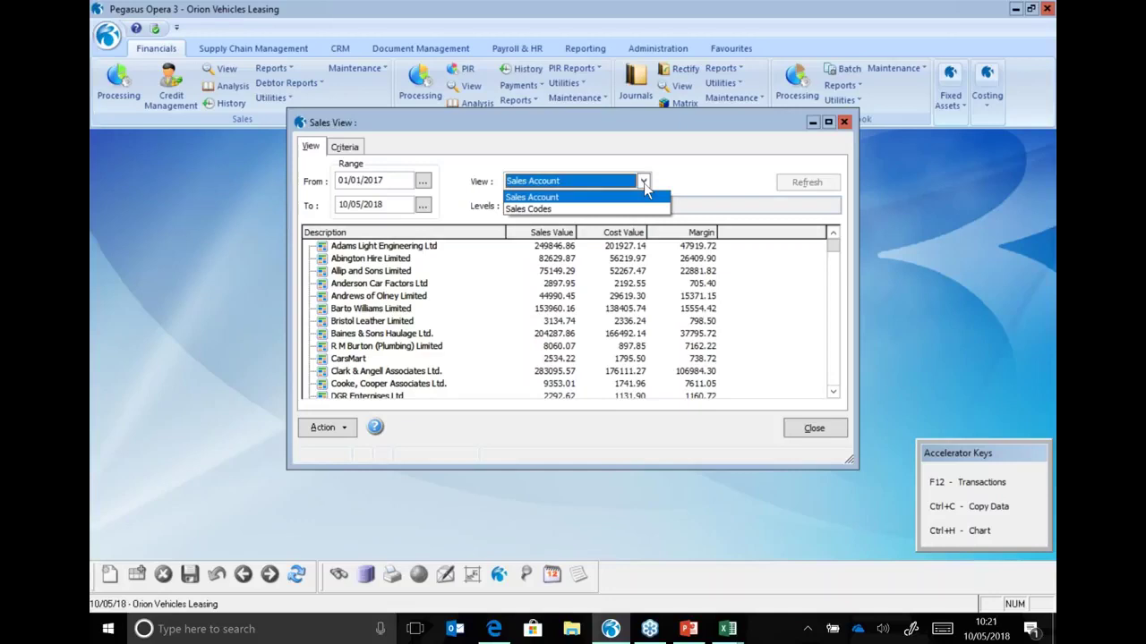
pyautogui.click(696, 185)
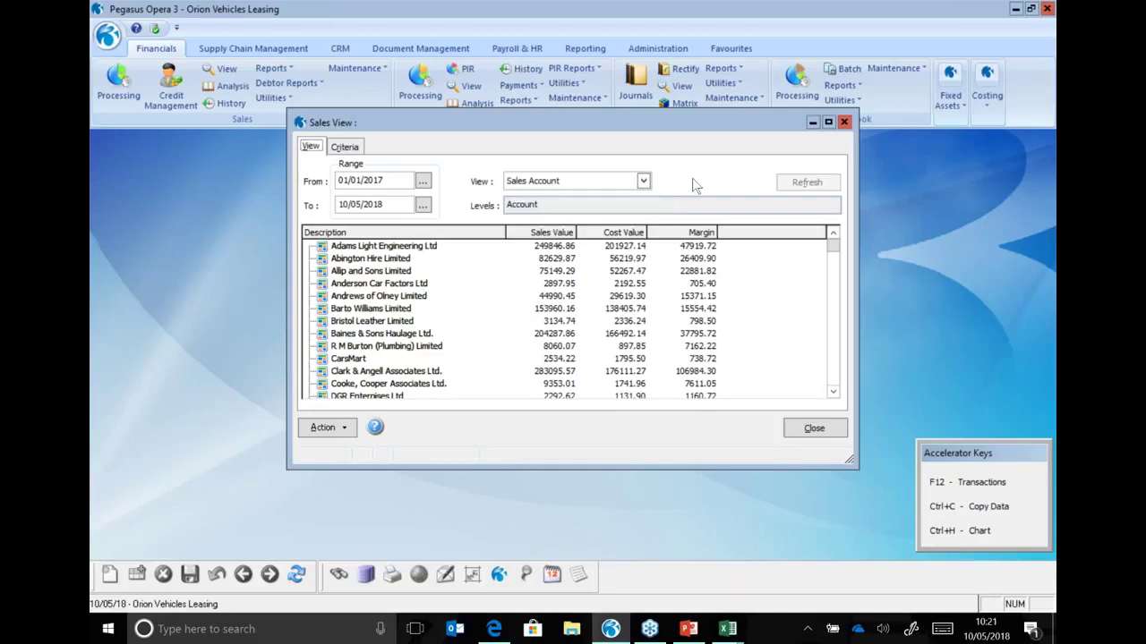
pyautogui.click(814, 428)
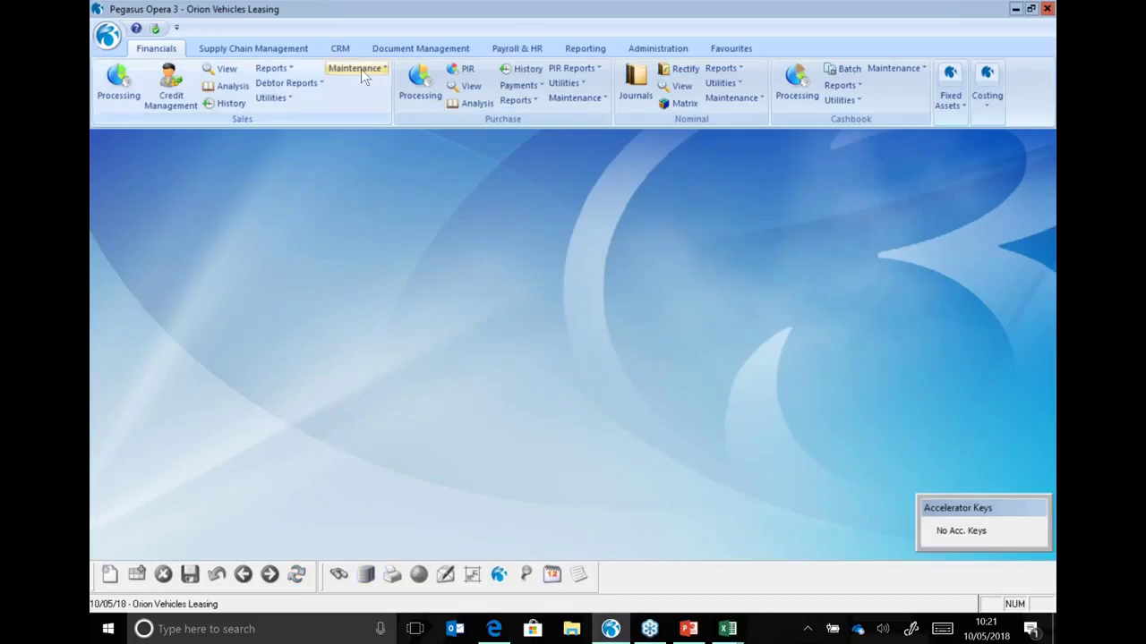
# Step: Open the sales ledger's Views maintenance and show the list of defined views
pyautogui.click(361, 69)
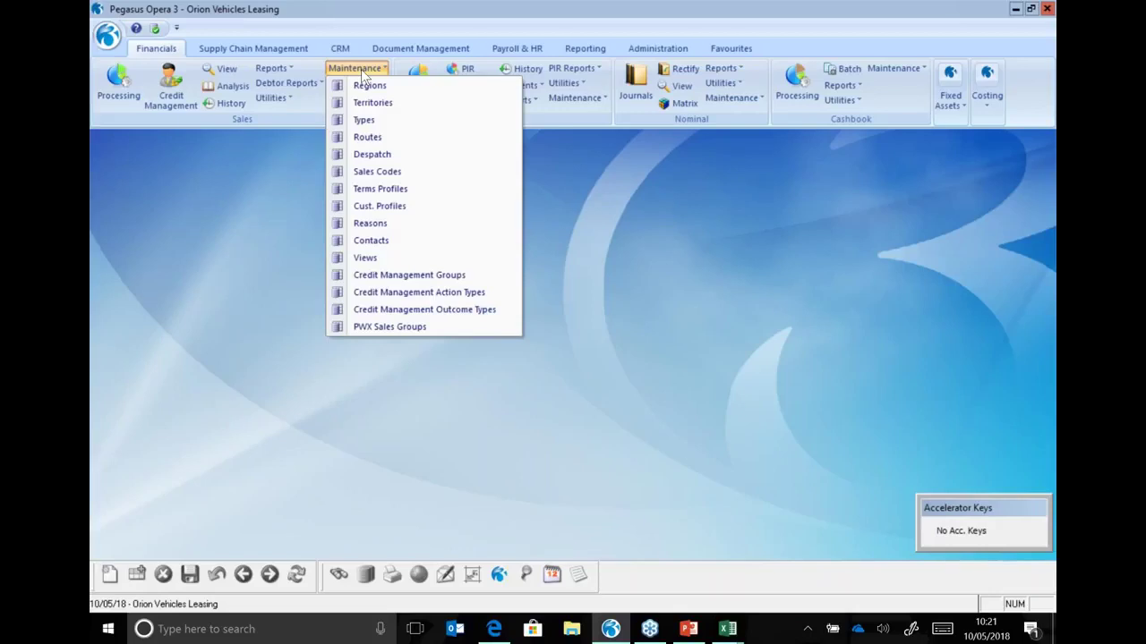
pyautogui.click(362, 260)
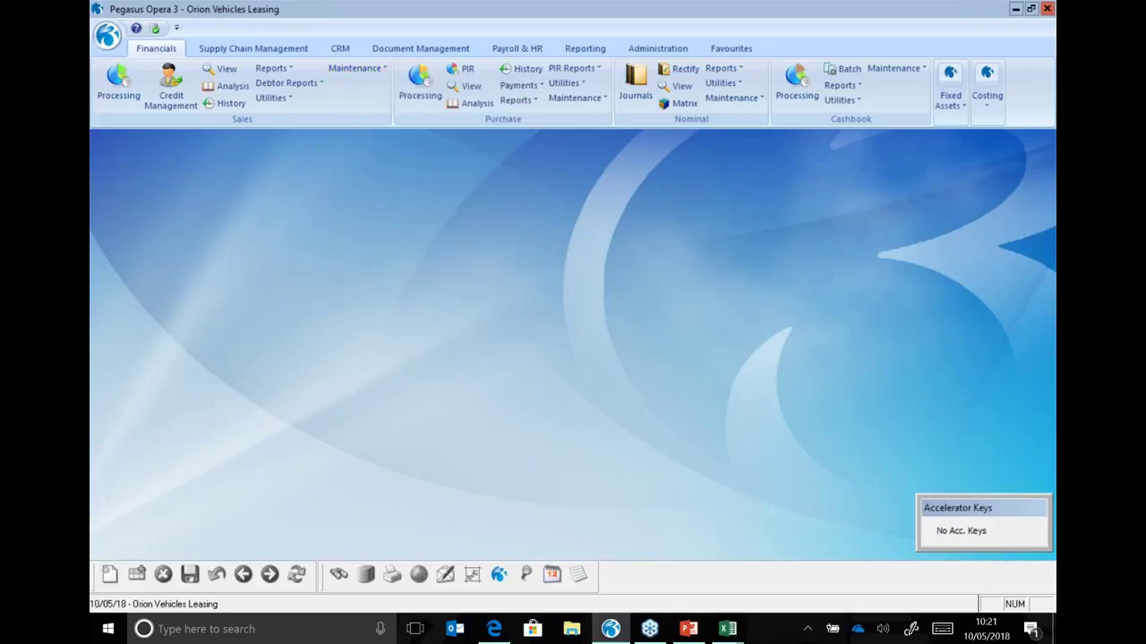
pyautogui.click(457, 209)
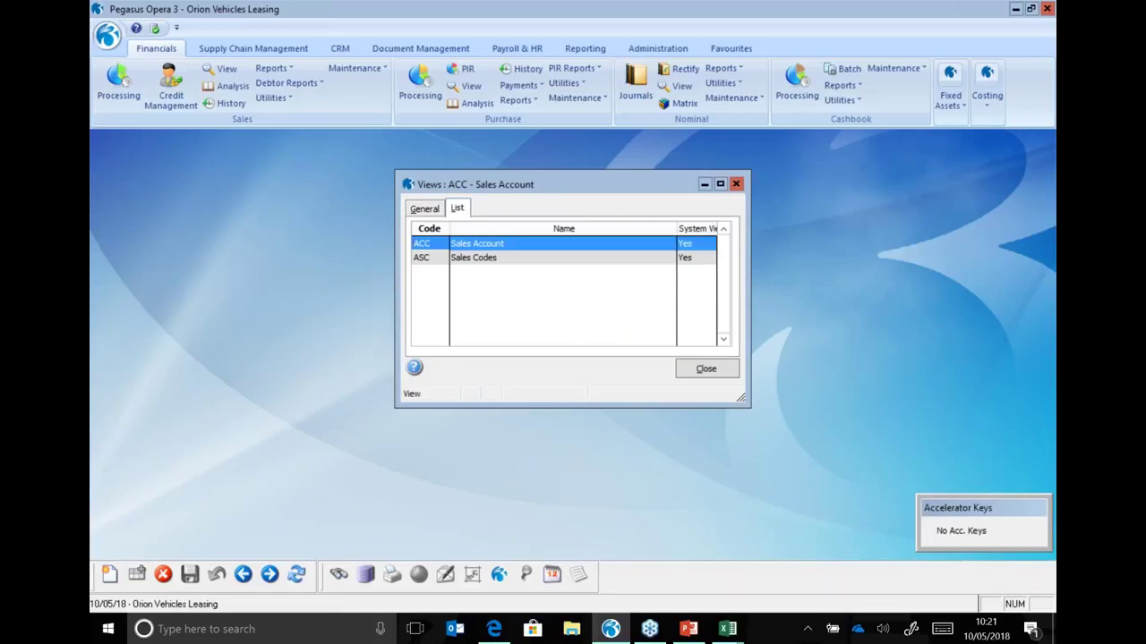
# Step: Create a new view definition with the code 01 and the name Sales by Year / Period
pyautogui.click(438, 213)
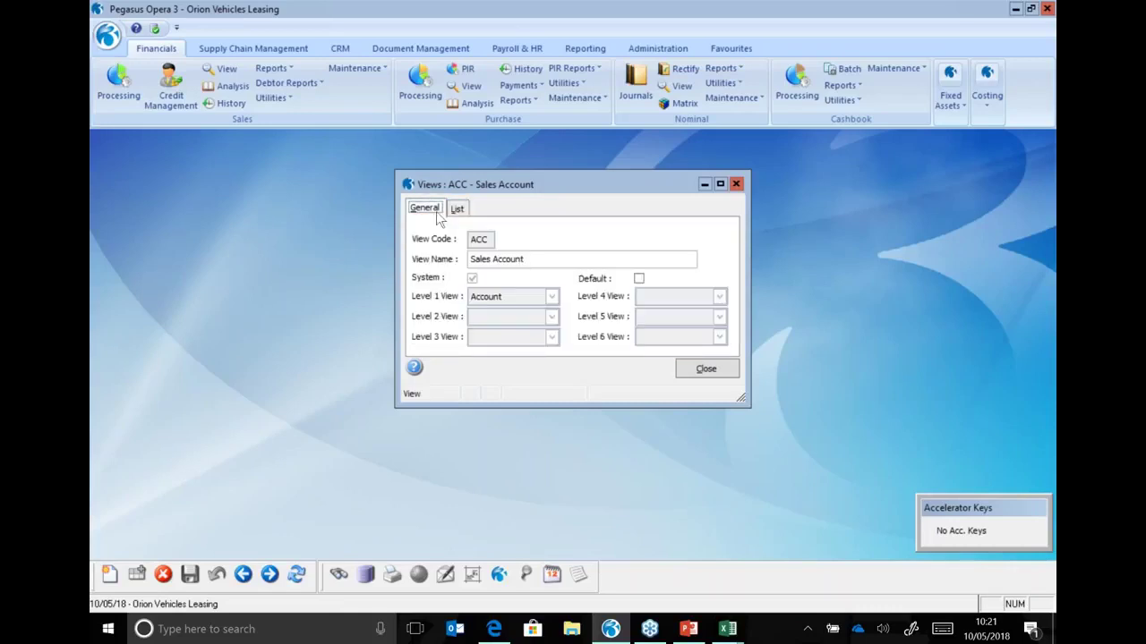
pyautogui.click(110, 574)
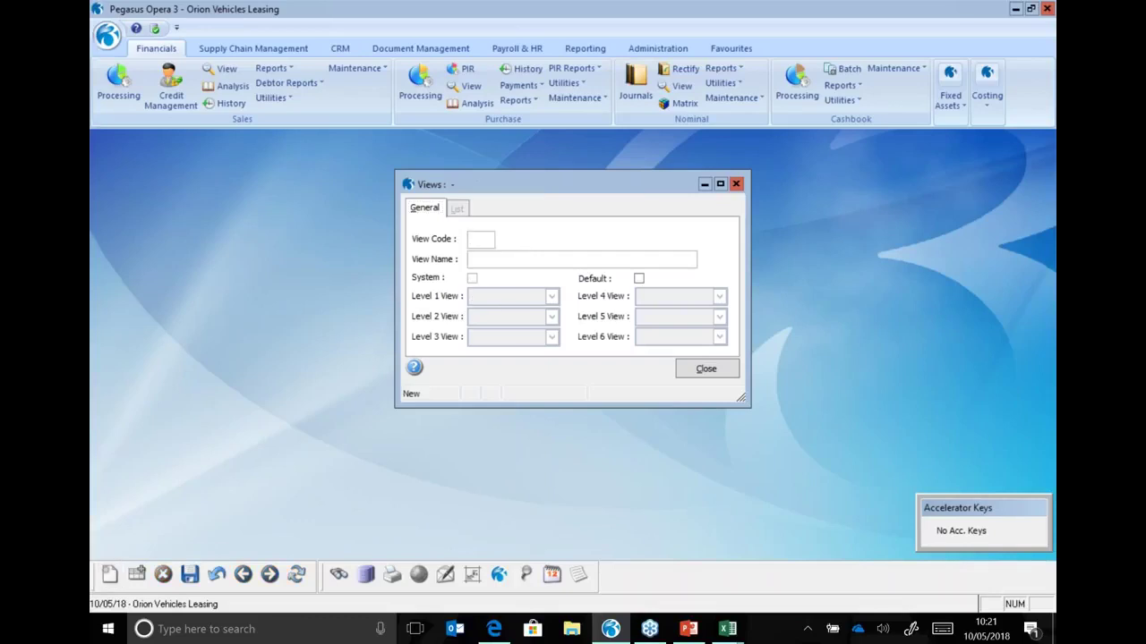
pyautogui.write('01')
pyautogui.press('Tab')
pyautogui.write('Sales by Year / Period')
pyautogui.press('Tab')
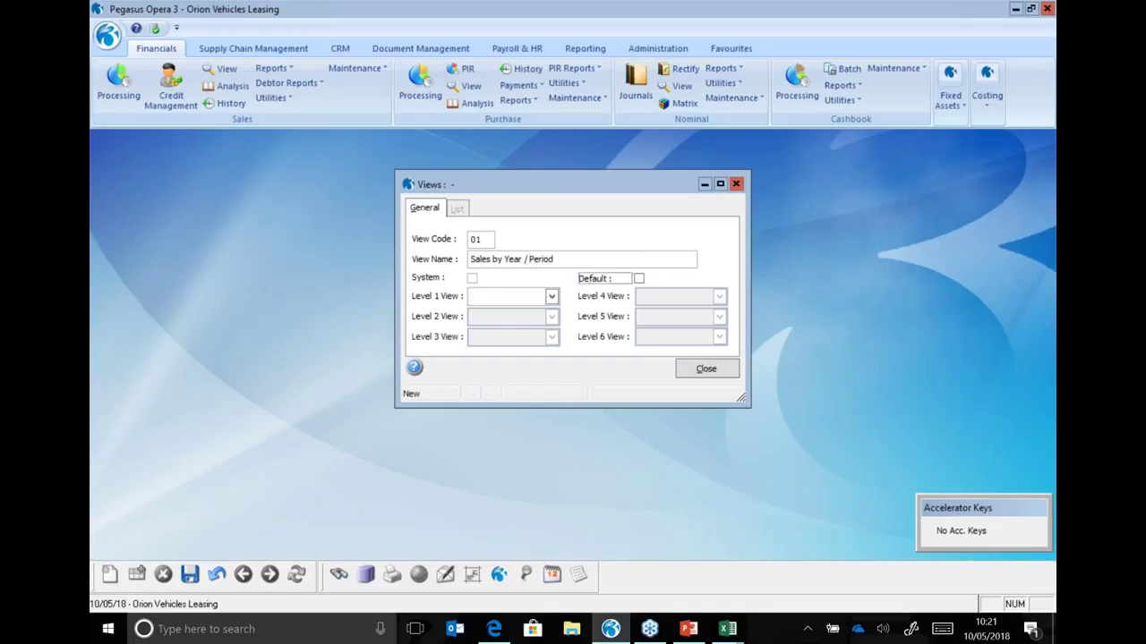
# Step: Set the new view's level 1 to Year and level 2 to Month
pyautogui.click(551, 297)
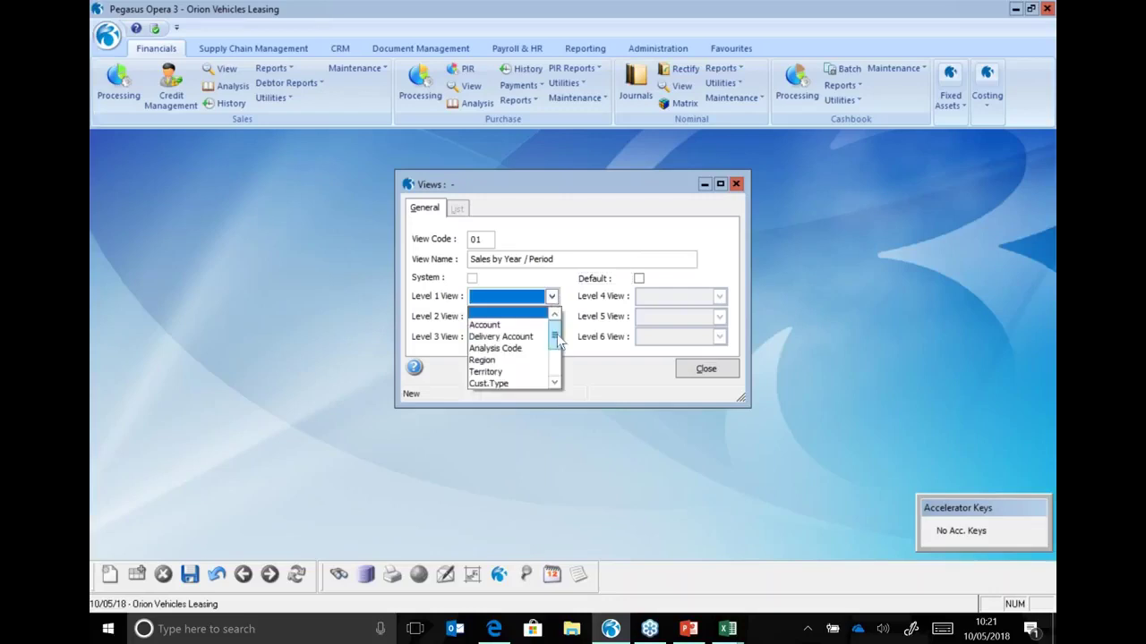
pyautogui.moveTo(555, 337)
pyautogui.mouseDown()
pyautogui.moveTo(554, 355)
pyautogui.moveTo(558, 337)
pyautogui.mouseUp()
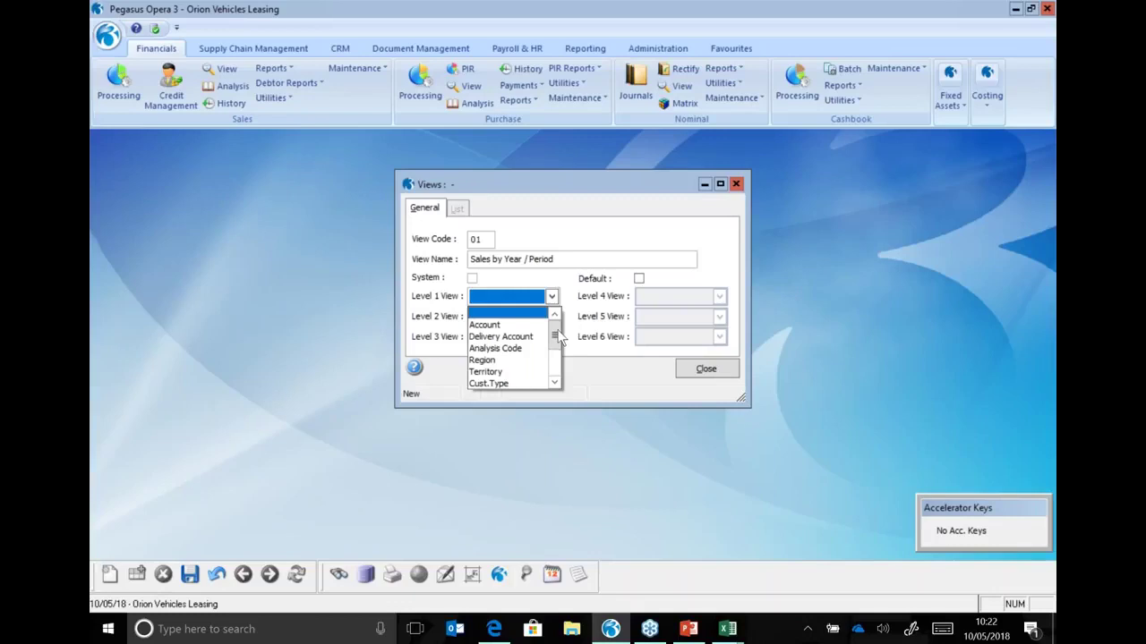
pyautogui.moveTo(556, 336); pyautogui.dragTo(557, 362)
pyautogui.click(478, 383)
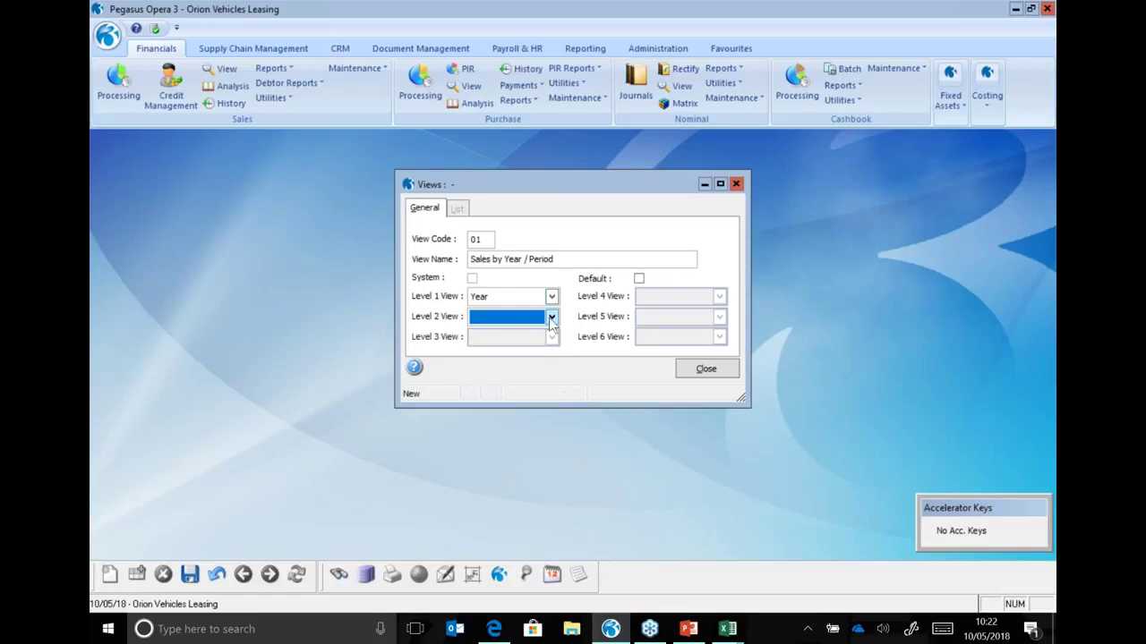
pyautogui.click(508, 316)
pyautogui.scroll(-3, 510, 376)
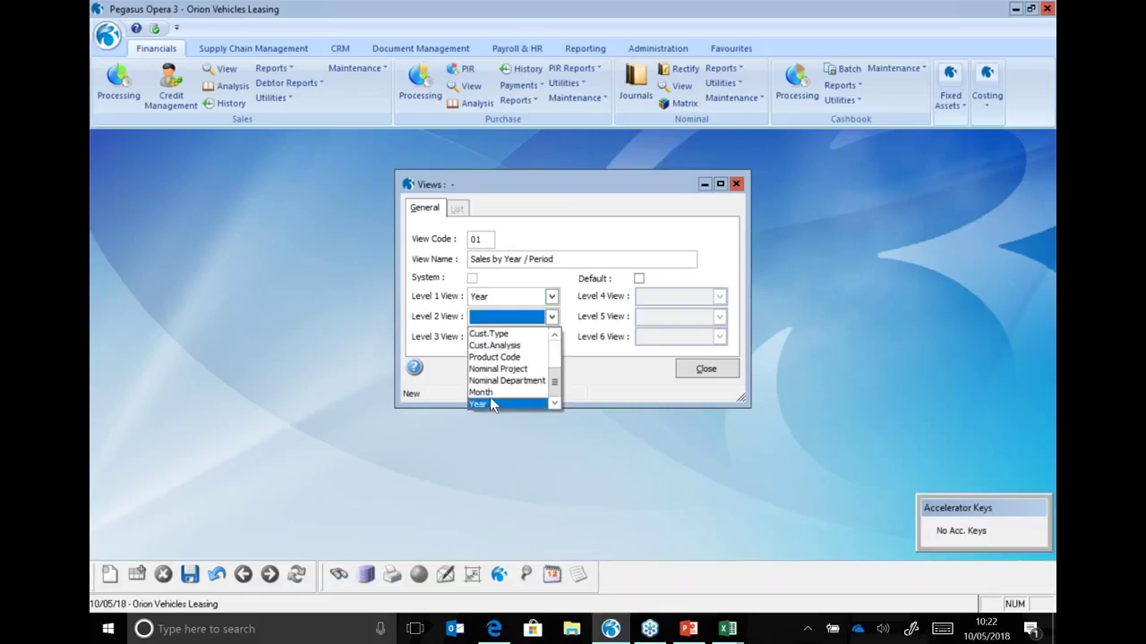
pyautogui.click(489, 391)
# Step: Set level 3 to Territory and level 4 to Account, then save the view definition and close the window
pyautogui.click(551, 339)
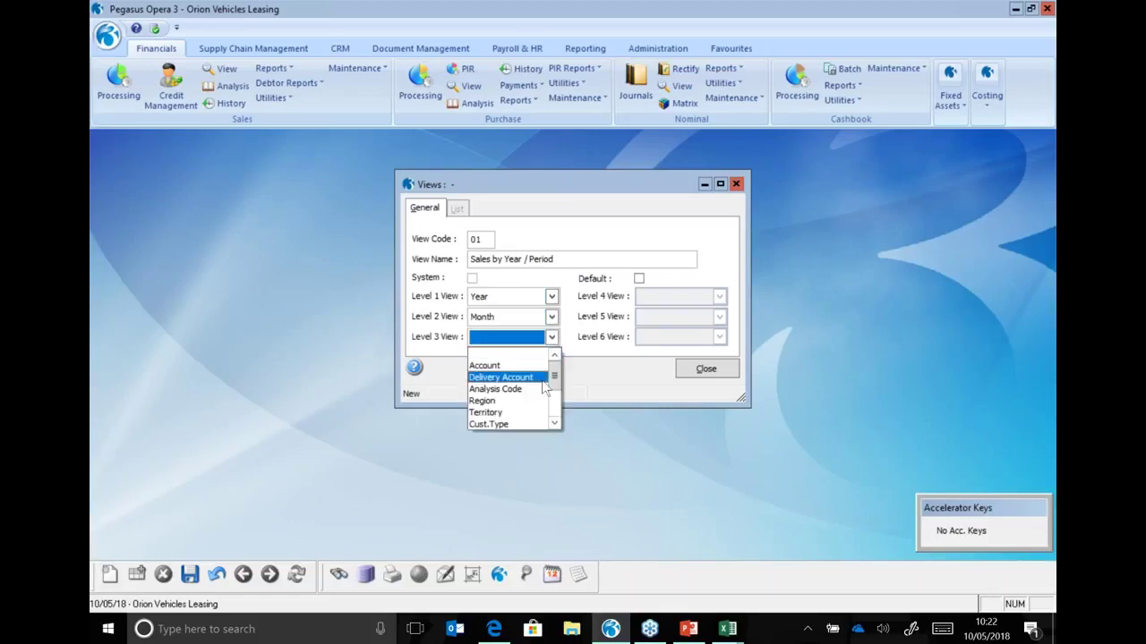
pyautogui.click(486, 413)
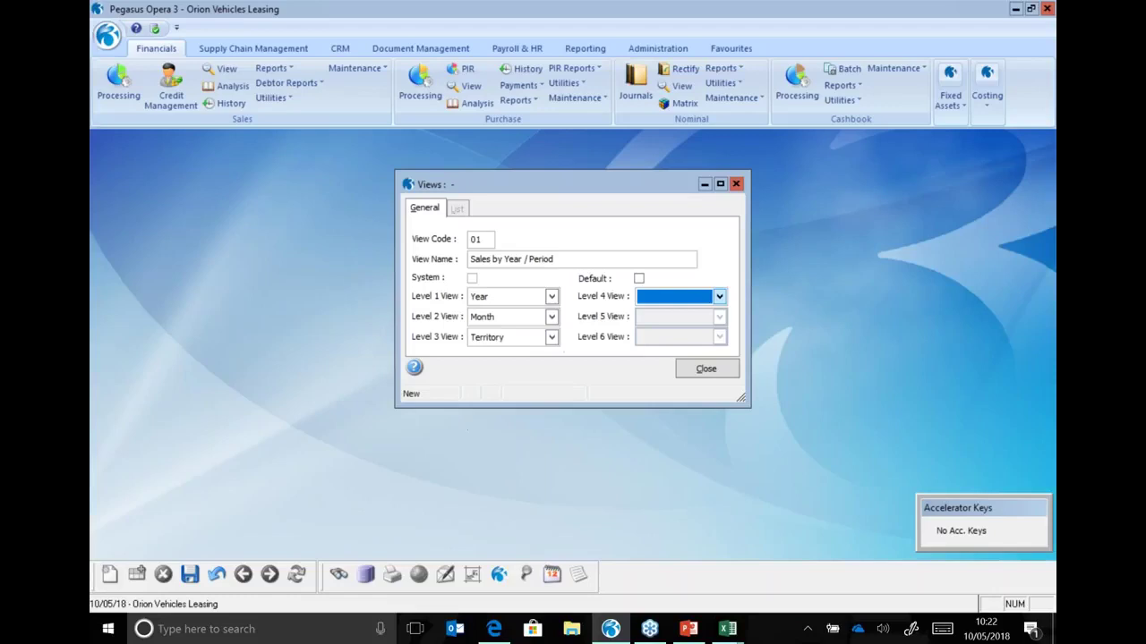
pyautogui.click(719, 296)
pyautogui.click(694, 324)
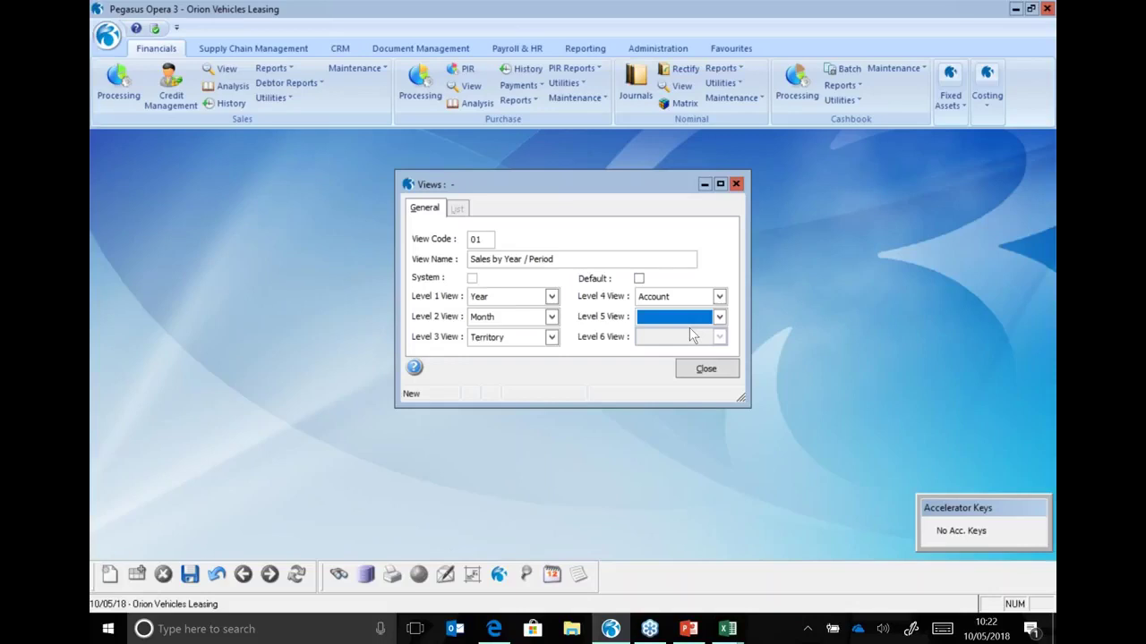
pyautogui.click(189, 574)
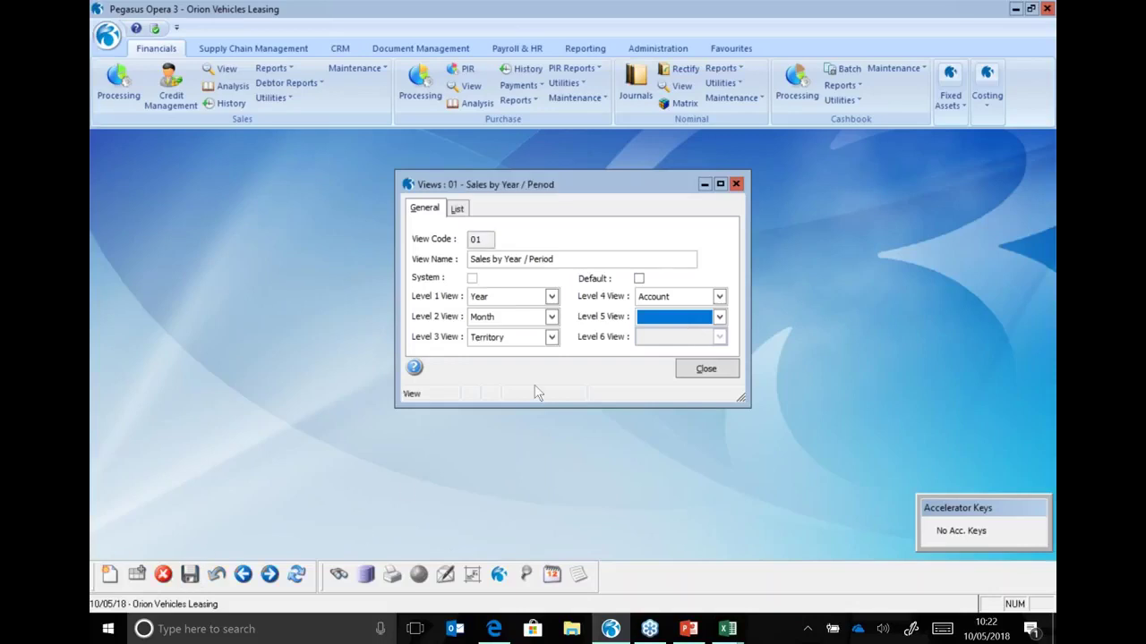
pyautogui.click(706, 369)
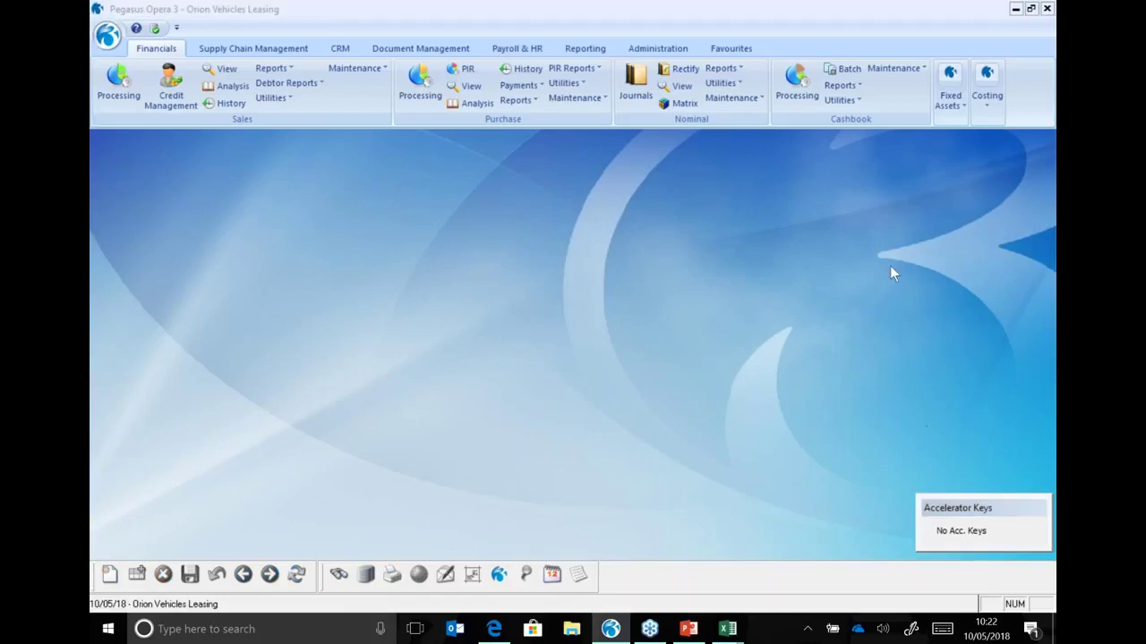
# Step: Open the Sales View and load the Sales by Year / Period view with a start date of 01/01/2016
pyautogui.click(226, 69)
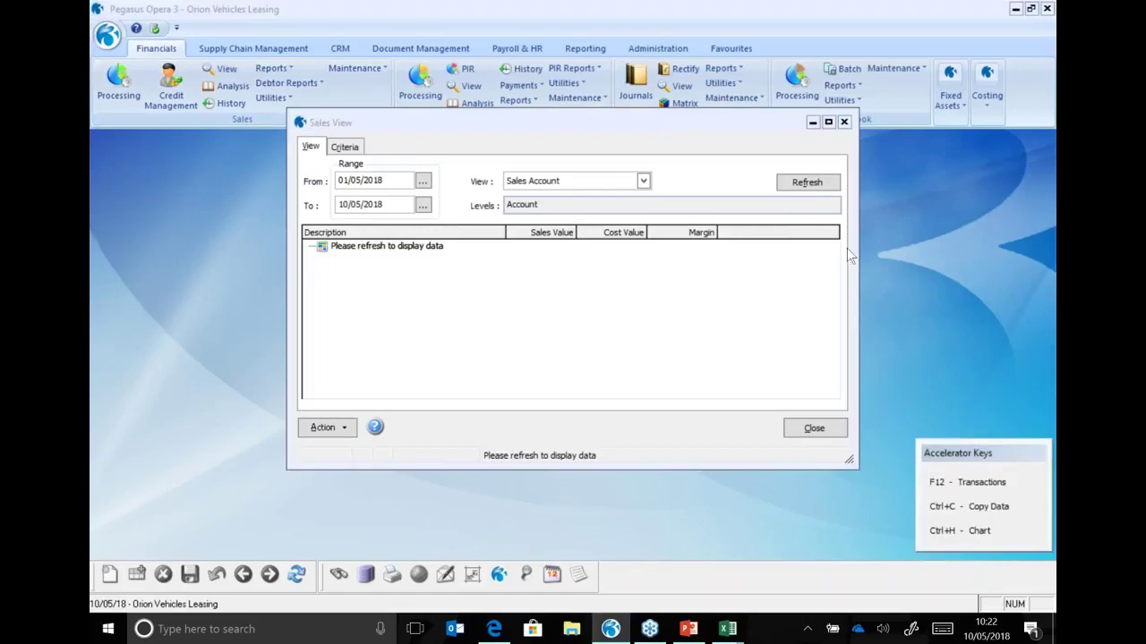
pyautogui.click(569, 118)
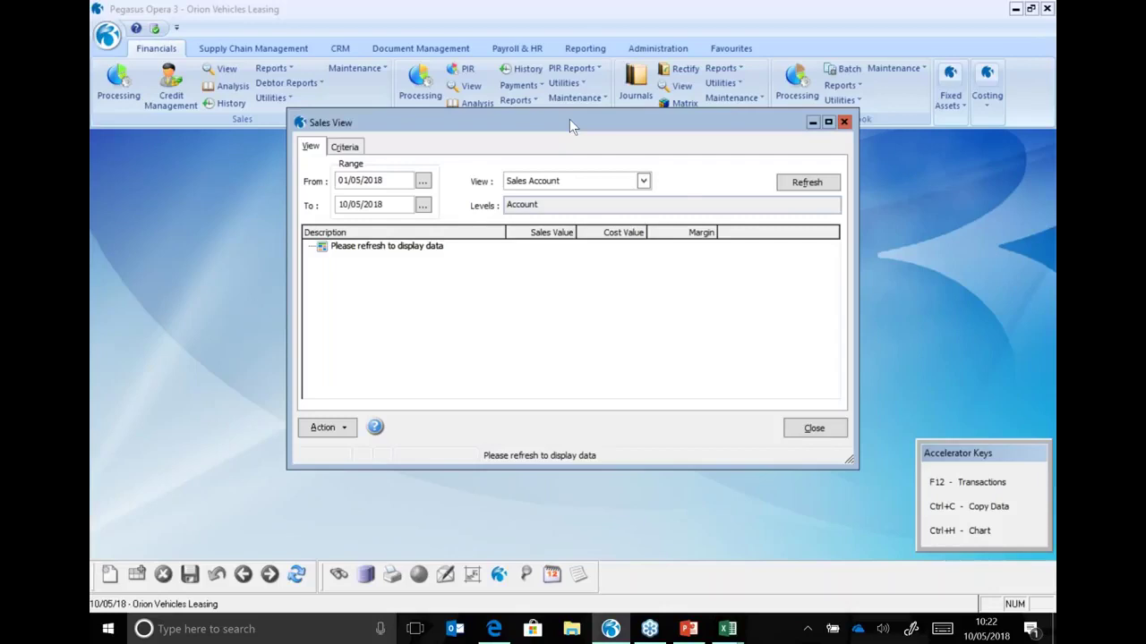
pyautogui.moveTo(570, 119); pyautogui.dragTo(425, 122)
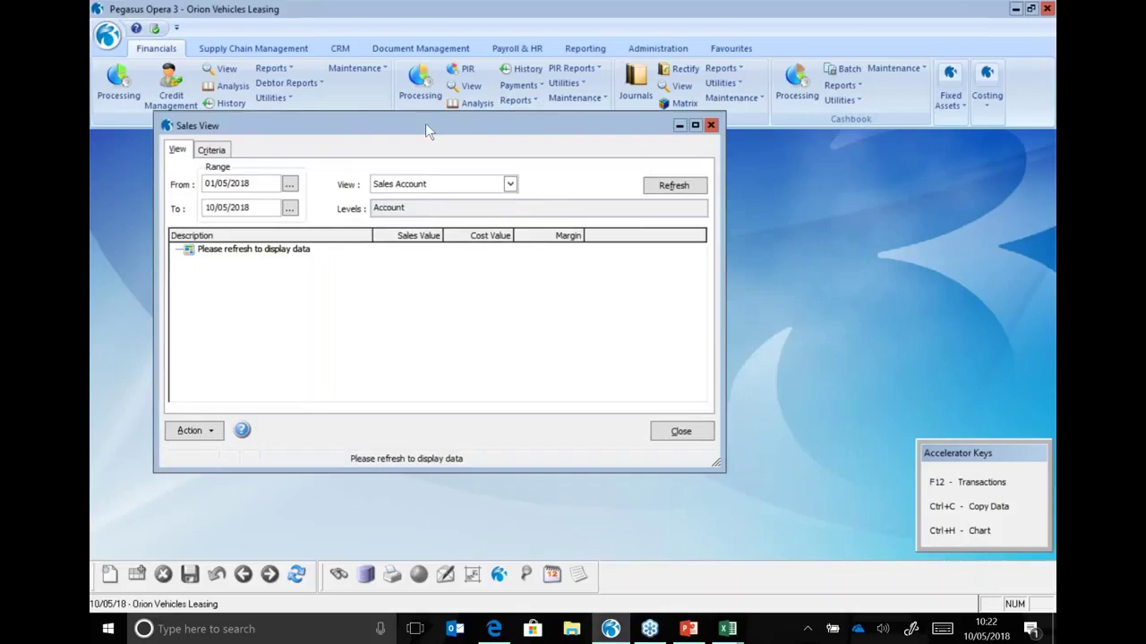
pyautogui.click(209, 184)
pyautogui.write('01')
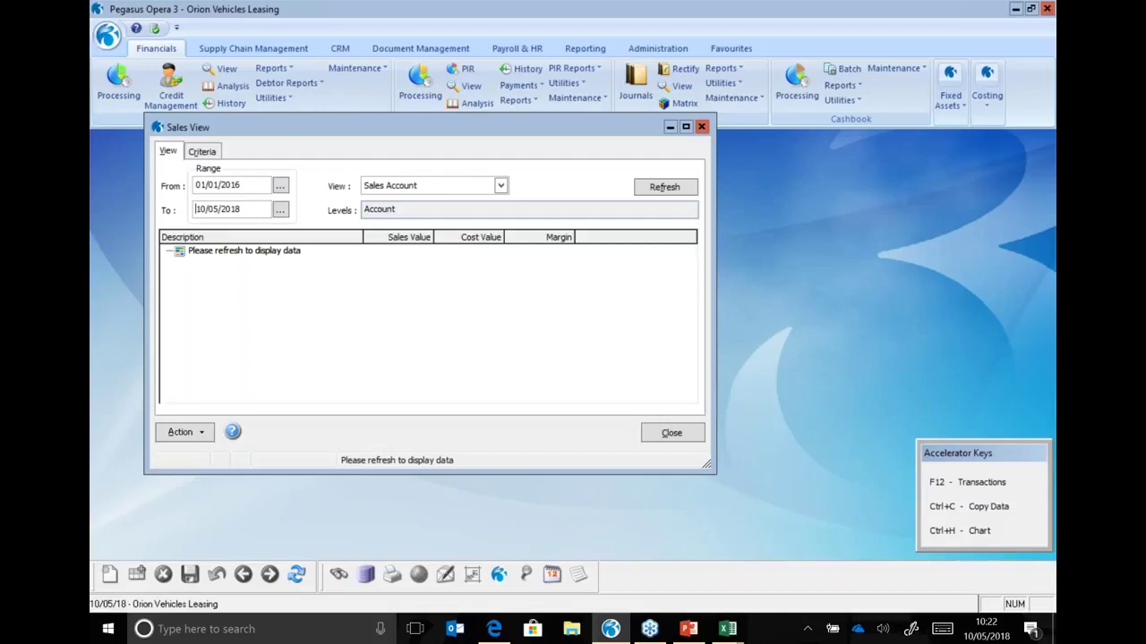
pyautogui.click(501, 187)
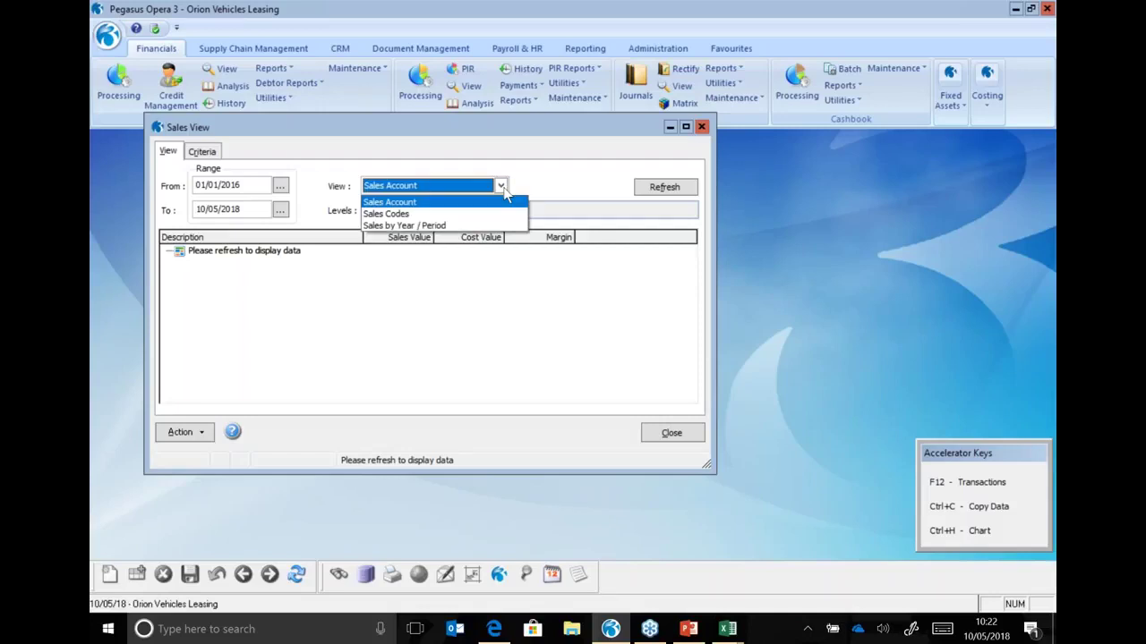
pyautogui.click(471, 228)
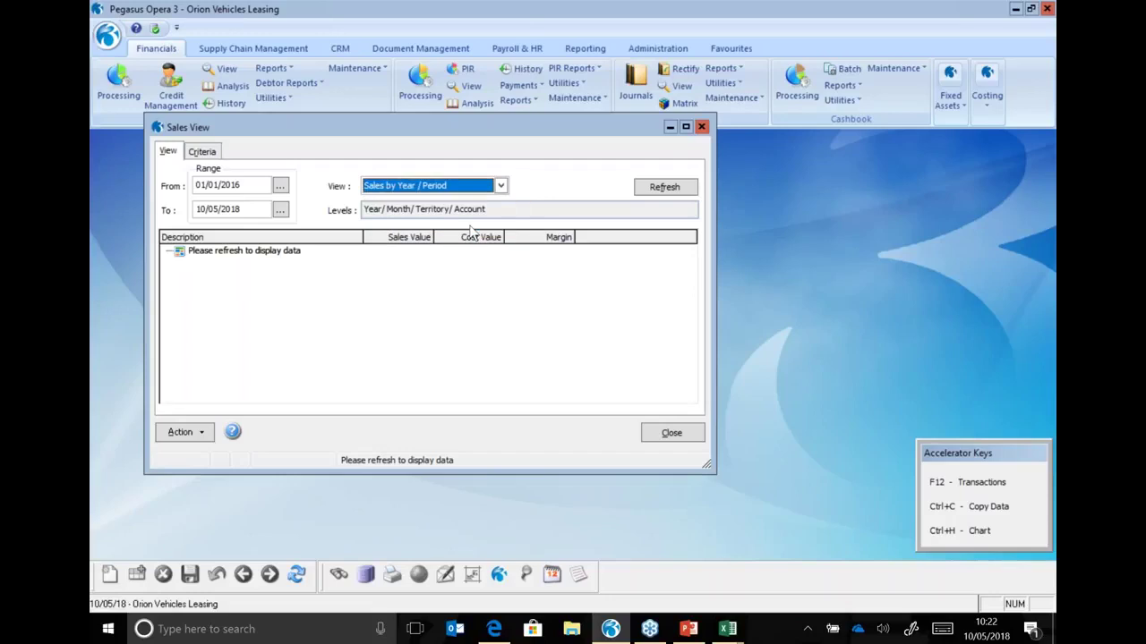
pyautogui.click(659, 195)
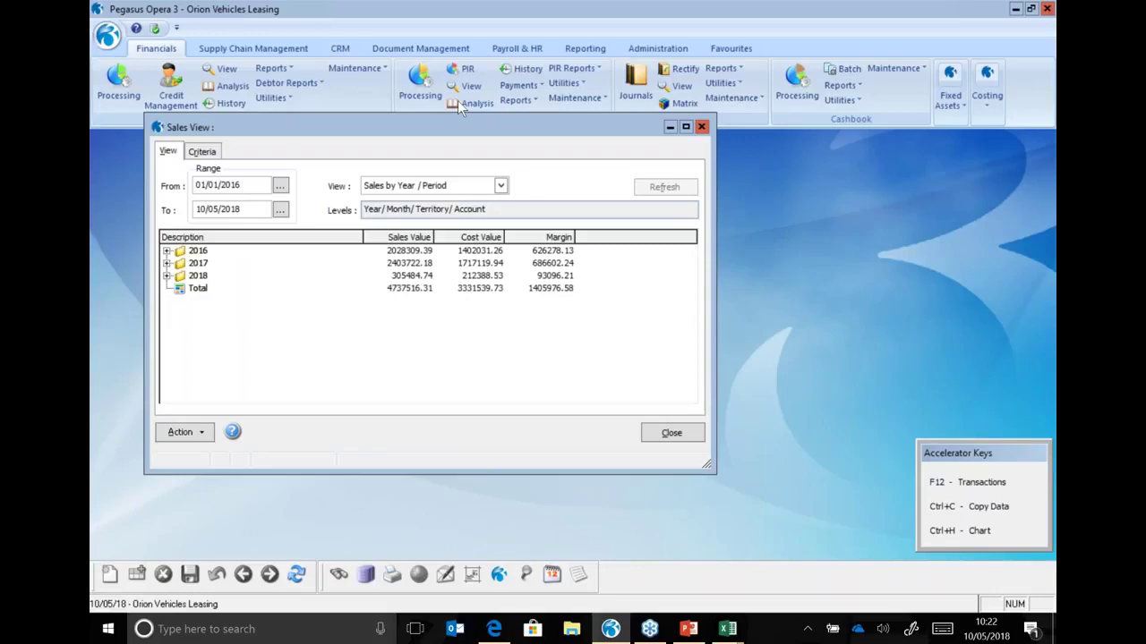
# Step: Look through the 2017 months and drill into January 2018 down to the first territory's accounts
pyautogui.click(167, 276)
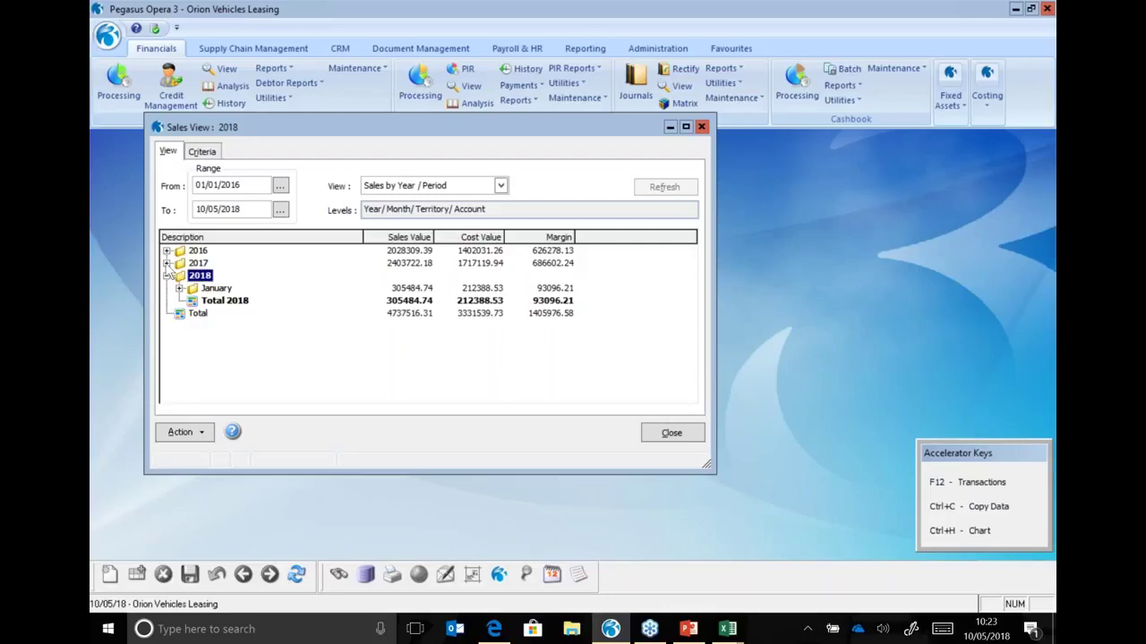
pyautogui.click(167, 264)
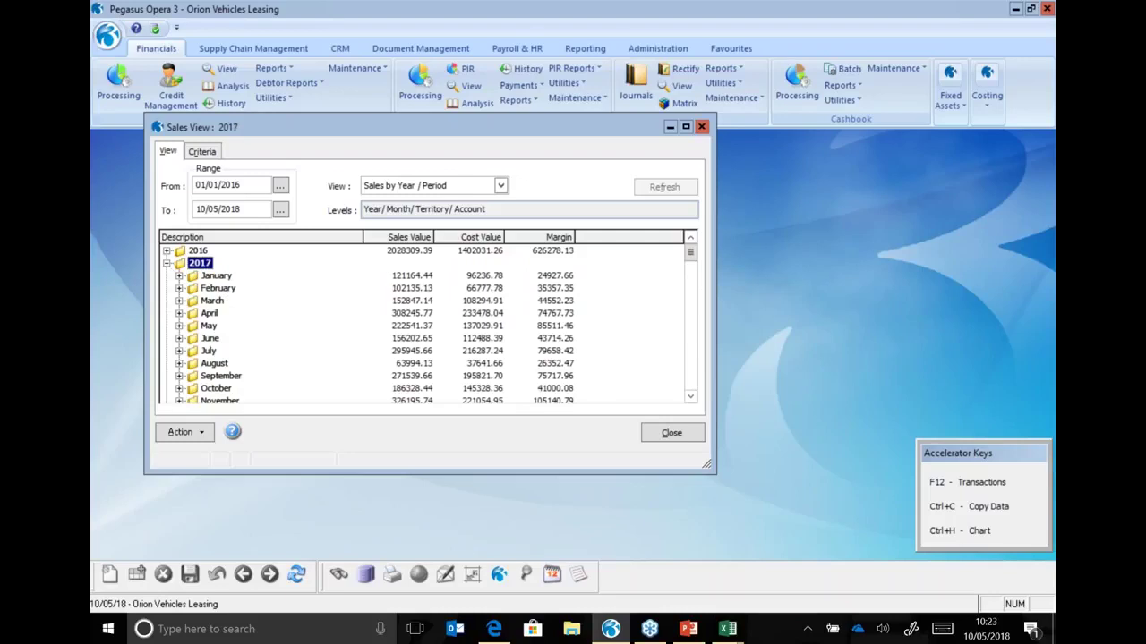
pyautogui.click(166, 263)
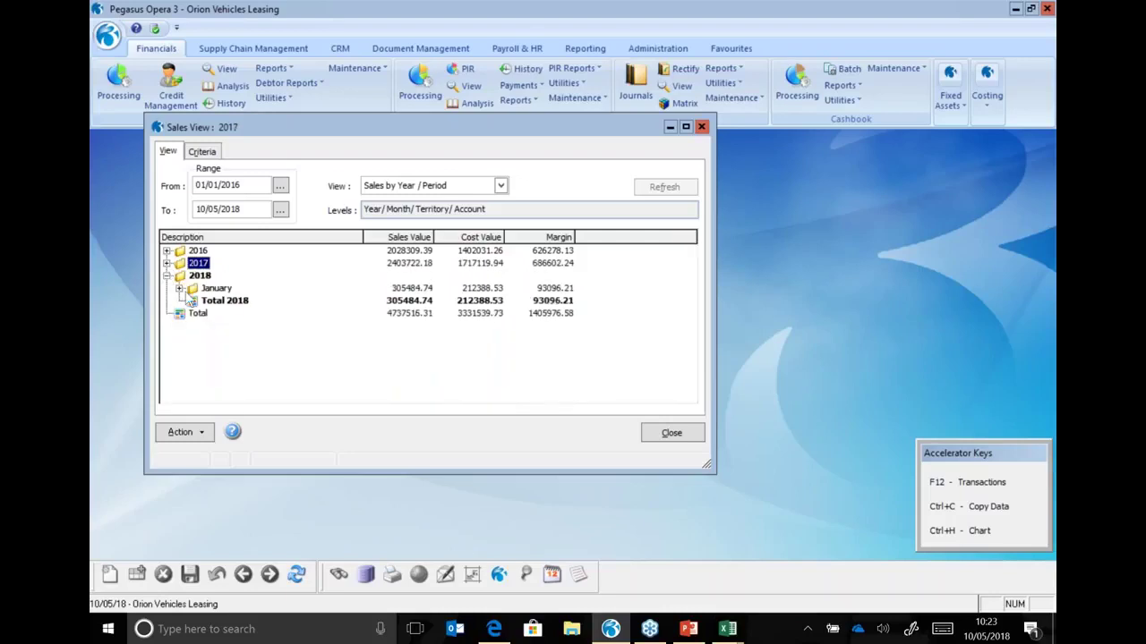
pyautogui.click(179, 289)
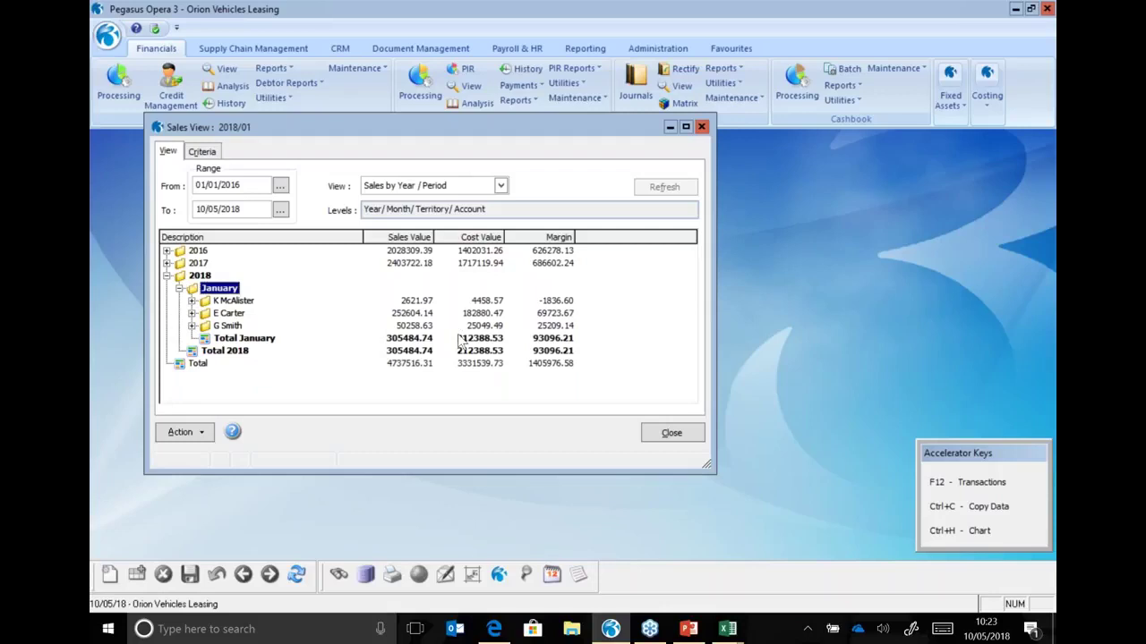
pyautogui.click(191, 302)
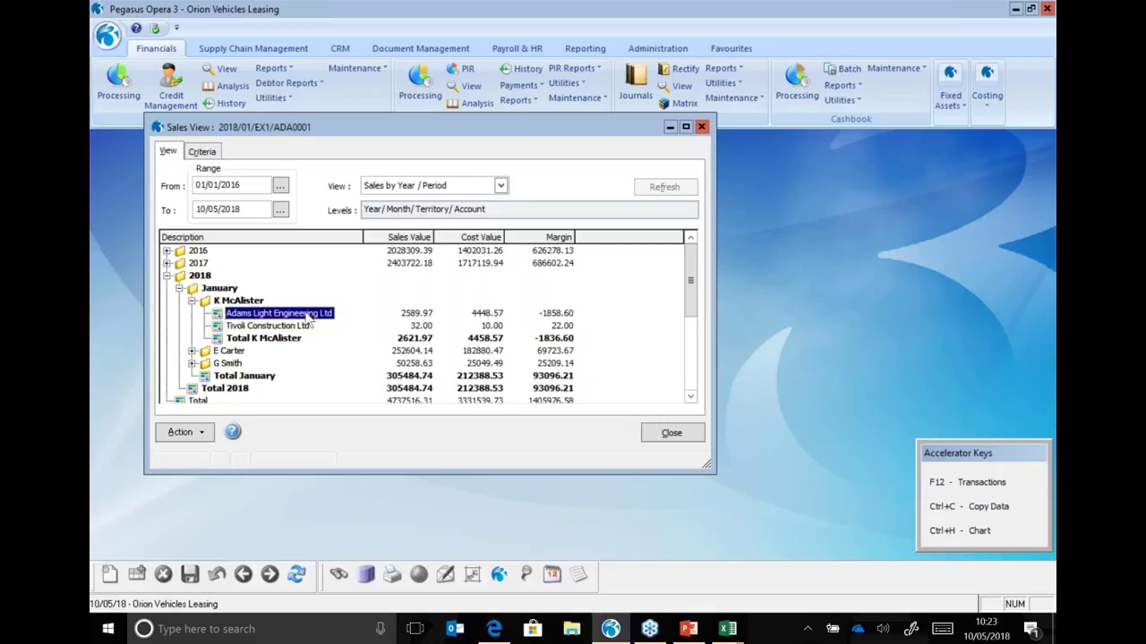
# Step: View a 12/01/2018 invoice from the Adams Light Engineering Ltd transactions and return to the transactions list
pyautogui.doubleClick(308, 317)
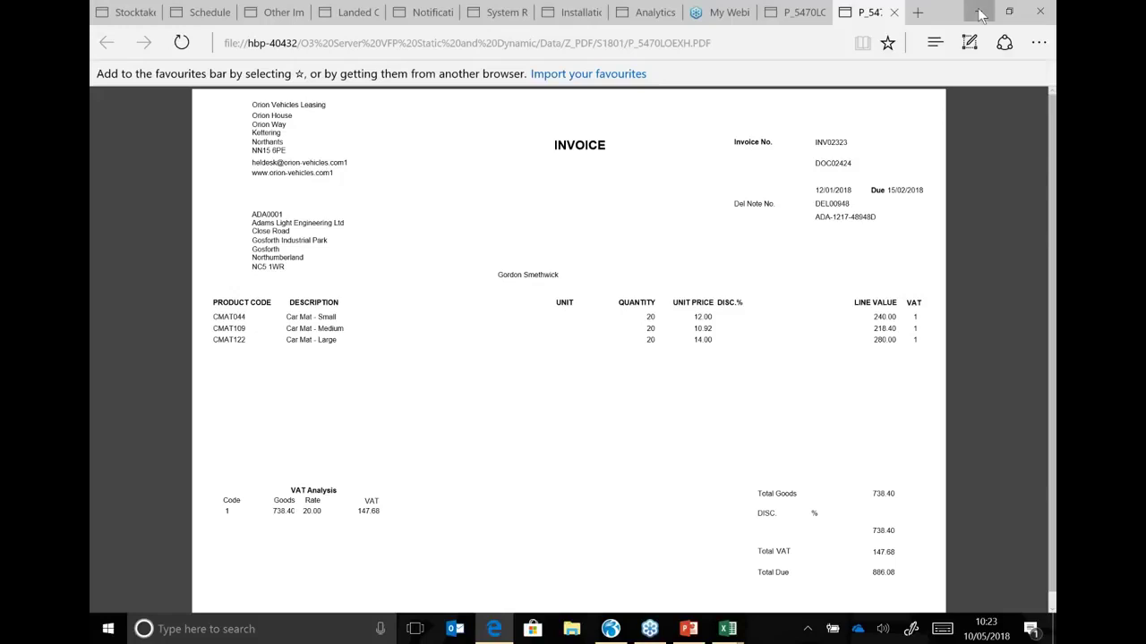
pyautogui.click(980, 14)
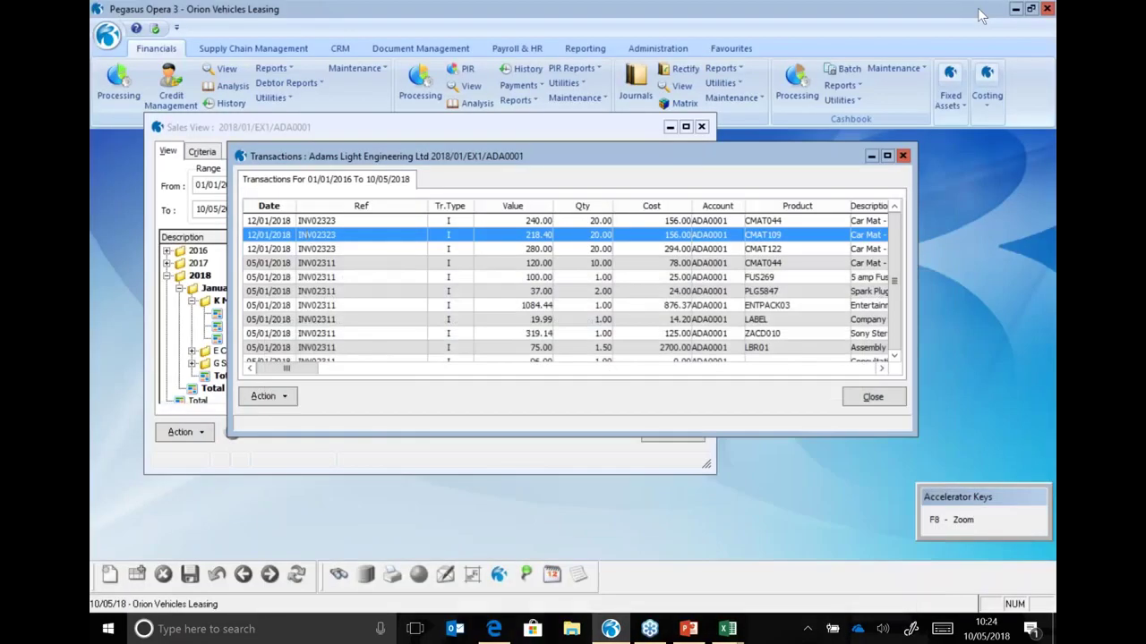
pyautogui.click(822, 136)
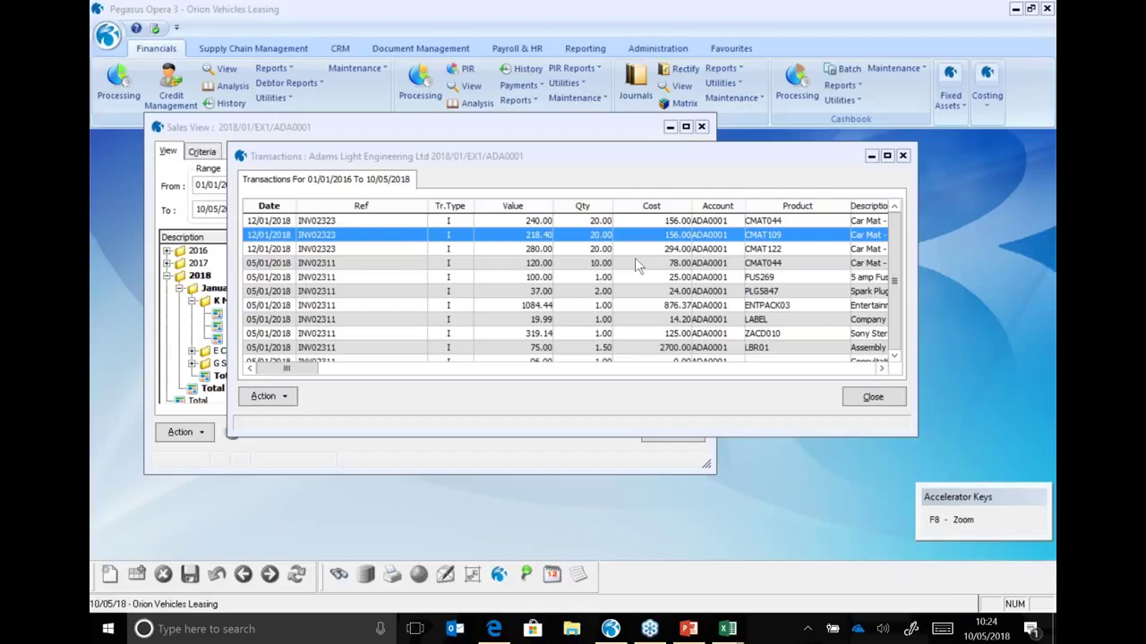
# Step: Copy the Date through Product columns of the Adams Light Engineering Ltd transactions list
pyautogui.click(284, 211)
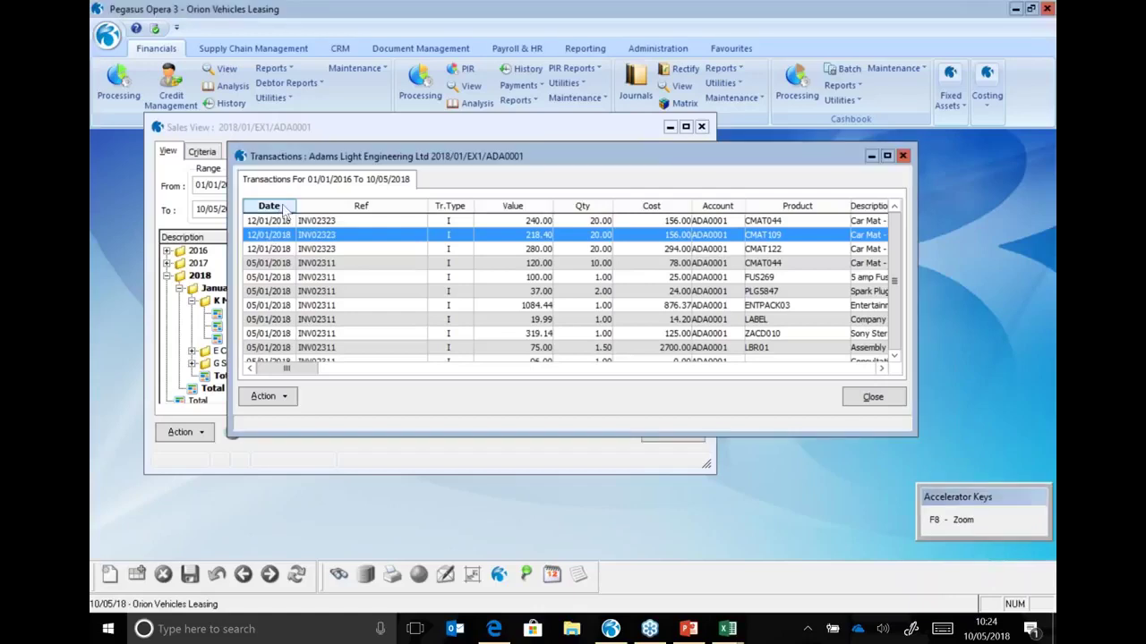
pyautogui.moveTo(285, 210); pyautogui.dragTo(788, 209)
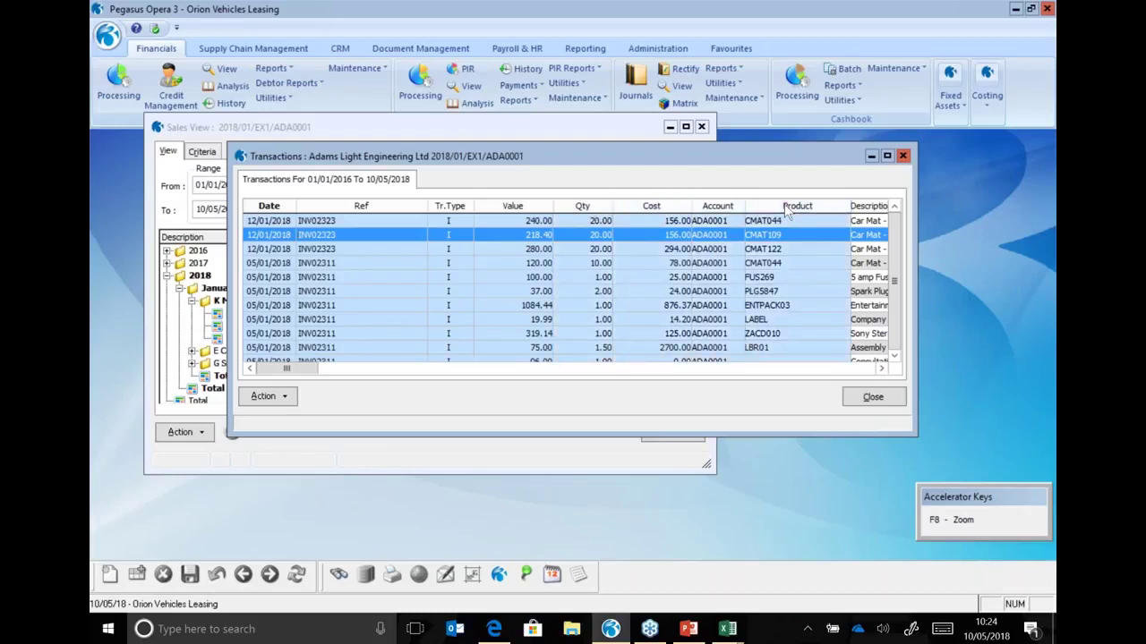
pyautogui.rightClick(786, 209)
pyautogui.click(822, 351)
# Step: Switch to Excel and paste the copied transactions into a new blank workbook at cell A1
pyautogui.click(728, 632)
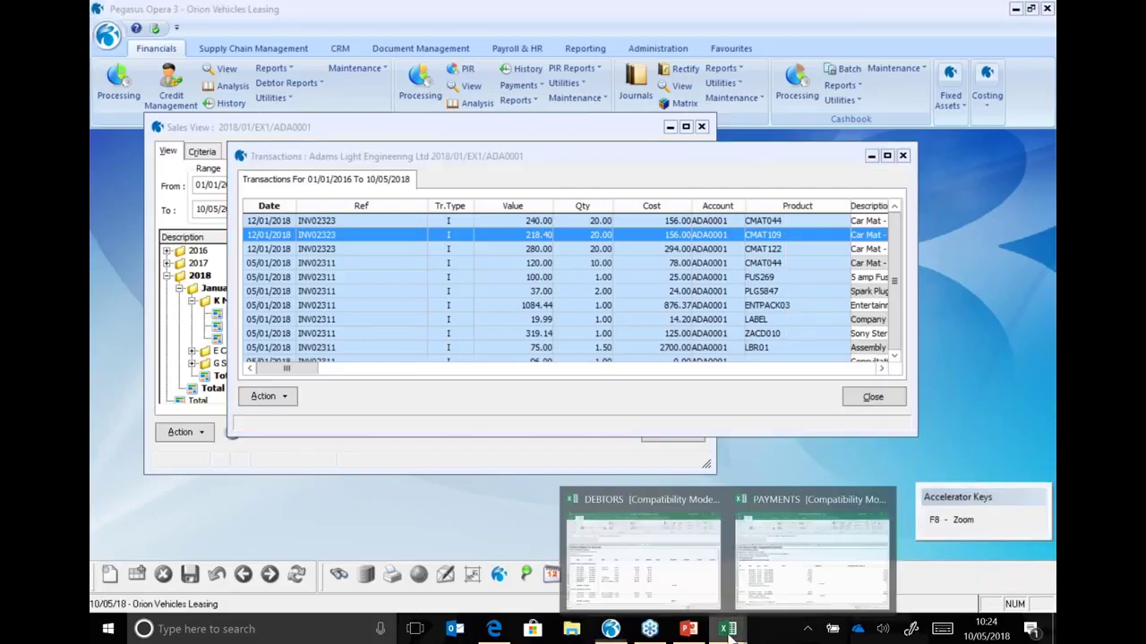
pyautogui.click(654, 525)
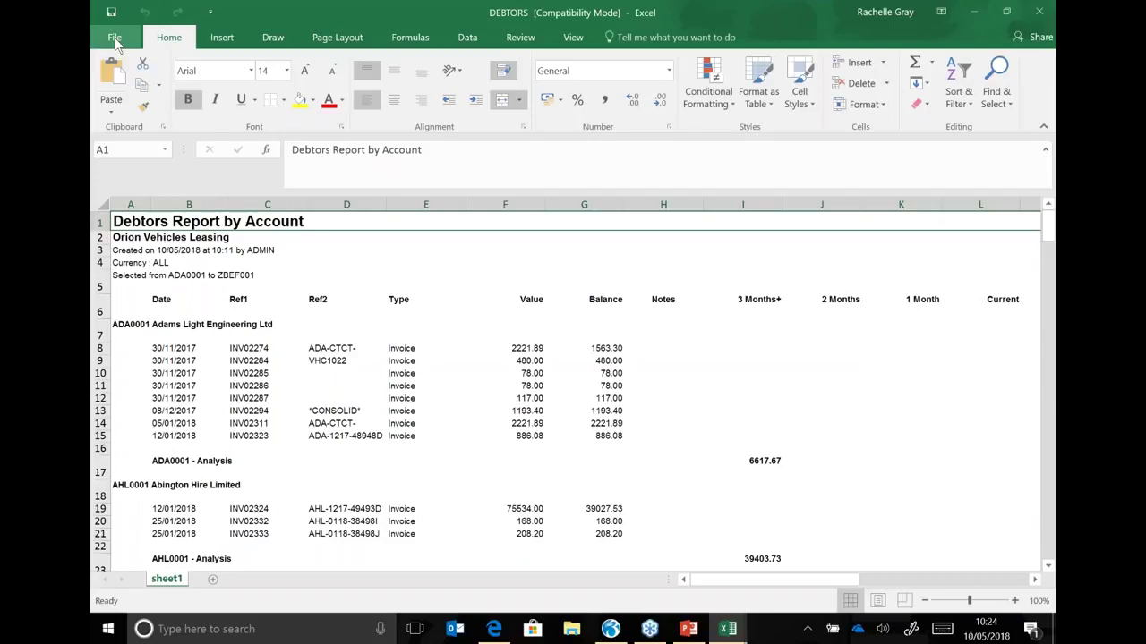
pyautogui.click(116, 39)
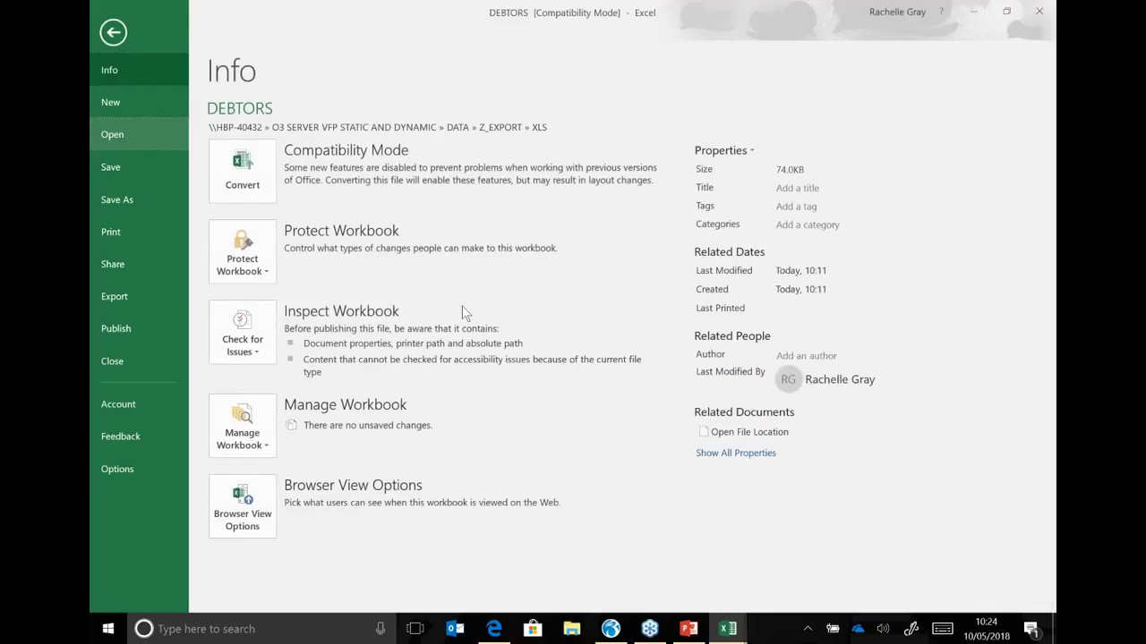
pyautogui.click(113, 134)
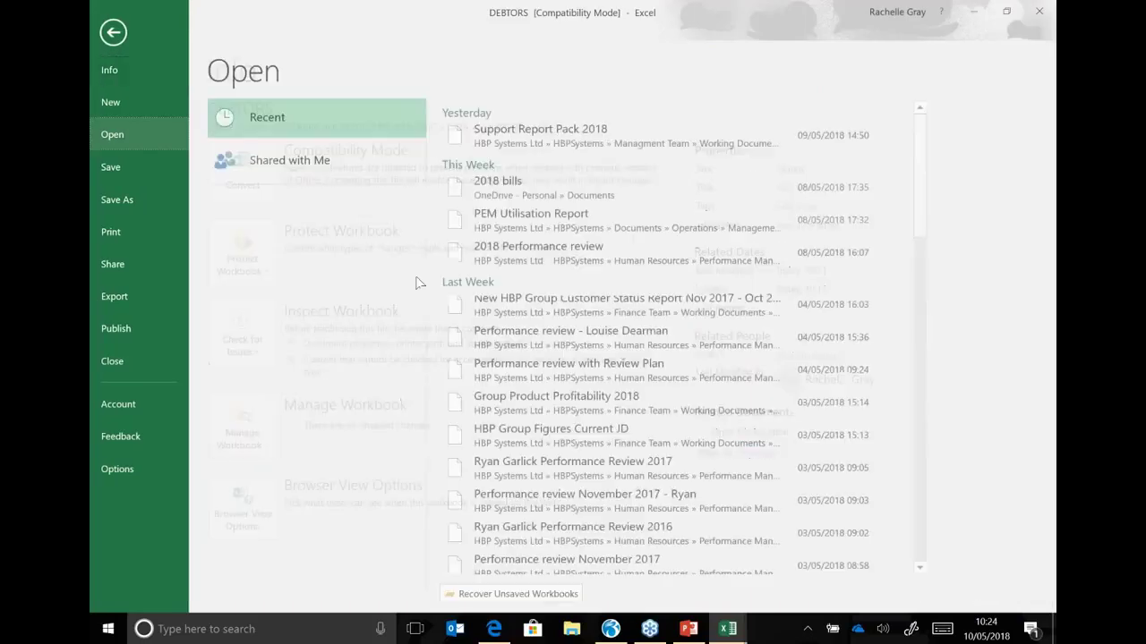
pyautogui.click(139, 105)
pyautogui.click(260, 237)
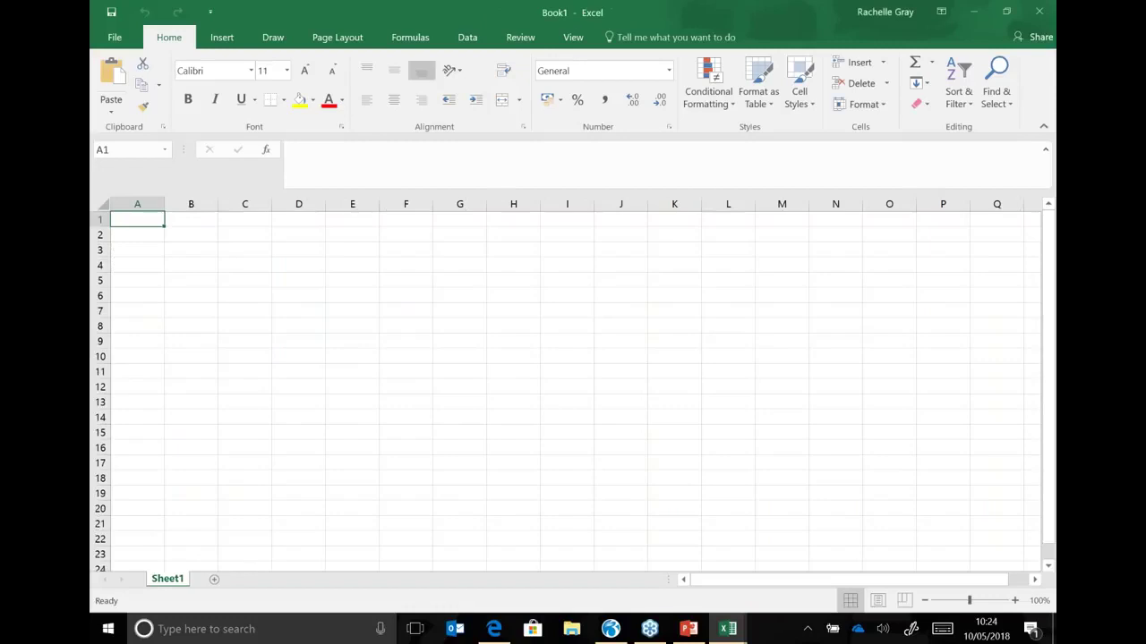
pyautogui.hotkey('ctrl', 'v')
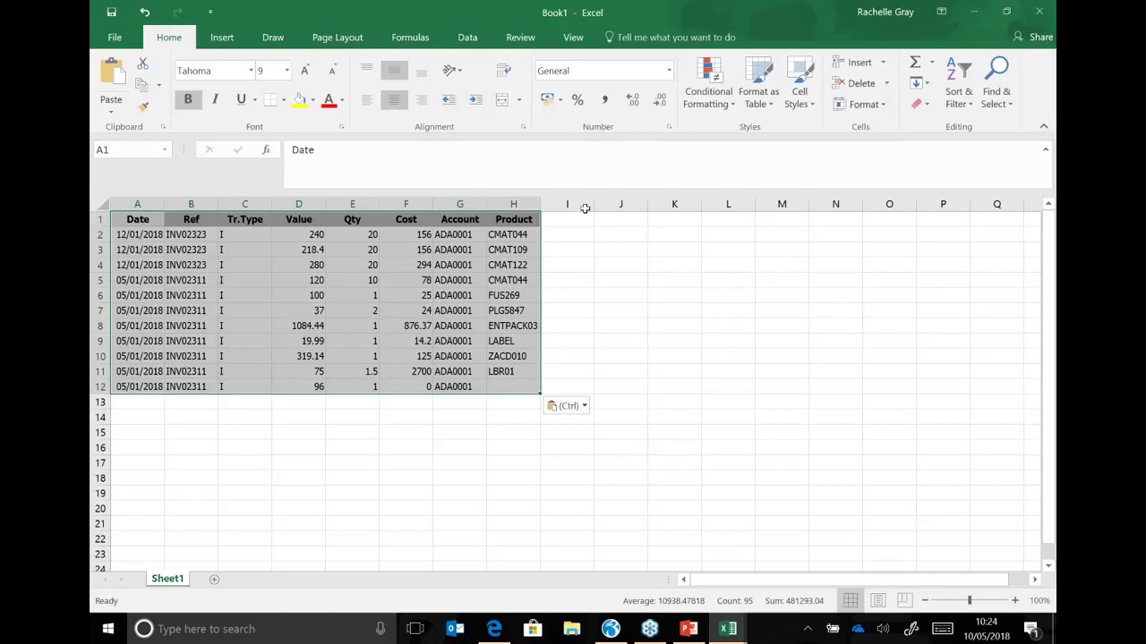
# Step: Switch back to Opera 3, close the Adams Light Engineering Ltd transactions list and copy the Sales View data
pyautogui.click(977, 12)
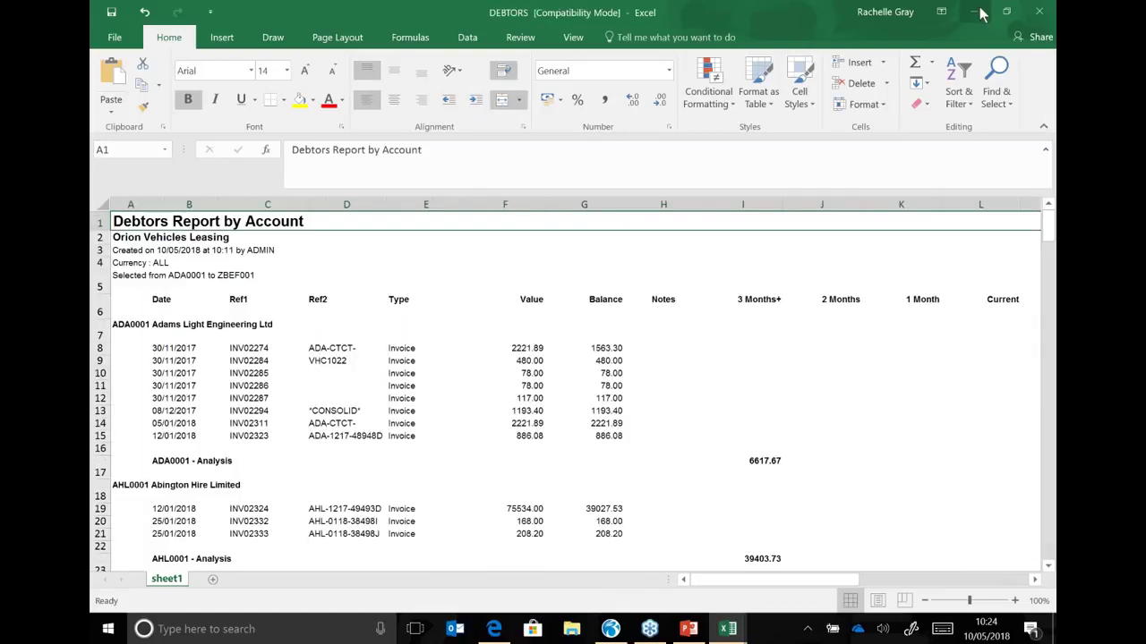
pyautogui.click(977, 11)
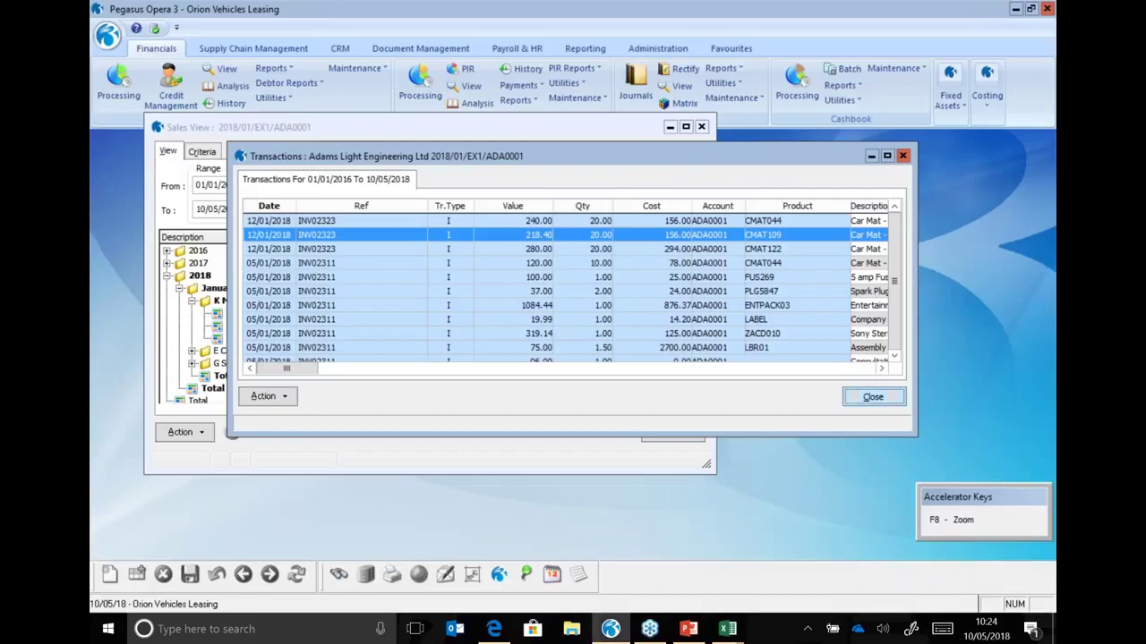
pyautogui.press('Escape')
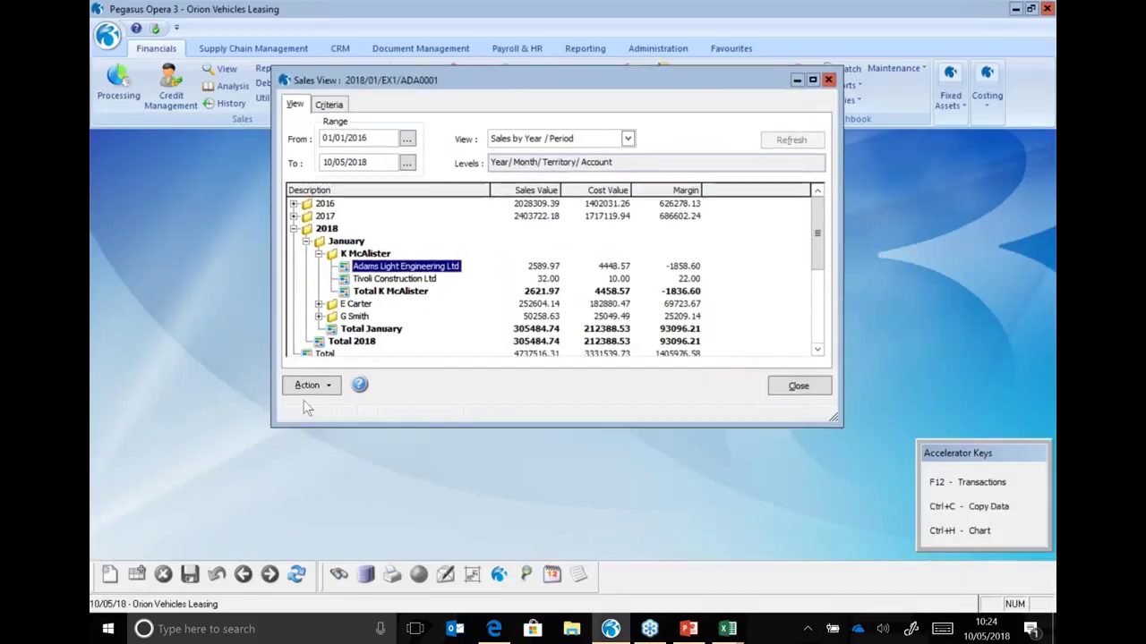
pyautogui.click(309, 385)
pyautogui.click(383, 431)
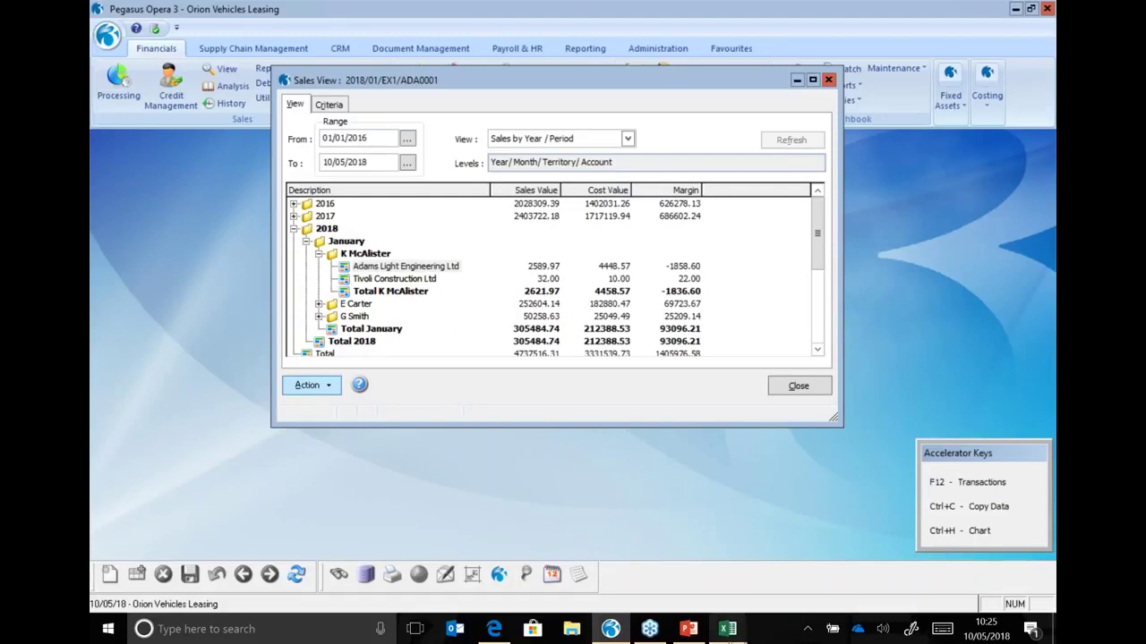
# Step: Paste the Sales View data into the Book1 workbook at cell A16 and widen column A to fit the descriptions
pyautogui.click(728, 638)
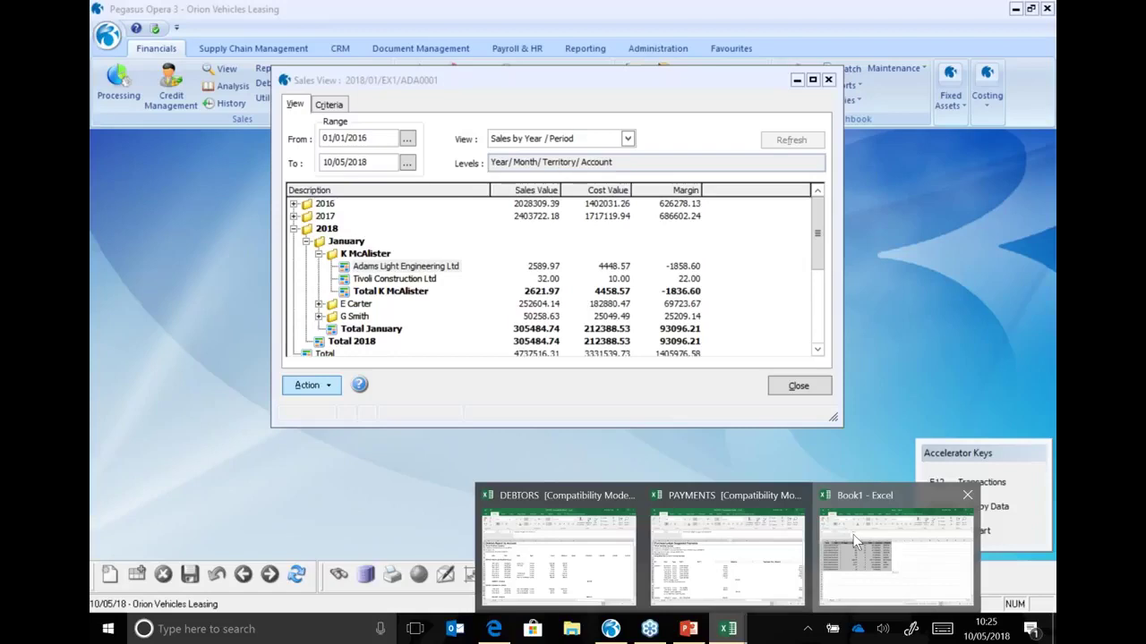
pyautogui.click(853, 534)
pyautogui.hotkey('ctrl', 'v')
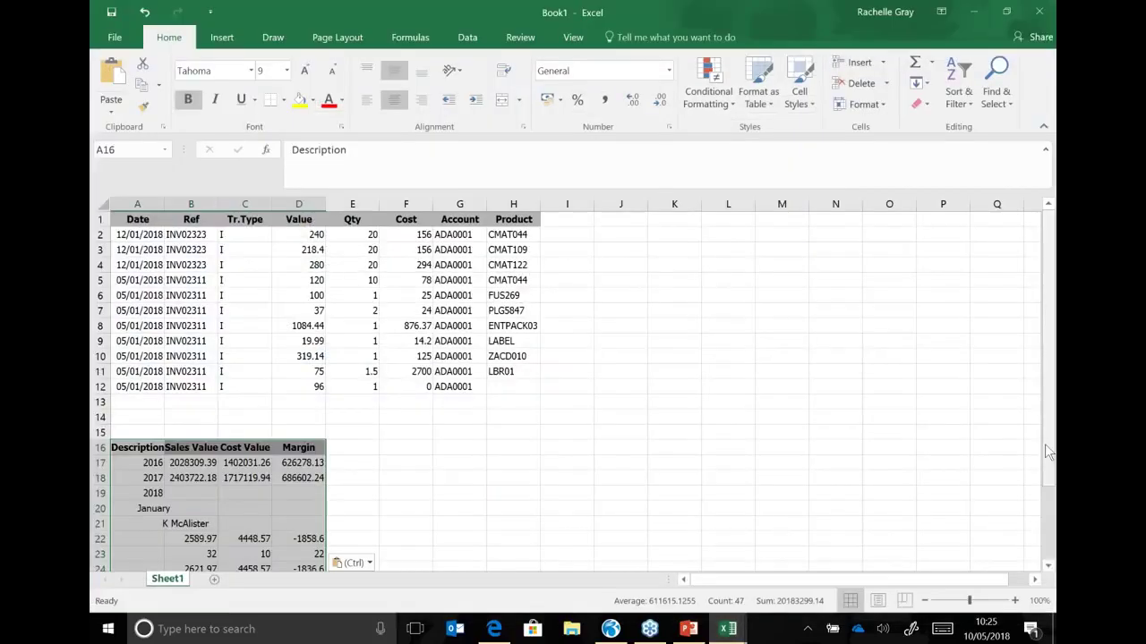
pyautogui.moveTo(1044, 444); pyautogui.dragTo(1051, 537)
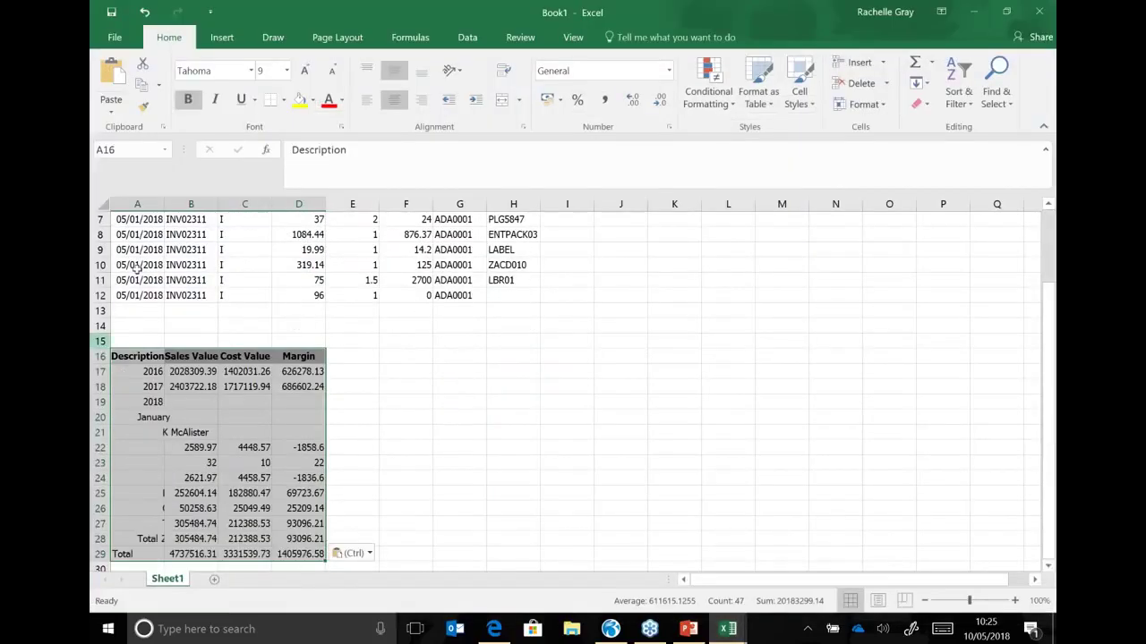
pyautogui.moveTo(165, 212); pyautogui.dragTo(335, 213)
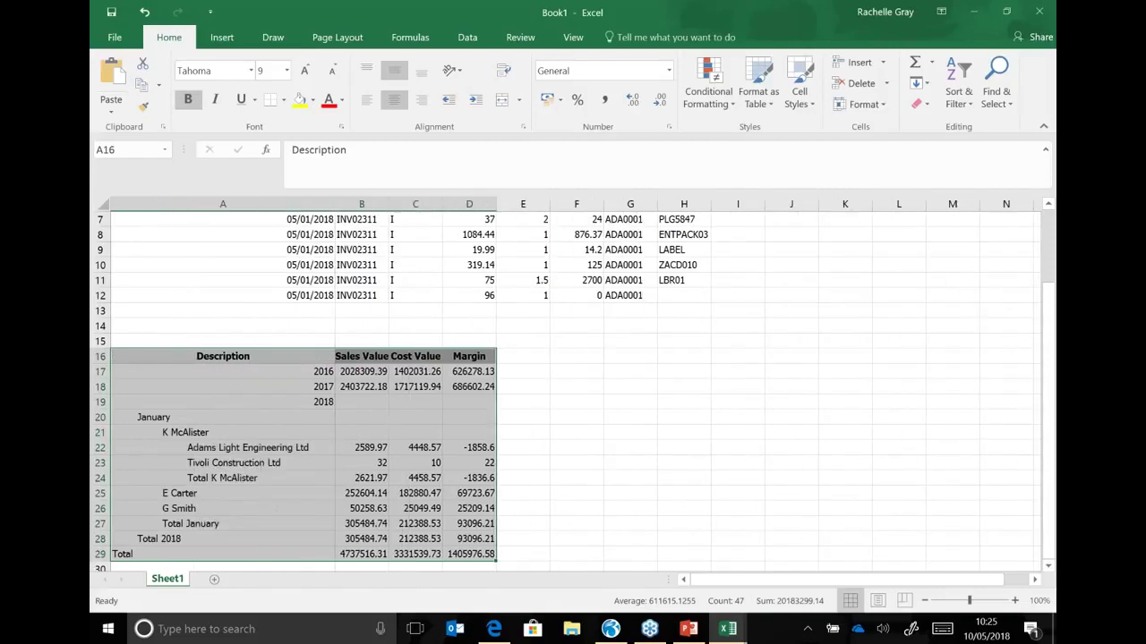
# Step: Return to Opera 3, close the Sales View and open the view definitions of the Stock module
pyautogui.click(974, 12)
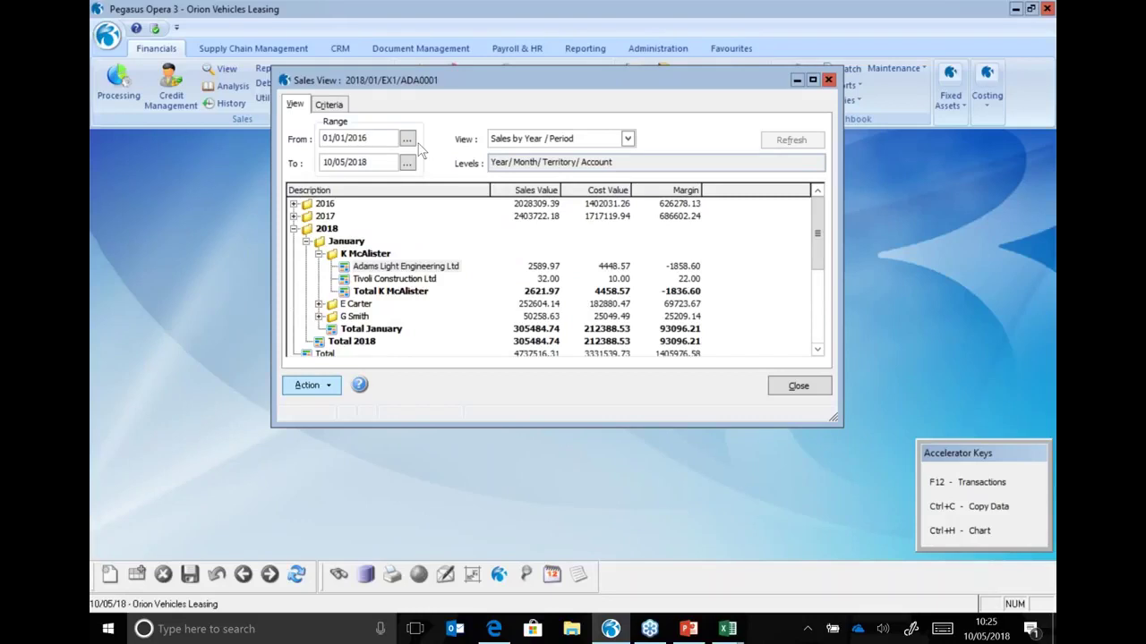
pyautogui.click(809, 387)
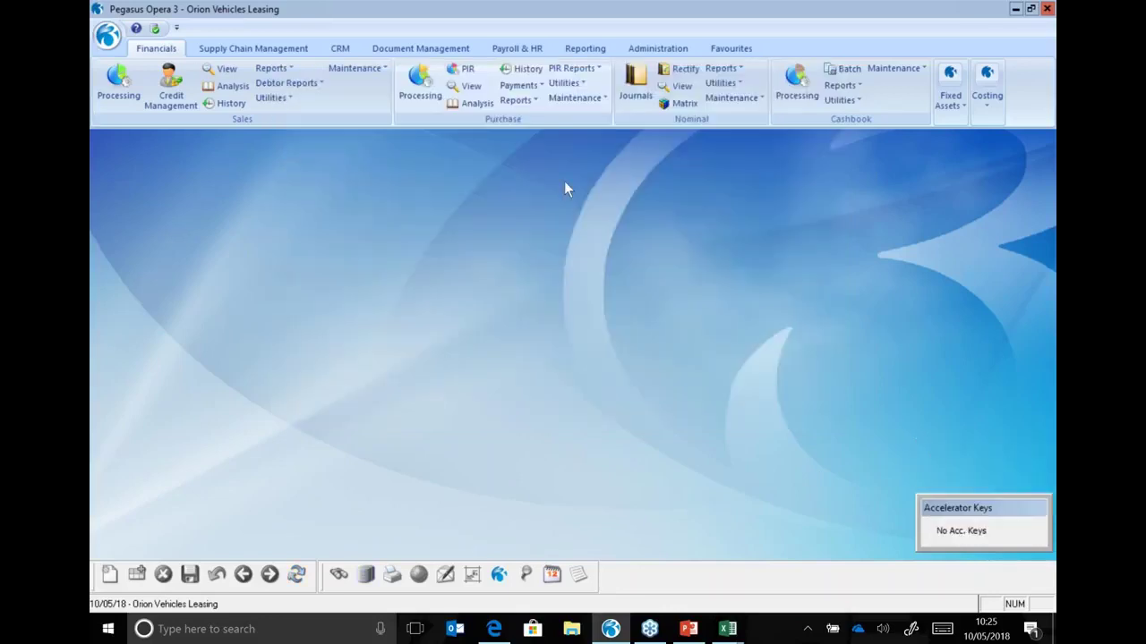
pyautogui.click(271, 46)
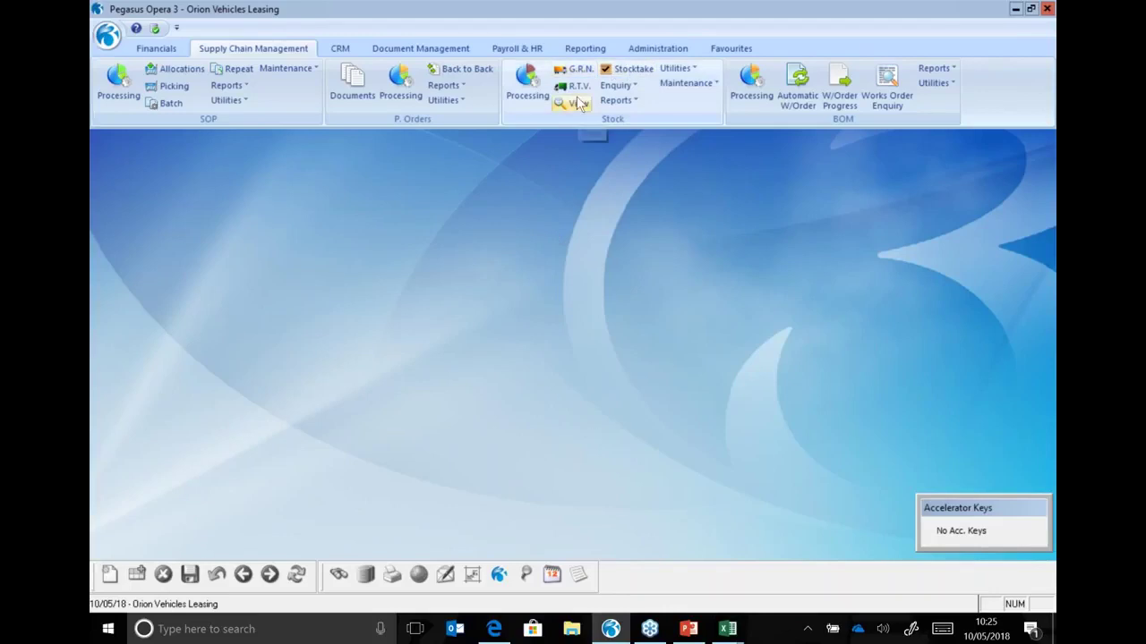
pyautogui.click(688, 82)
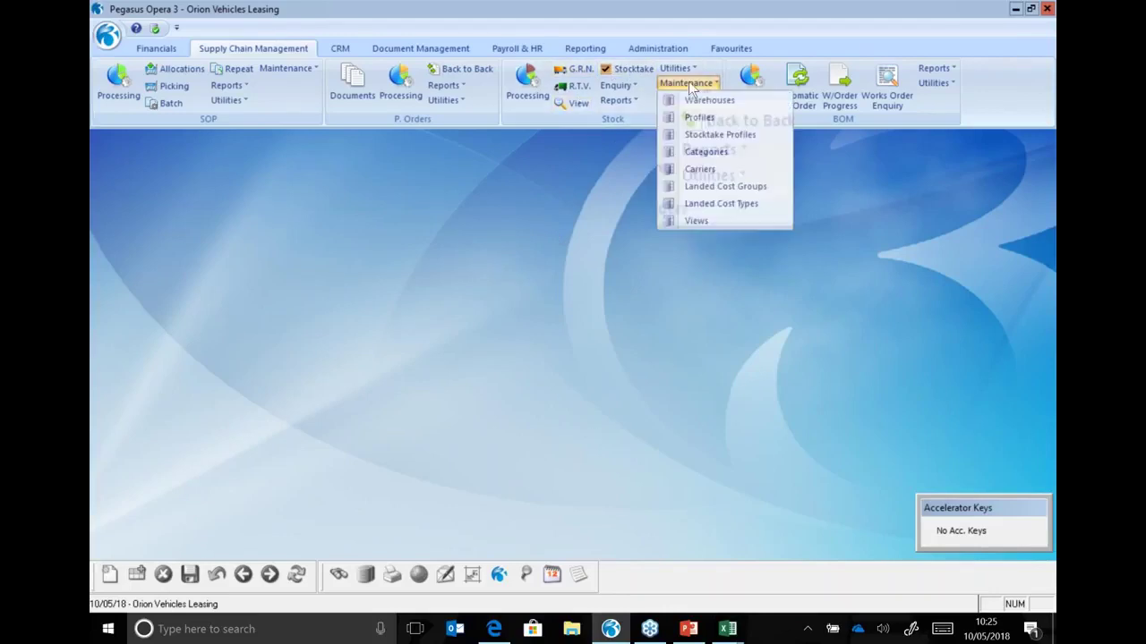
pyautogui.click(697, 220)
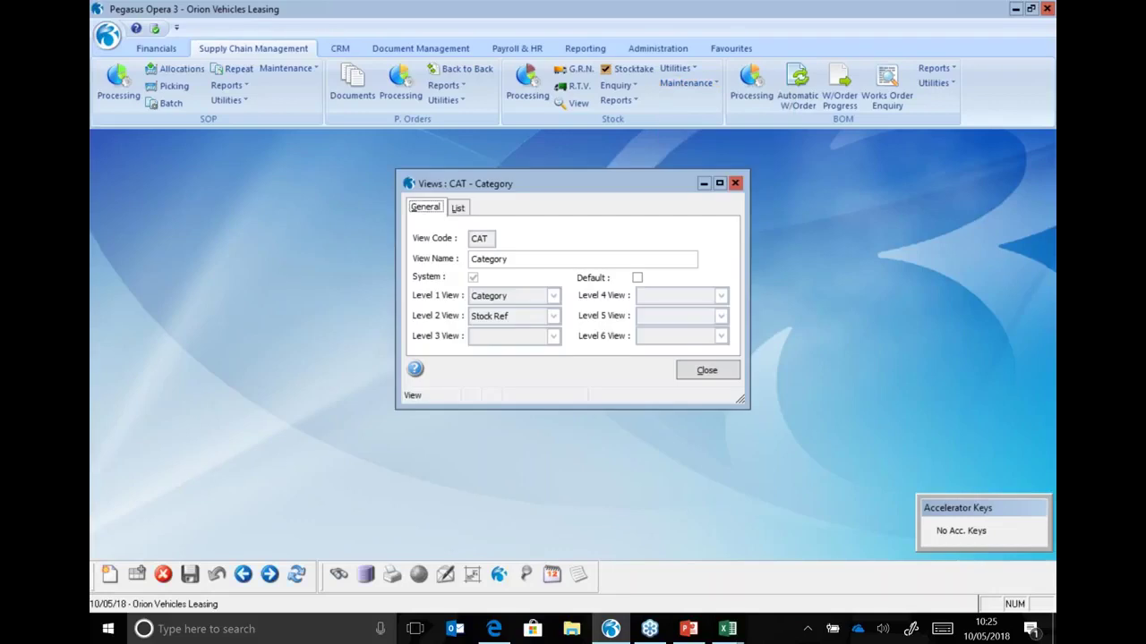
# Step: Create a new stock view definition with code 01 and the name Stock View by Period
pyautogui.hotkey('ctrl', 'n')
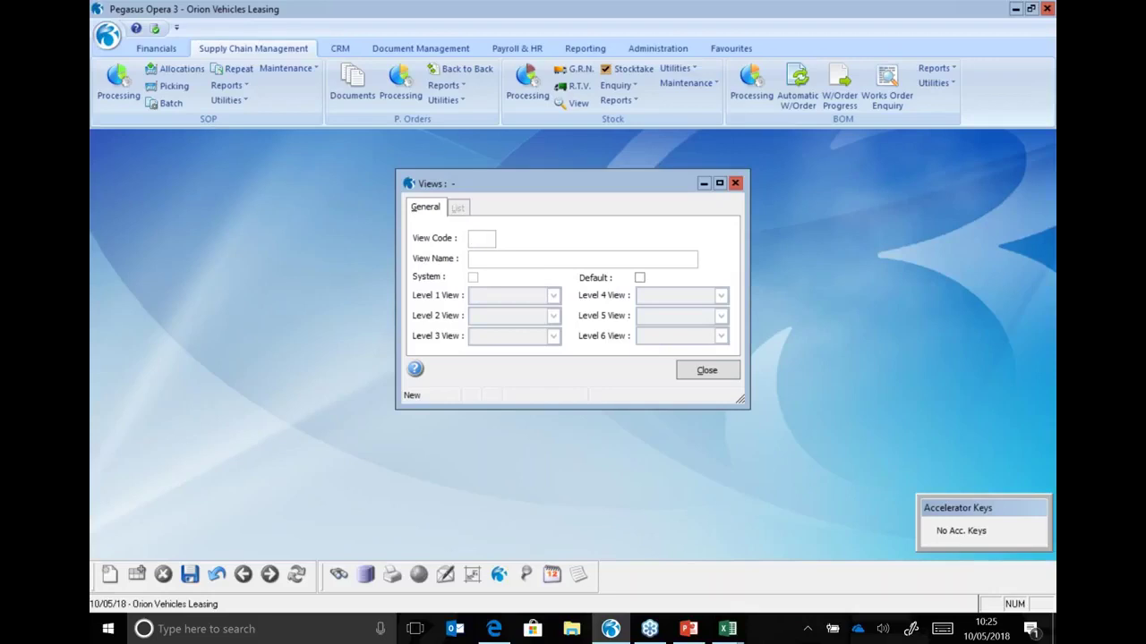
pyautogui.write('01')
pyautogui.press('Tab')
pyautogui.write('Stock View by Period')
pyautogui.press('Tab')
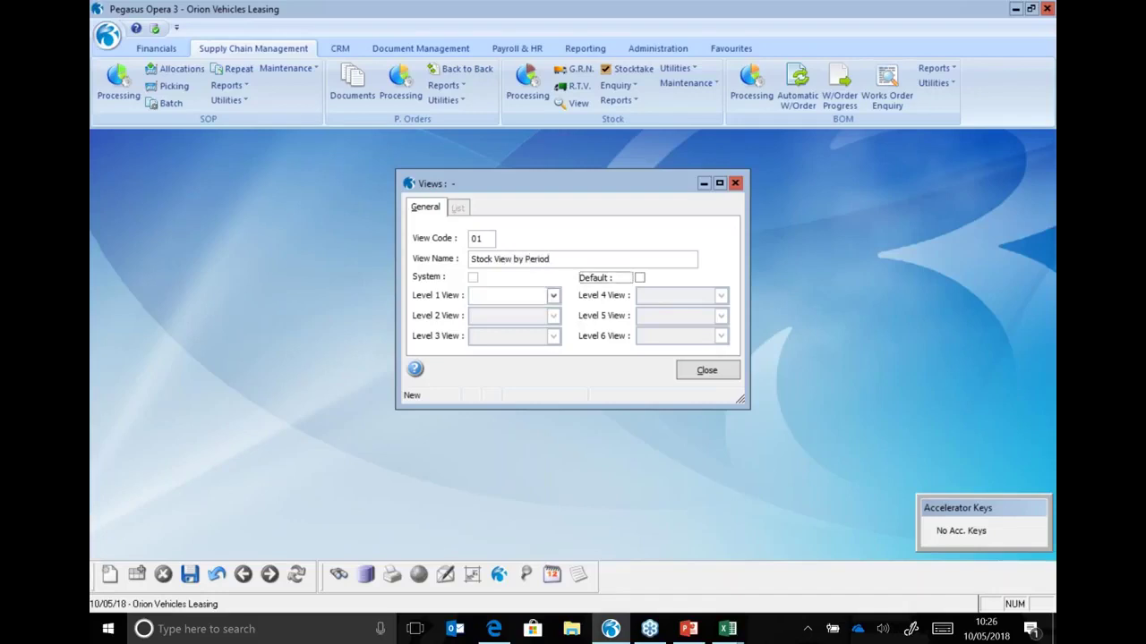
# Step: Set levels 1 to 3 of the stock view to Year, Month and Stock Ref, and save the definition
pyautogui.click(554, 296)
pyautogui.moveTo(555, 333)
pyautogui.mouseDown()
pyautogui.moveTo(555, 358)
pyautogui.moveTo(555, 334)
pyautogui.mouseUp()
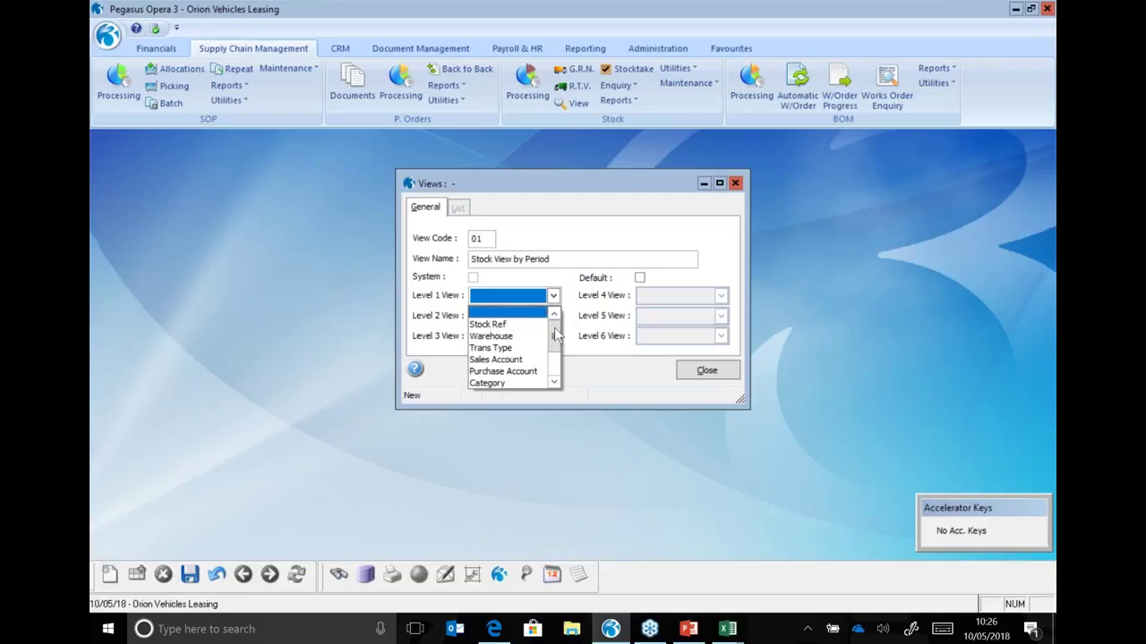
pyautogui.moveTo(555, 334); pyautogui.dragTo(556, 369)
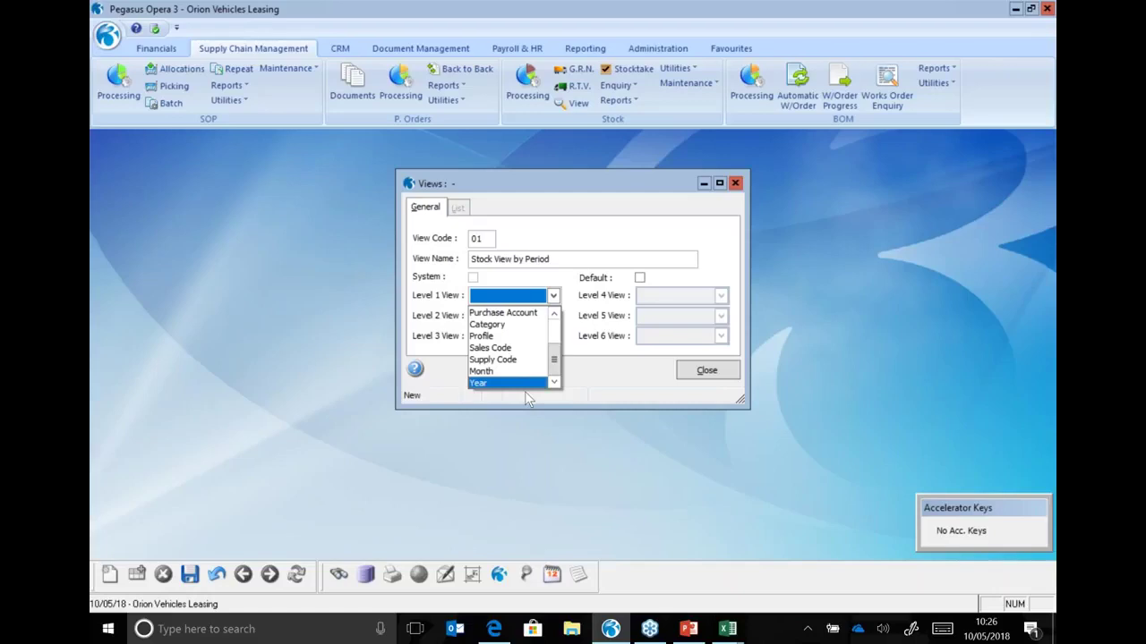
pyautogui.click(517, 383)
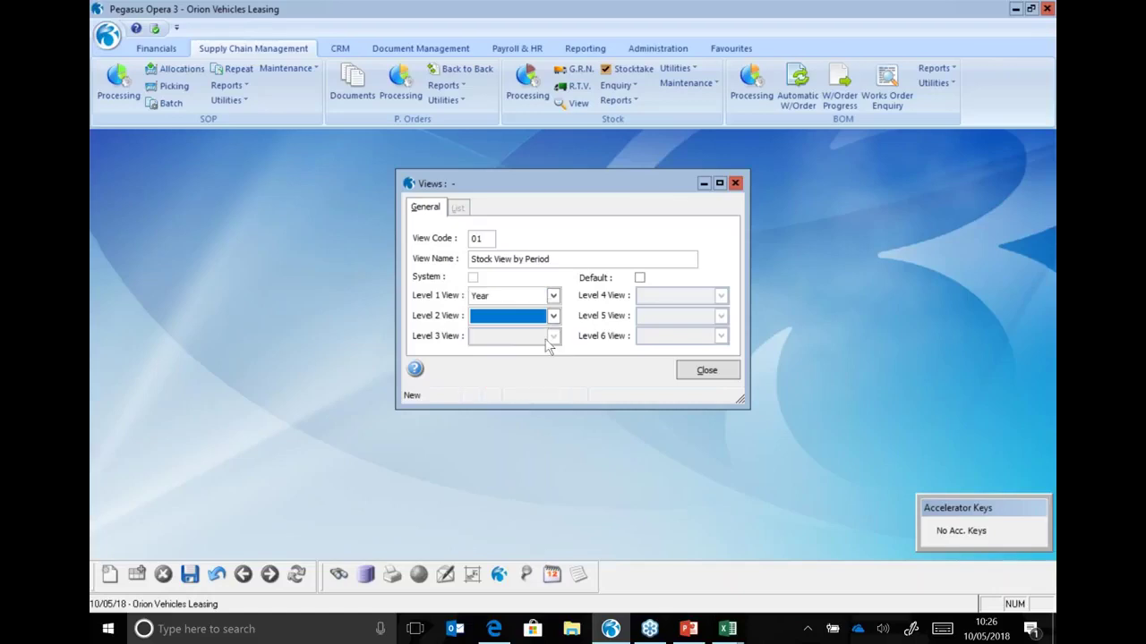
pyautogui.click(553, 316)
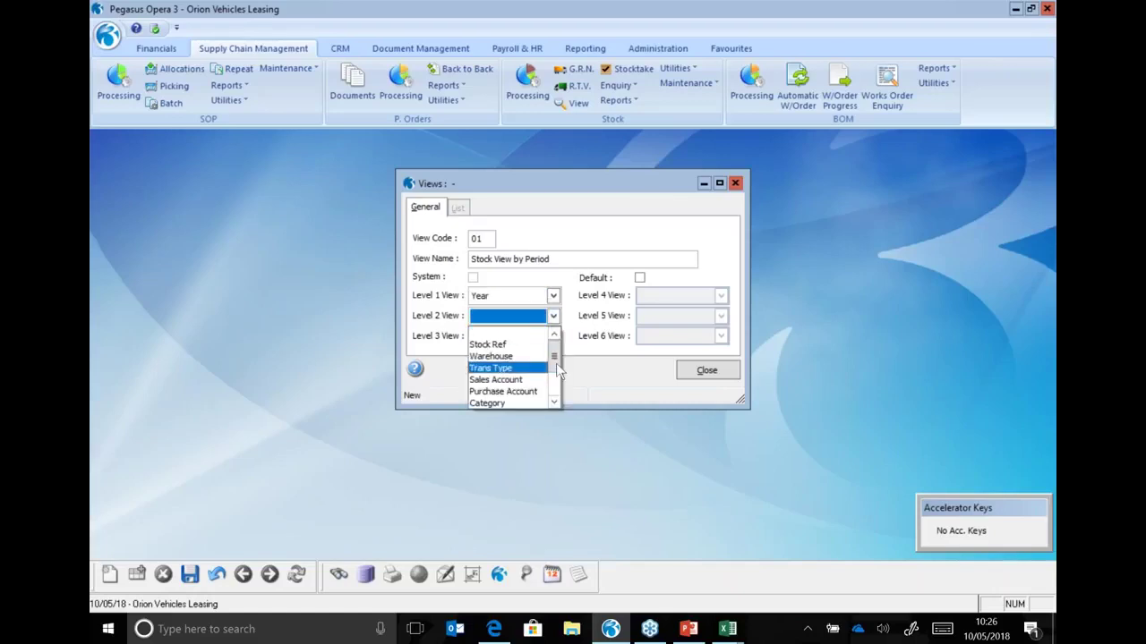
pyautogui.scroll(-2, 537, 367)
pyautogui.click(534, 392)
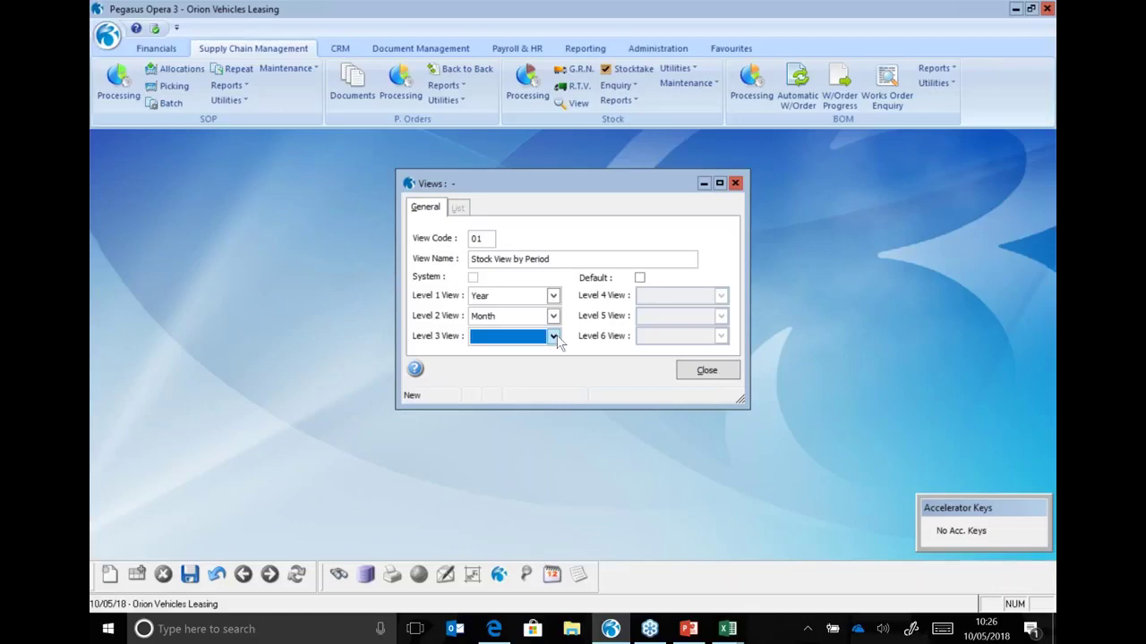
pyautogui.click(553, 337)
pyautogui.click(530, 371)
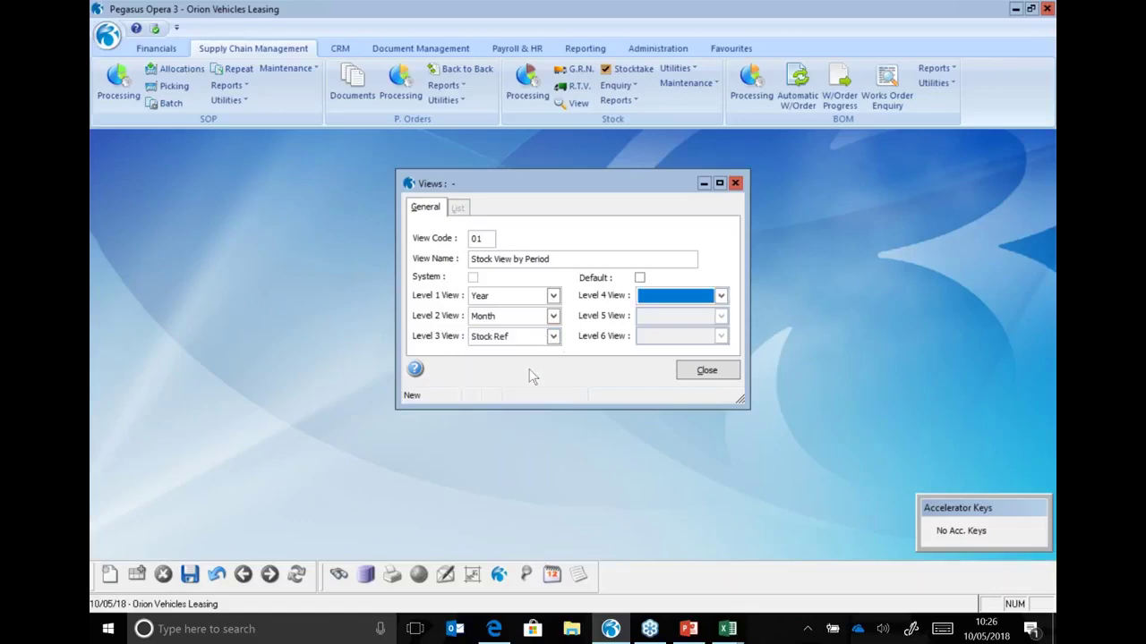
pyautogui.click(189, 574)
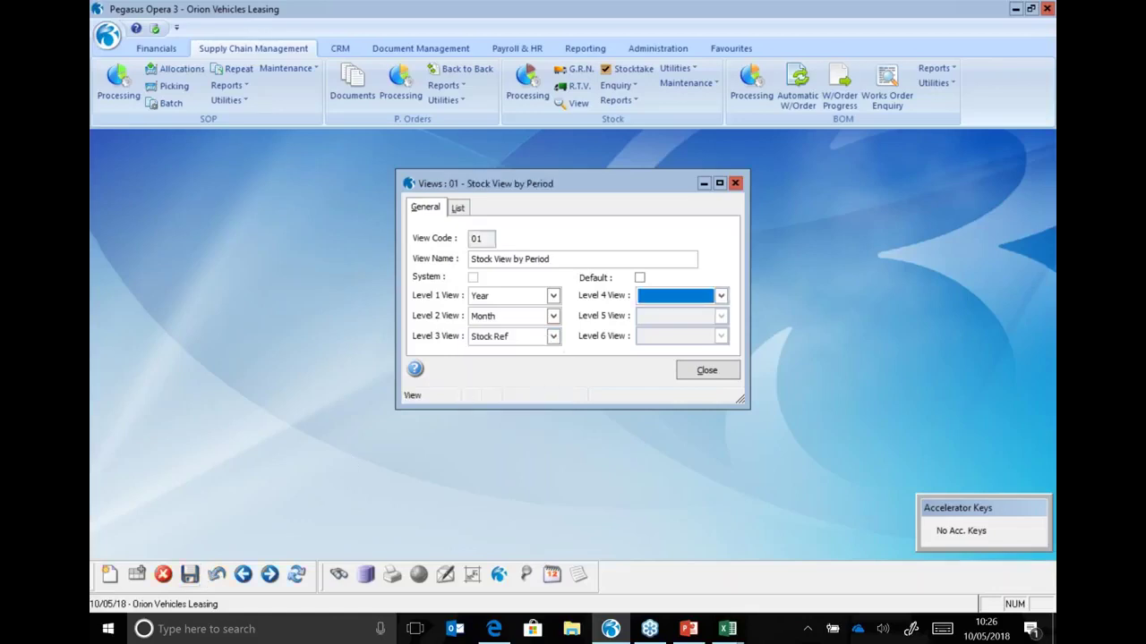
pyautogui.click(695, 374)
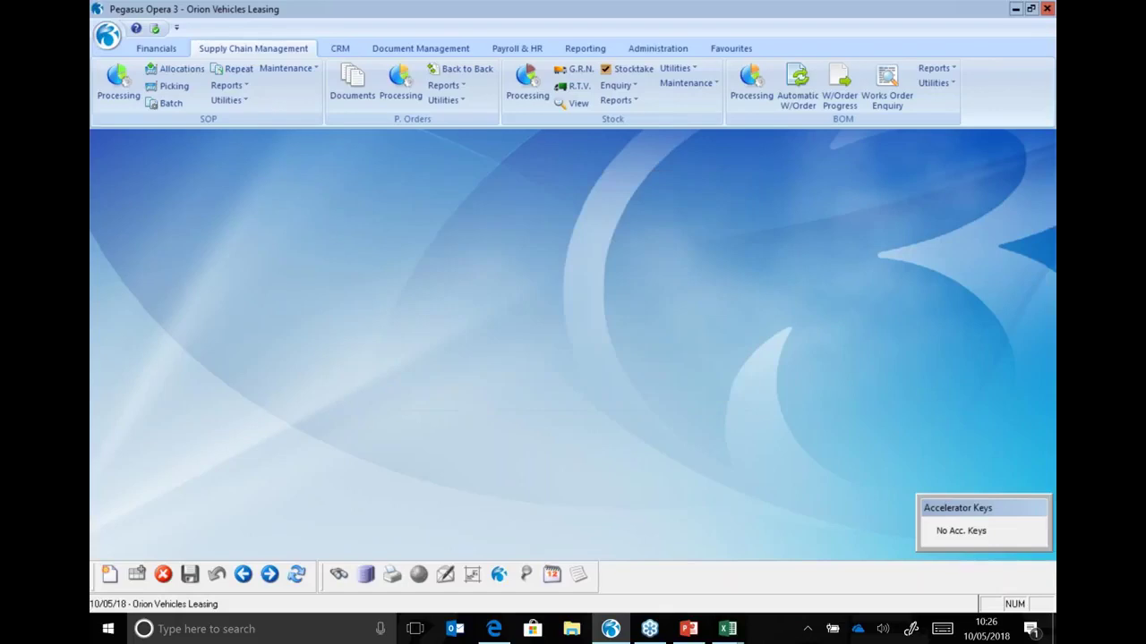
# Step: Open the Stock View and set the start date of its range to 01/01/2016
pyautogui.click(578, 104)
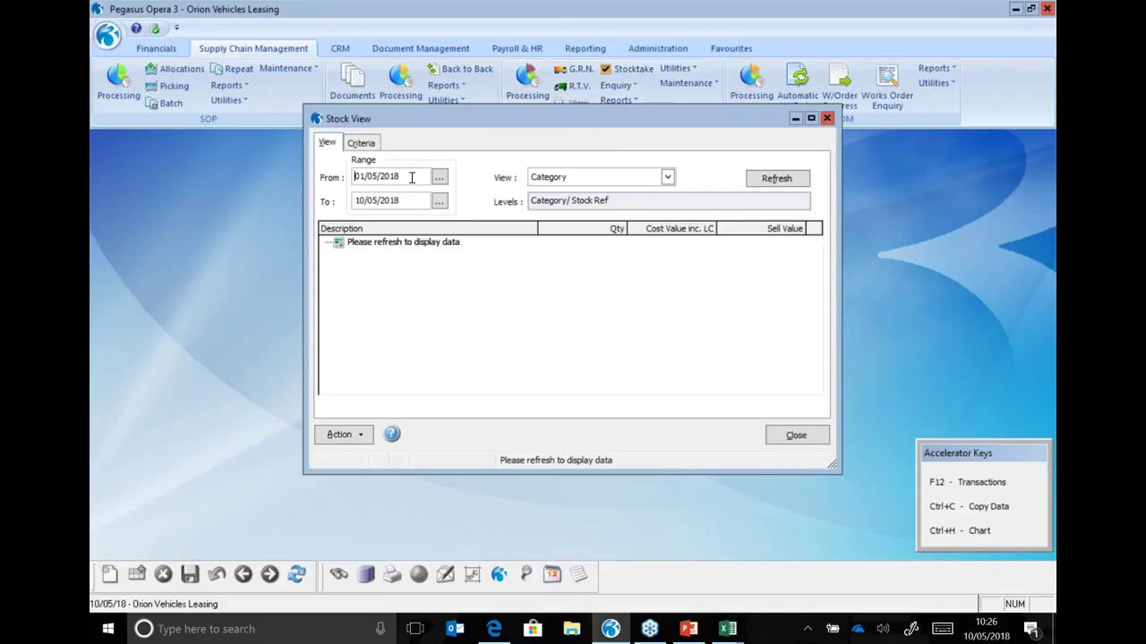
pyautogui.press('BackSpace')
pyautogui.press('BackSpace')
pyautogui.press('BackSpace')
pyautogui.press('BackSpace')
pyautogui.press('BackSpace')
pyautogui.press('BackSpace')
pyautogui.press('BackSpace')
pyautogui.write('01012016')
pyautogui.press('Tab')
# Step: Set the end date of the Stock View range to 01/12/2018
pyautogui.write('112218')
pyautogui.press('BackSpace')
pyautogui.press('BackSpace')
pyautogui.press('BackSpace')
pyautogui.press('BackSpace')
pyautogui.press('BackSpace')
pyautogui.press('BackSpace')
pyautogui.write('01/12/2018')
pyautogui.press('Tab')
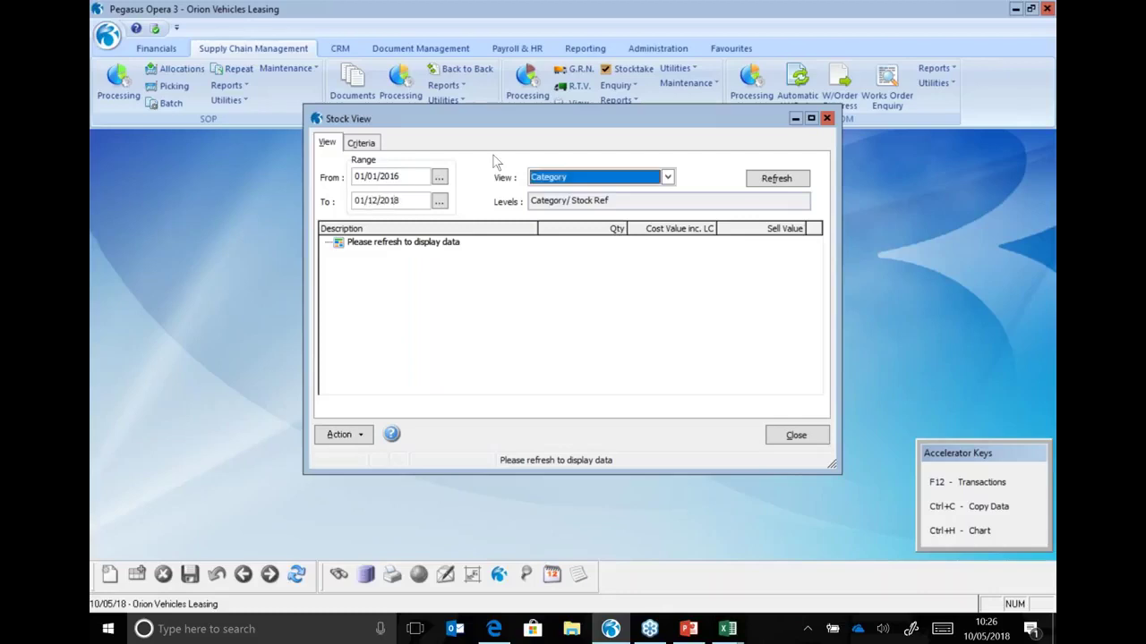
# Step: Load the data with the Stock View by Period definition and drill into January 2018 down to the stock items
pyautogui.click(669, 178)
pyautogui.click(639, 218)
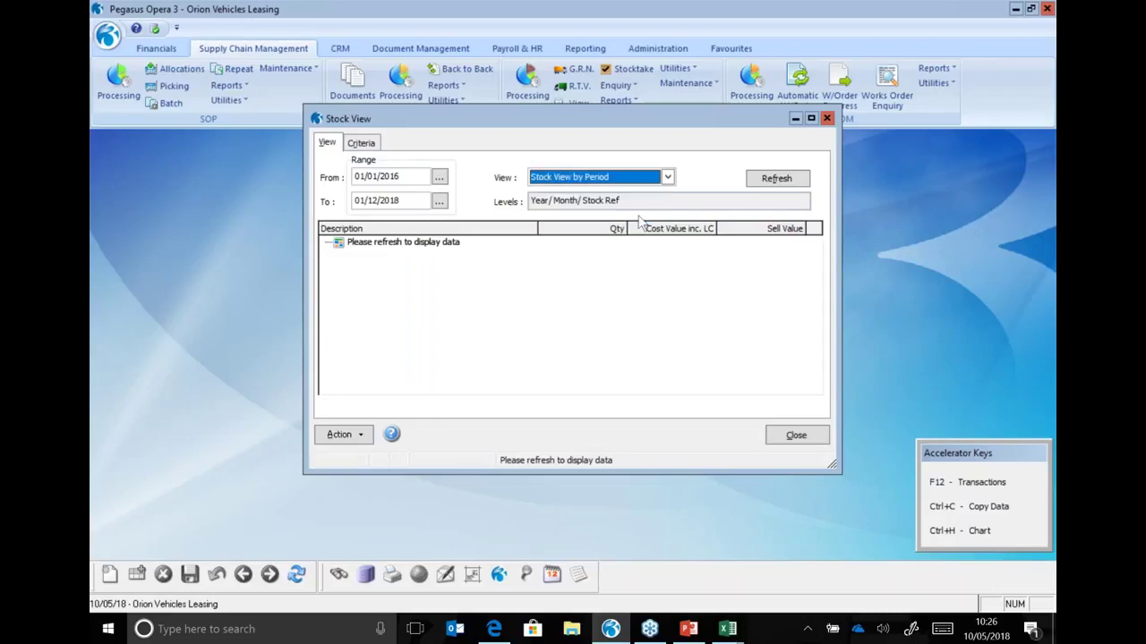
pyautogui.click(794, 179)
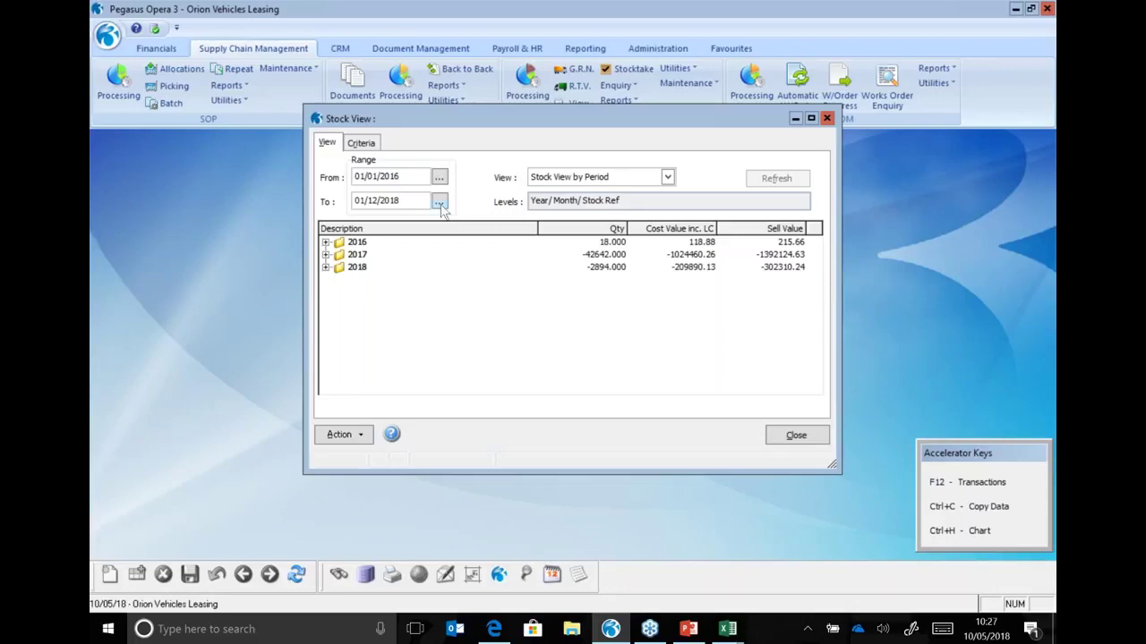
pyautogui.click(326, 268)
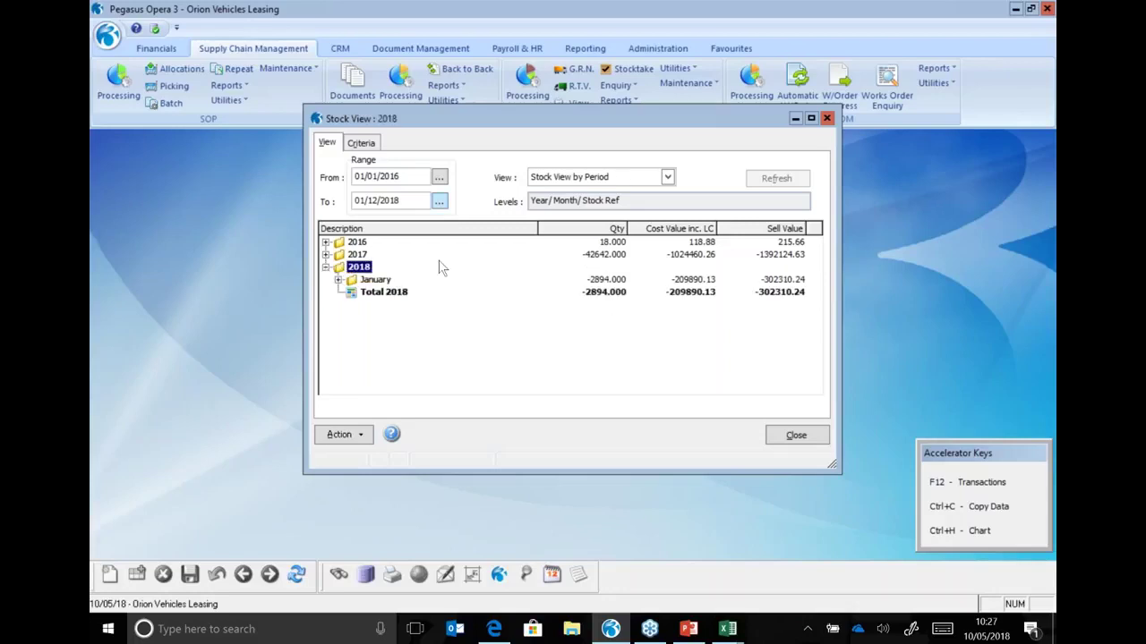
pyautogui.click(338, 280)
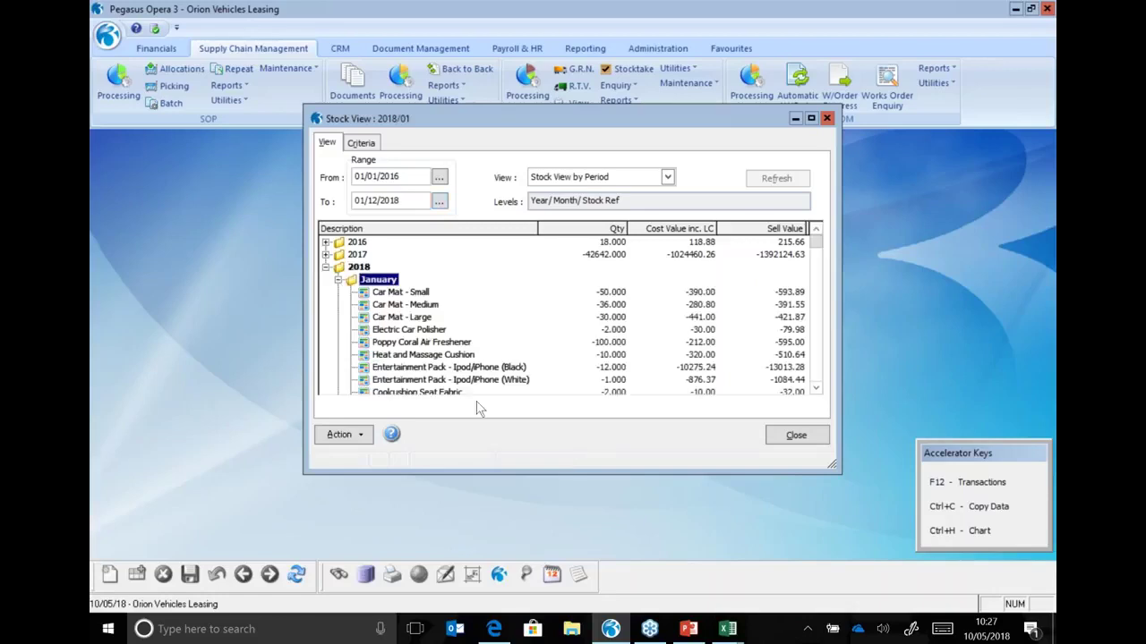
# Step: Restrict the Stock View criteria to stock references from CMAT044 to CMAT044, looking them up with CM
pyautogui.click(362, 144)
pyautogui.click(415, 185)
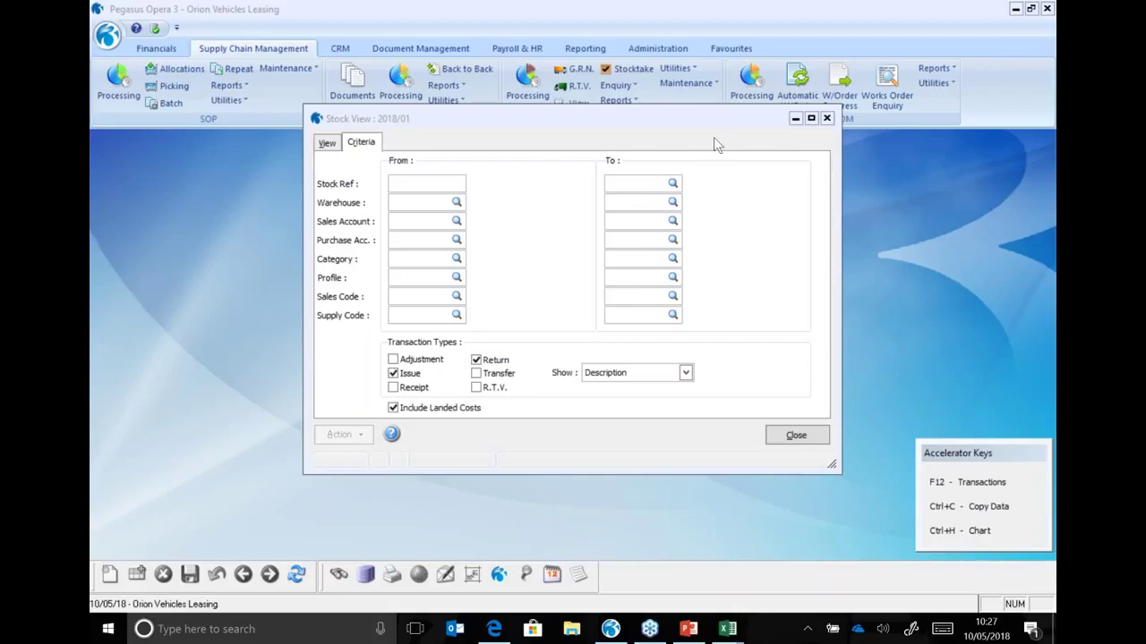
pyautogui.click(430, 185)
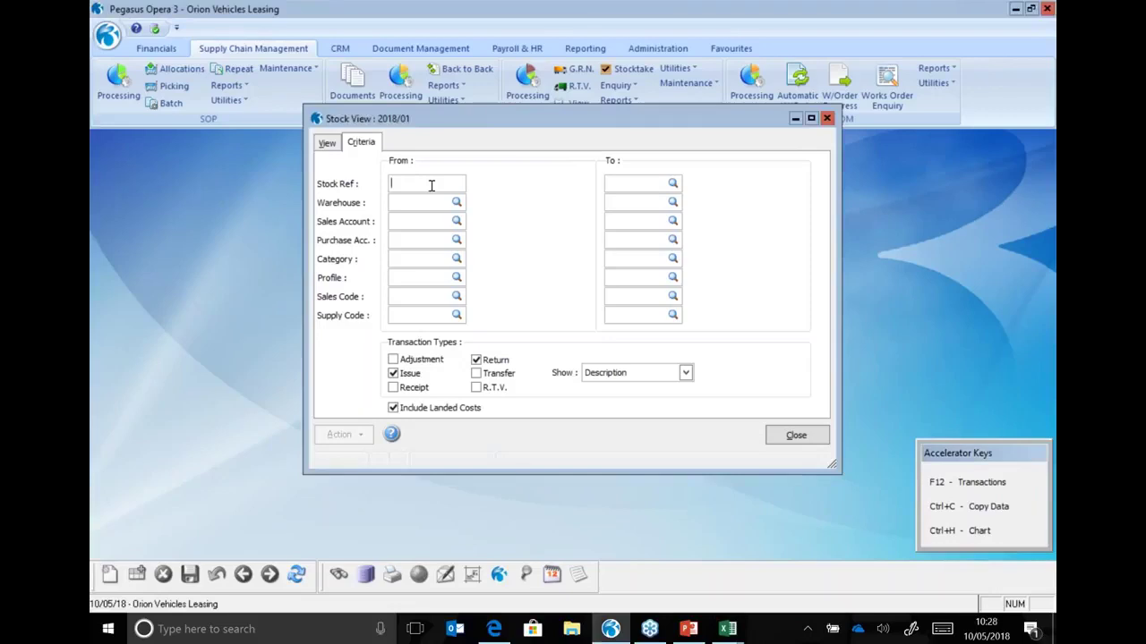
pyautogui.write('CM')
pyautogui.press('Tab')
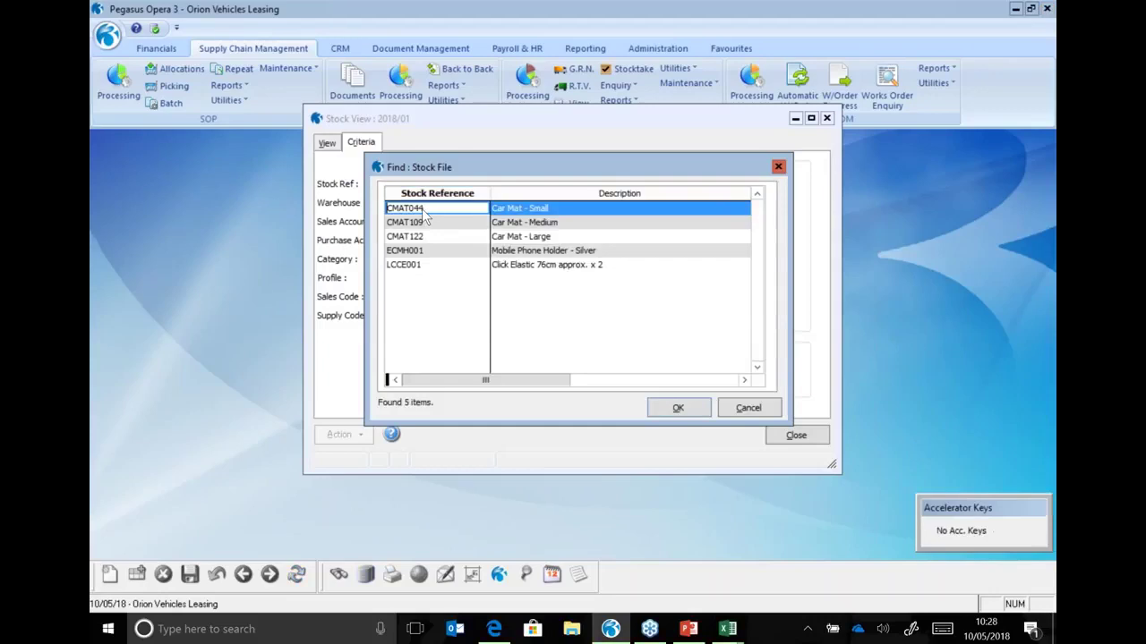
pyautogui.doubleClick(421, 209)
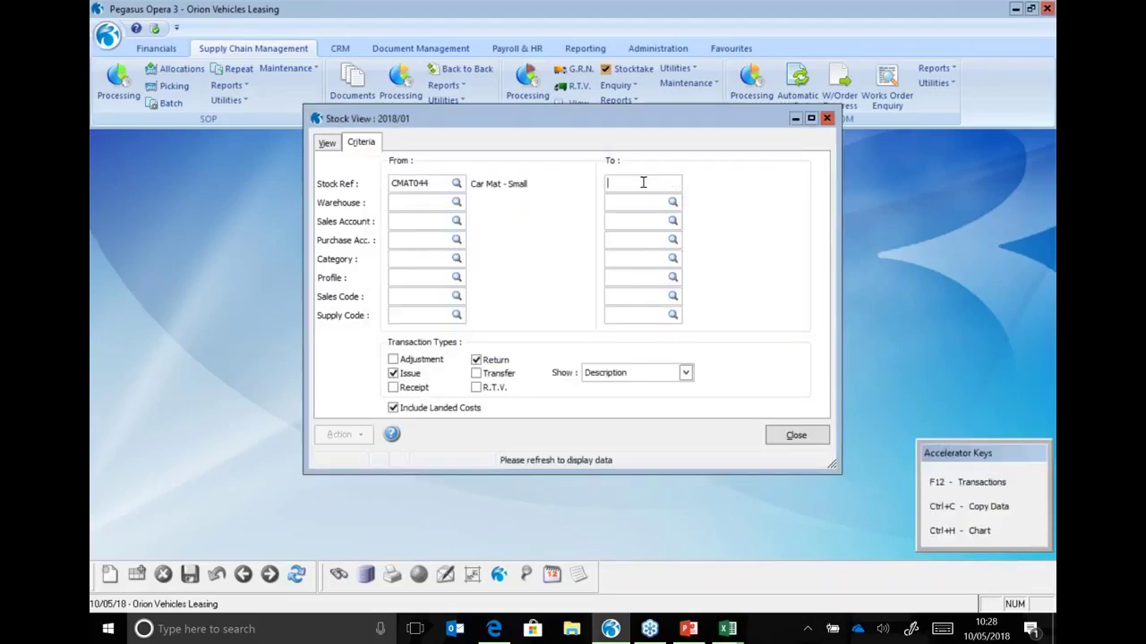
pyautogui.write('CM')
pyautogui.press('Tab')
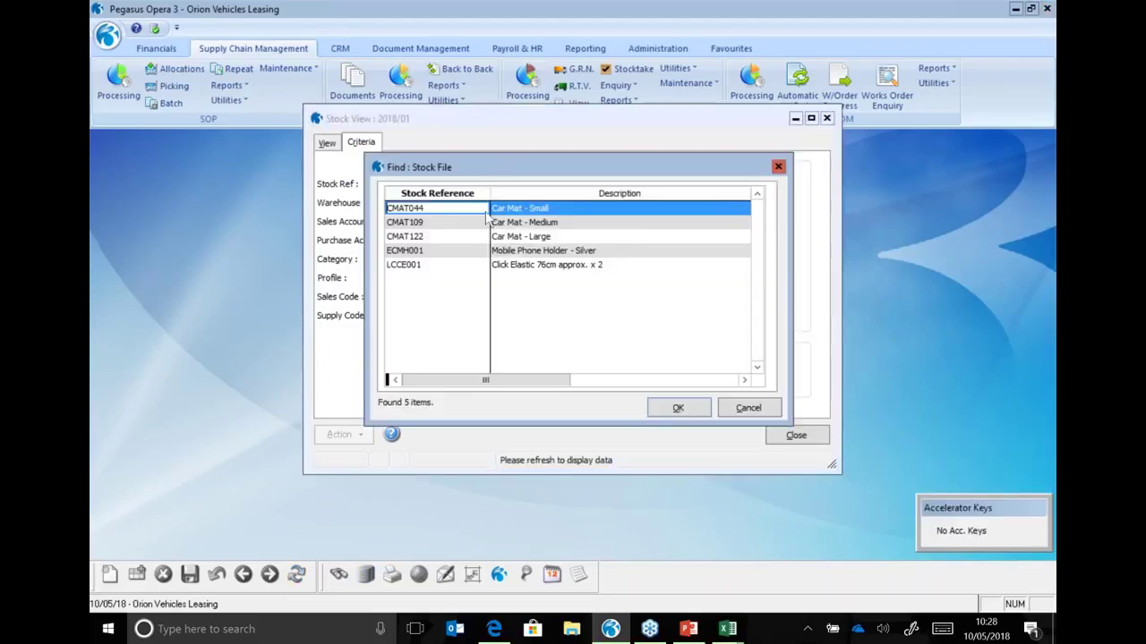
pyautogui.doubleClick(479, 213)
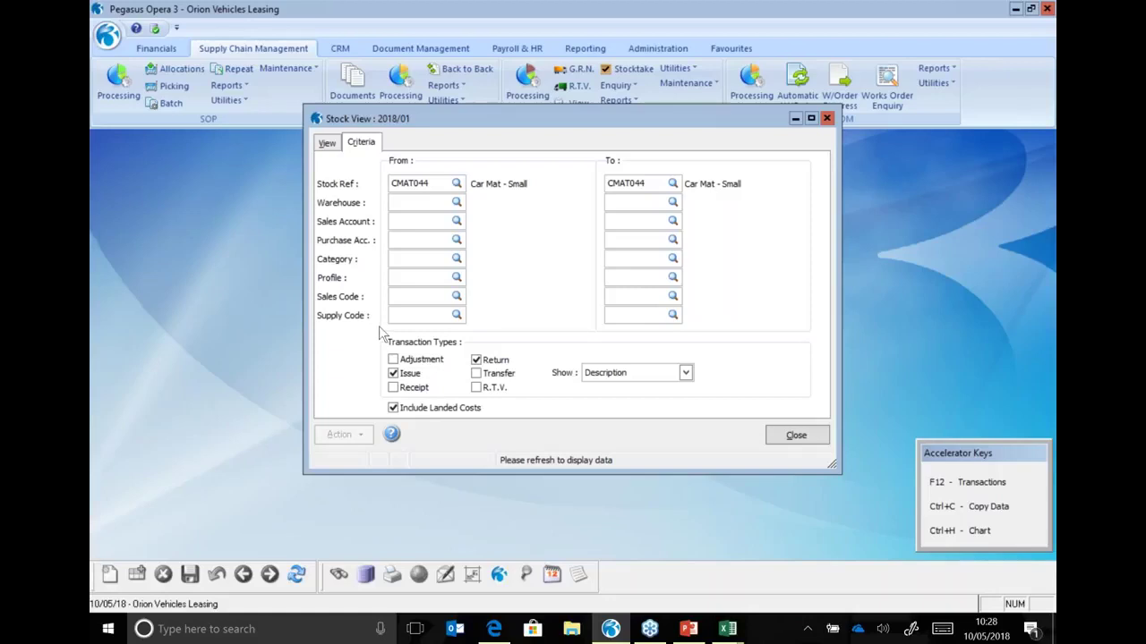
# Step: Set the Stock View criteria to show Description, exclude landed costs, and refresh the data
pyautogui.click(683, 376)
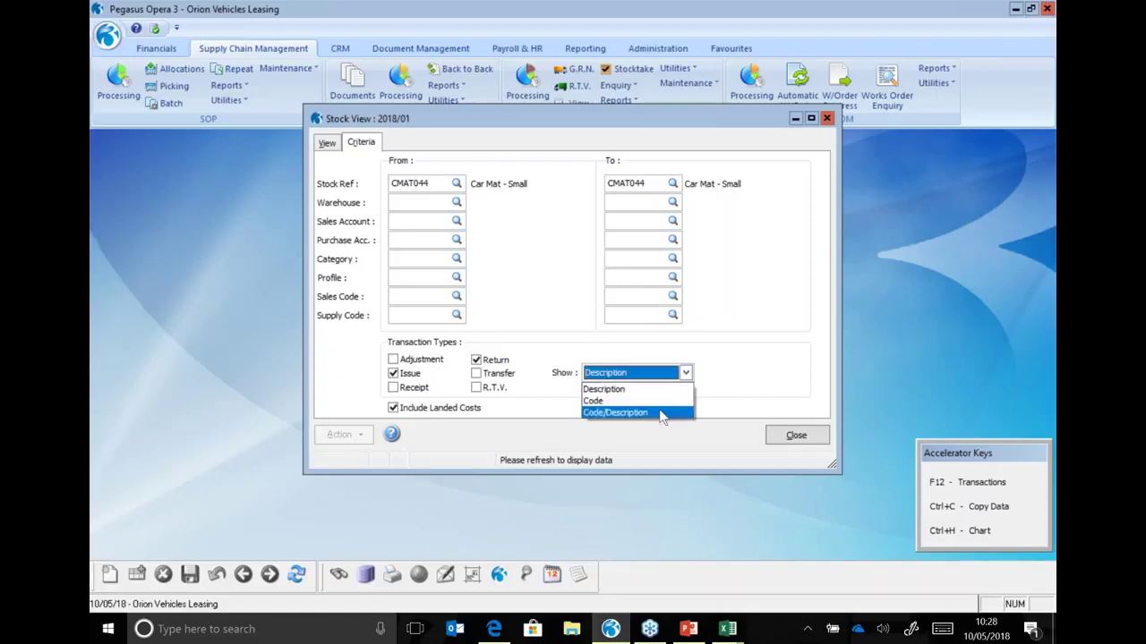
pyautogui.click(660, 389)
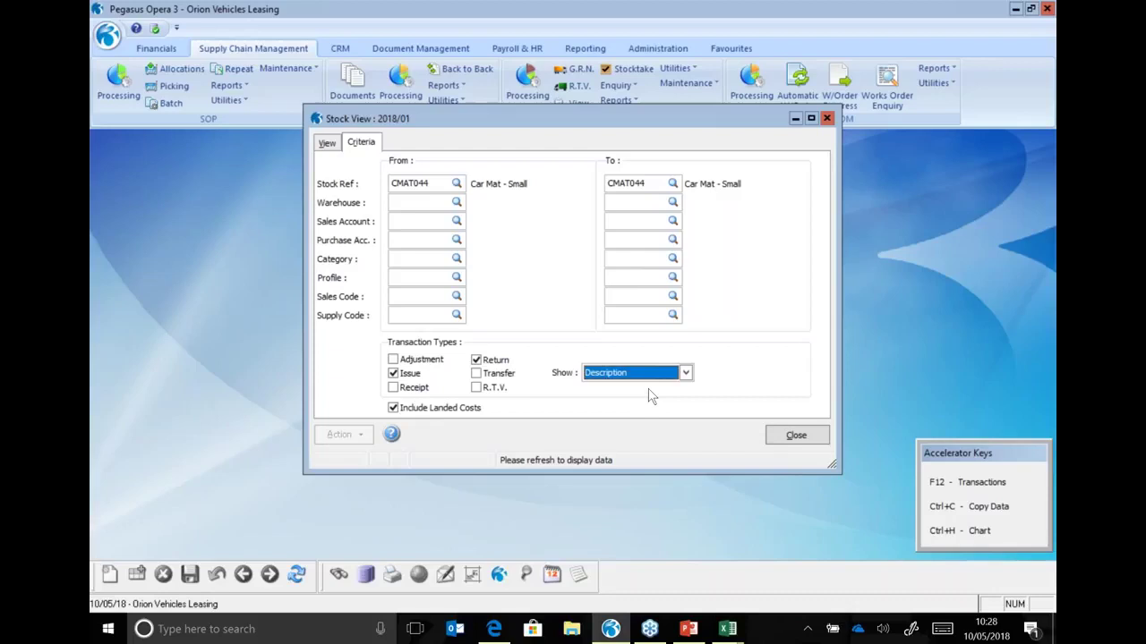
pyautogui.click(393, 409)
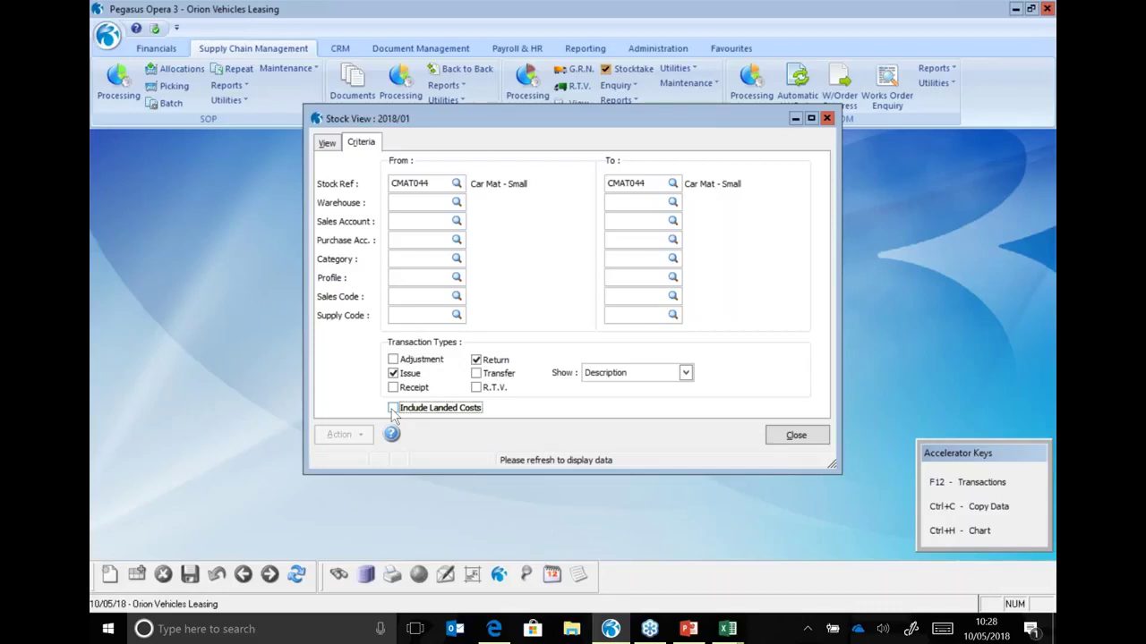
pyautogui.click(330, 145)
pyautogui.click(799, 179)
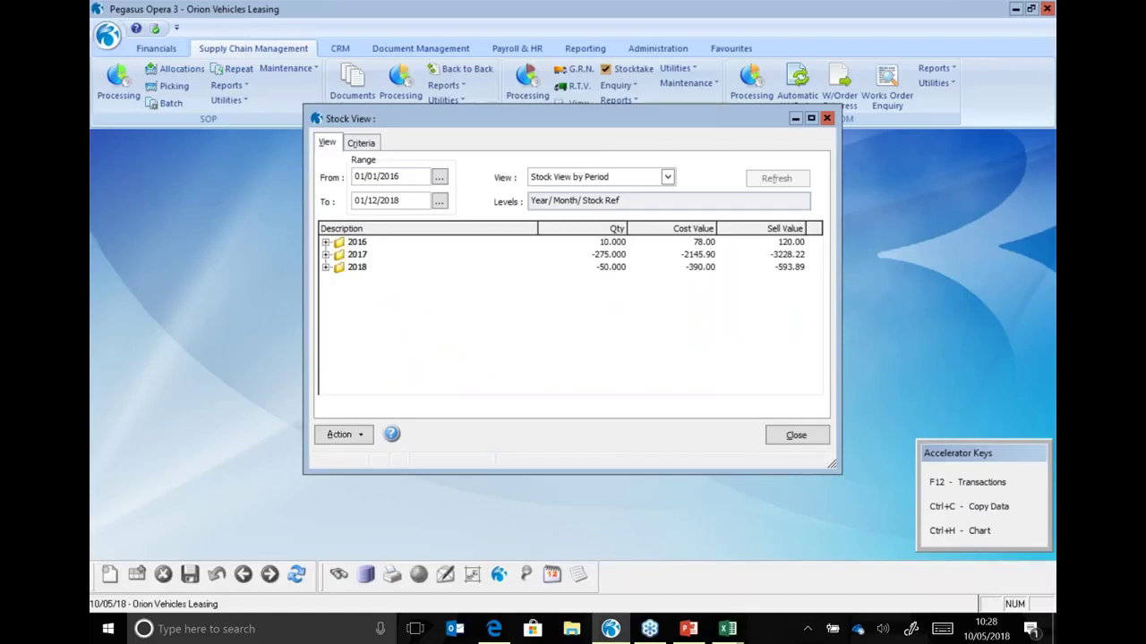
# Step: Drill into 2017 and November down to the Car Mat - Small item, and close the Stock View
pyautogui.click(326, 255)
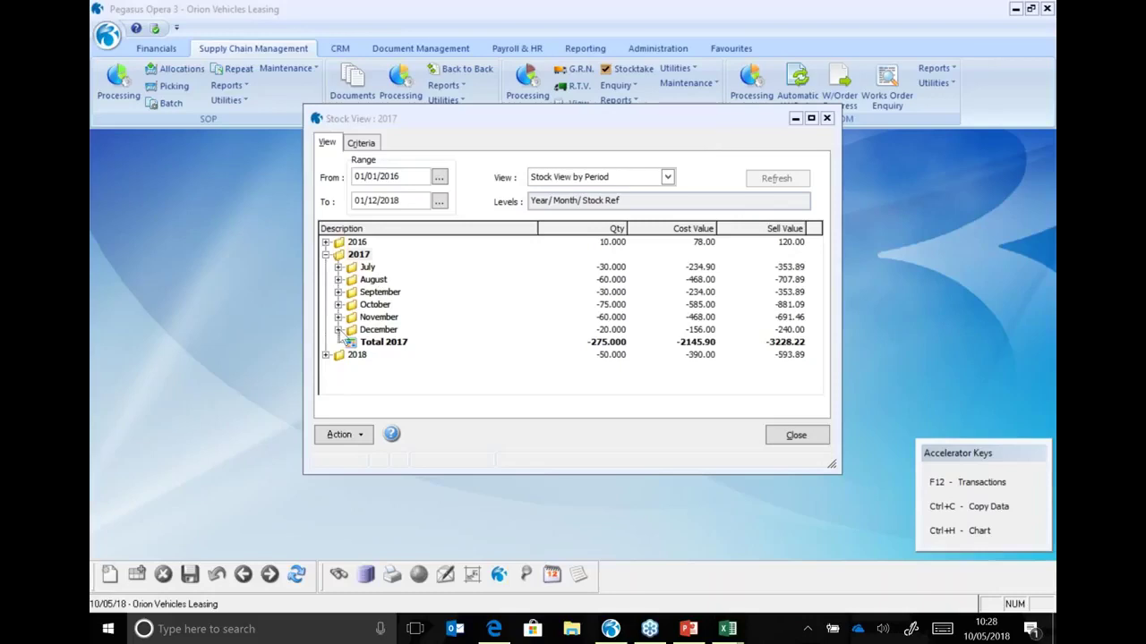
pyautogui.click(354, 435)
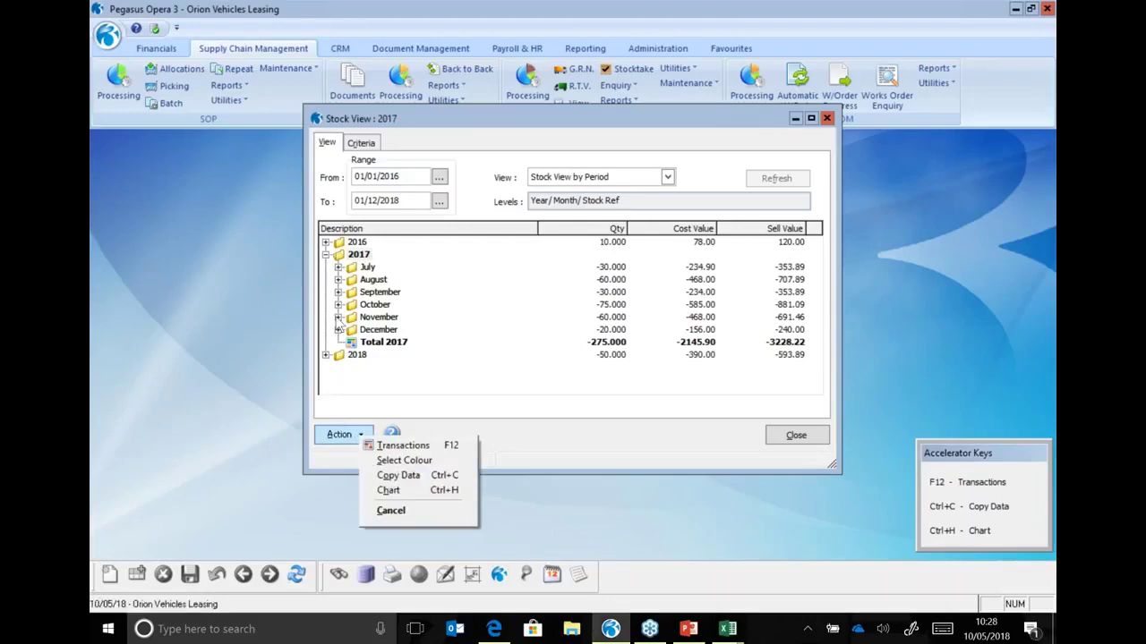
pyautogui.press('Escape')
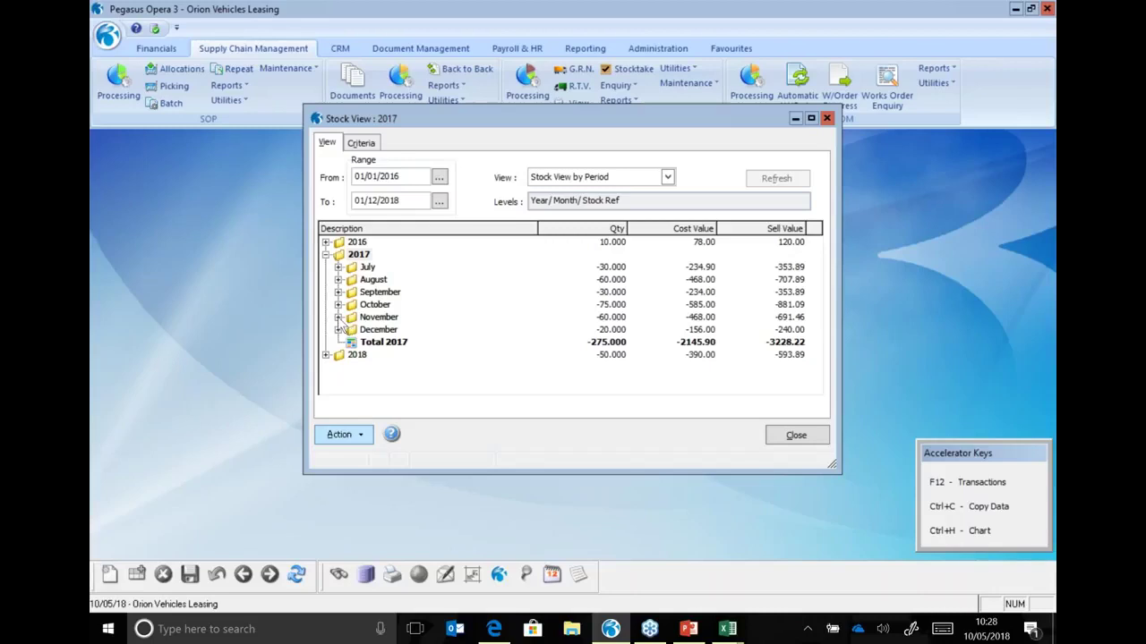
pyautogui.click(338, 318)
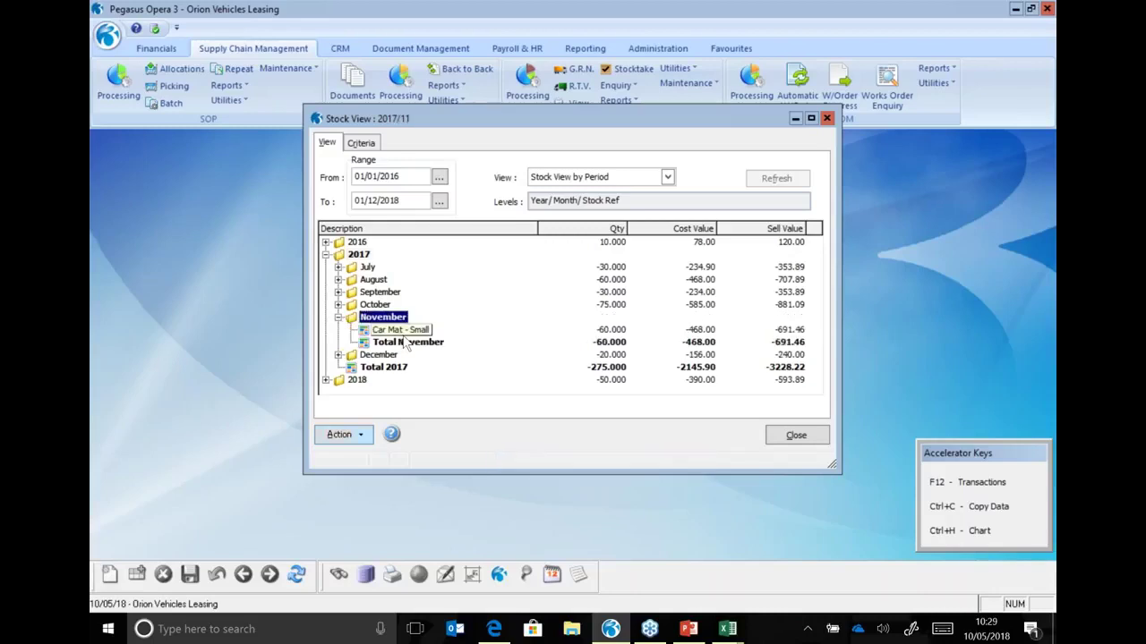
pyautogui.click(401, 330)
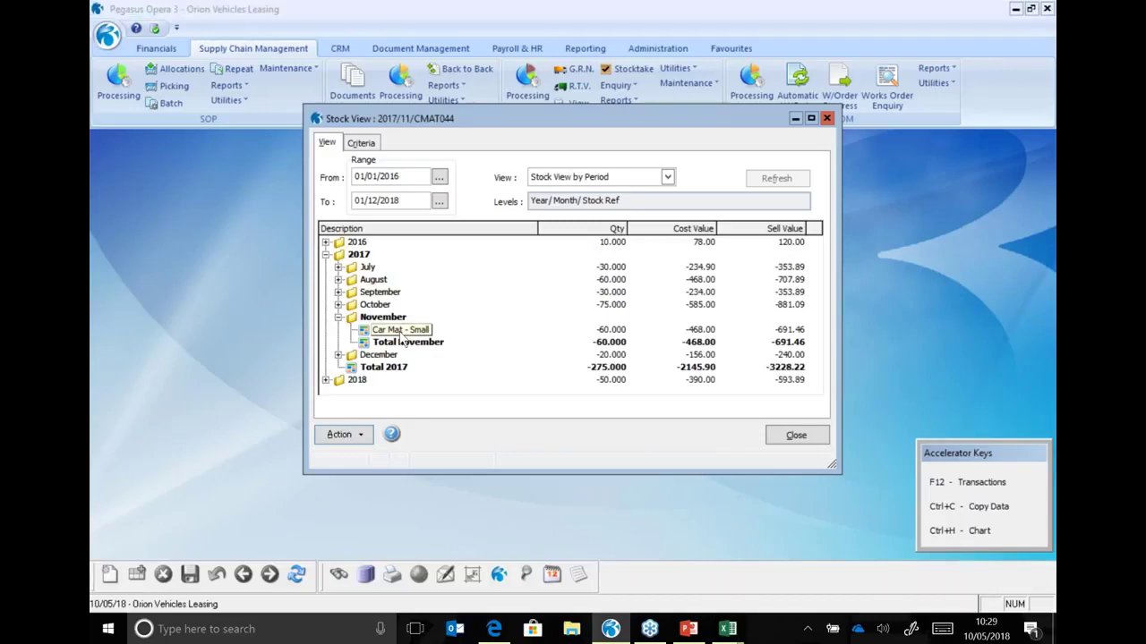
pyautogui.click(742, 626)
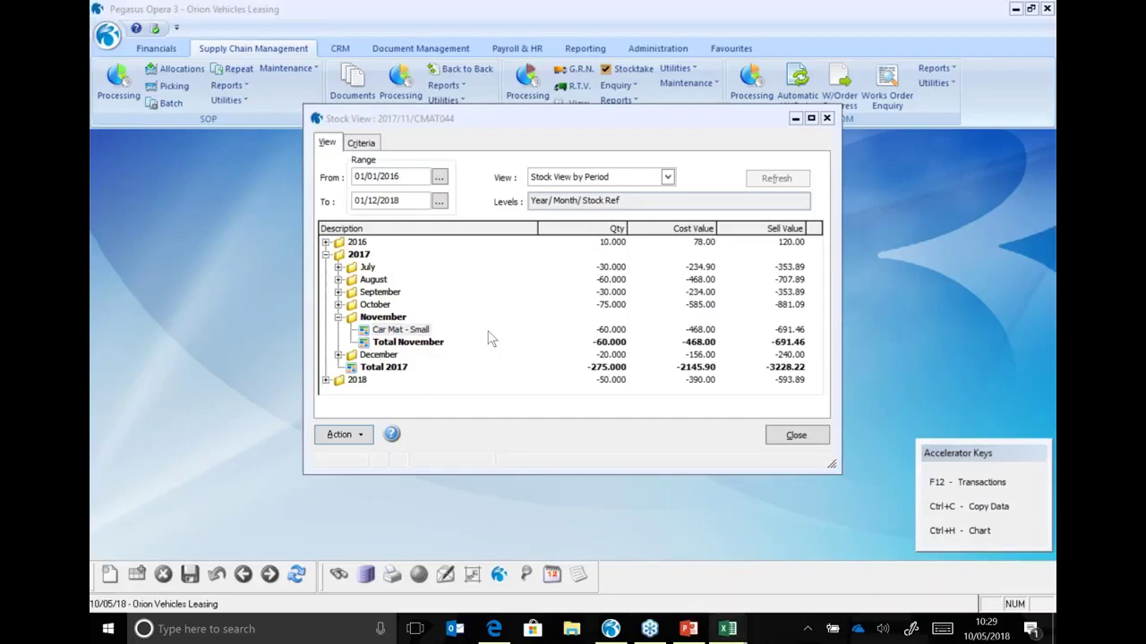
pyautogui.click(795, 436)
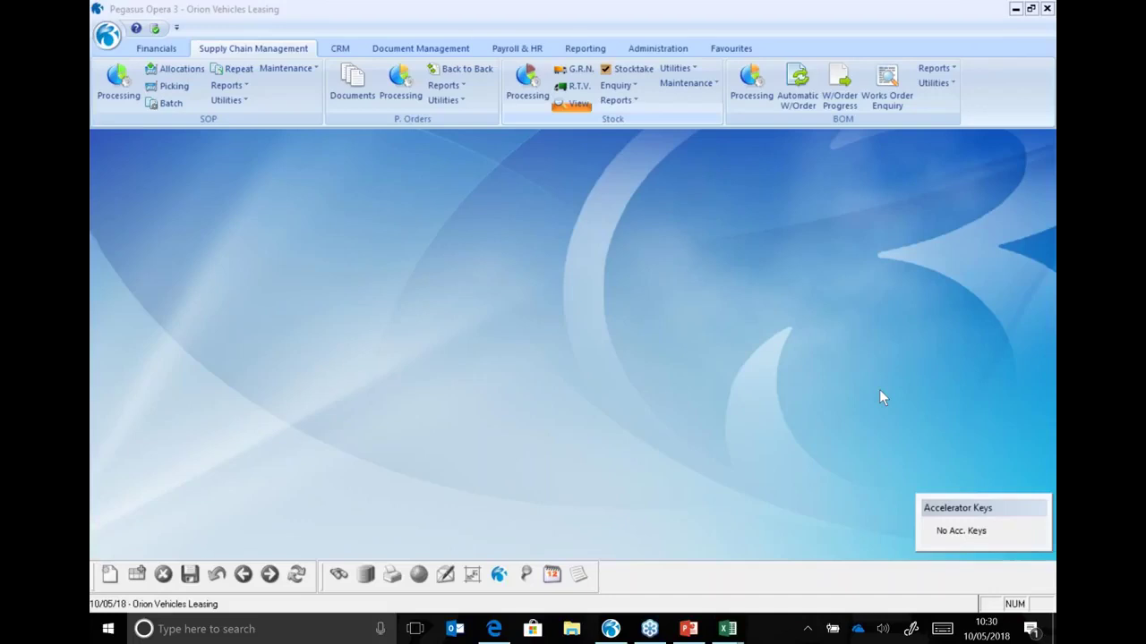
# Step: Open the Report Manager and select the SL1B Sales Transaction List report from its list
pyautogui.click(587, 50)
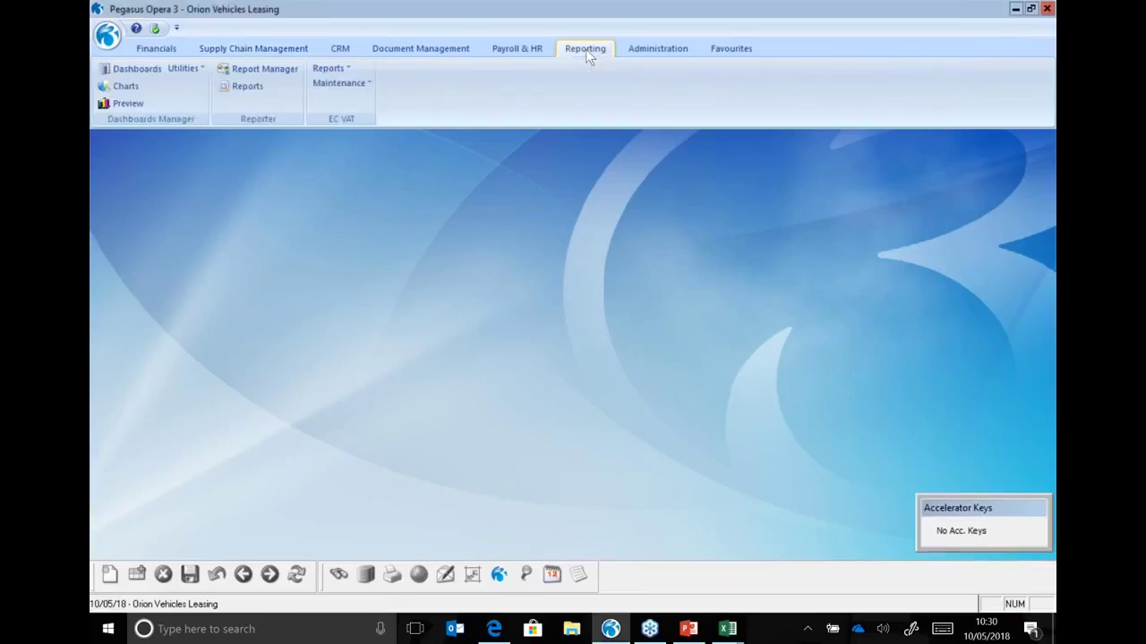
pyautogui.click(278, 69)
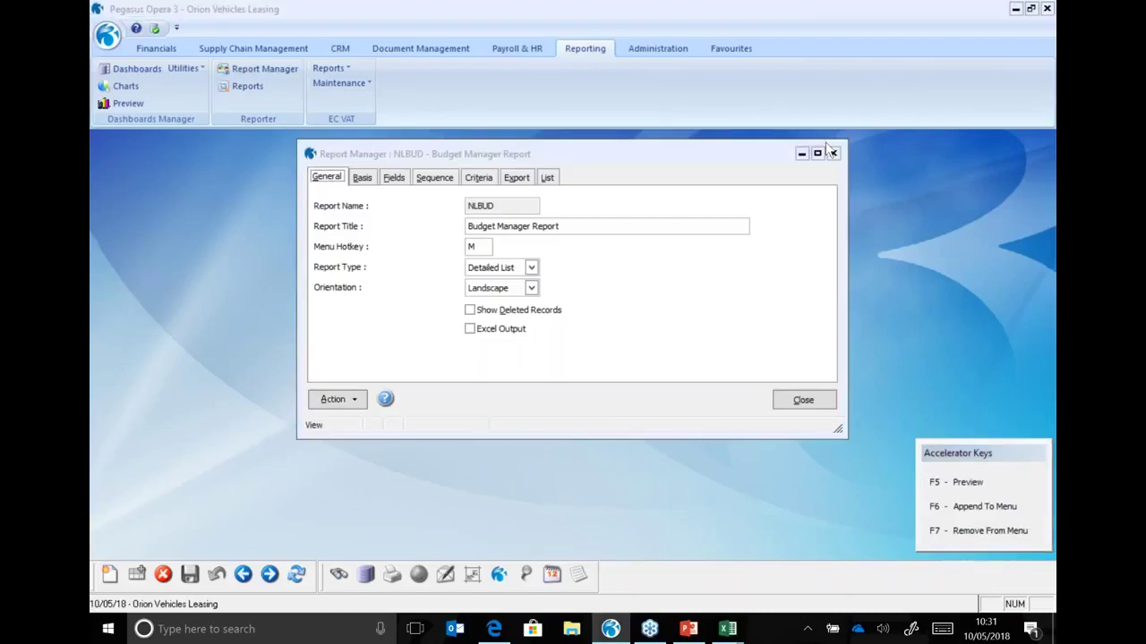
pyautogui.click(548, 178)
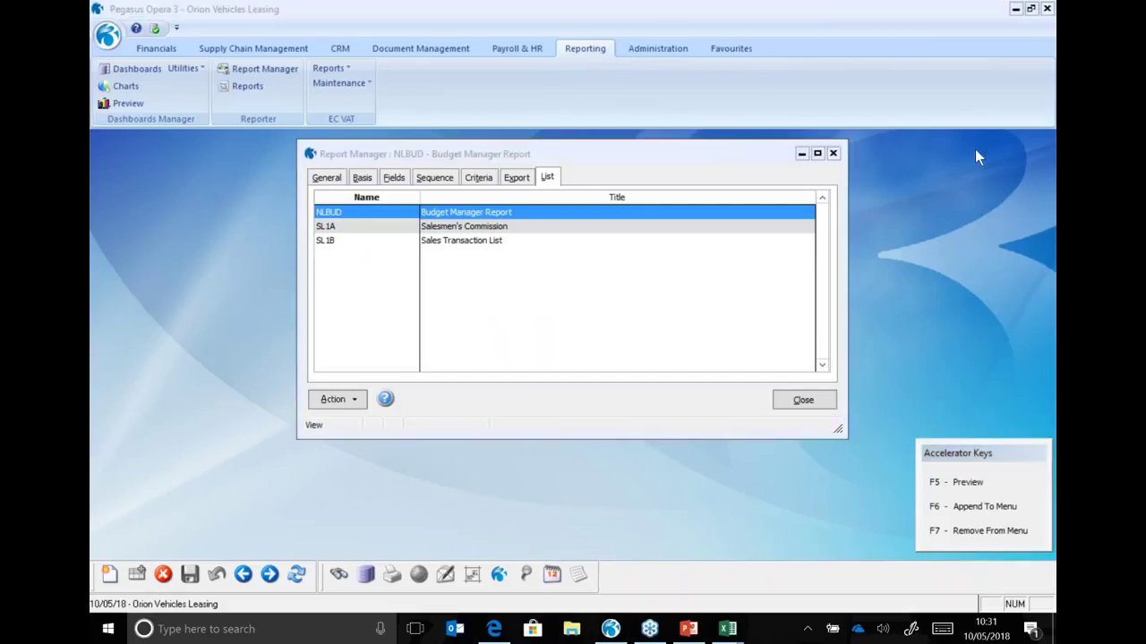
pyautogui.click(424, 242)
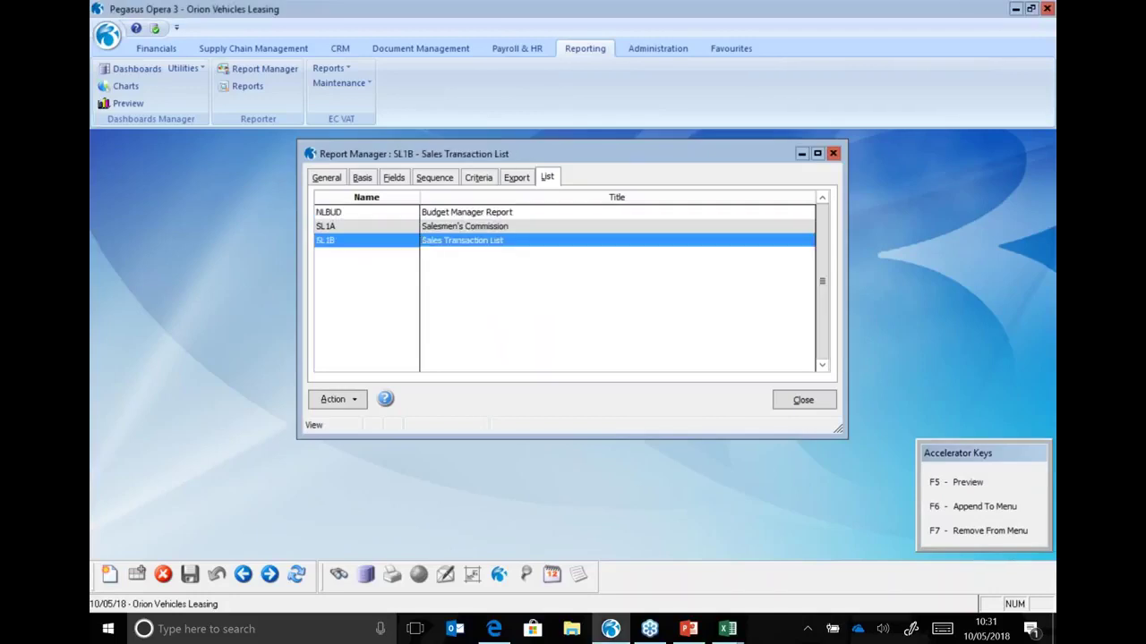
# Step: Examine the Sales Transaction List report's general settings, base, field properties including Balance, sort sequence, criteria and export options
pyautogui.click(322, 179)
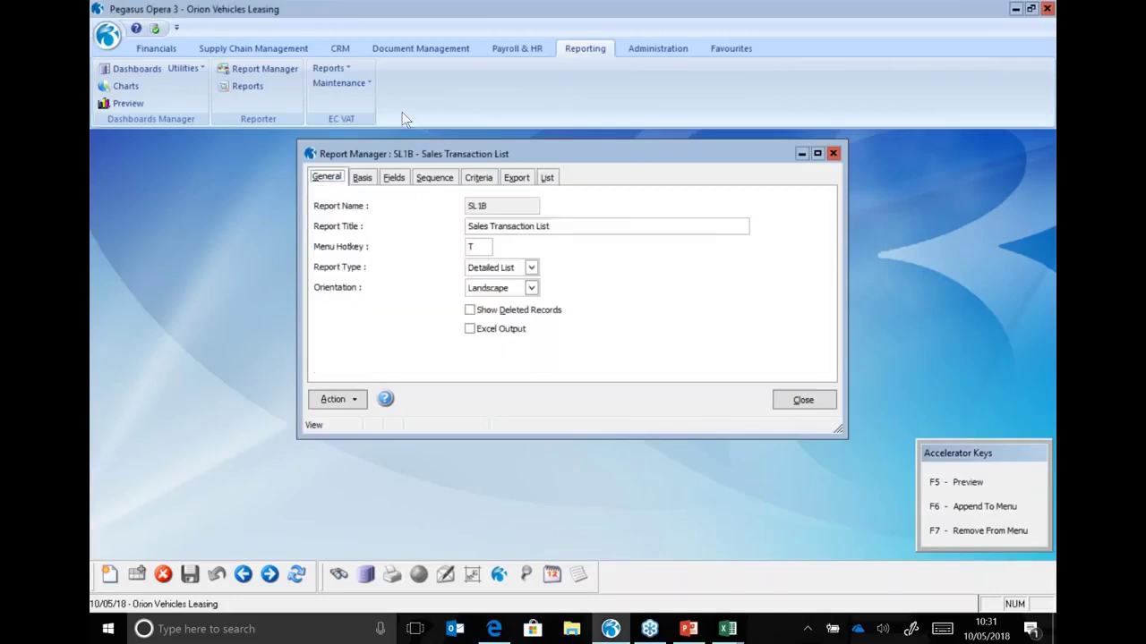
pyautogui.click(362, 179)
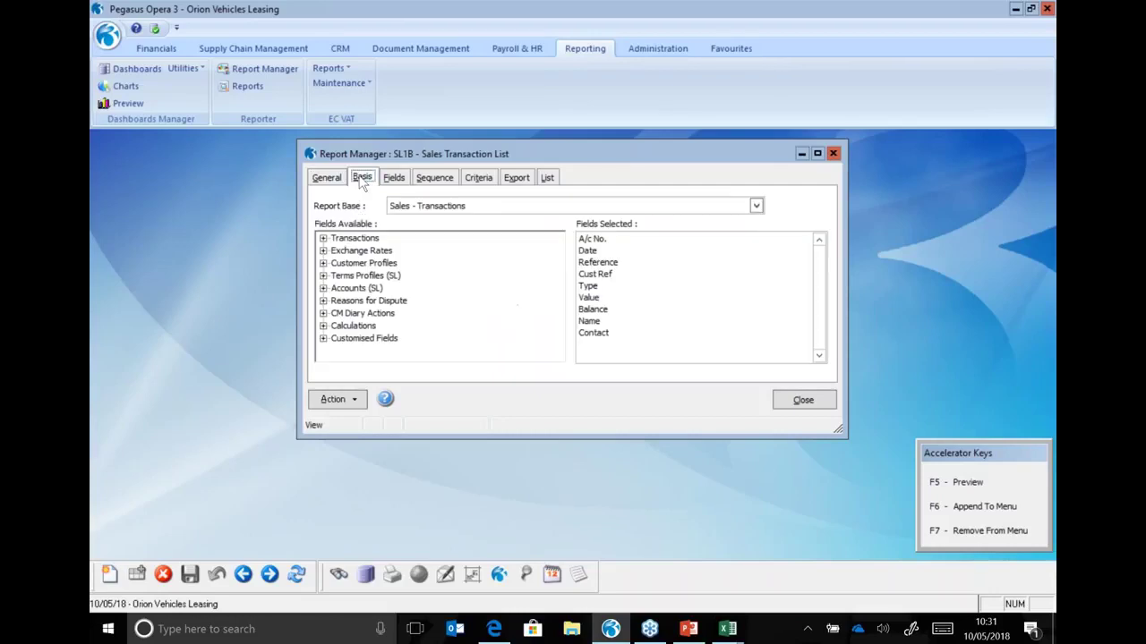
pyautogui.click(756, 207)
pyautogui.click(472, 240)
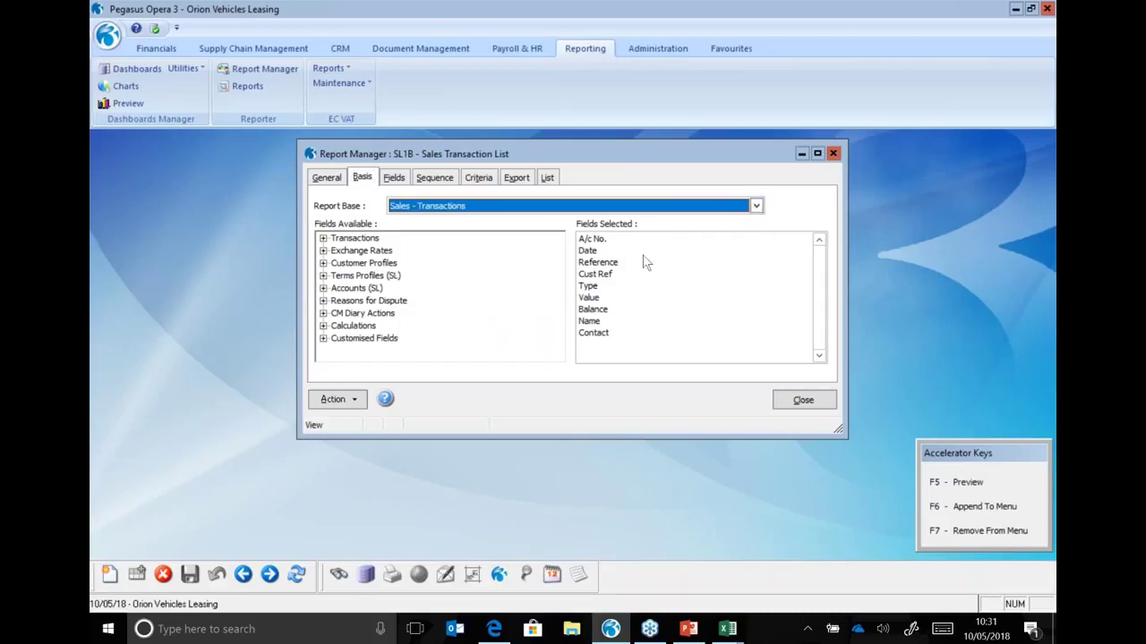
pyautogui.click(395, 178)
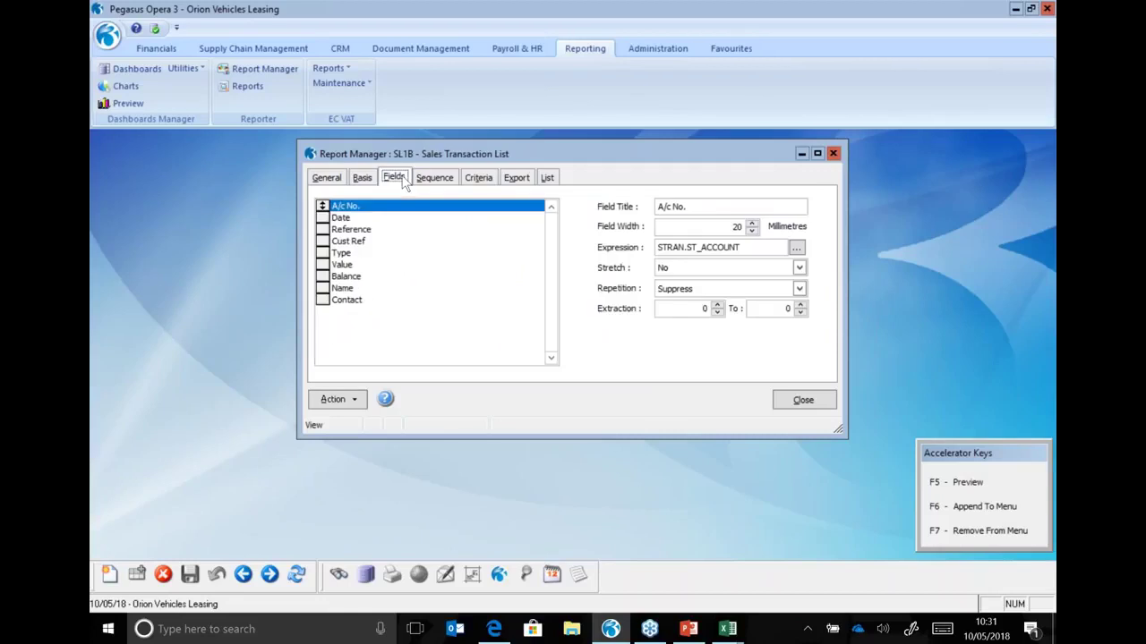
pyautogui.click(346, 277)
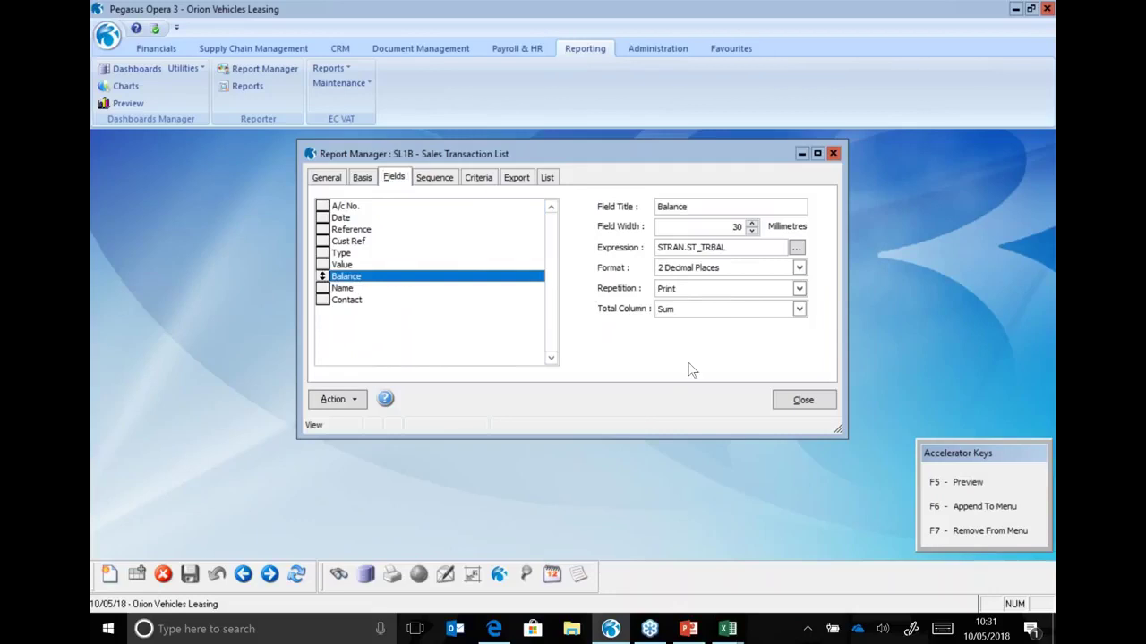
pyautogui.click(447, 180)
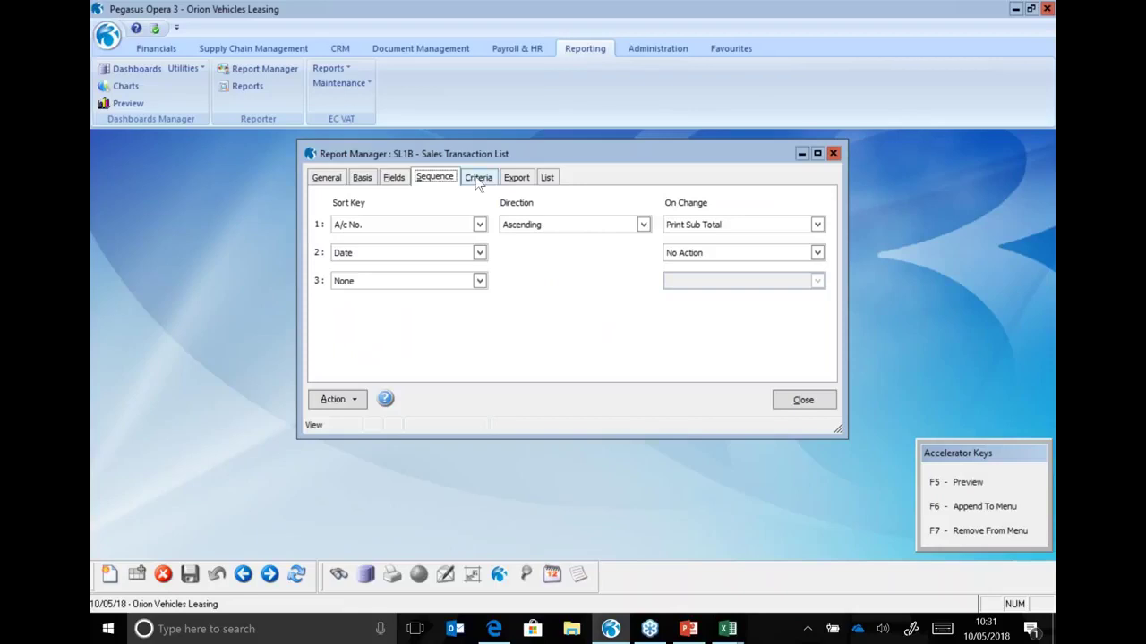
pyautogui.click(479, 179)
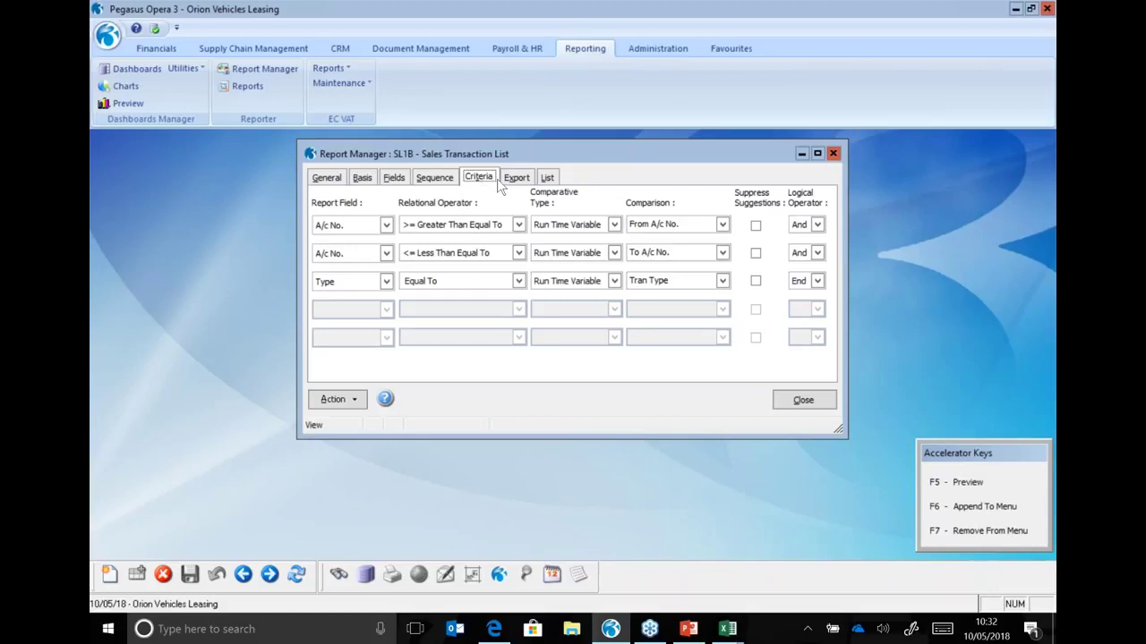
pyautogui.click(518, 179)
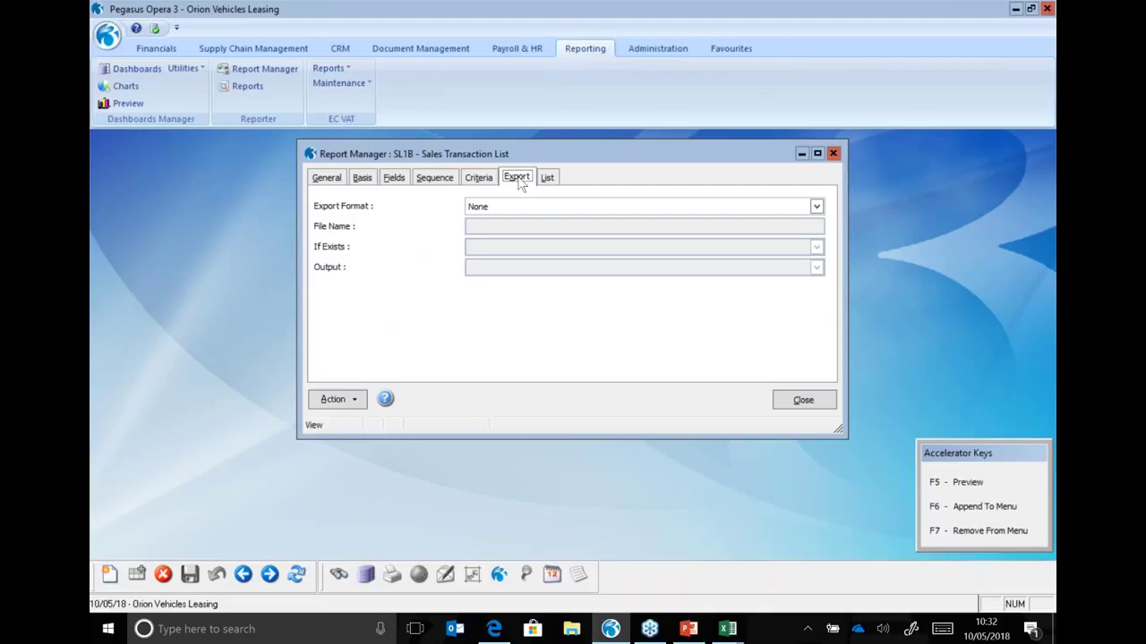
pyautogui.click(327, 177)
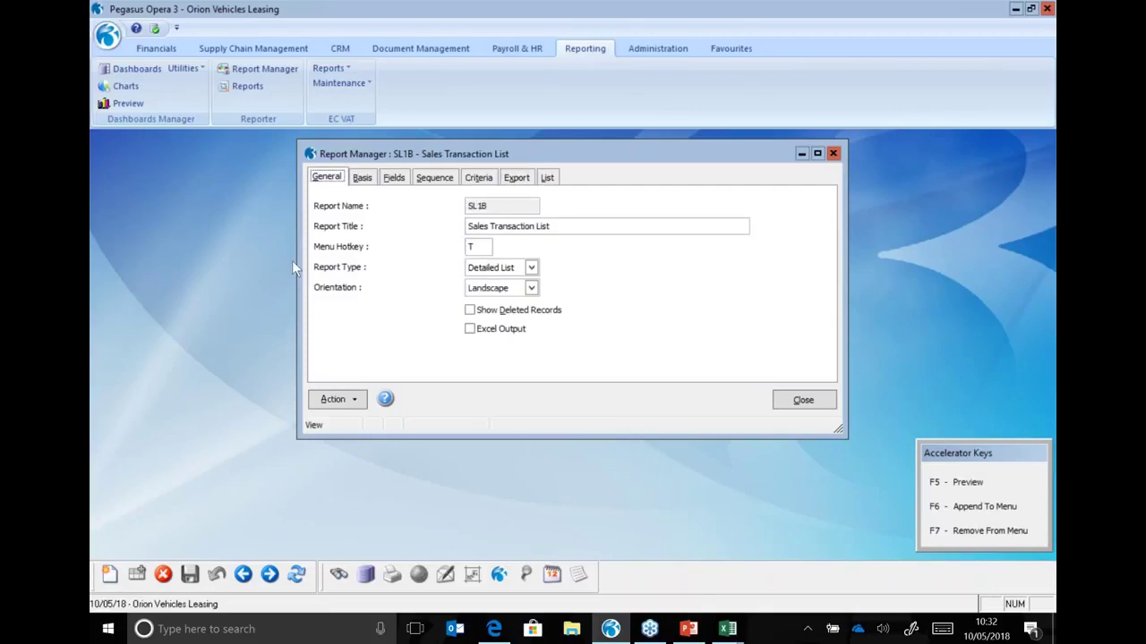
# Step: Start a new report definition with the report name PL01
pyautogui.click(110, 577)
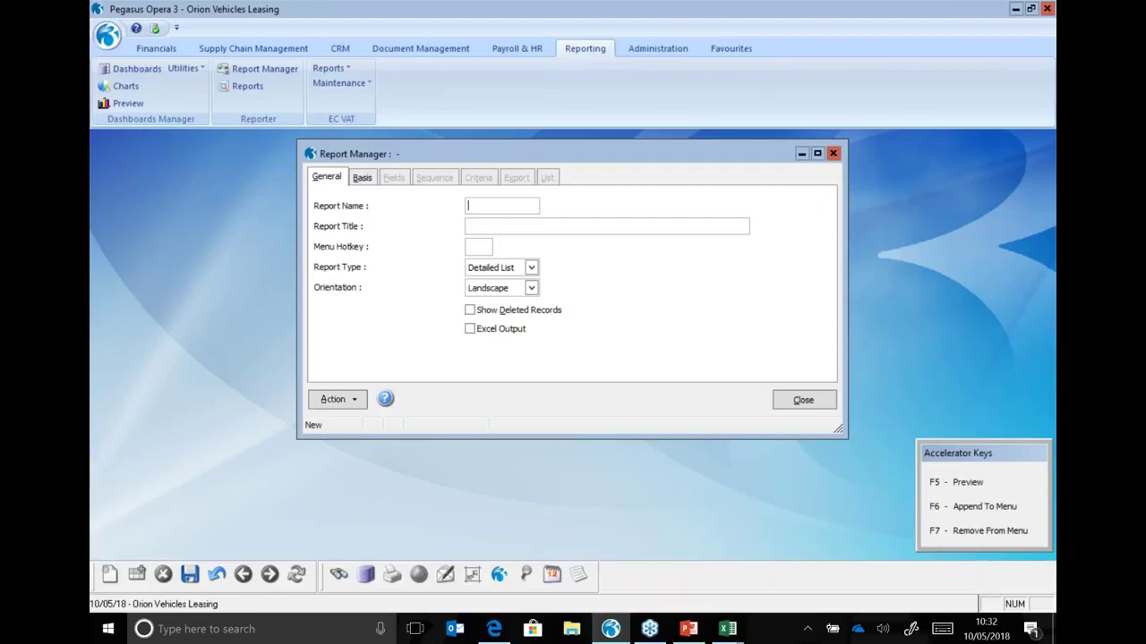
pyautogui.press('capslock')
pyautogui.write('PL01')
pyautogui.press('Tab')
# Step: Title the new report Purchase Transactions and enable Excel Output for it
pyautogui.write('pURCHAS')
pyautogui.press('BackSpace')
pyautogui.press('BackSpace')
pyautogui.press('BackSpace')
pyautogui.press('BackSpace')
pyautogui.press('BackSpace')
pyautogui.press('BackSpace')
pyautogui.press('BackSpace')
pyautogui.write('P')
pyautogui.press('capslock')
pyautogui.write('urchase')
pyautogui.press('capslock')
pyautogui.write('T')
pyautogui.press('capslock')
pyautogui.write('ransac')
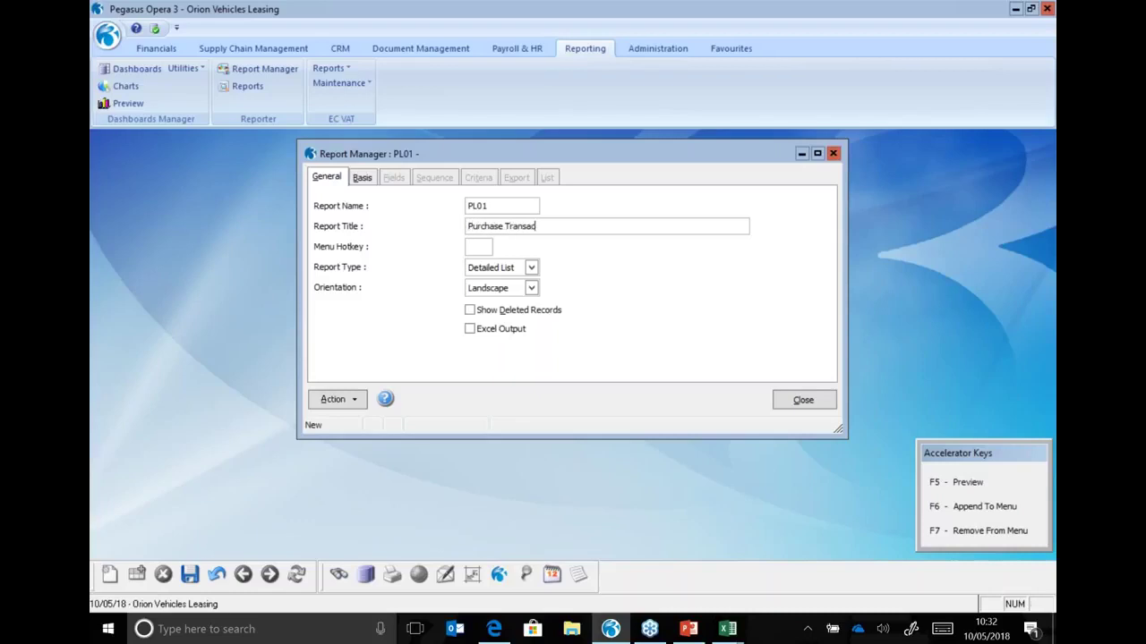
pyautogui.write('tions')
pyautogui.press('Tab')
pyautogui.click(470, 329)
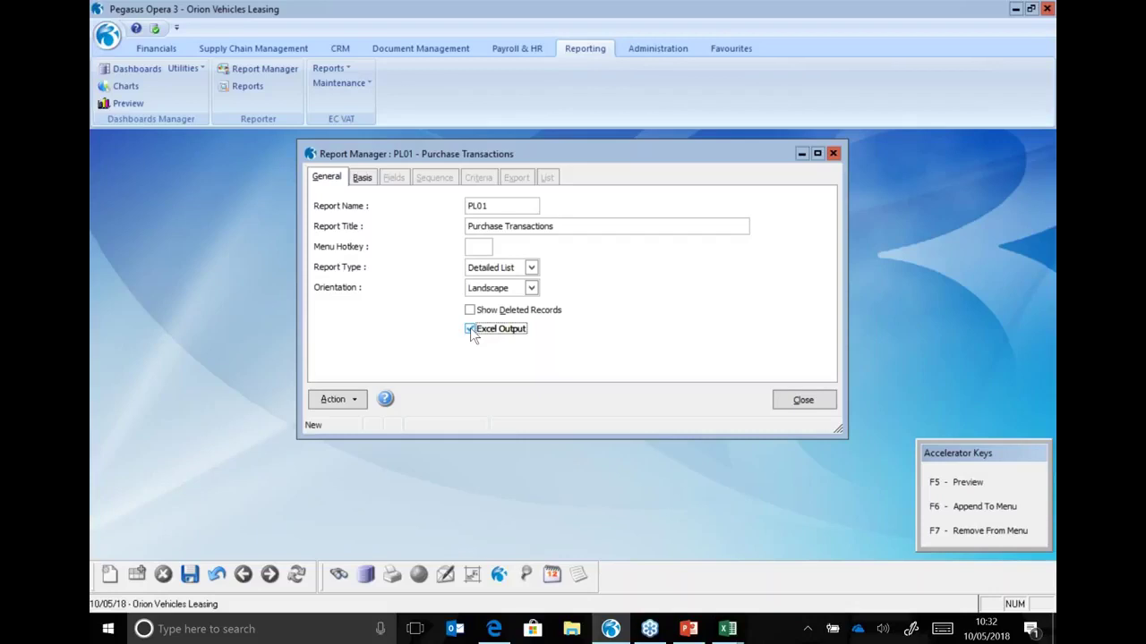
# Step: Set the report base to Purchase - Transactions and expand the available Transactions fields
pyautogui.click(363, 178)
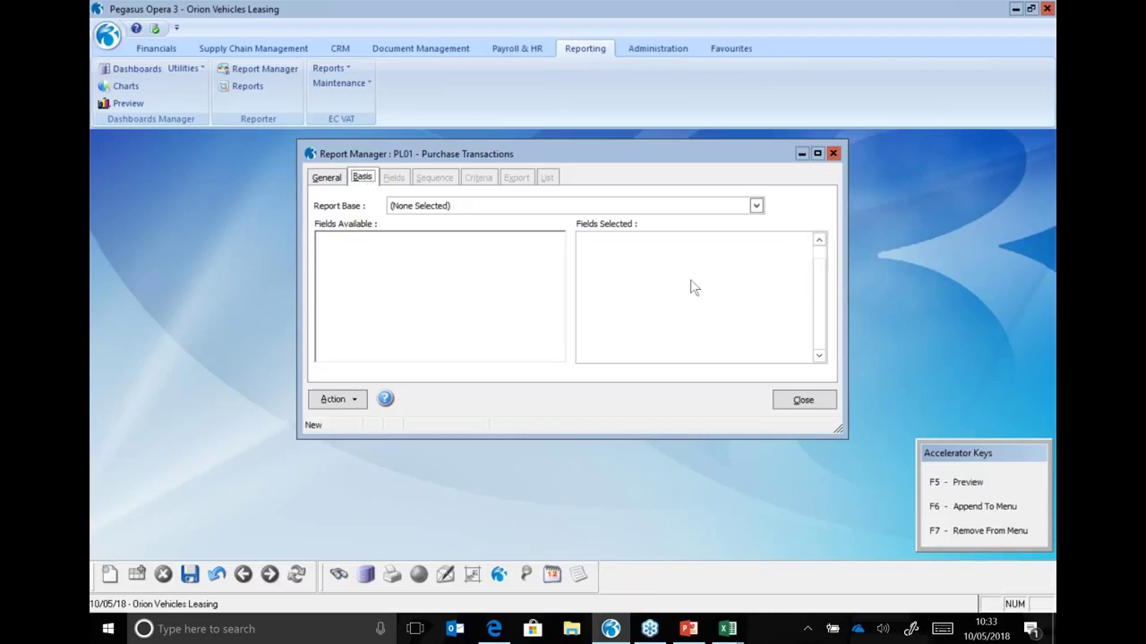
pyautogui.click(757, 207)
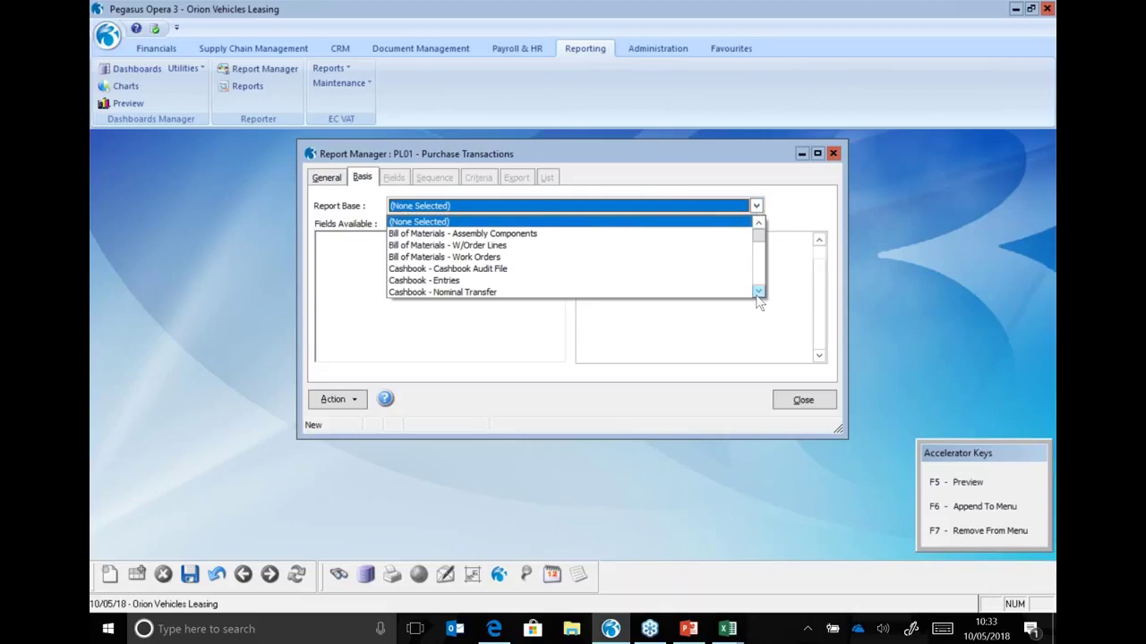
pyautogui.scroll(-15, 758, 302)
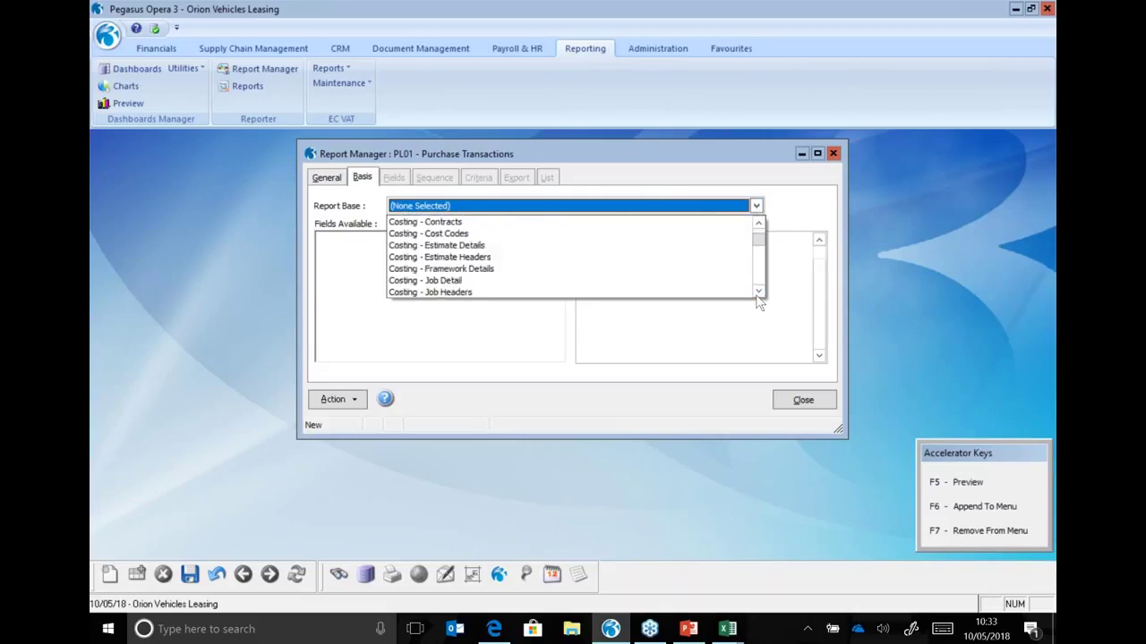
pyautogui.scroll(-8, 758, 302)
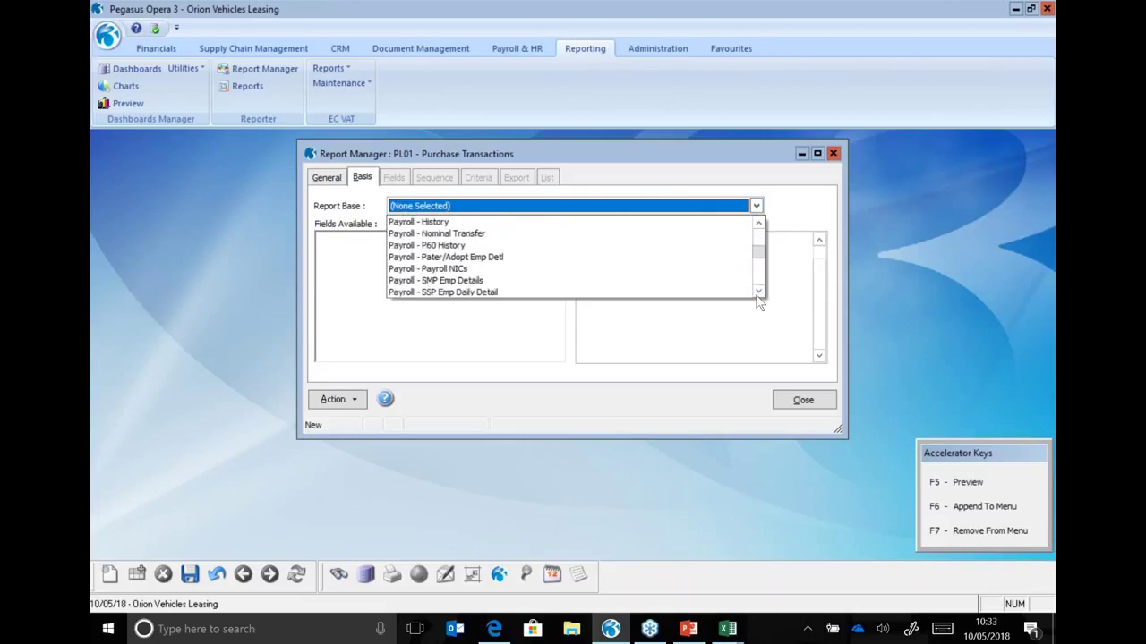
pyautogui.scroll(-10, 758, 302)
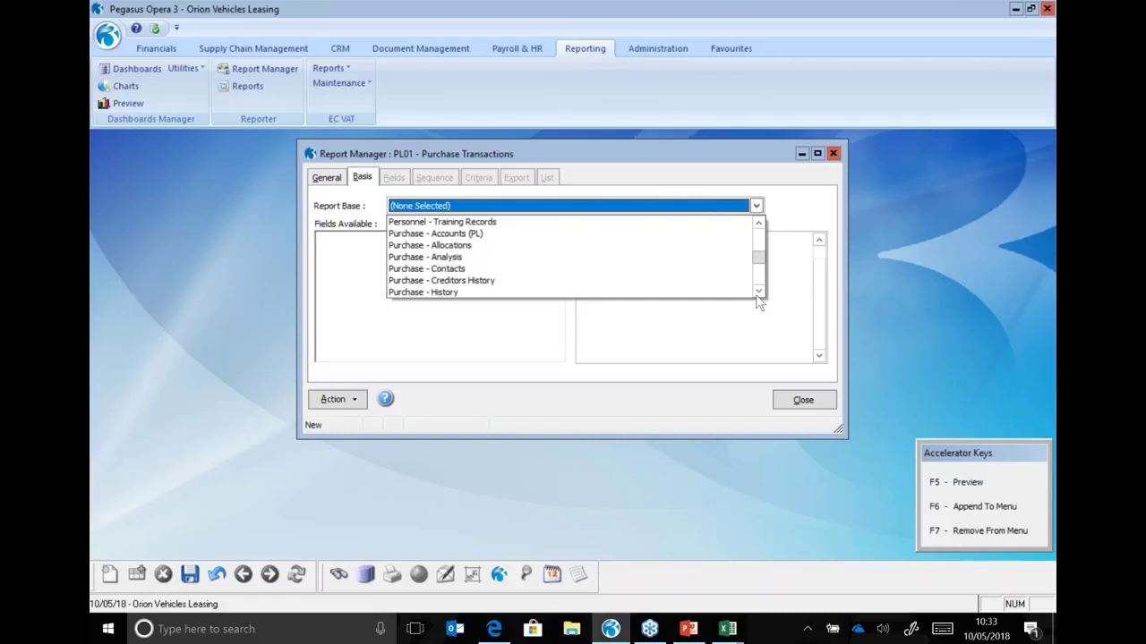
pyautogui.scroll(-6, 758, 301)
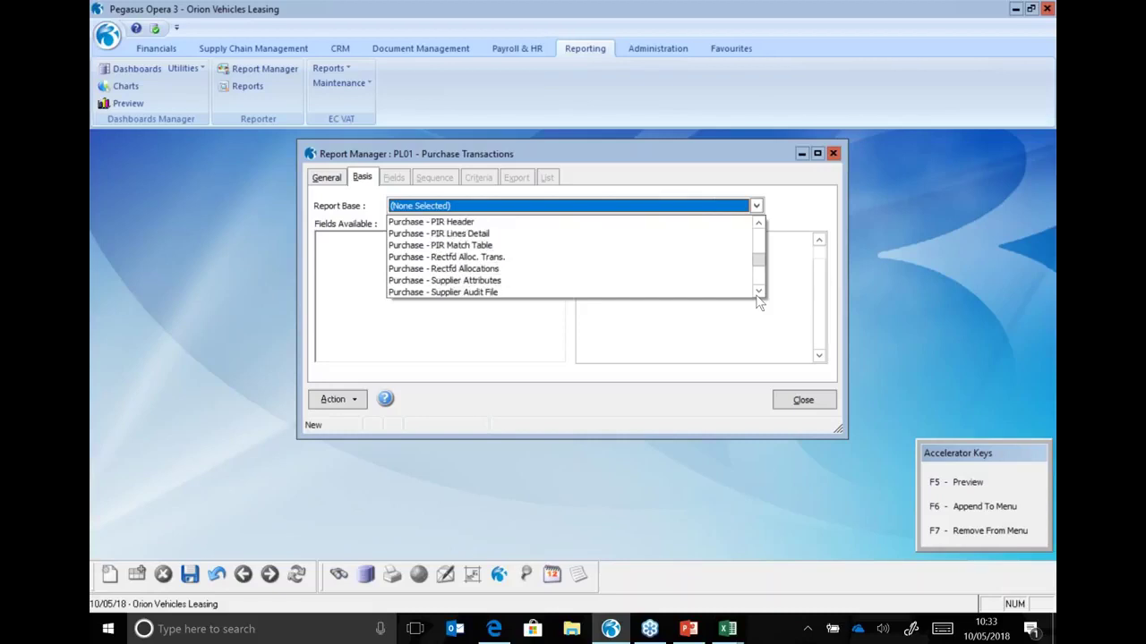
pyautogui.click(486, 272)
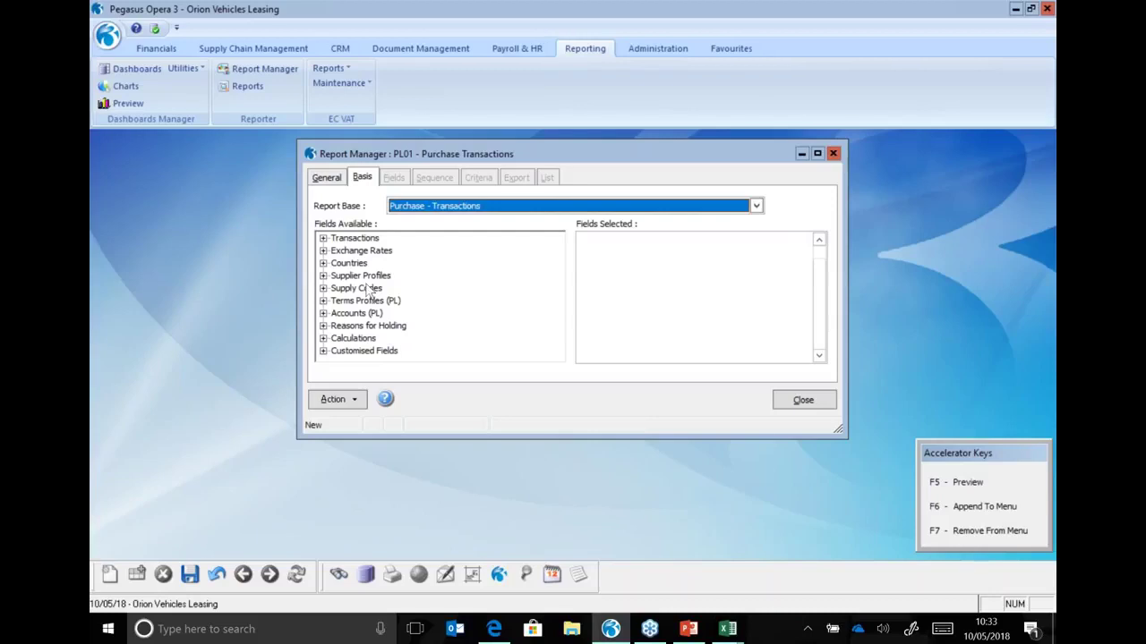
pyautogui.click(324, 238)
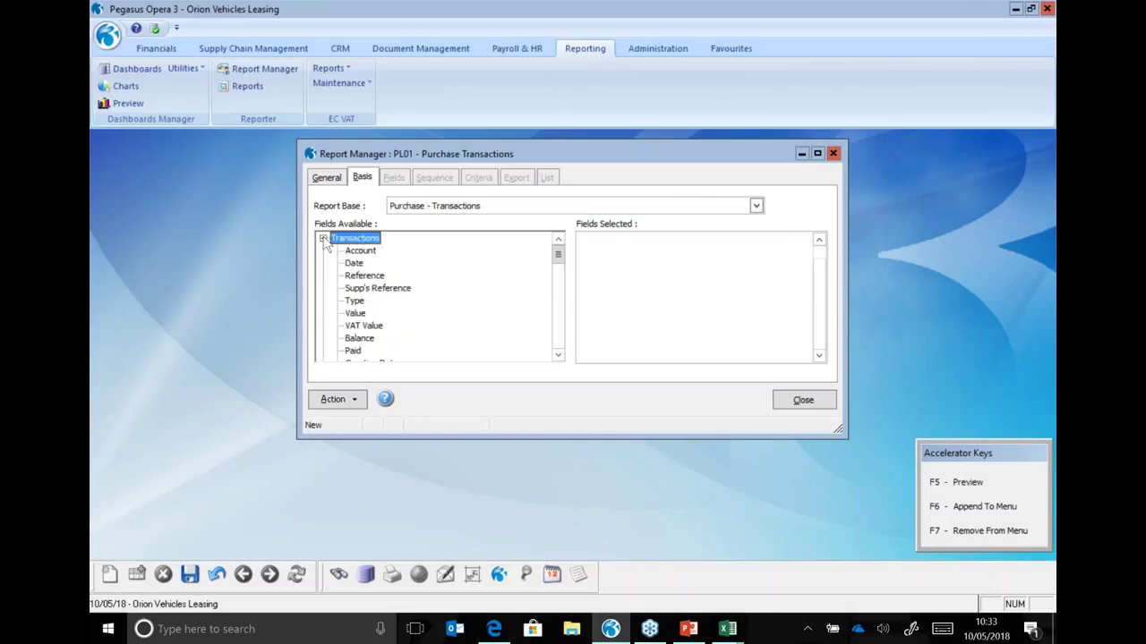
# Step: Add the Account, Date, Reference and Supp's Reference fields from Transactions to the report's selected fields
pyautogui.click(558, 354)
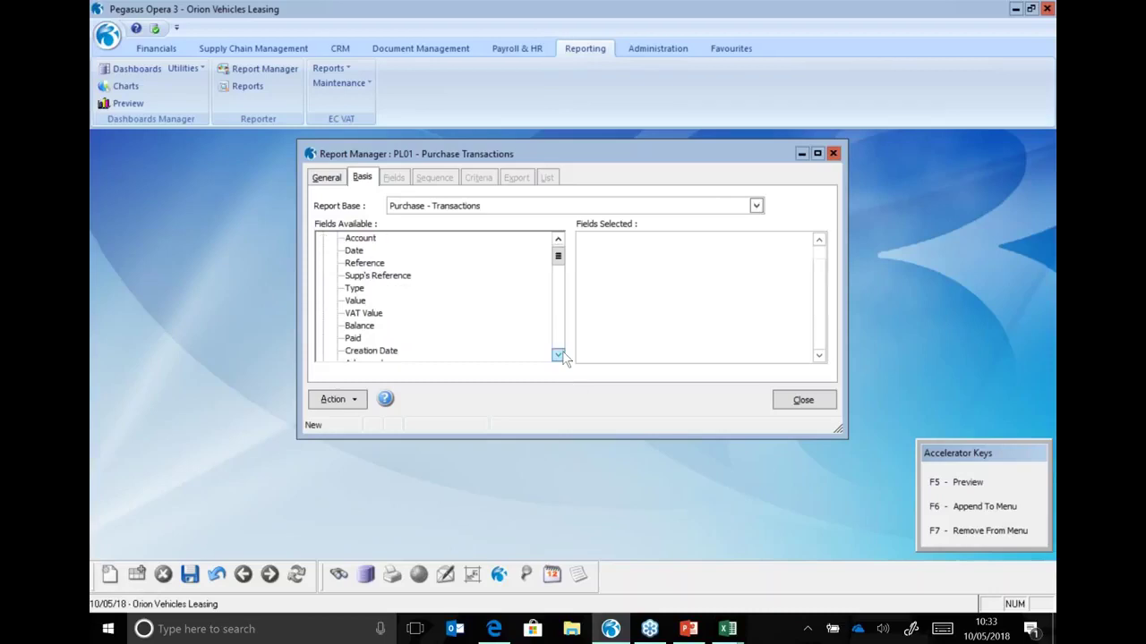
pyautogui.click(558, 239)
pyautogui.click(361, 251)
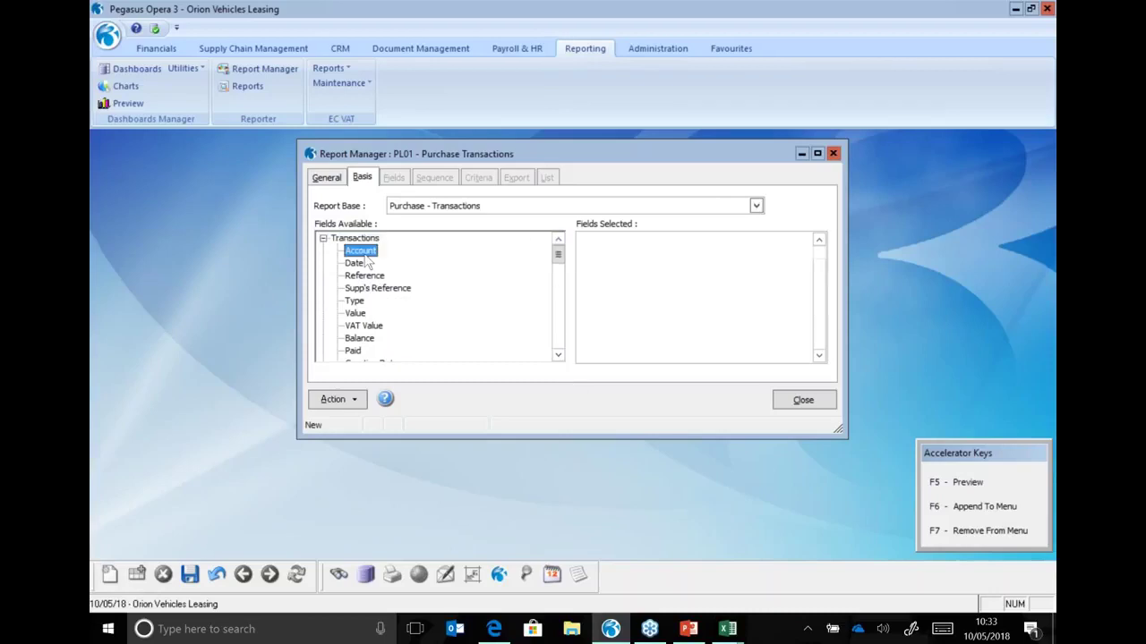
pyautogui.doubleClick(362, 253)
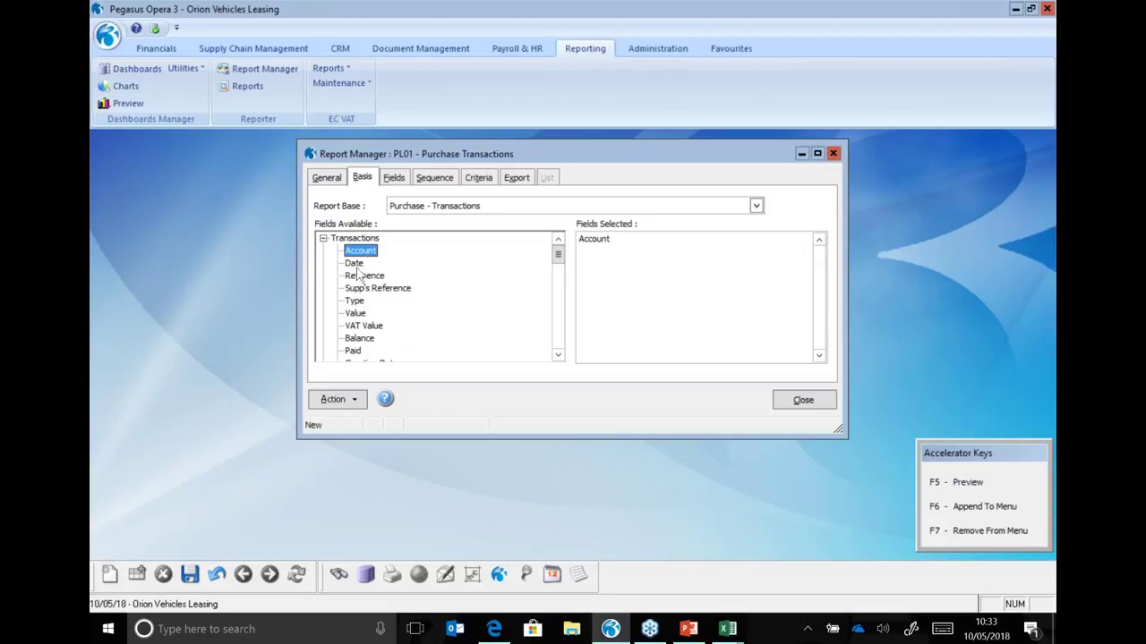
pyautogui.click(357, 269)
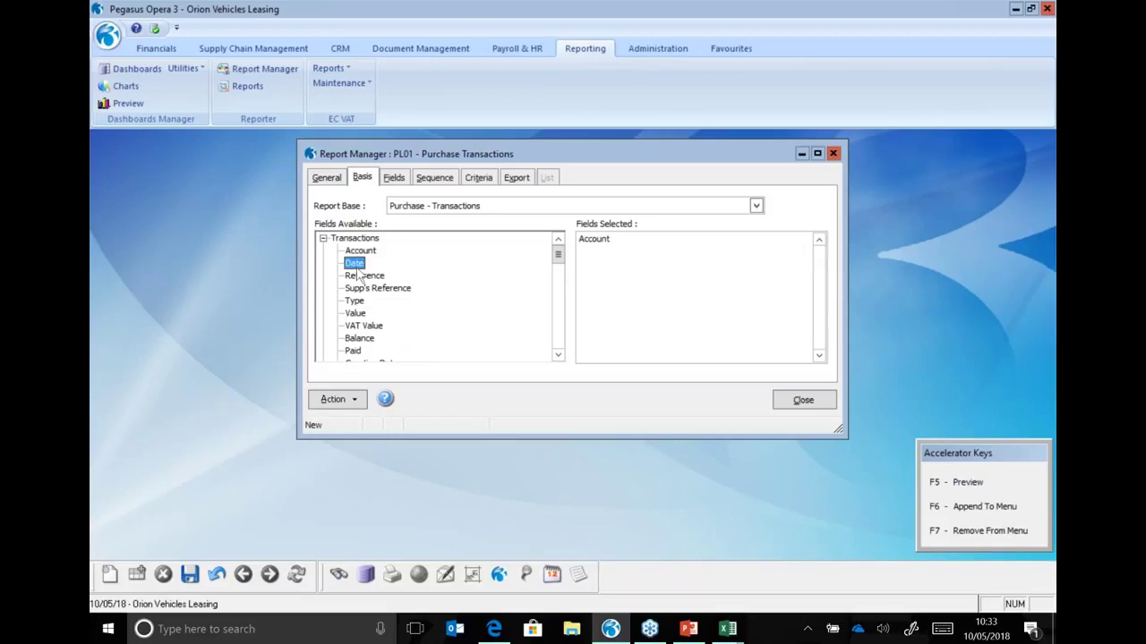
pyautogui.doubleClick(356, 269)
pyautogui.click(358, 278)
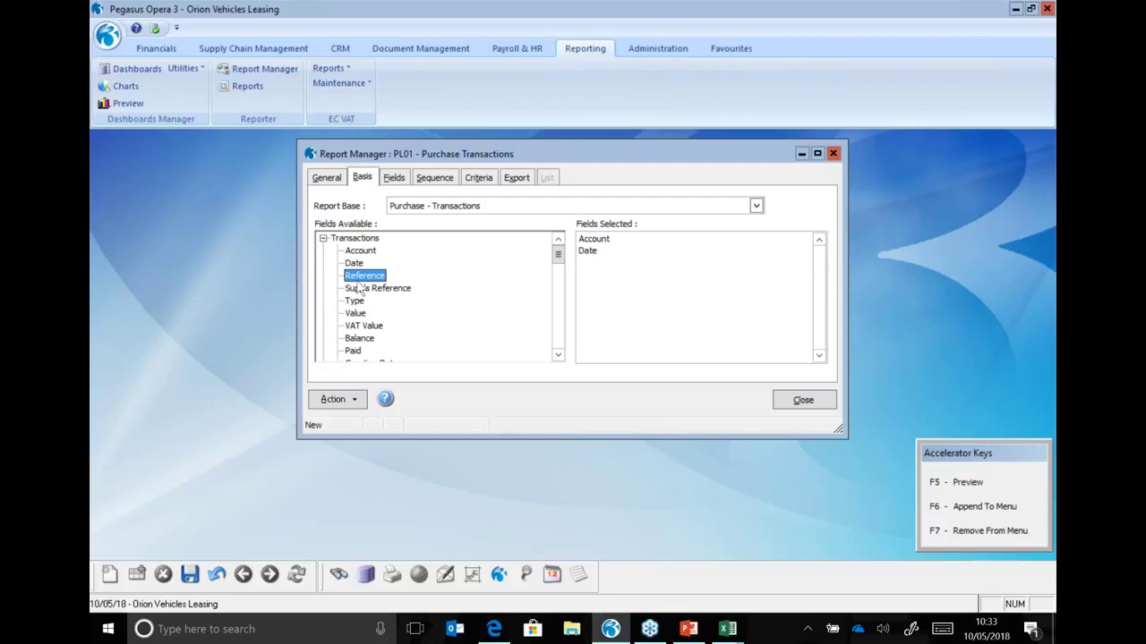
pyautogui.doubleClick(358, 277)
pyautogui.doubleClick(356, 293)
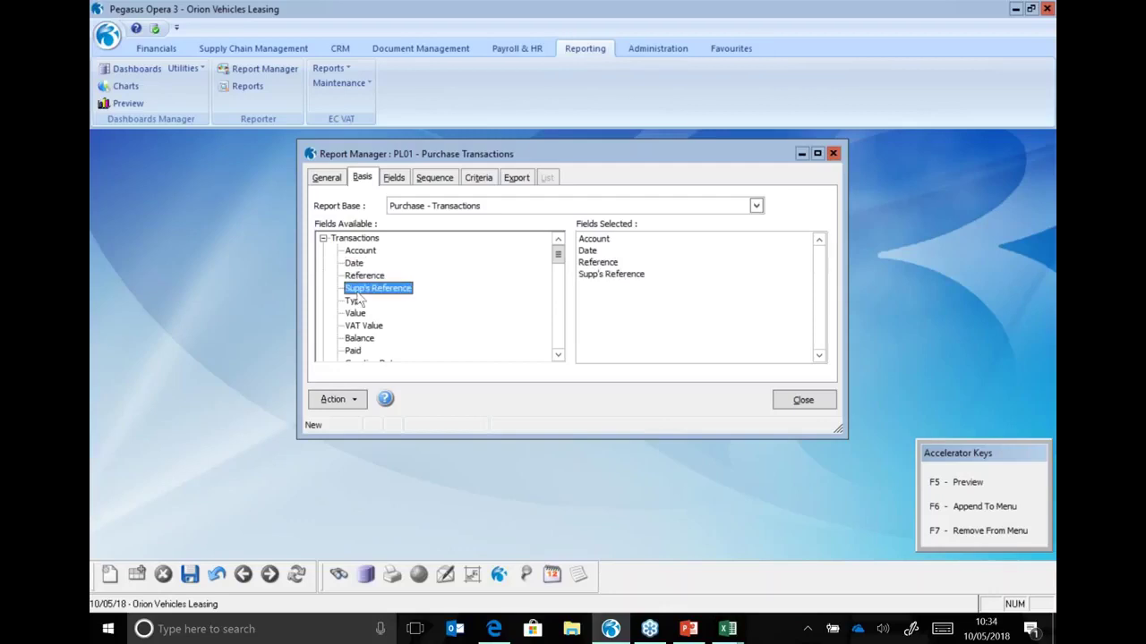
# Step: Add the Type, Value, VAT Value and Balance fields from Transactions to the report
pyautogui.doubleClick(355, 303)
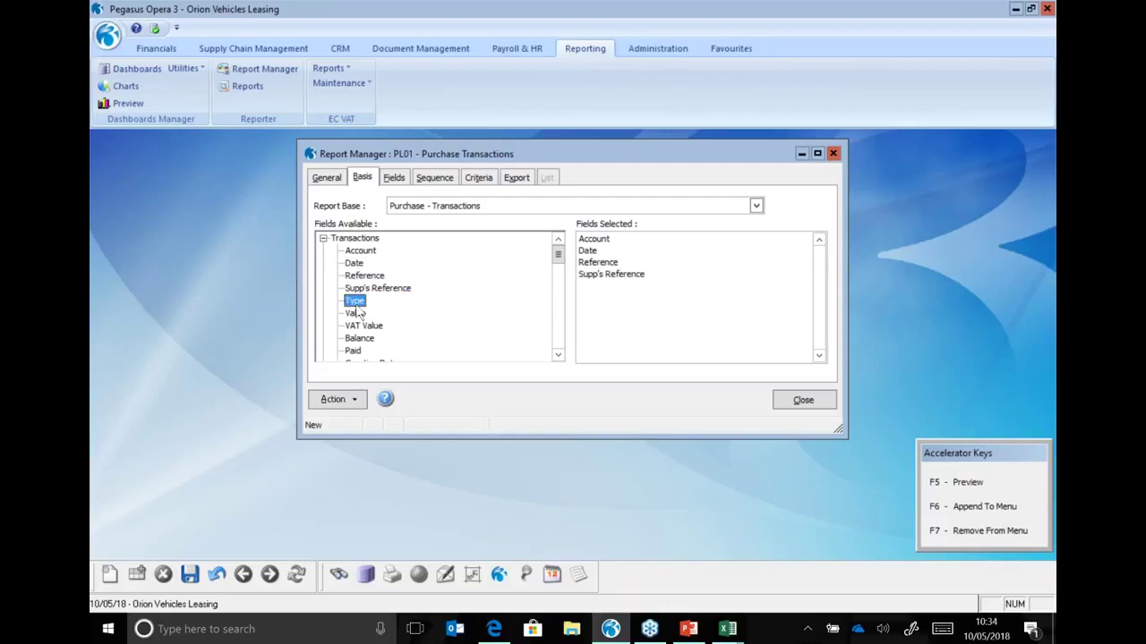
pyautogui.doubleClick(355, 314)
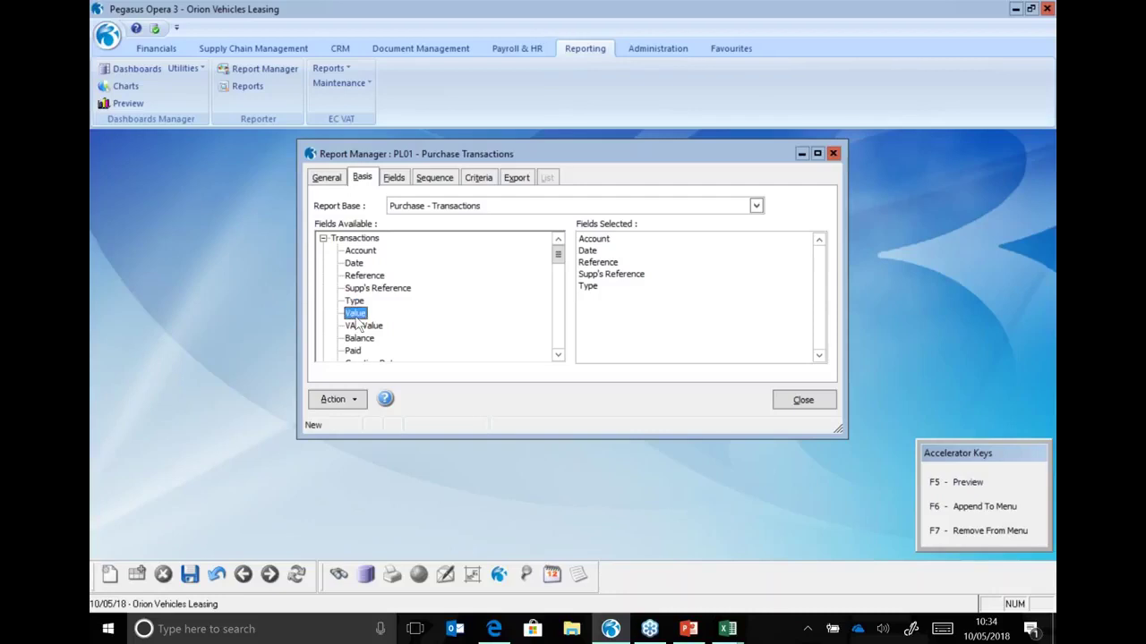
pyautogui.doubleClick(357, 327)
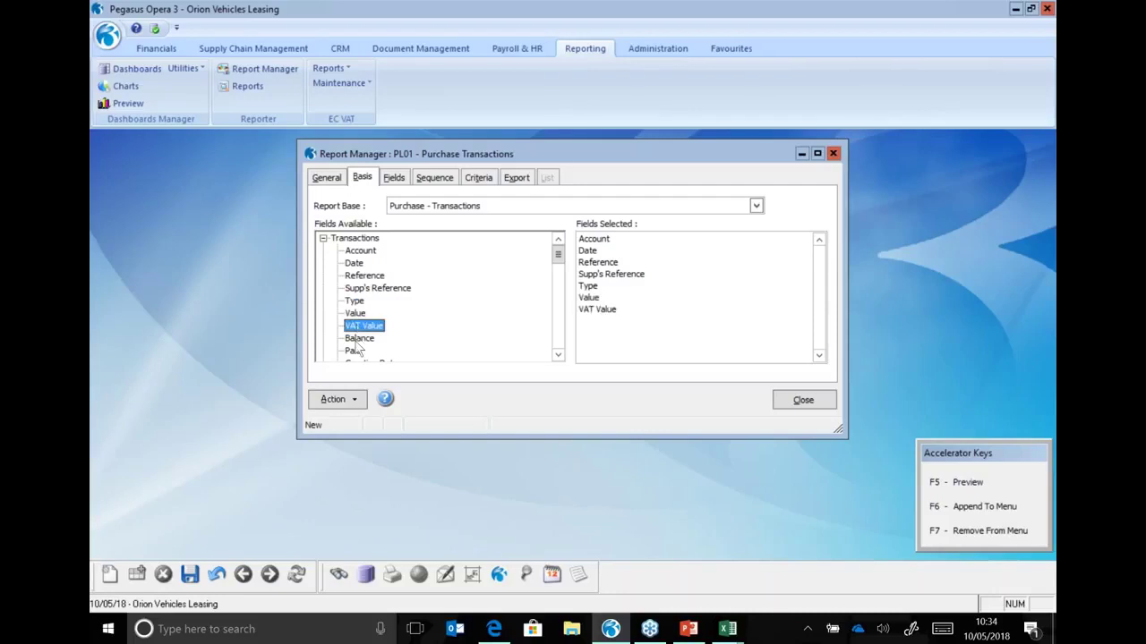
pyautogui.doubleClick(357, 340)
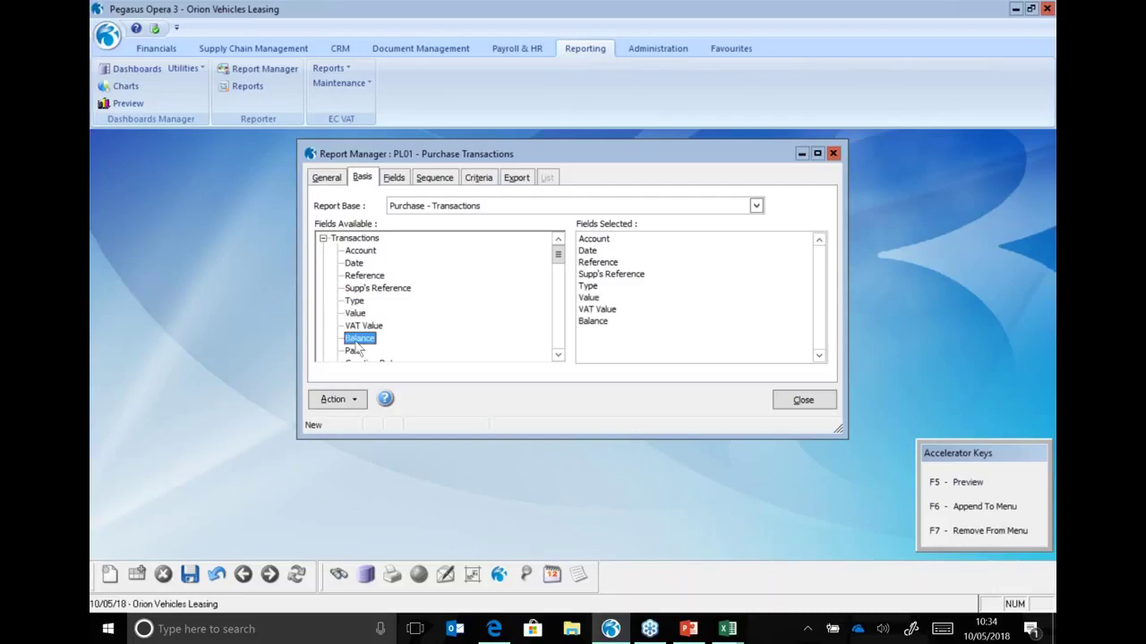
# Step: Add the Name field from the Accounts (PL) group to the report's selected fields
pyautogui.doubleClick(324, 239)
pyautogui.click(558, 355)
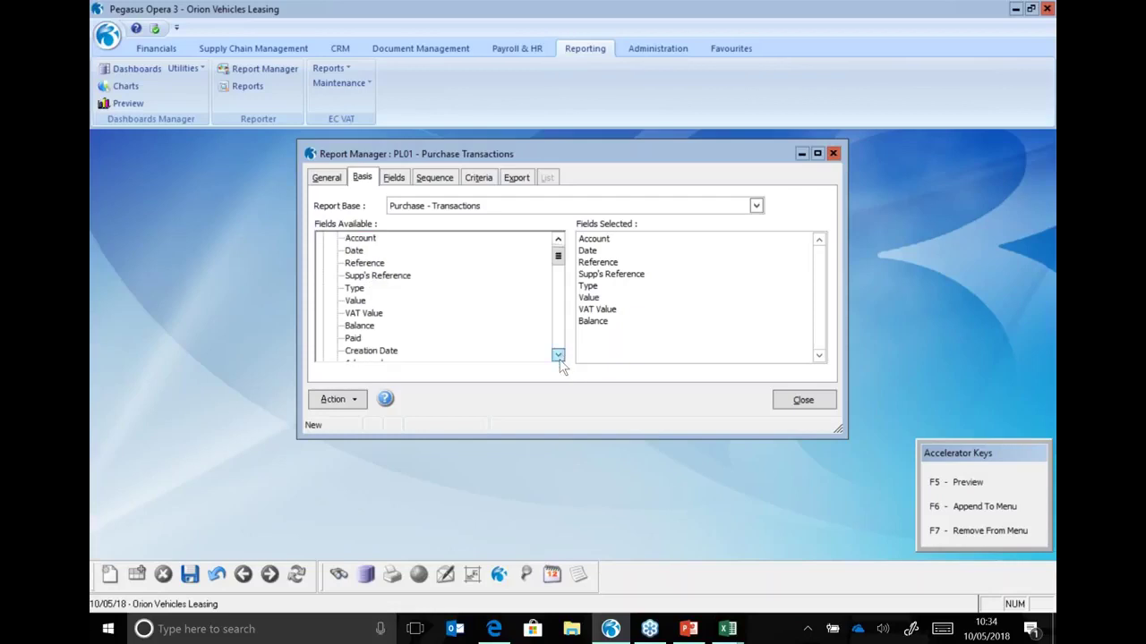
pyautogui.click(557, 355)
pyautogui.click(558, 355)
pyautogui.click(557, 356)
pyautogui.click(557, 356)
pyautogui.click(558, 355)
pyautogui.click(558, 355)
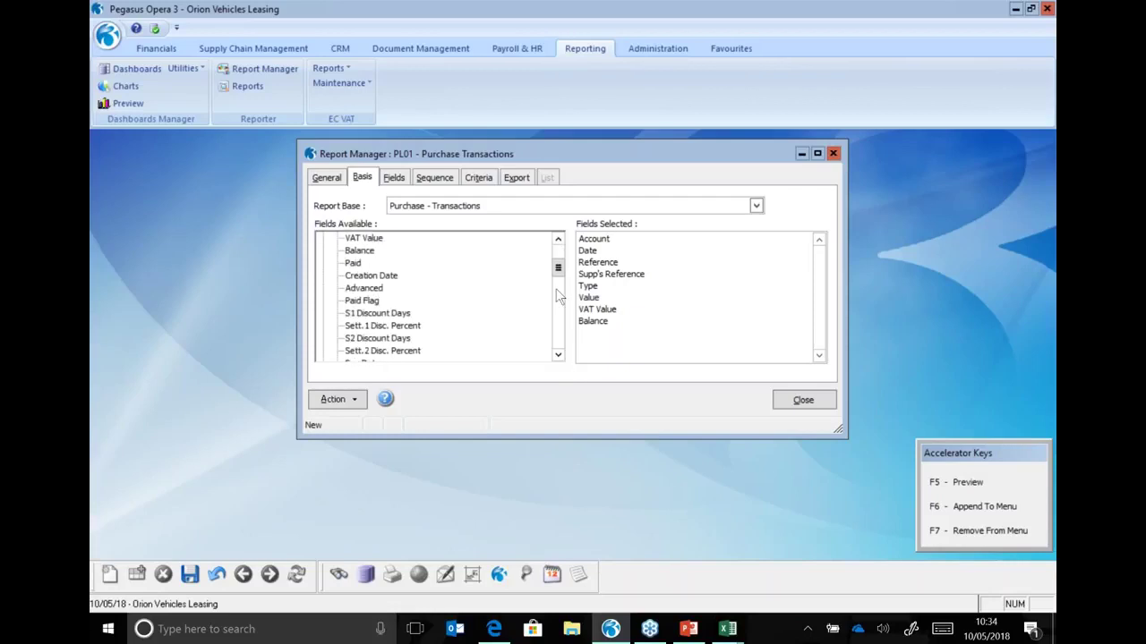
pyautogui.moveTo(558, 267); pyautogui.dragTo(555, 253)
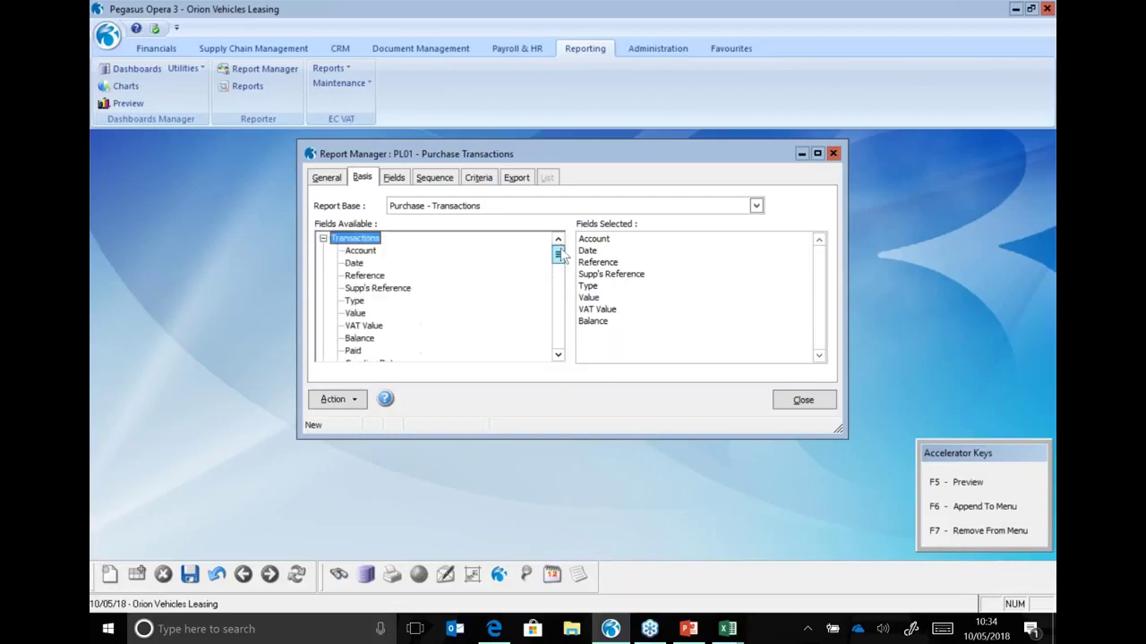
pyautogui.click(323, 239)
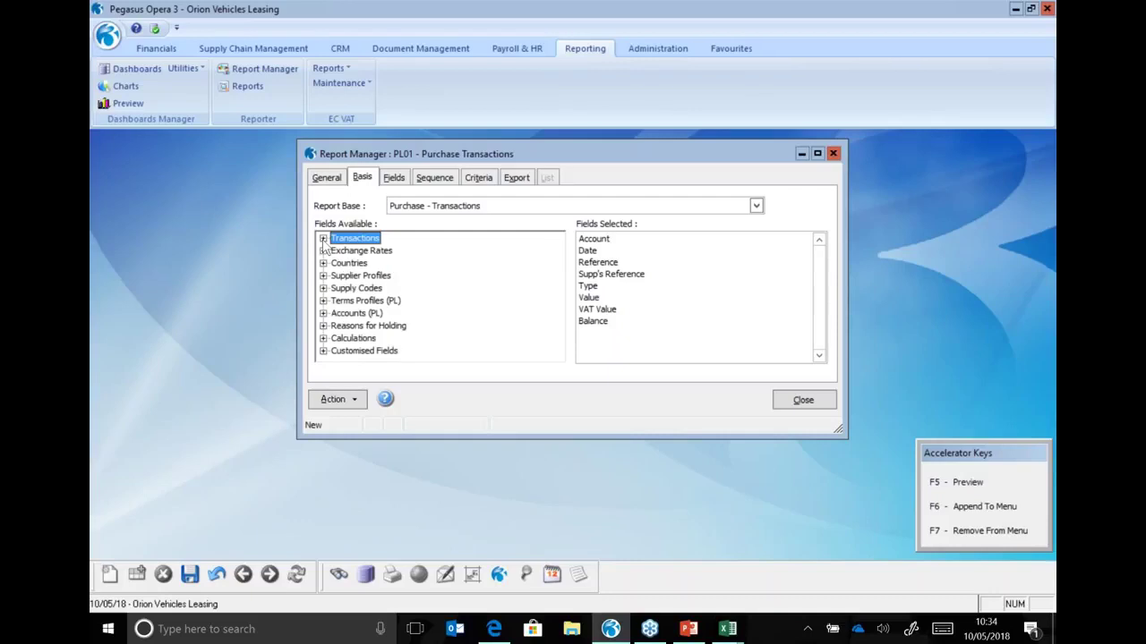
pyautogui.click(324, 313)
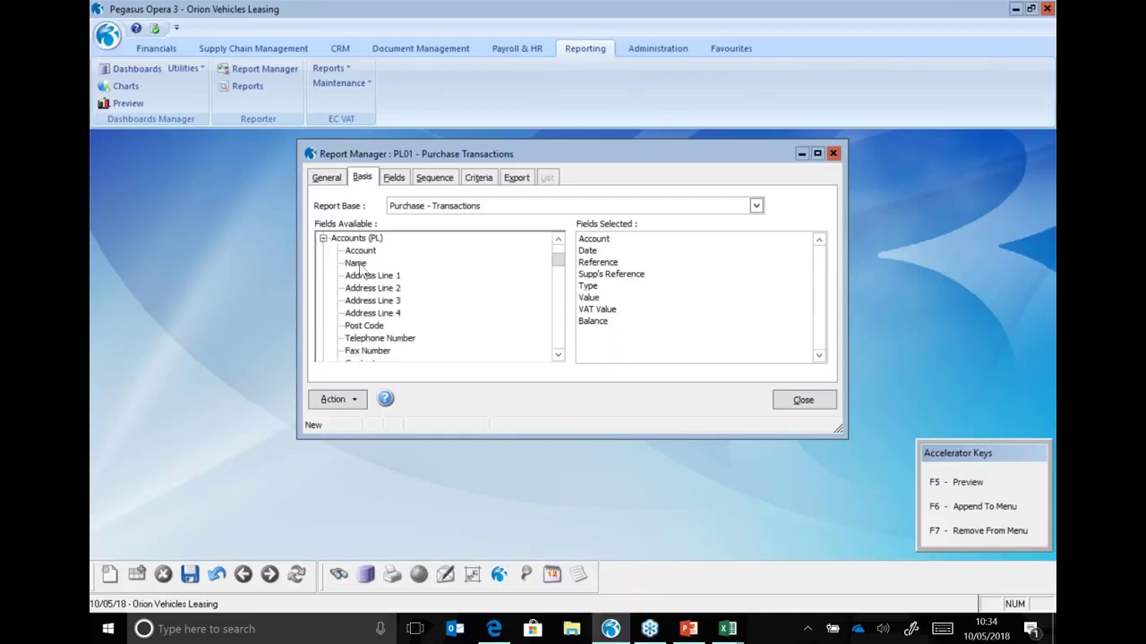
pyautogui.doubleClick(361, 265)
pyautogui.click(323, 239)
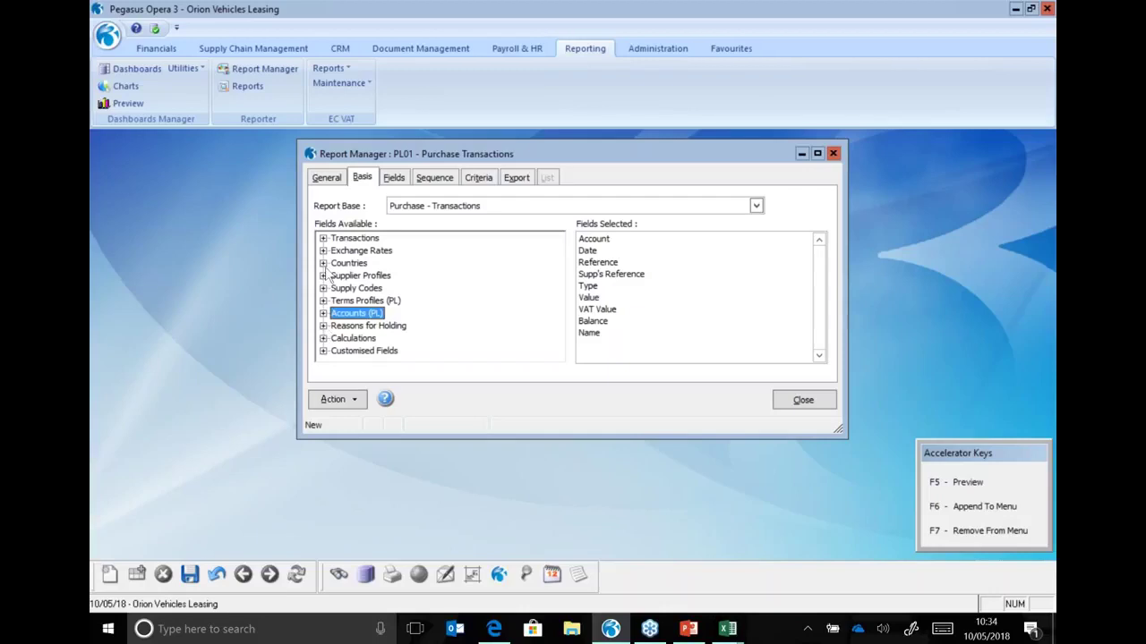
# Step: Examine the remaining fields available in the Transactions group, from Account through to Last Payment
pyautogui.click(324, 239)
pyautogui.click(558, 356)
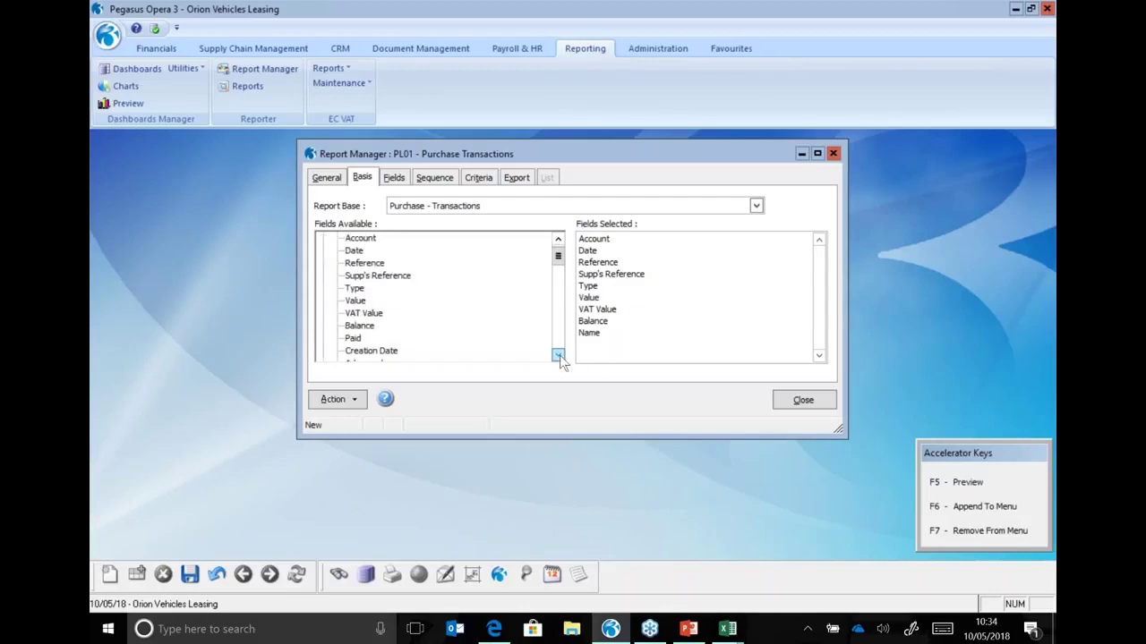
pyautogui.click(557, 356)
pyautogui.click(558, 355)
pyautogui.click(557, 355)
pyautogui.click(558, 355)
pyautogui.click(558, 356)
pyautogui.click(557, 356)
pyautogui.click(557, 356)
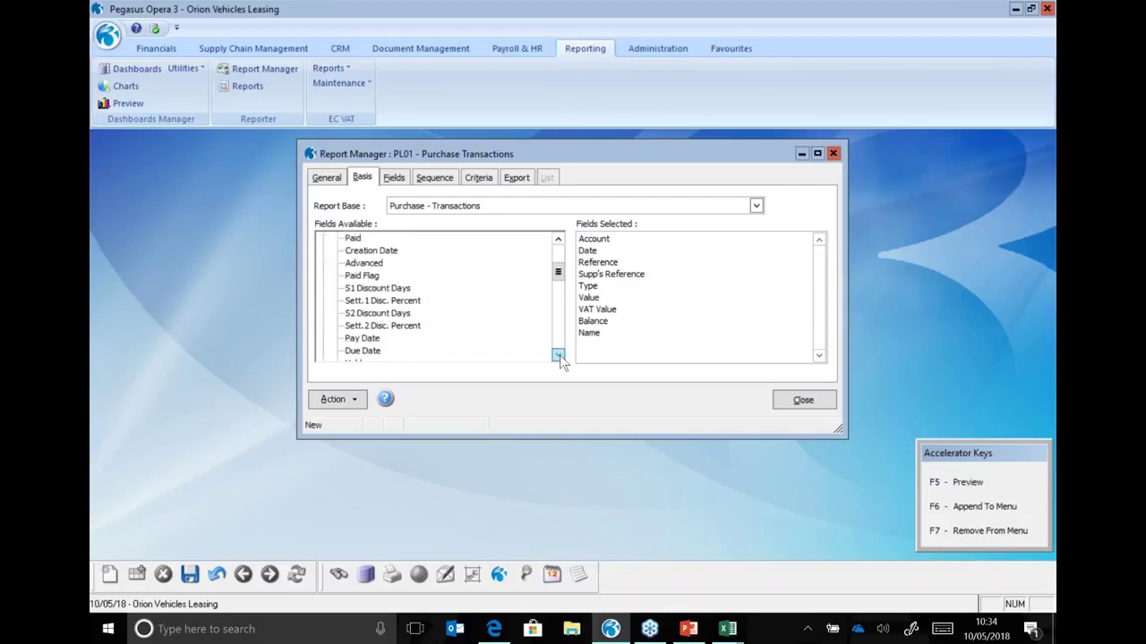
pyautogui.click(558, 355)
pyautogui.click(557, 355)
pyautogui.click(558, 355)
pyautogui.click(557, 355)
pyautogui.click(558, 355)
pyautogui.click(557, 355)
pyautogui.click(558, 355)
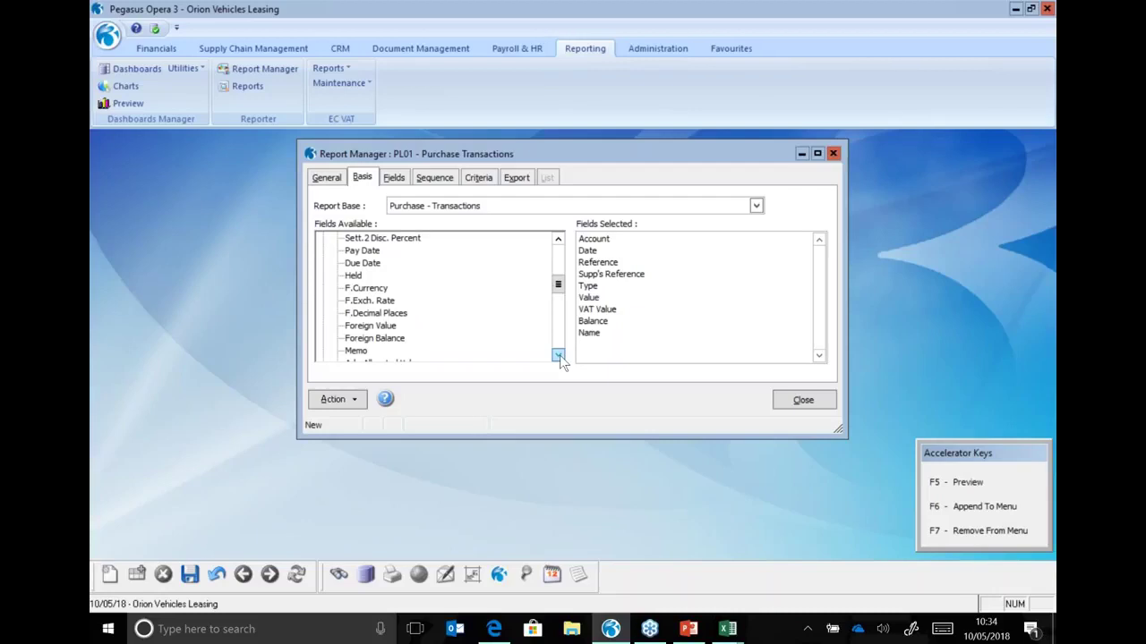
pyautogui.click(558, 356)
pyautogui.click(558, 355)
pyautogui.click(557, 355)
pyautogui.click(558, 356)
pyautogui.click(558, 355)
pyautogui.click(558, 355)
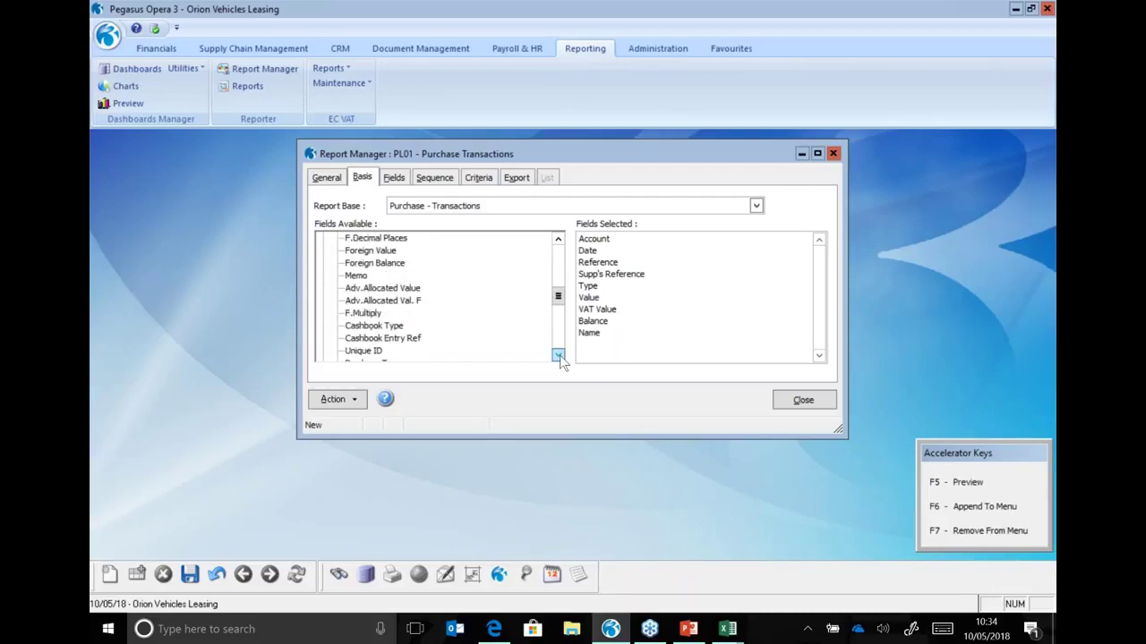
pyautogui.click(558, 355)
pyautogui.click(558, 356)
pyautogui.click(558, 356)
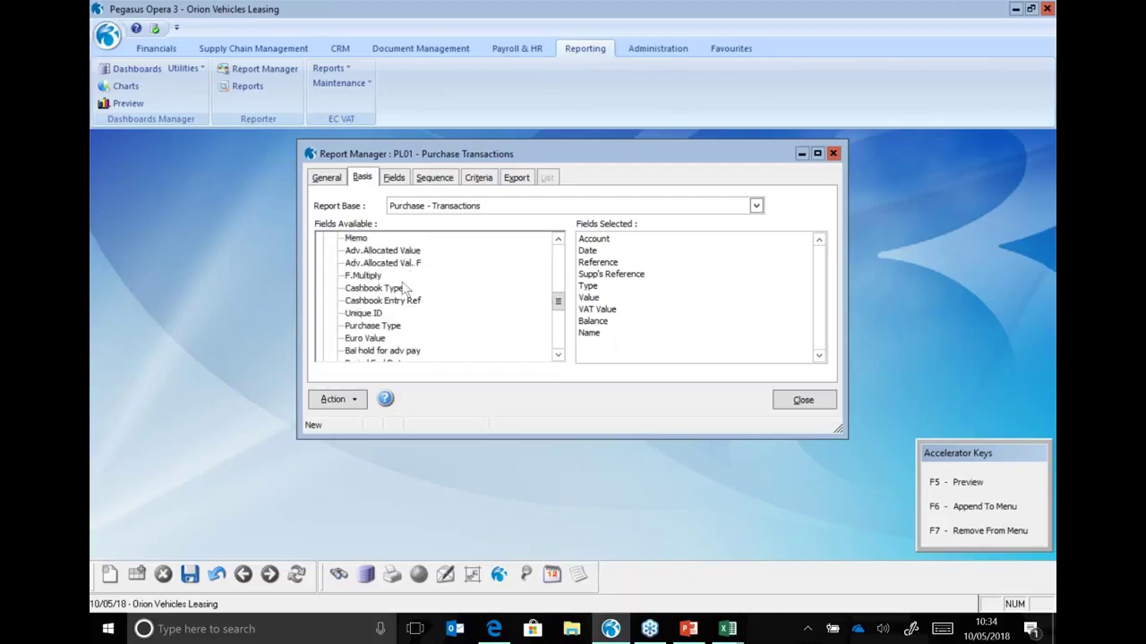
pyautogui.click(557, 356)
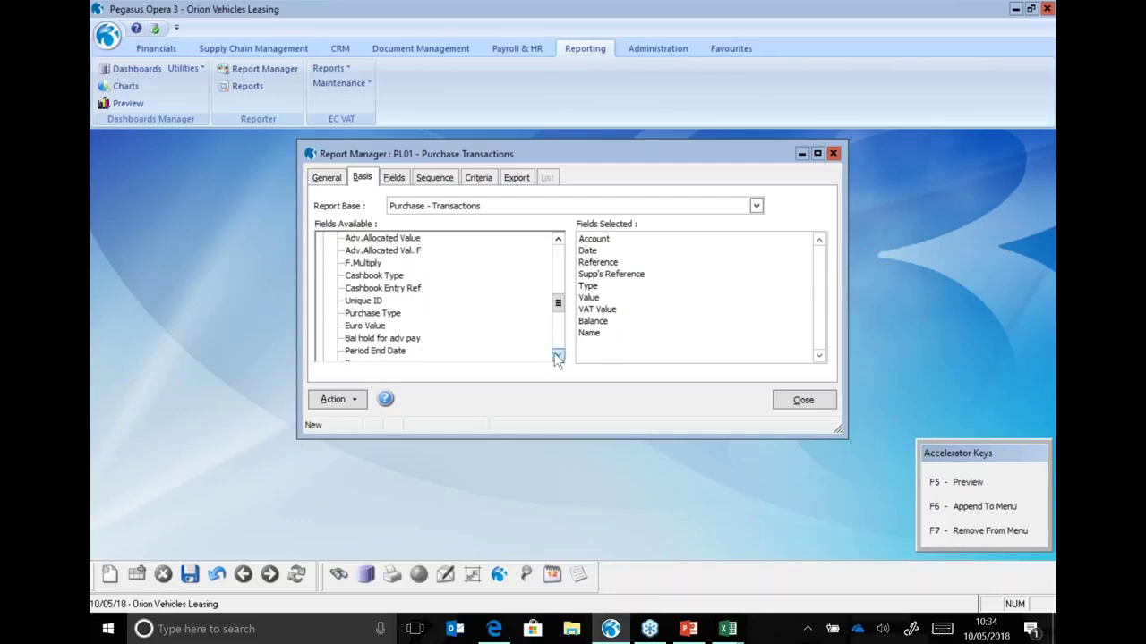
pyautogui.click(558, 356)
pyautogui.click(557, 356)
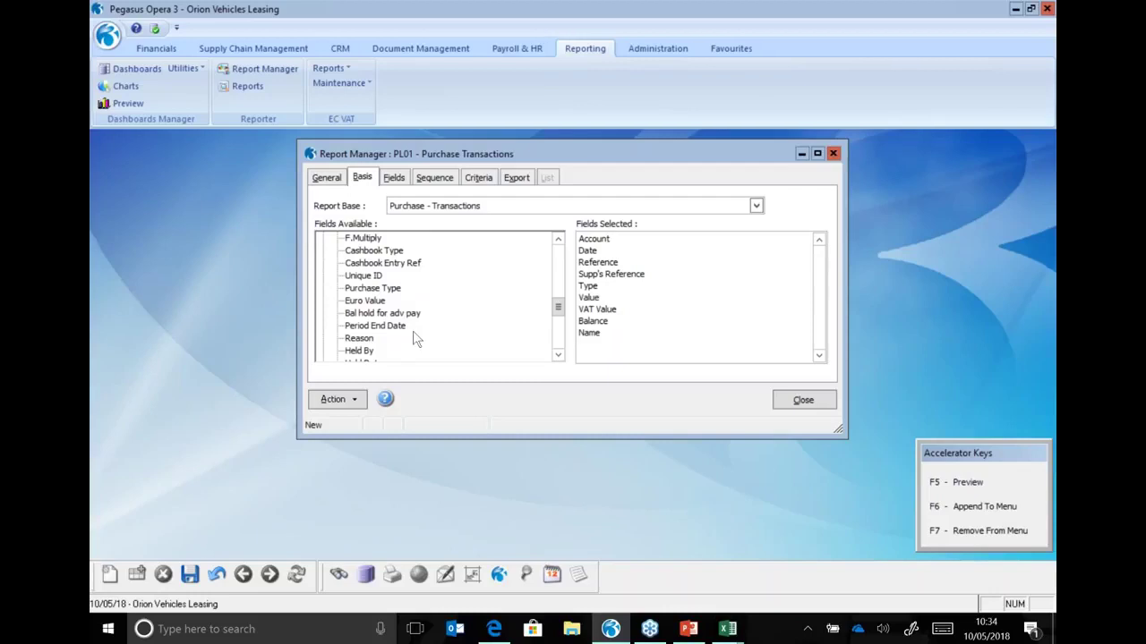
pyautogui.click(557, 355)
pyautogui.click(558, 355)
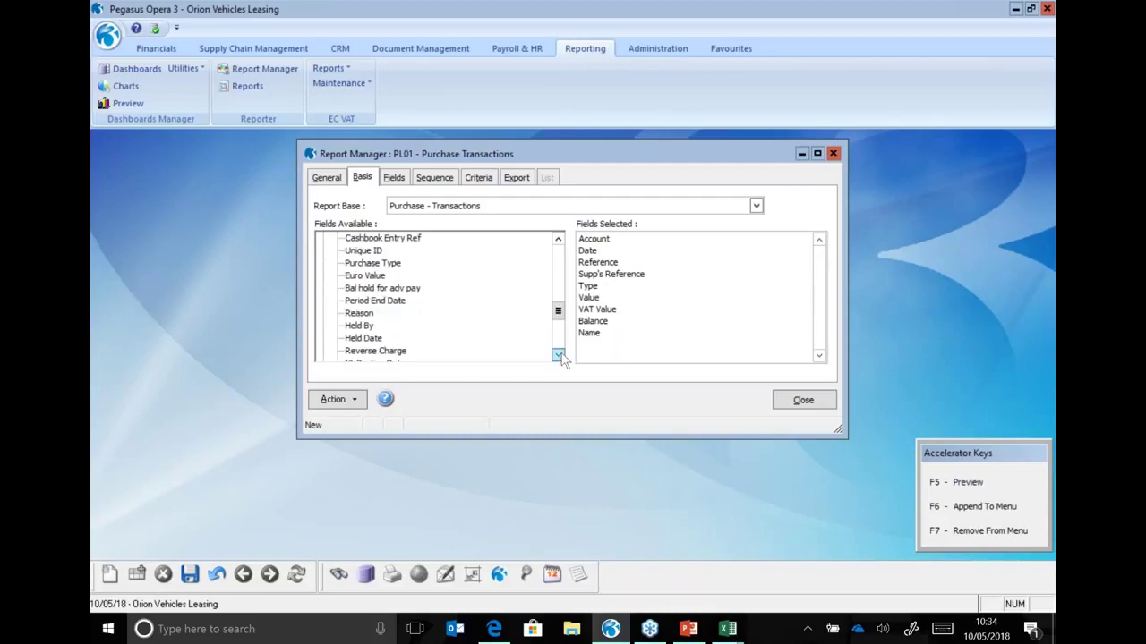
pyautogui.click(558, 355)
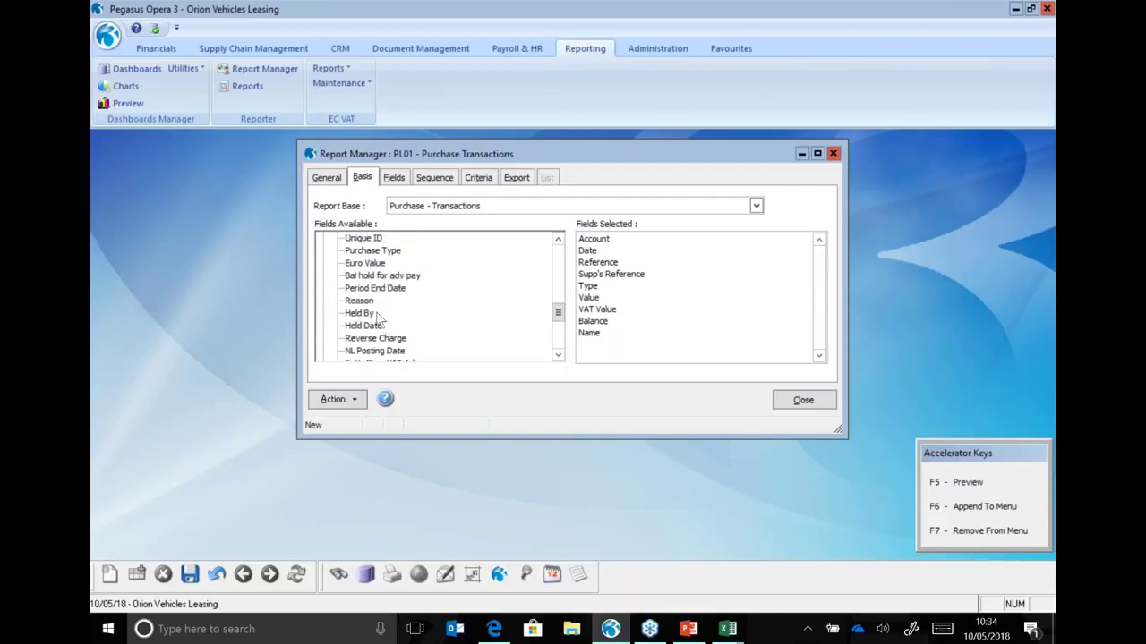
pyautogui.click(558, 356)
pyautogui.click(558, 355)
pyautogui.click(558, 355)
pyautogui.click(557, 355)
pyautogui.click(557, 356)
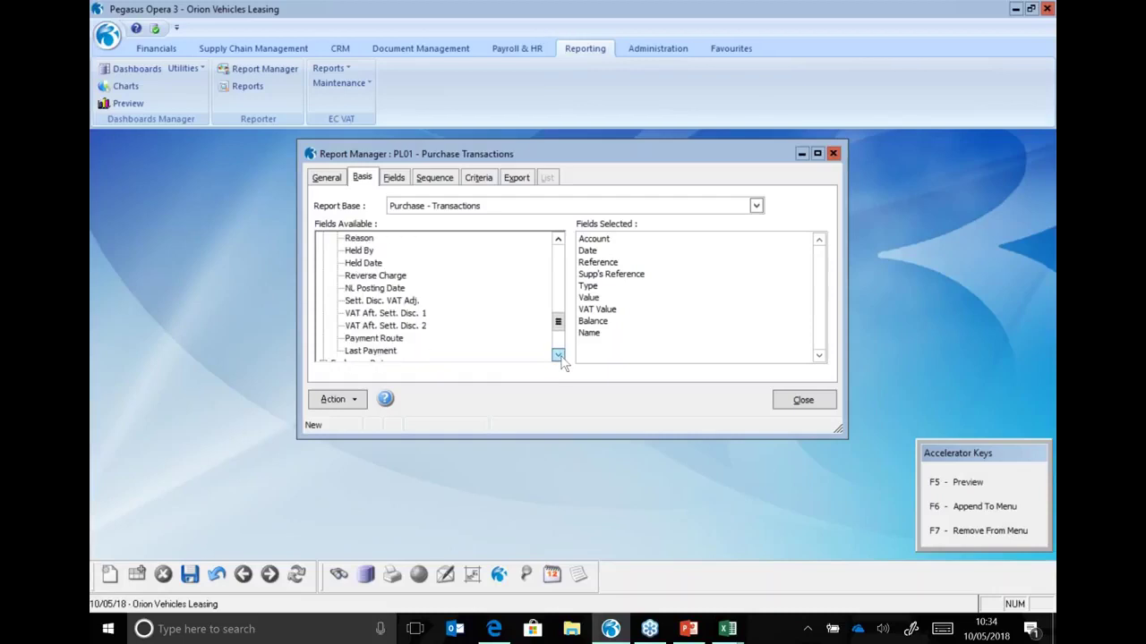
pyautogui.moveTo(557, 324); pyautogui.dragTo(557, 250)
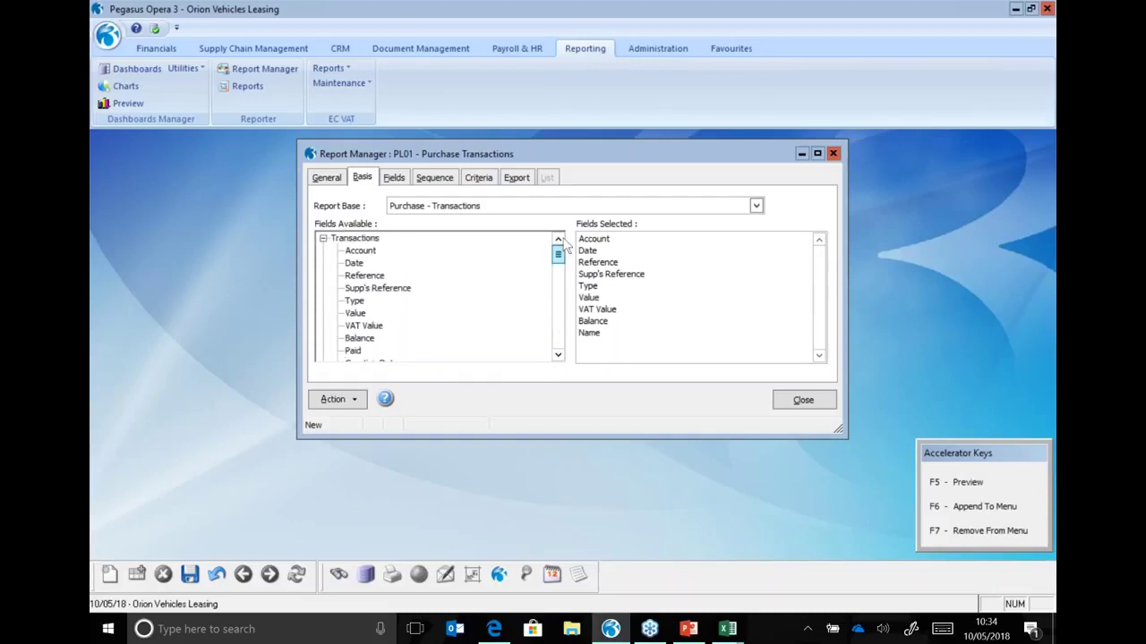
pyautogui.click(323, 239)
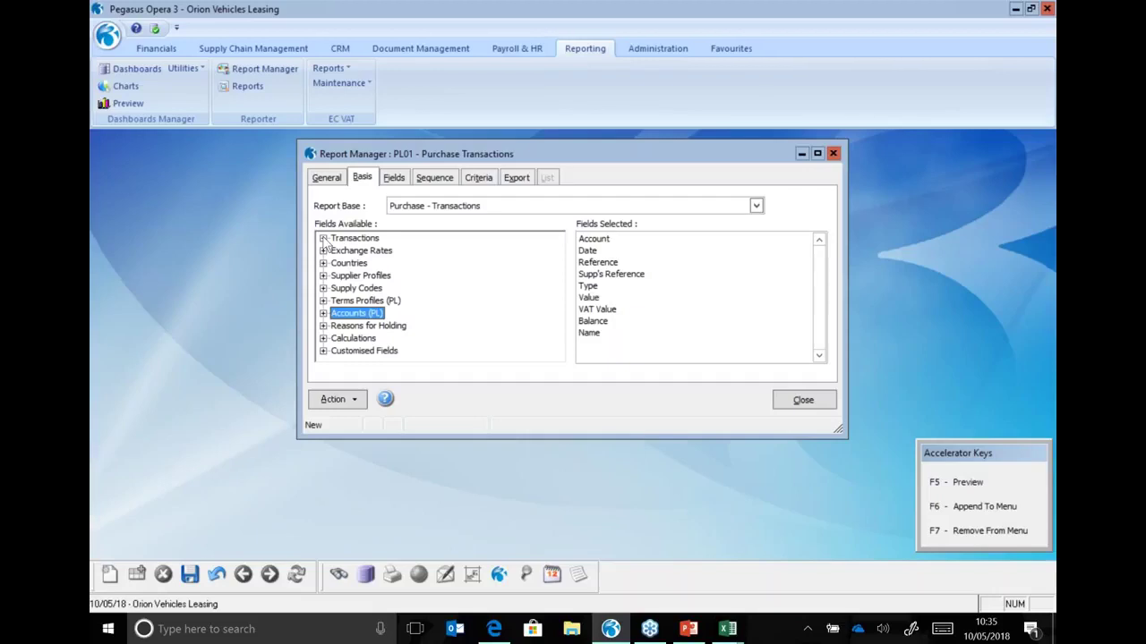
# Step: Place the Name field directly after Account in the field order and set the Value field's total column to Sum
pyautogui.click(395, 178)
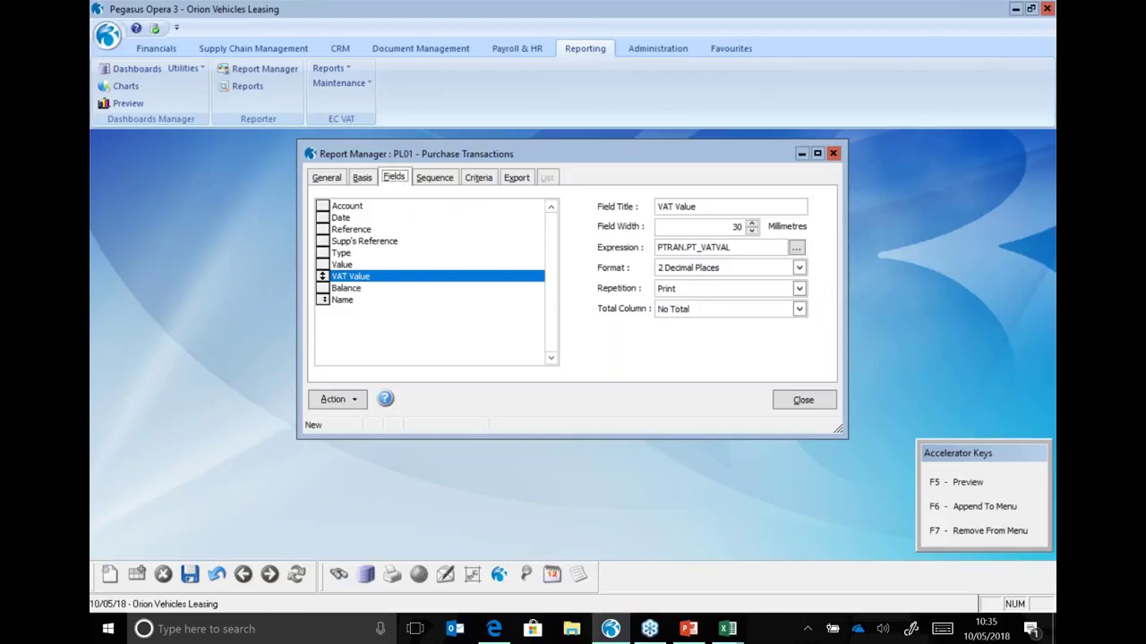
pyautogui.moveTo(322, 300); pyautogui.dragTo(322, 218)
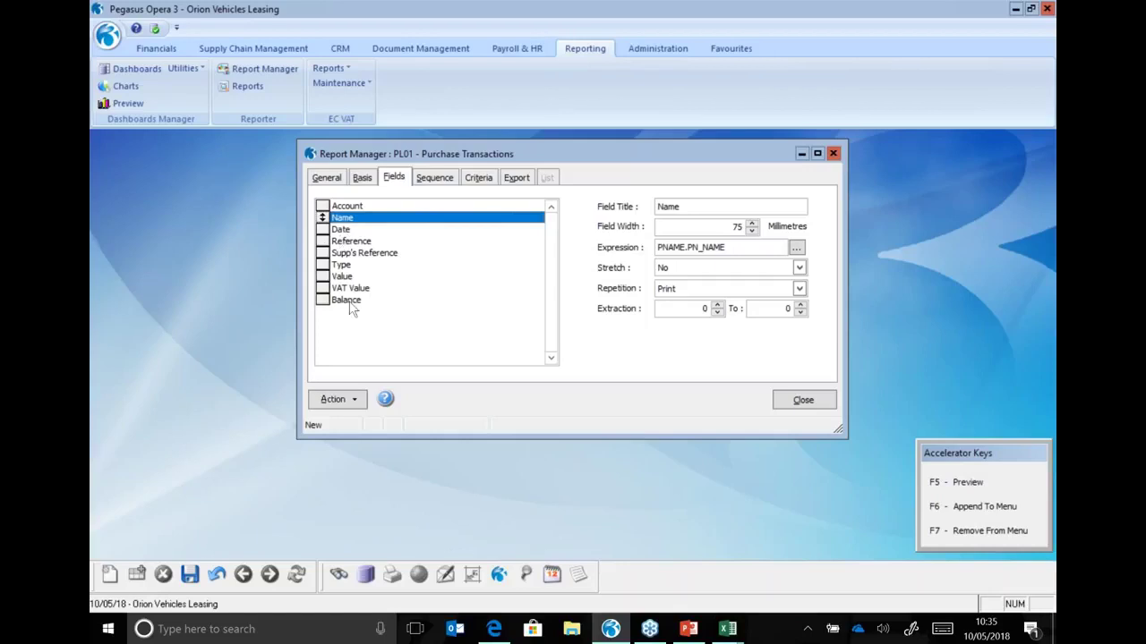
pyautogui.click(344, 277)
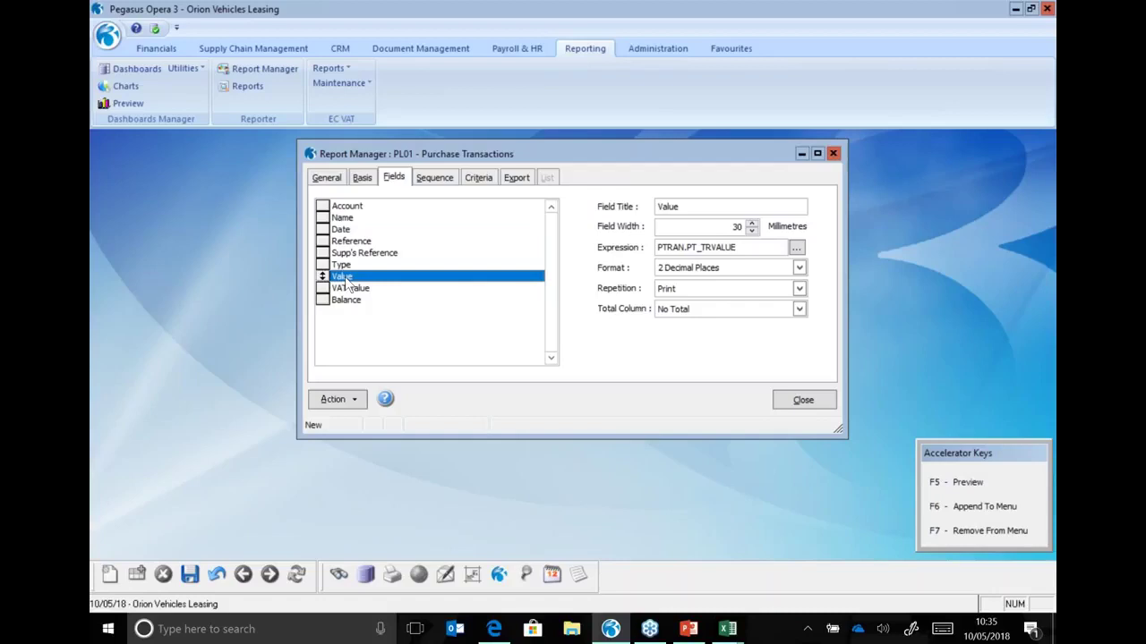
pyautogui.click(799, 309)
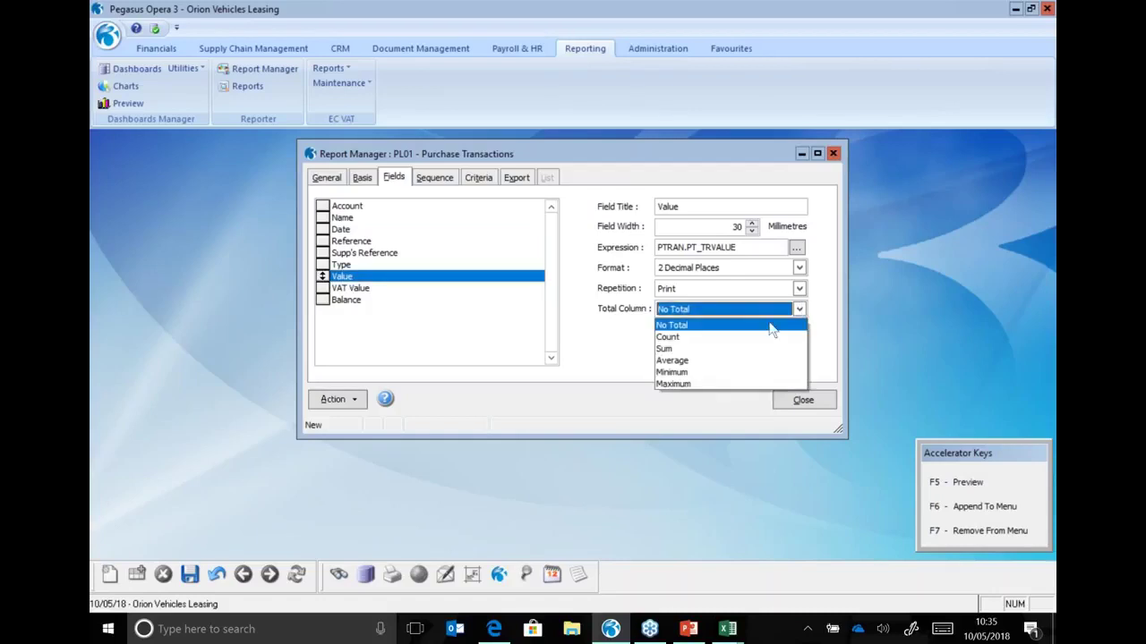
pyautogui.click(729, 351)
# Step: Set the Balance field's total column to Sum
pyautogui.click(358, 300)
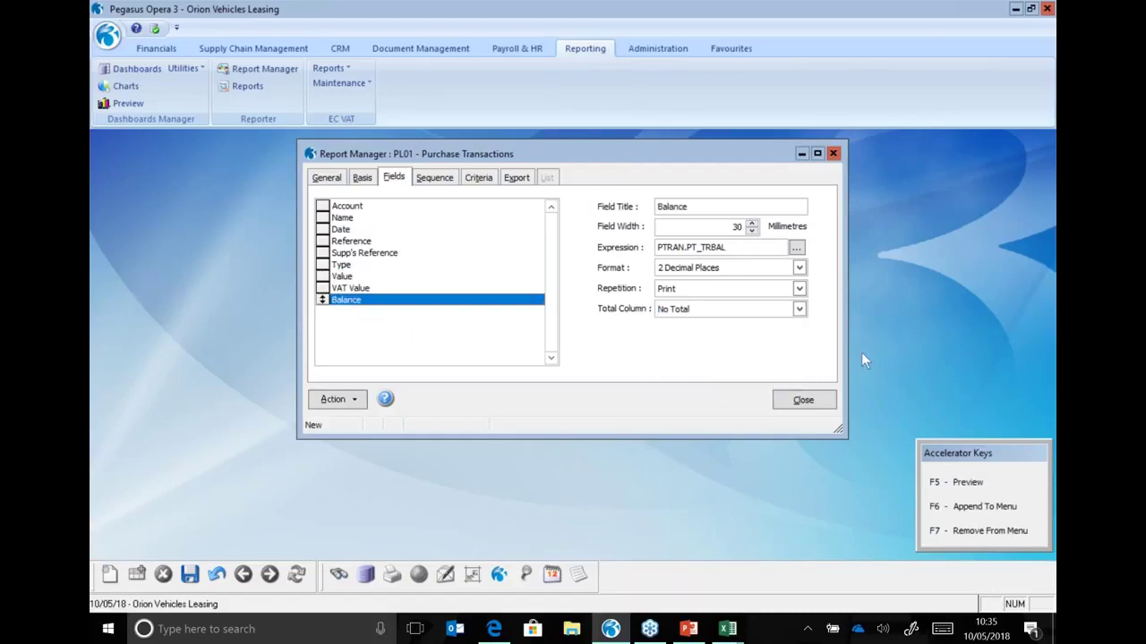
pyautogui.click(797, 310)
pyautogui.click(706, 360)
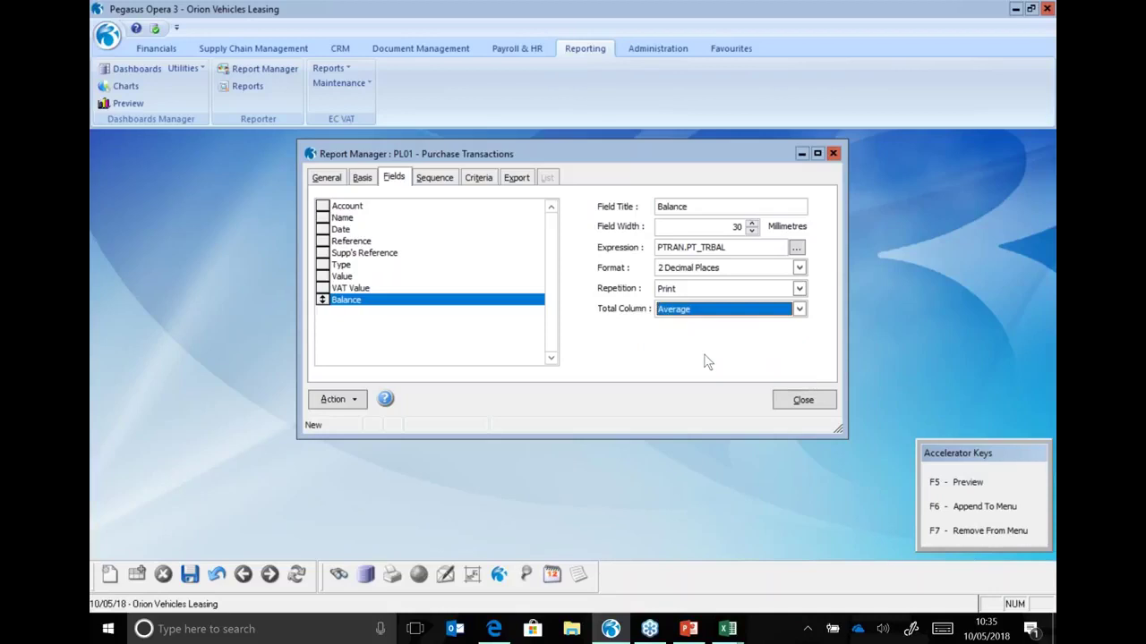
pyautogui.click(797, 310)
pyautogui.click(752, 349)
pyautogui.press('Tab')
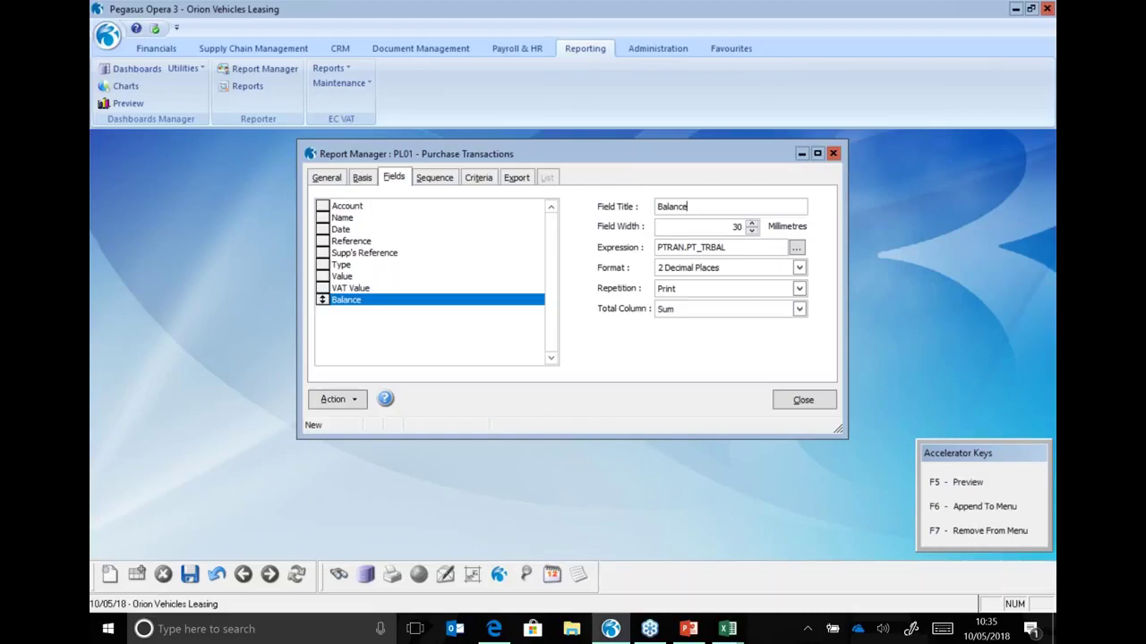
# Step: Review the number format options available for the Balance field
pyautogui.click(722, 212)
pyautogui.click(730, 270)
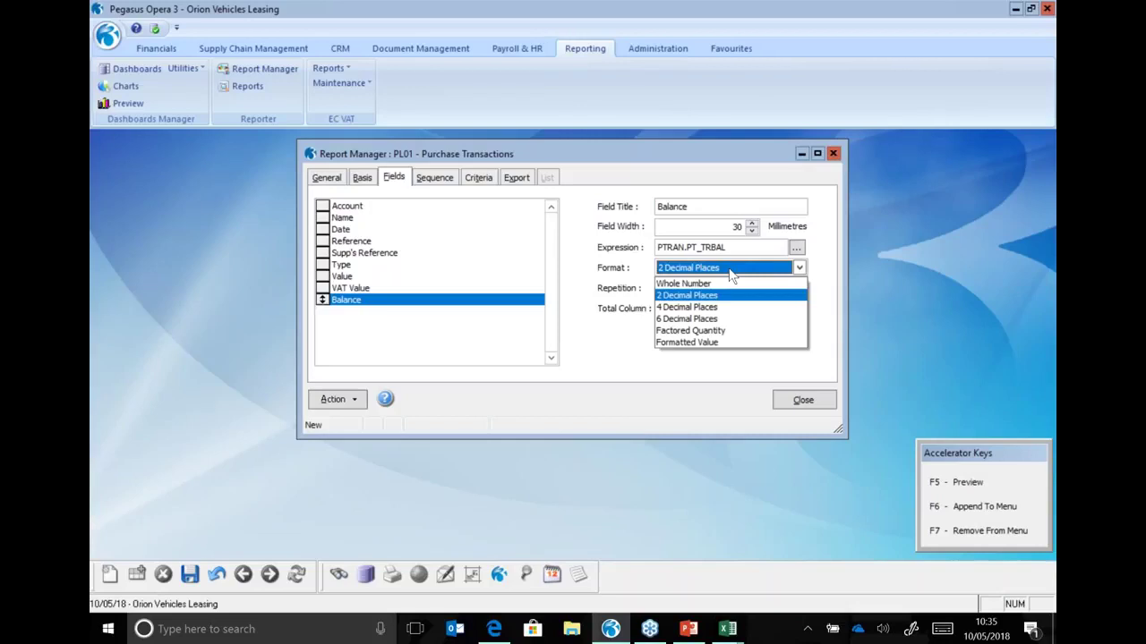
pyautogui.click(730, 271)
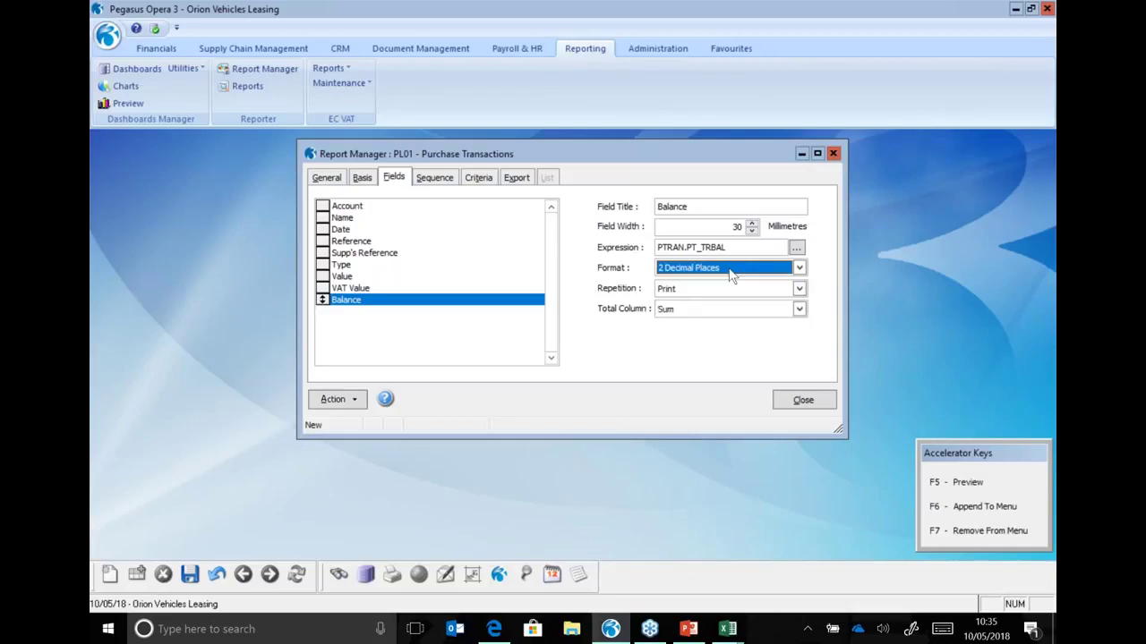
# Step: Set the report's first sort key to Account
pyautogui.click(435, 178)
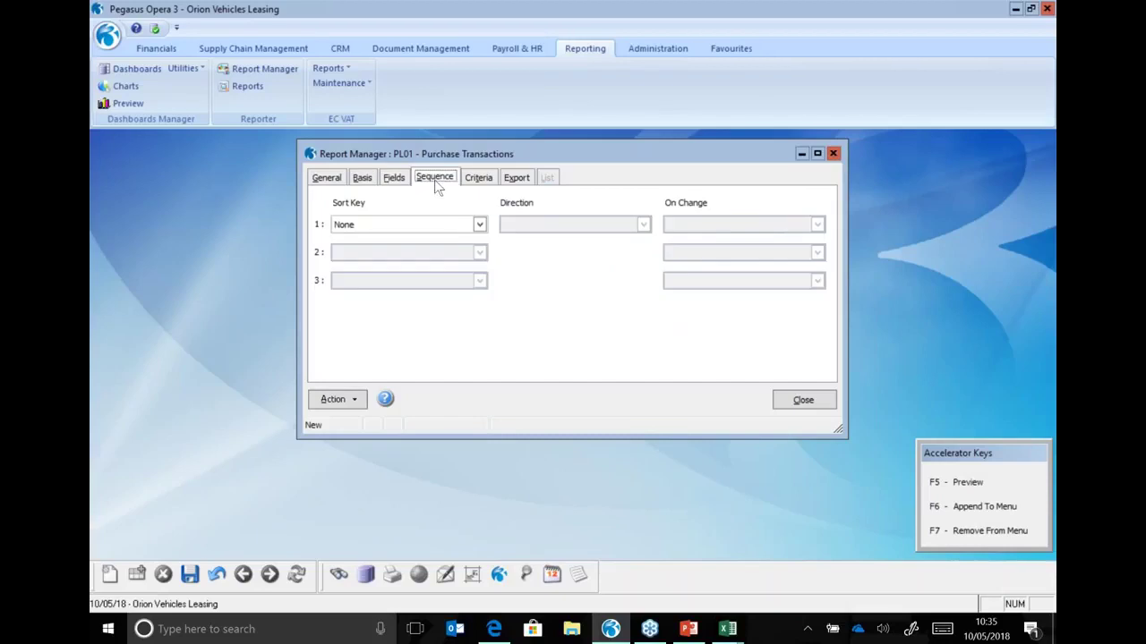
pyautogui.click(479, 224)
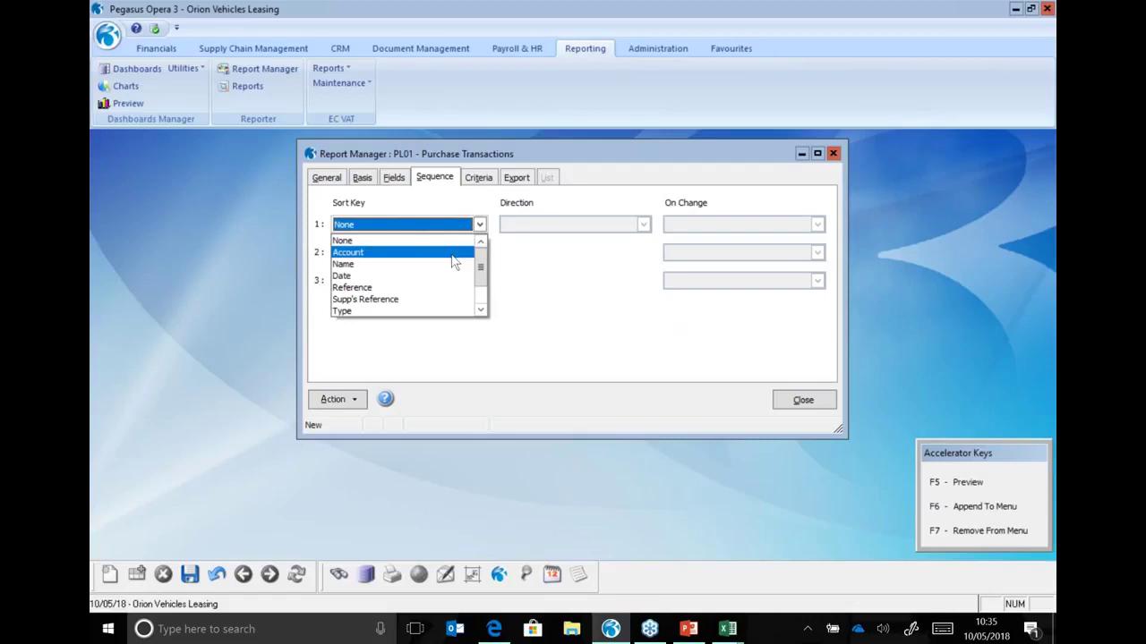
pyautogui.click(454, 254)
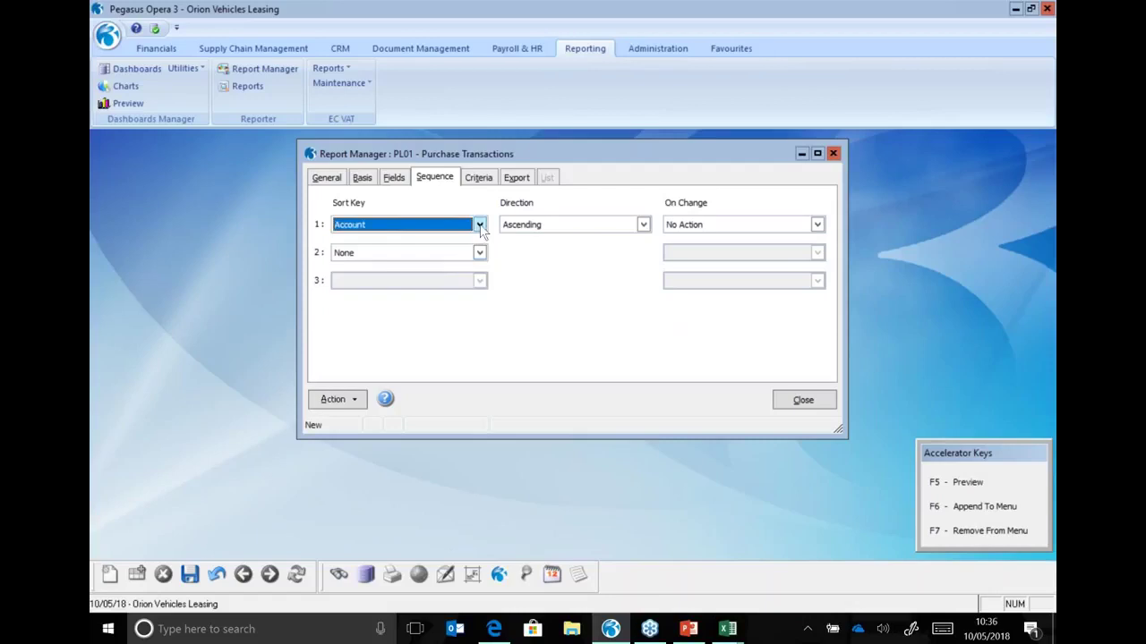
# Step: Try Balance as the first sort key and return the key to Account
pyautogui.click(480, 225)
pyautogui.scroll(-2, 482, 292)
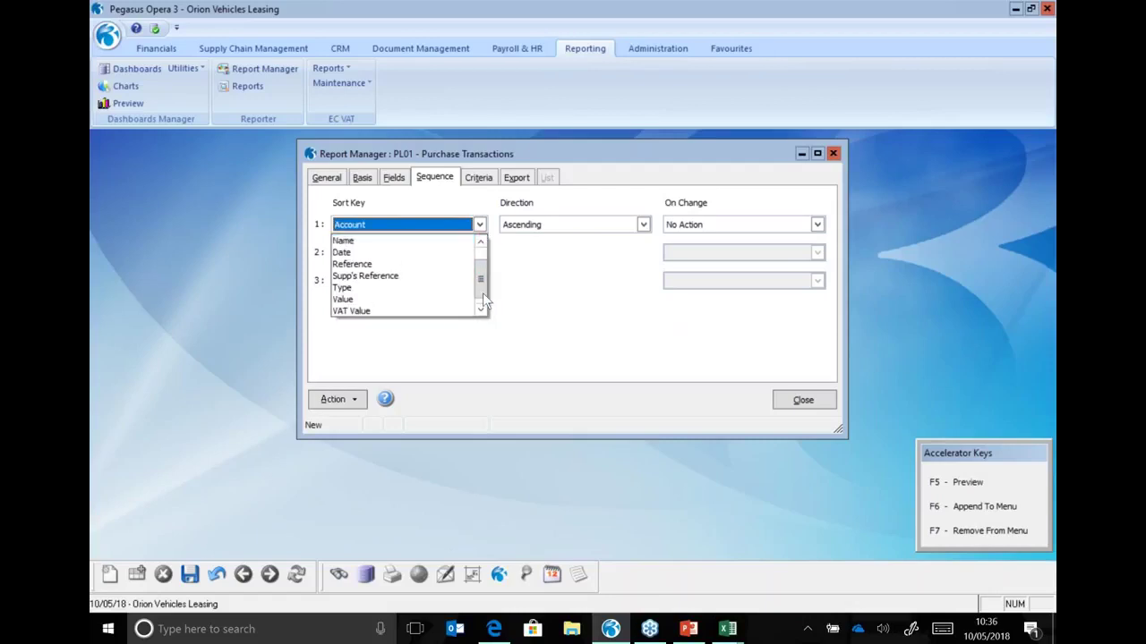
pyautogui.click(423, 310)
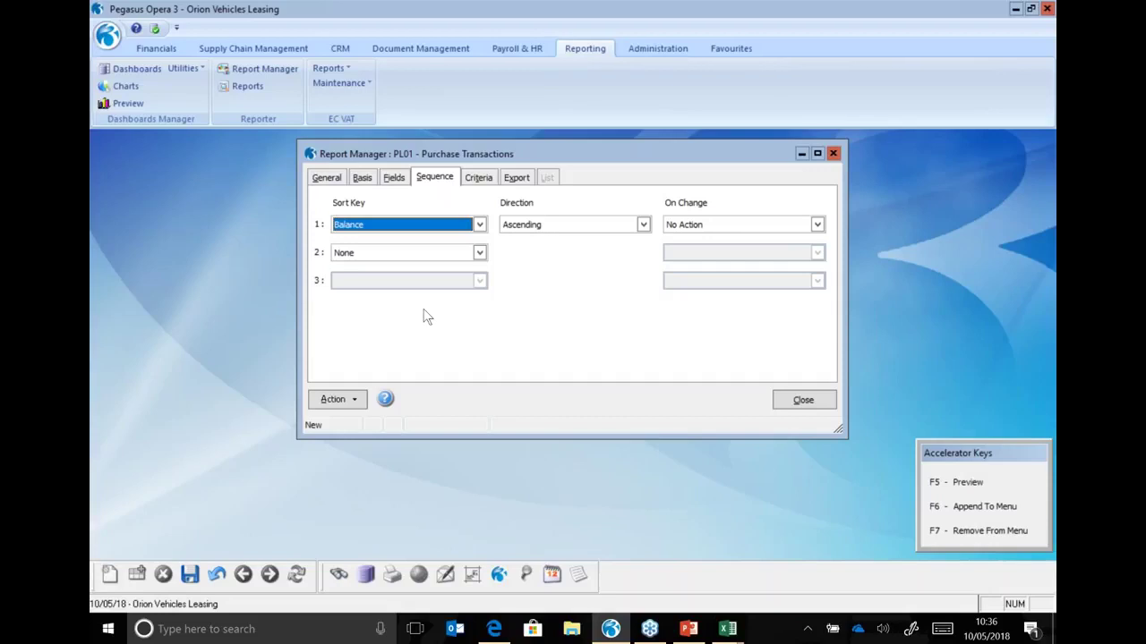
pyautogui.click(480, 224)
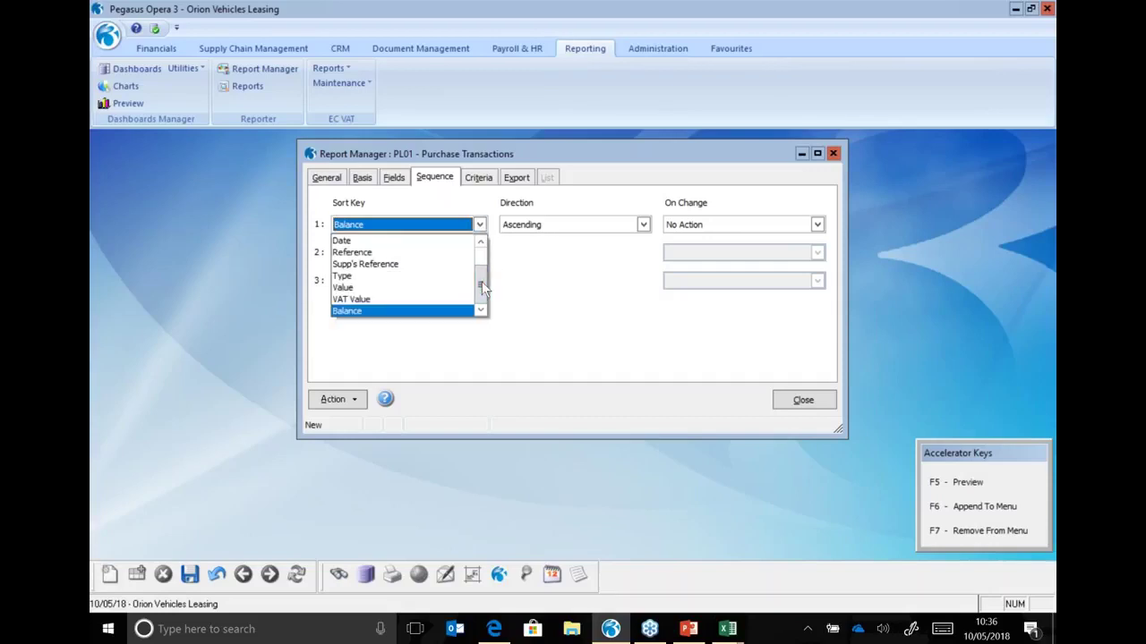
pyautogui.scroll(1, 481, 277)
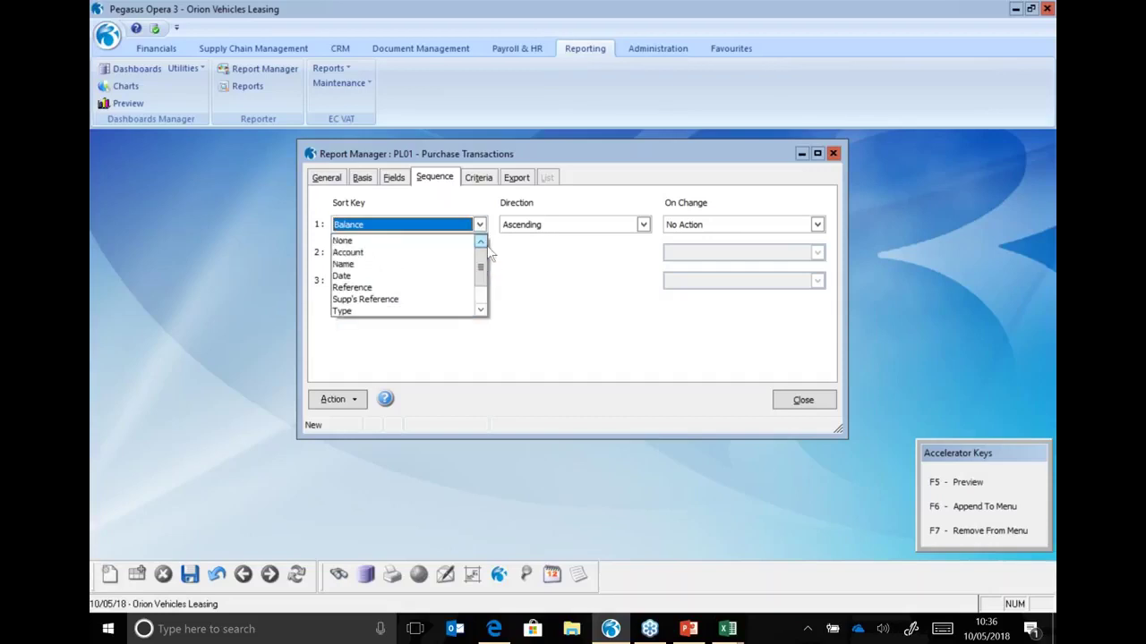
pyautogui.click(408, 253)
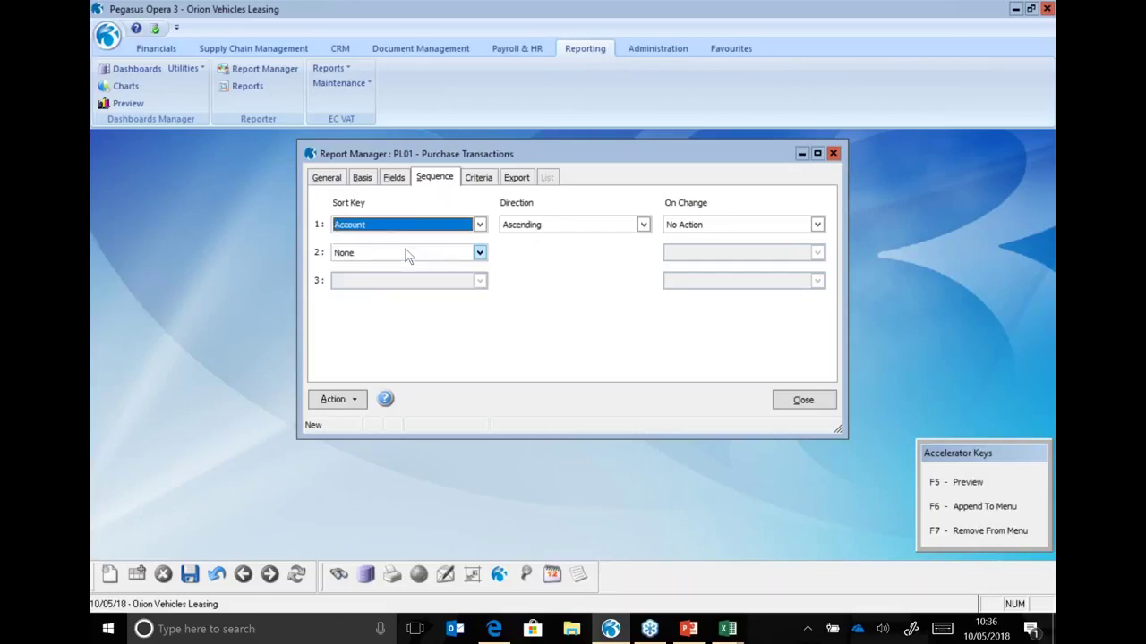
# Step: Keep the Account sort direction as Ascending and have it print a subtotal on each change of account
pyautogui.click(643, 224)
pyautogui.click(627, 254)
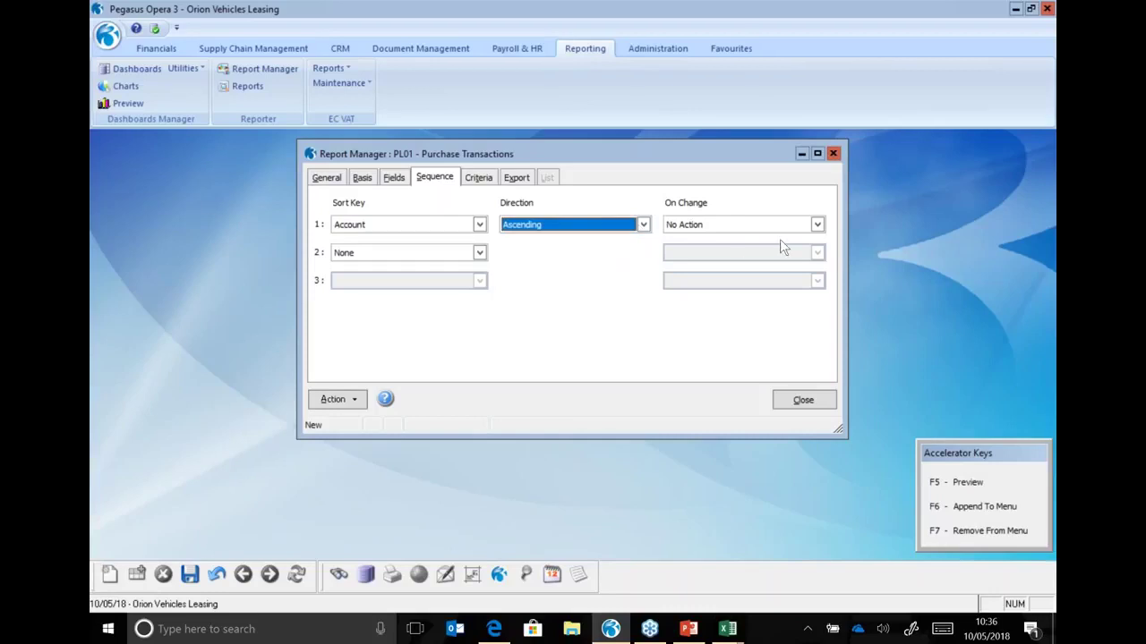
pyautogui.click(817, 225)
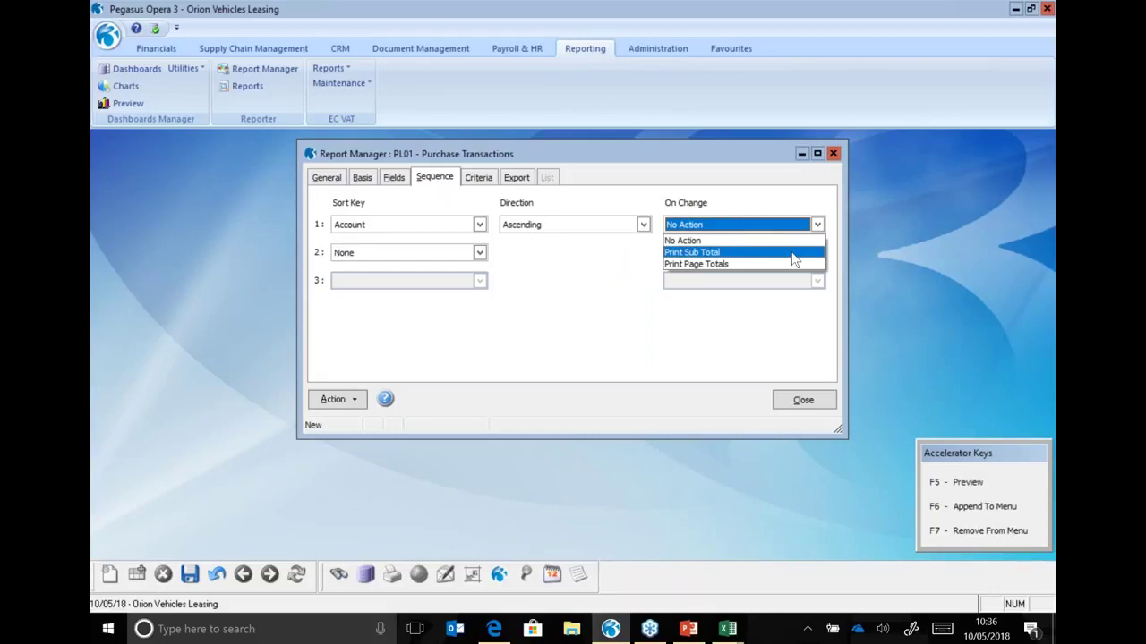
pyautogui.click(793, 254)
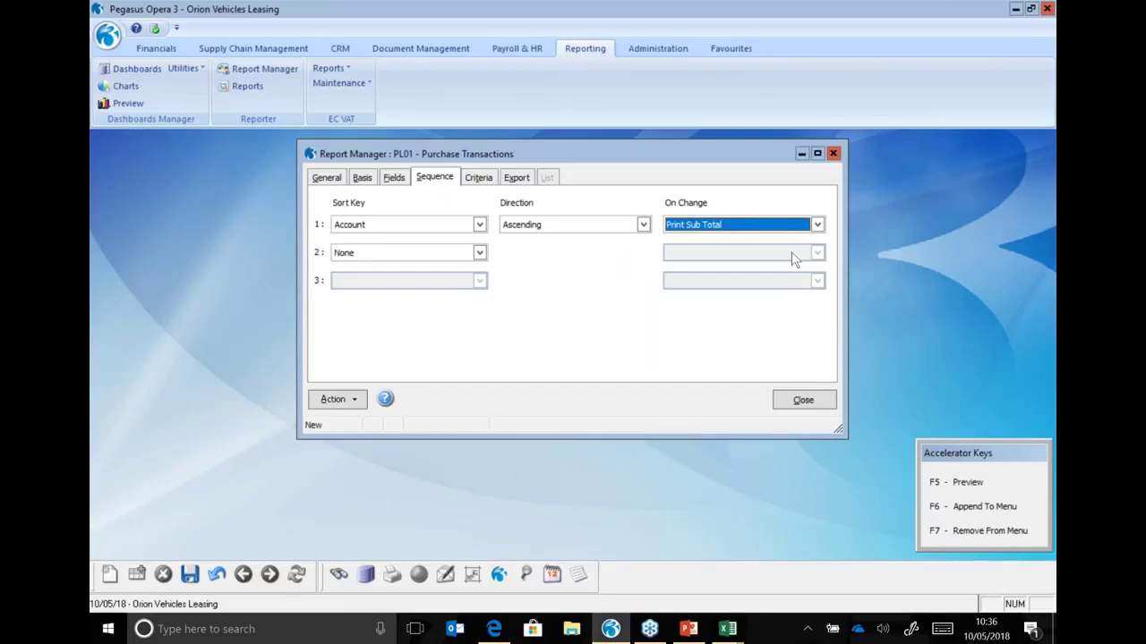
# Step: Save the report without selection criteria and publish a preview of it to screen in the Standard Report layout
pyautogui.click(481, 183)
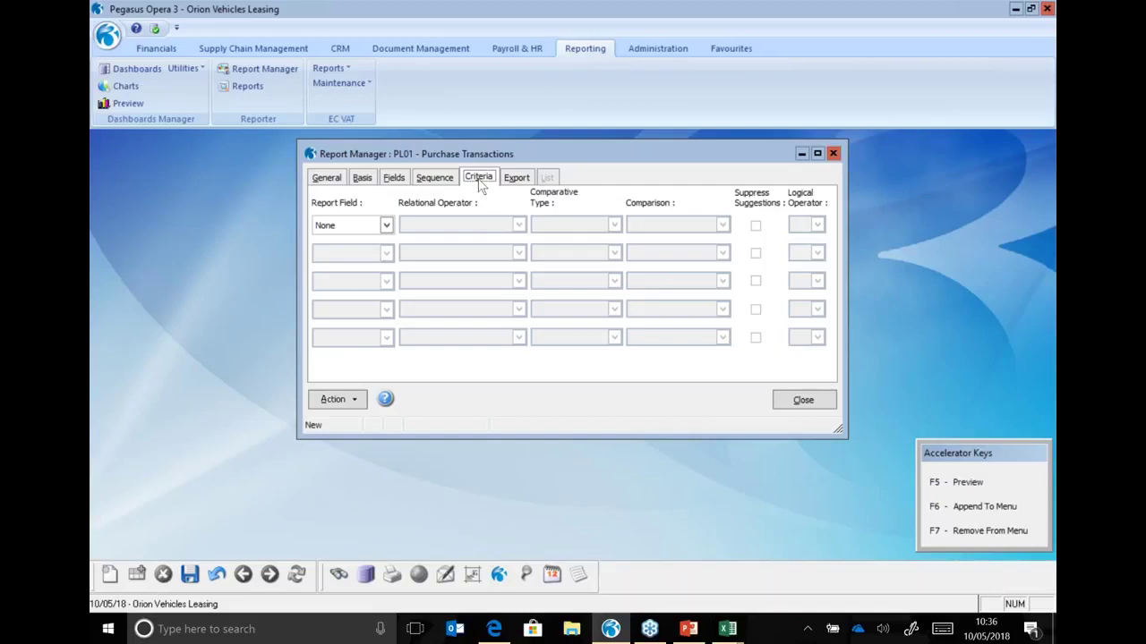
pyautogui.click(191, 574)
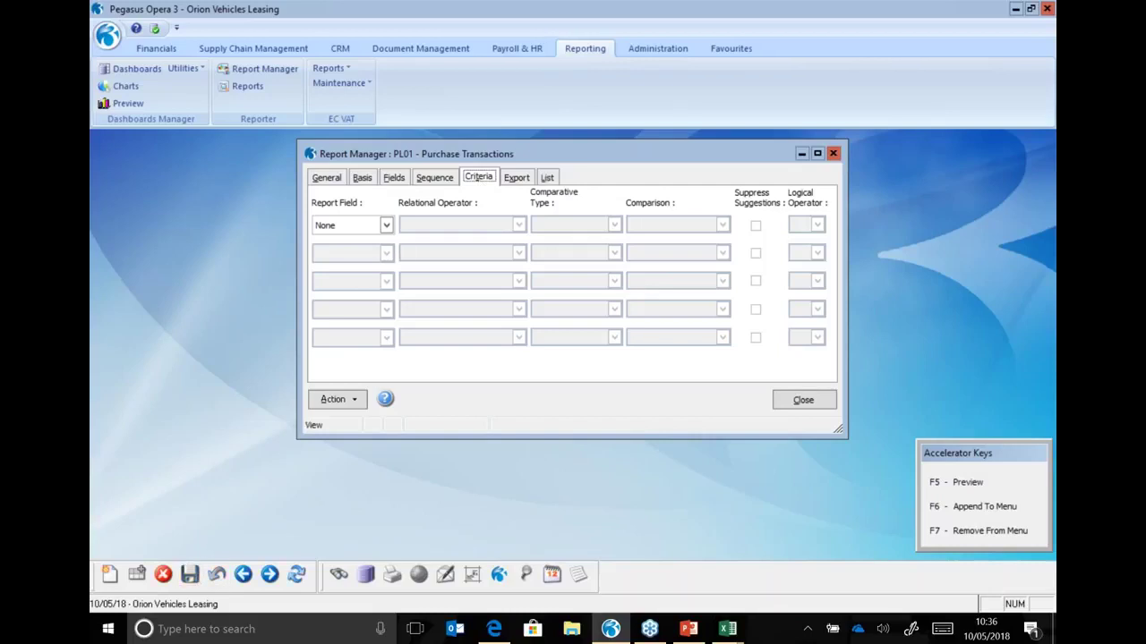
pyautogui.click(352, 402)
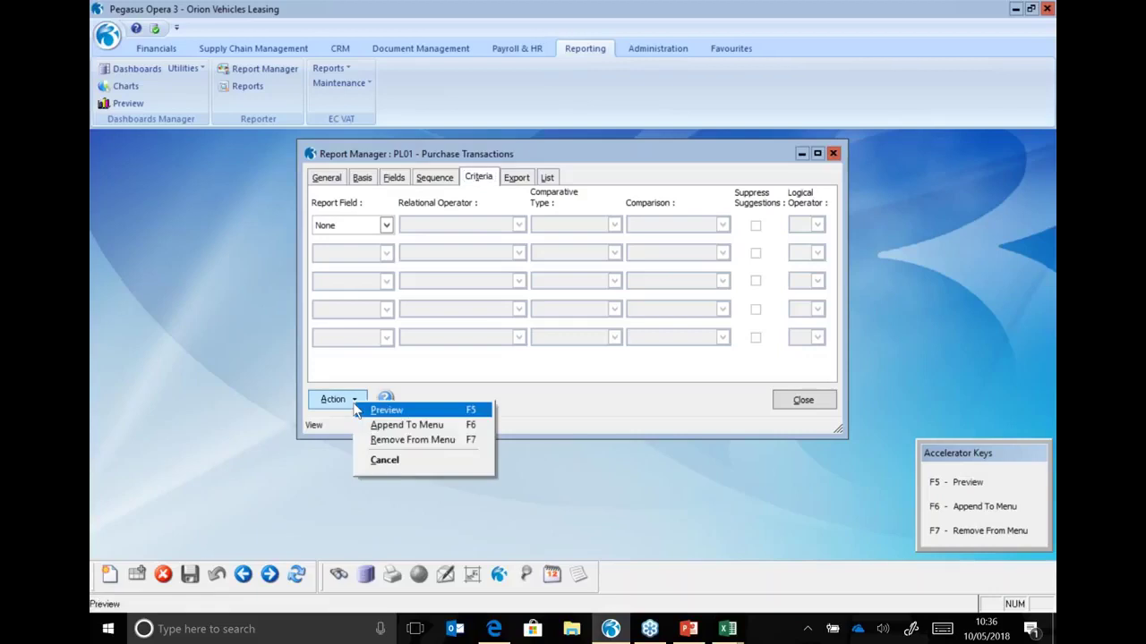
pyautogui.click(406, 409)
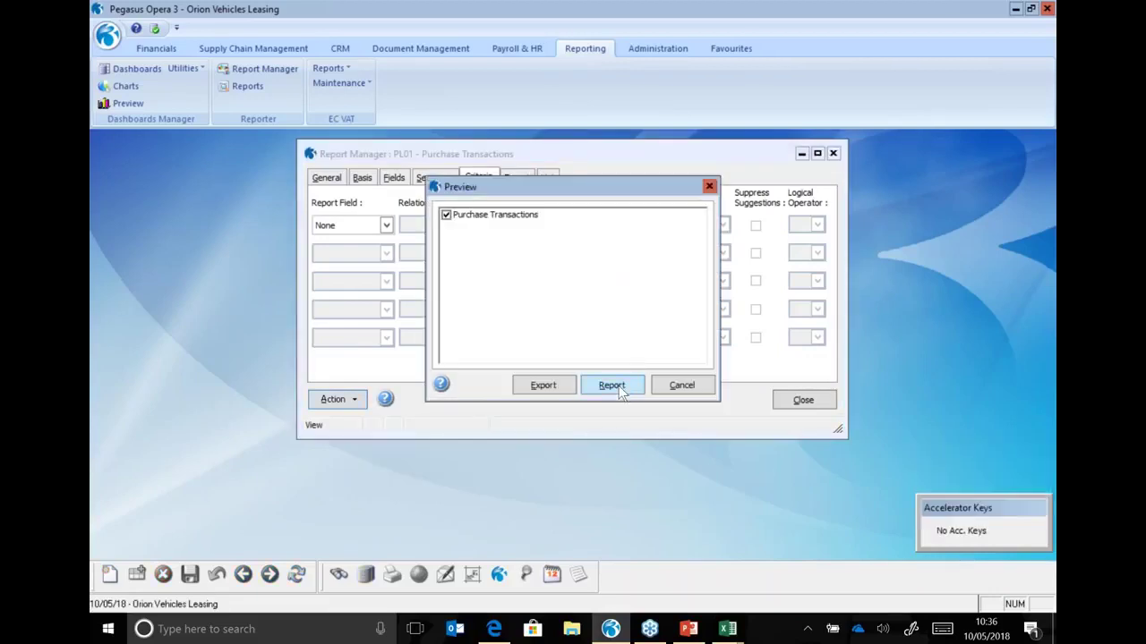
pyautogui.click(618, 388)
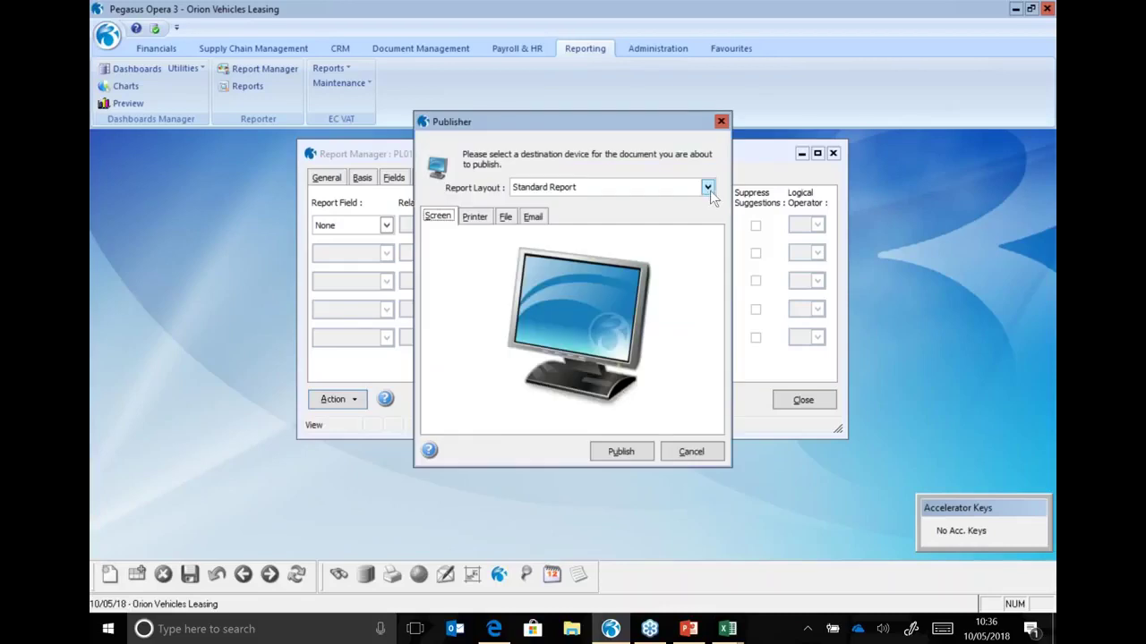
pyautogui.click(708, 188)
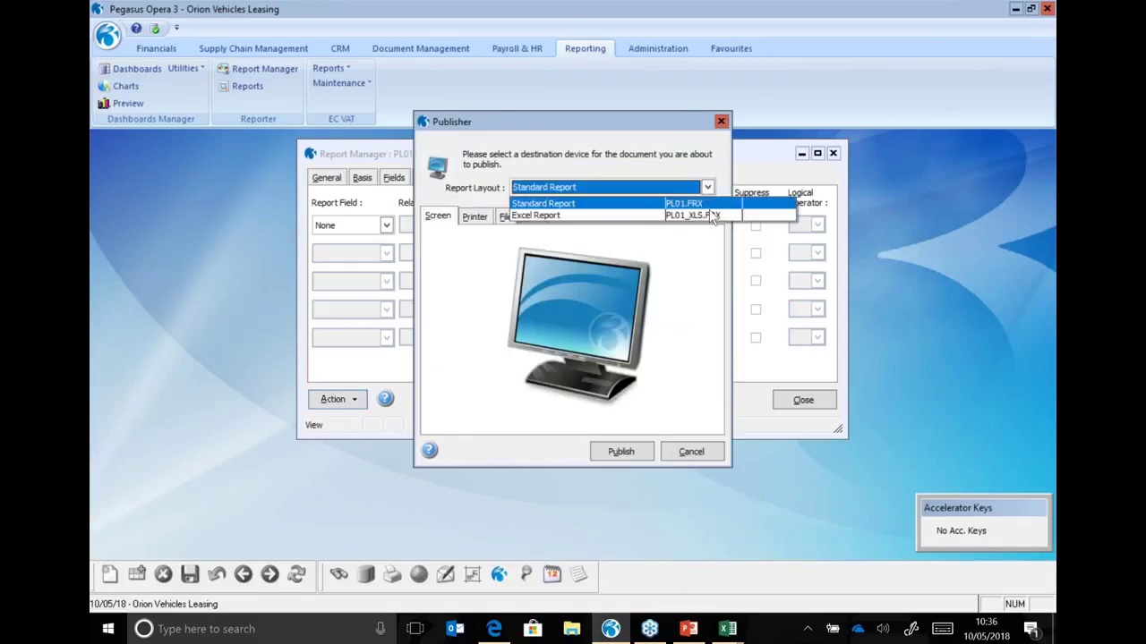
pyautogui.click(712, 216)
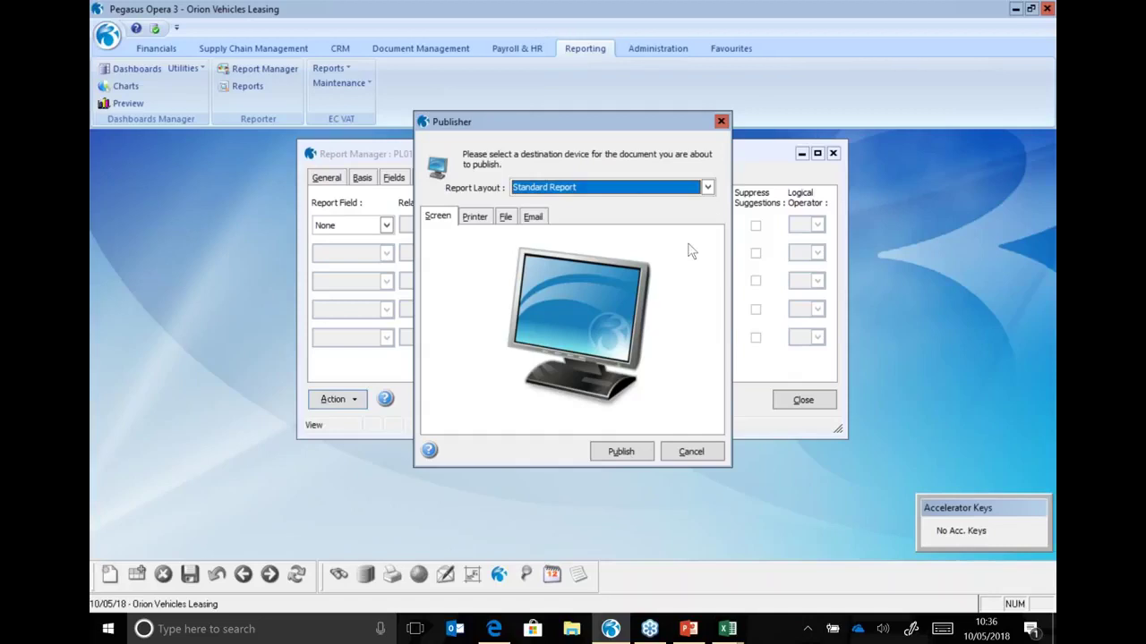
pyautogui.click(630, 449)
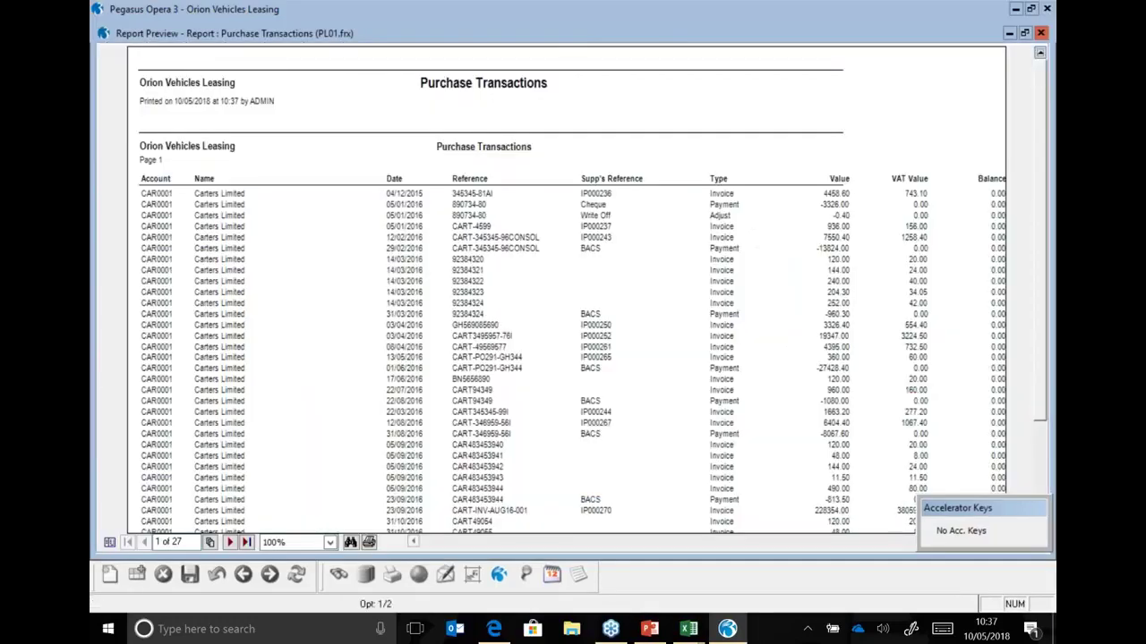
# Step: Examine the previewed report through page 3, including the first account's subtotals for Value and Balance, and close the preview
pyautogui.click(230, 543)
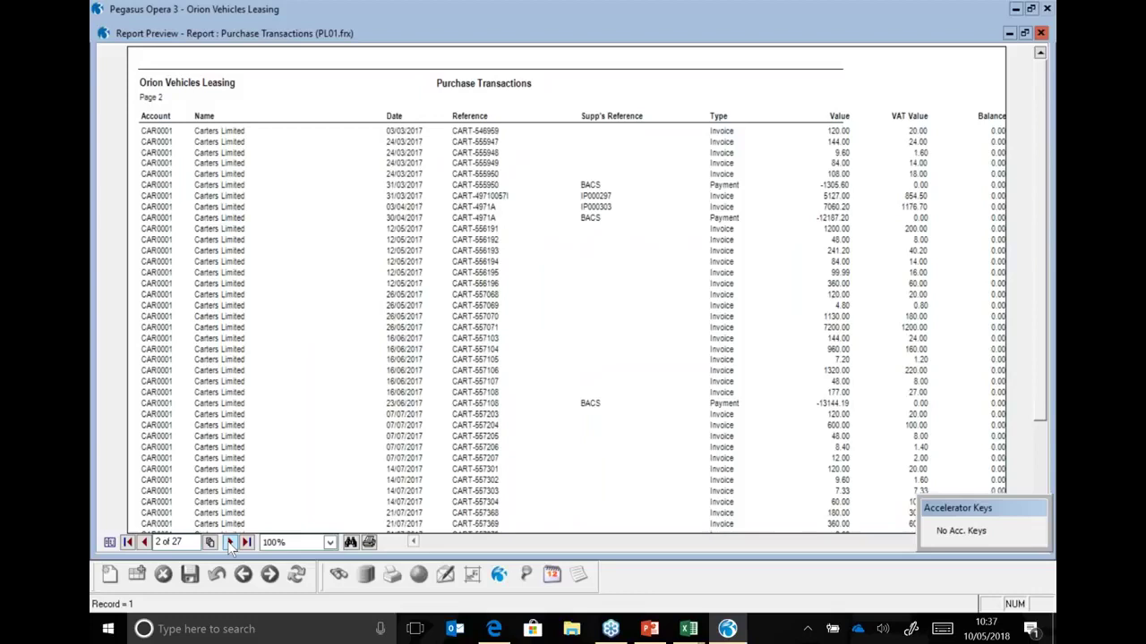
pyautogui.click(230, 544)
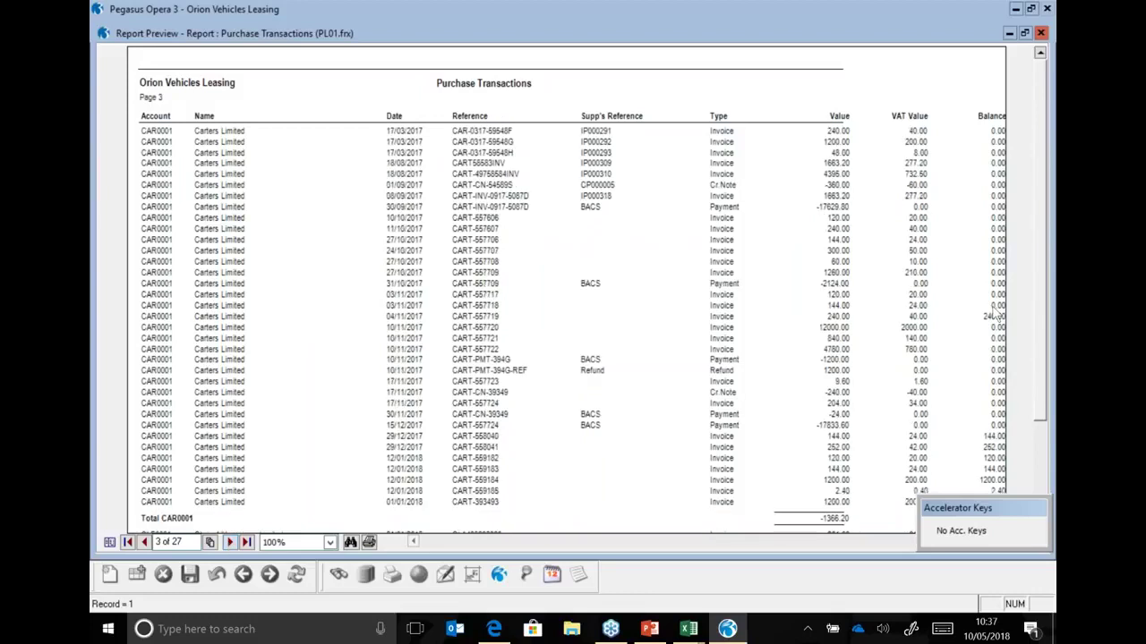
pyautogui.scroll(-1, 995, 315)
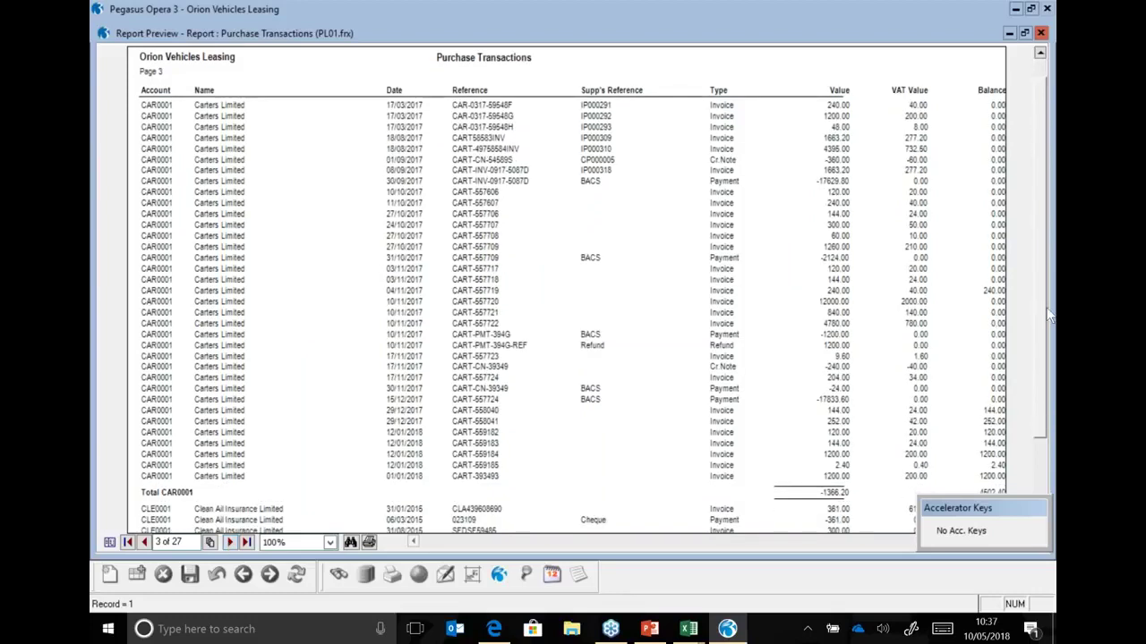
pyautogui.scroll(-3, 1049, 315)
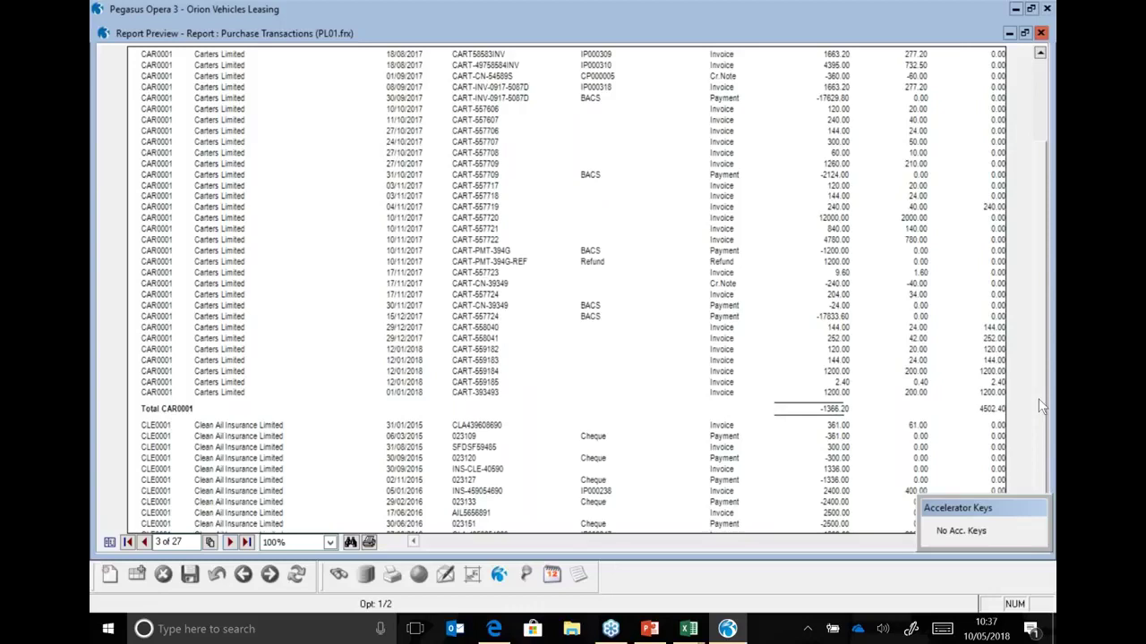
pyautogui.scroll(4, 934, 137)
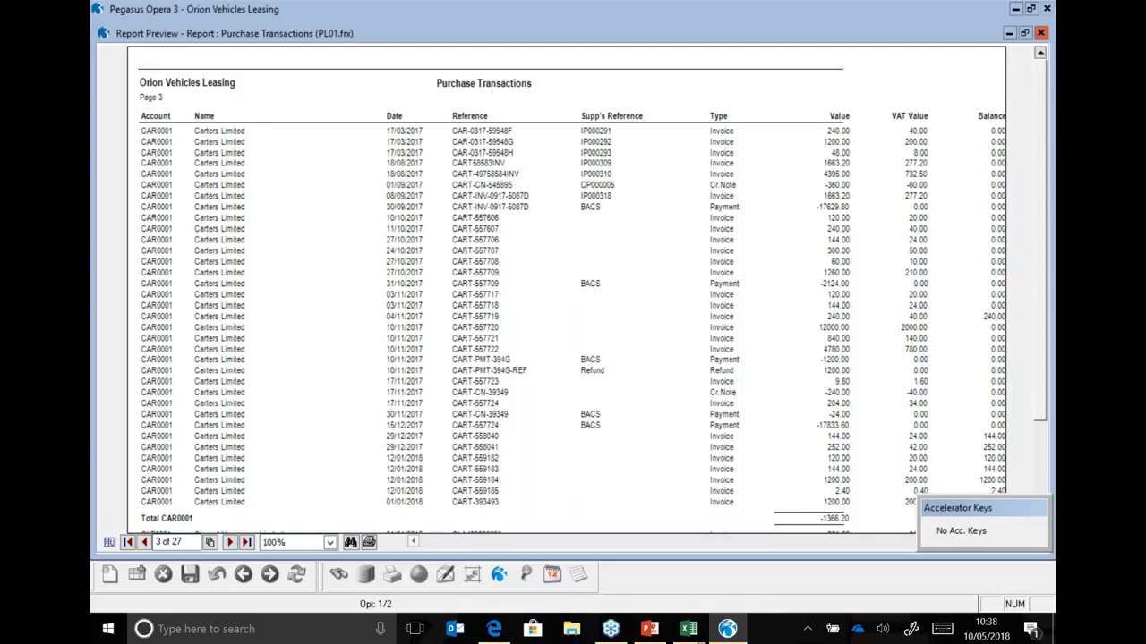
pyautogui.click(1041, 33)
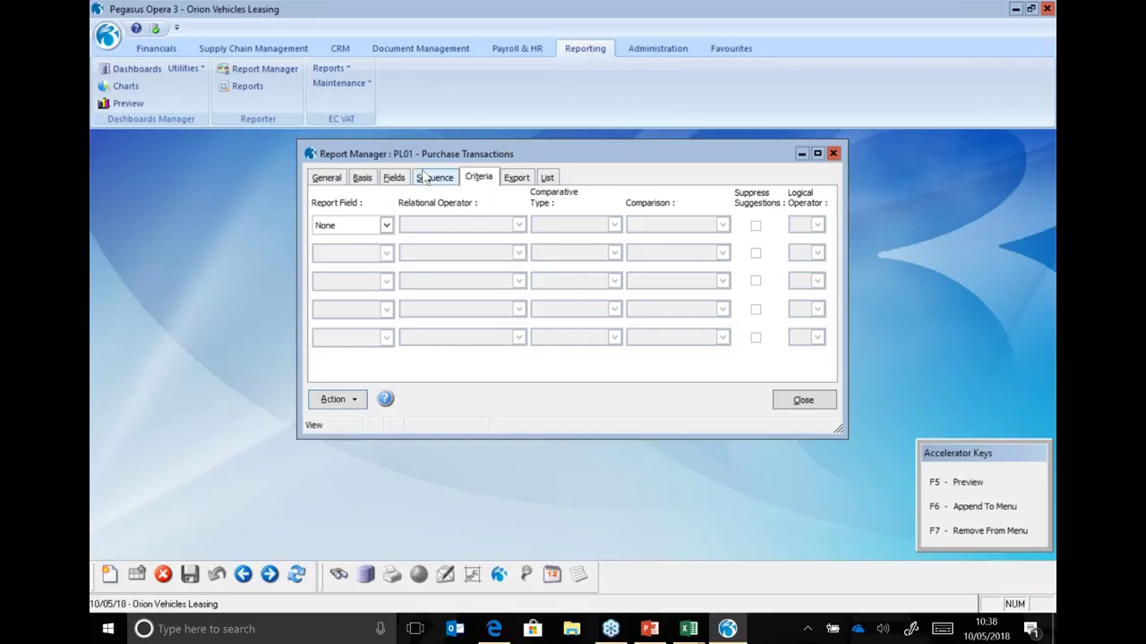
# Step: Set the field widths of Value and Balance to 20 millimetres each
pyautogui.click(394, 178)
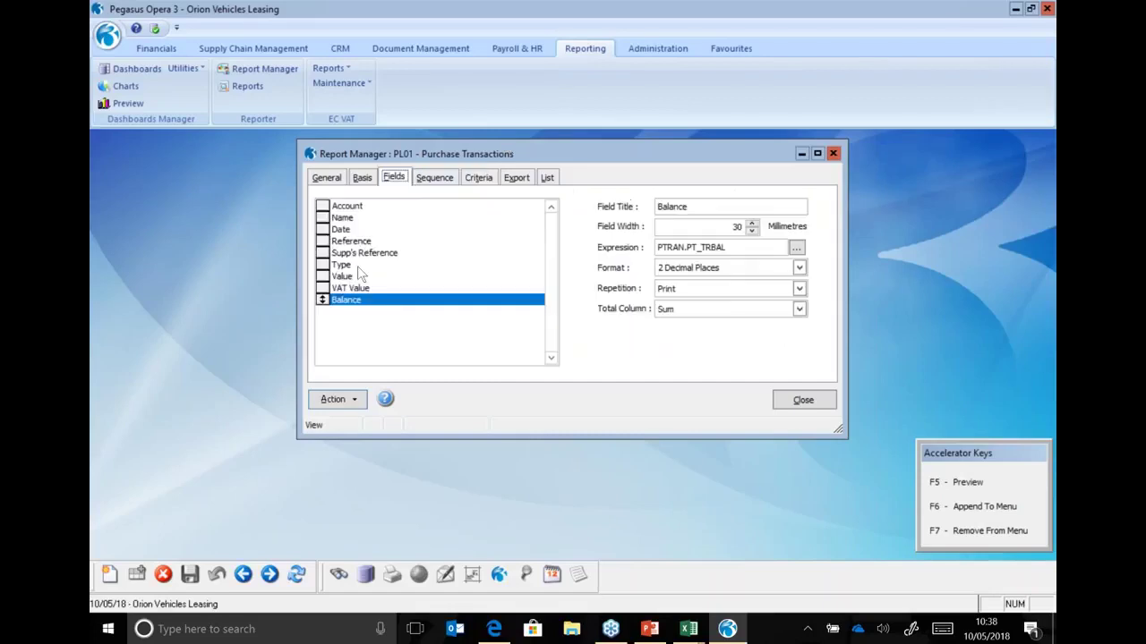
pyautogui.click(356, 277)
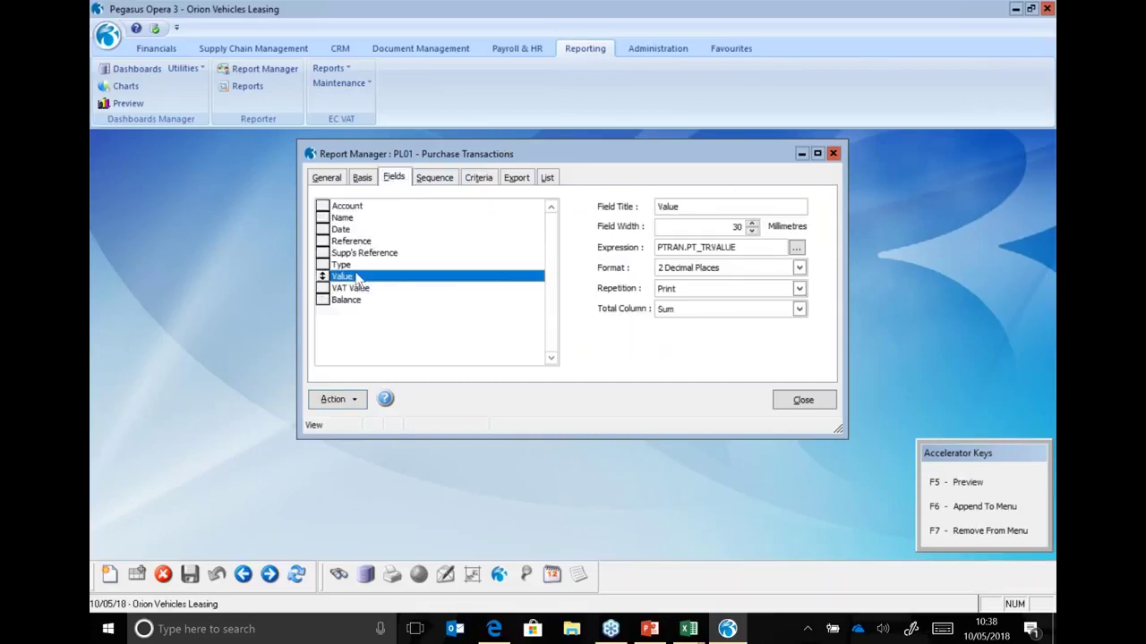
pyautogui.doubleClick(729, 227)
pyautogui.write('20')
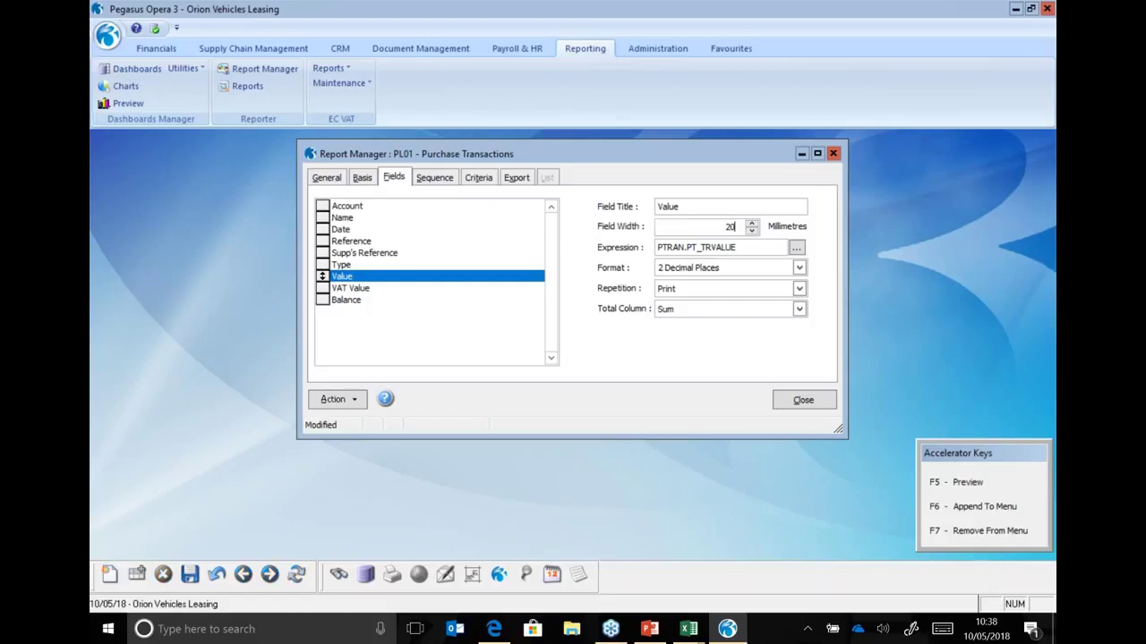
pyautogui.click(358, 303)
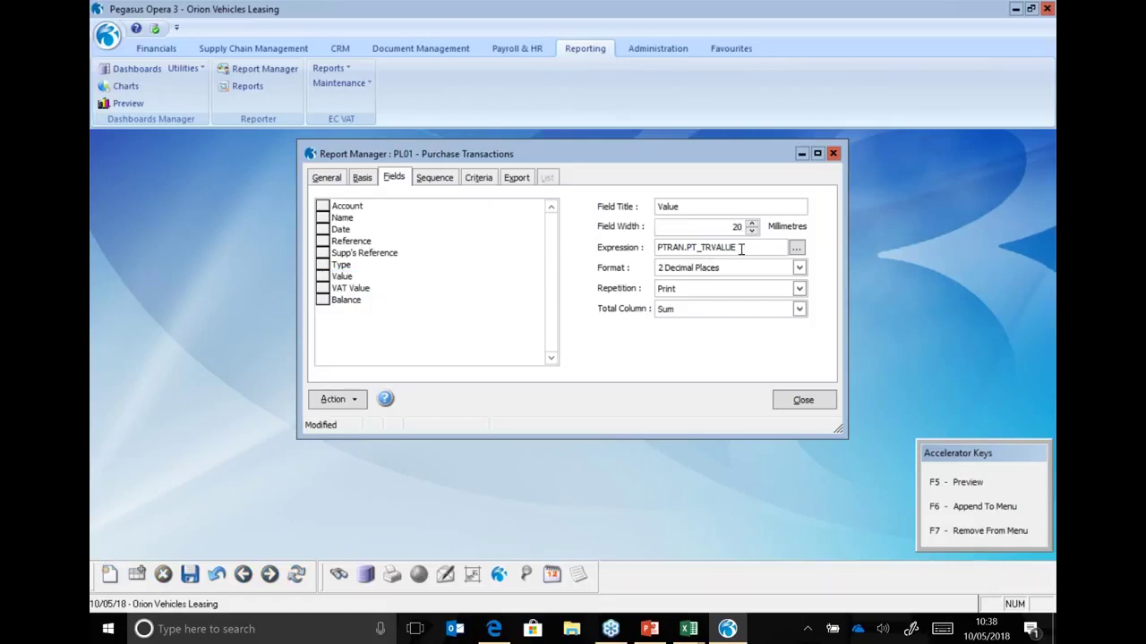
pyautogui.click(369, 303)
pyautogui.doubleClick(734, 227)
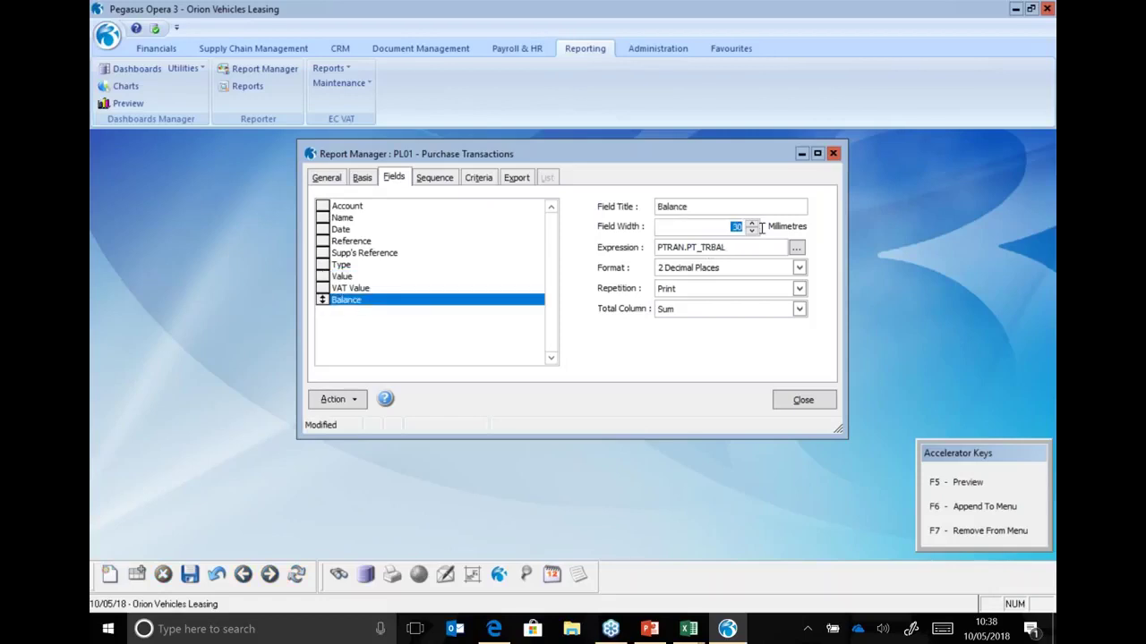
pyautogui.write('20')
# Step: Set the field widths of Reference and Supp's Reference to 40 millimetres each
pyautogui.click(358, 241)
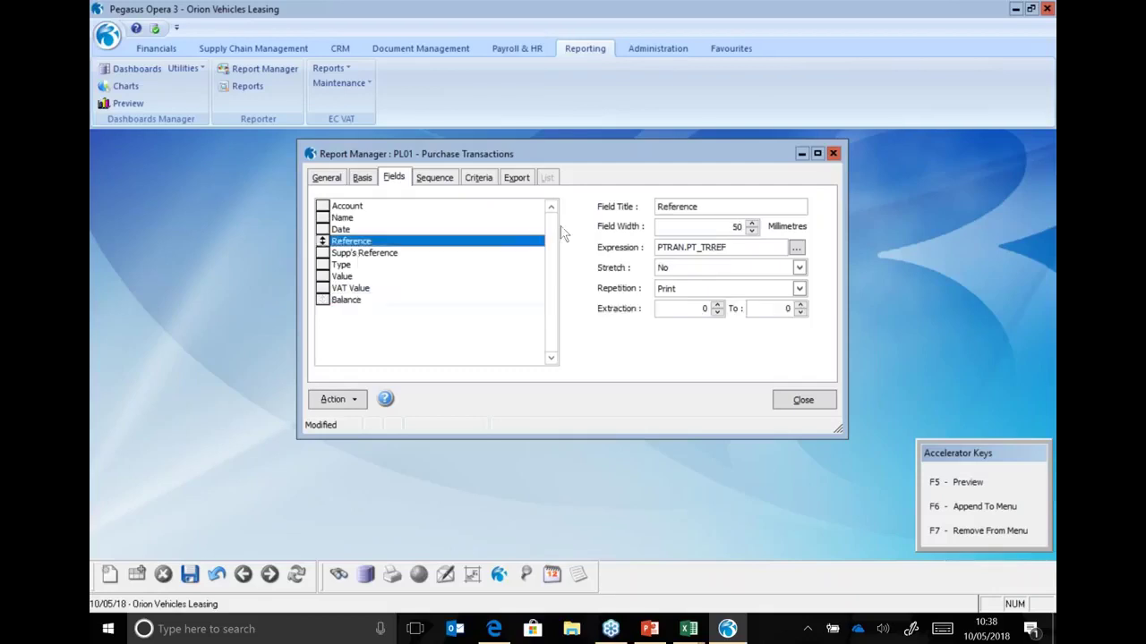
pyautogui.doubleClick(732, 226)
pyautogui.write('40')
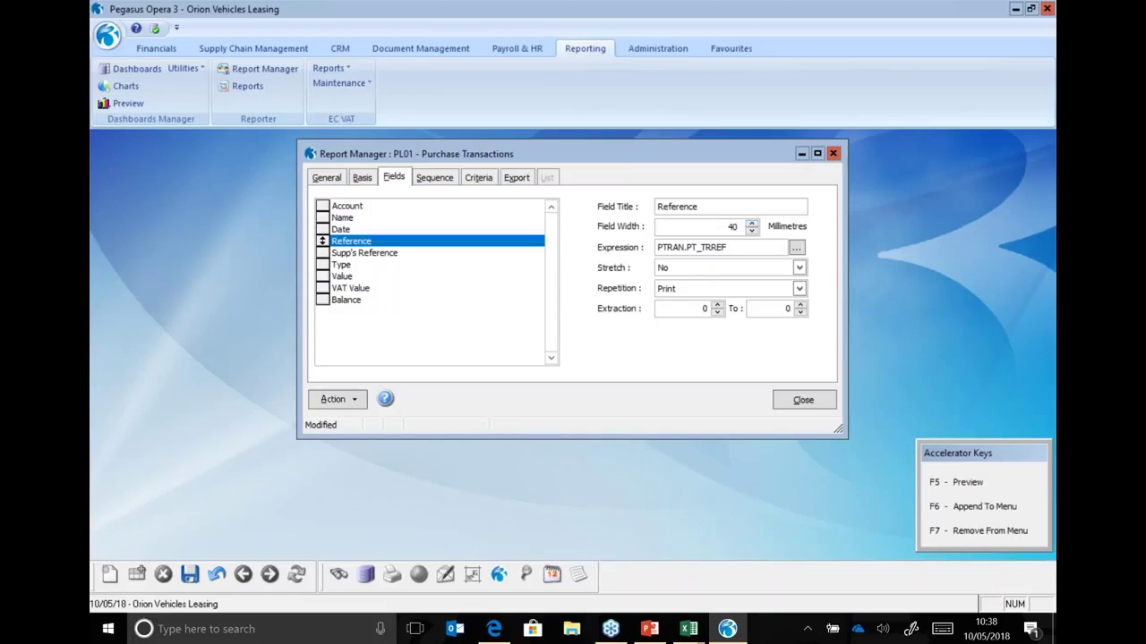
pyautogui.click(364, 253)
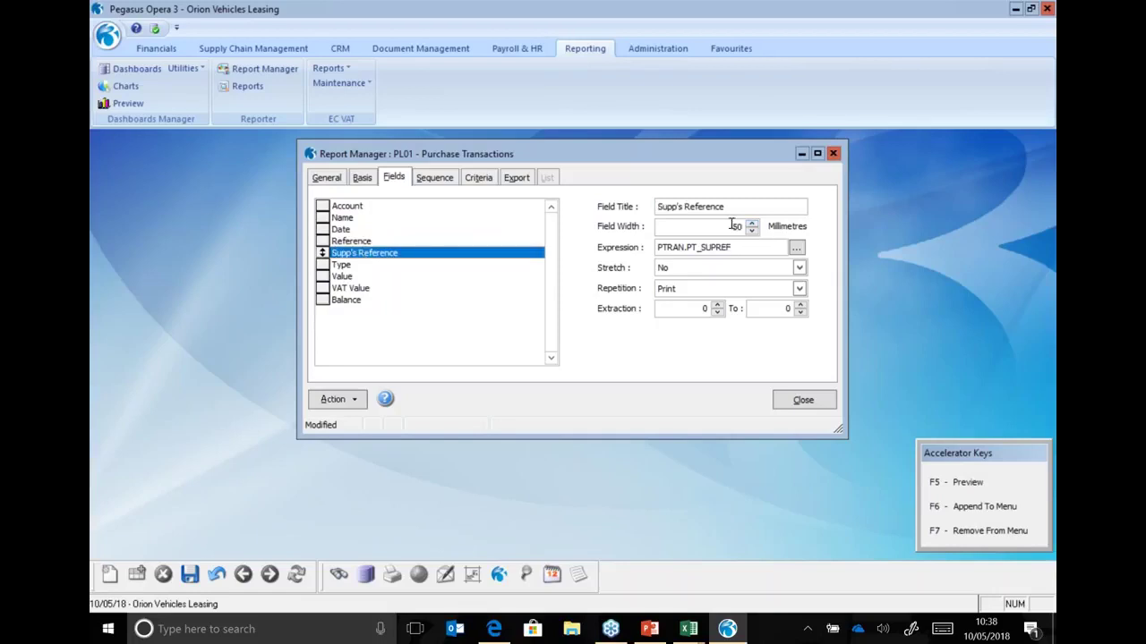
pyautogui.doubleClick(734, 226)
pyautogui.write('40')
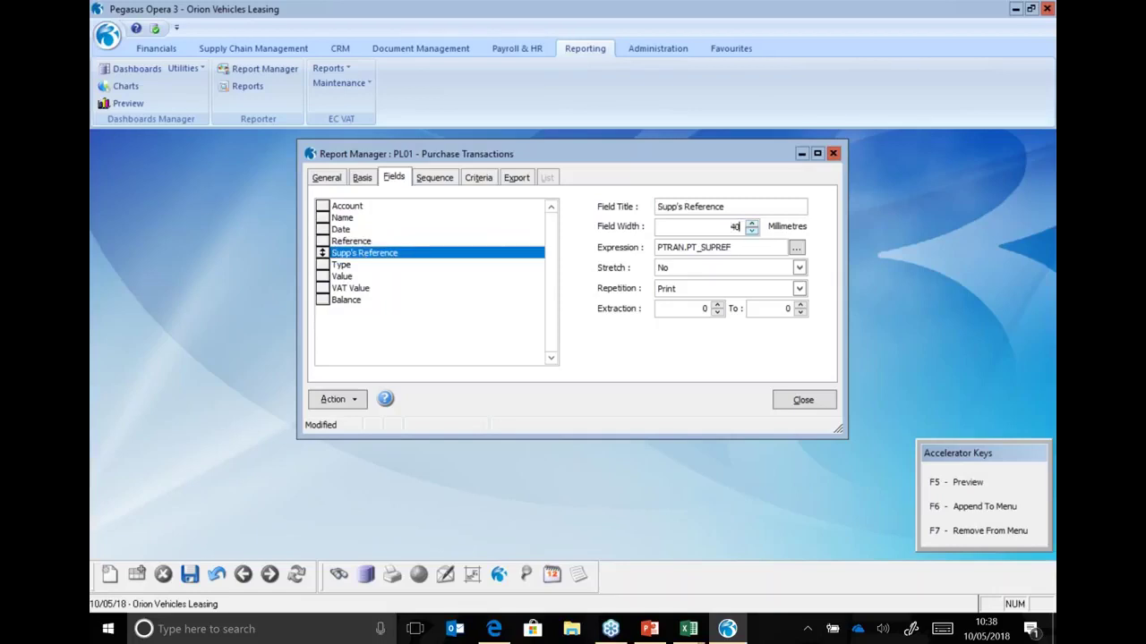
# Step: Add a selection criterion of Balance Not Equal To the constant 0 and save the report
pyautogui.click(483, 178)
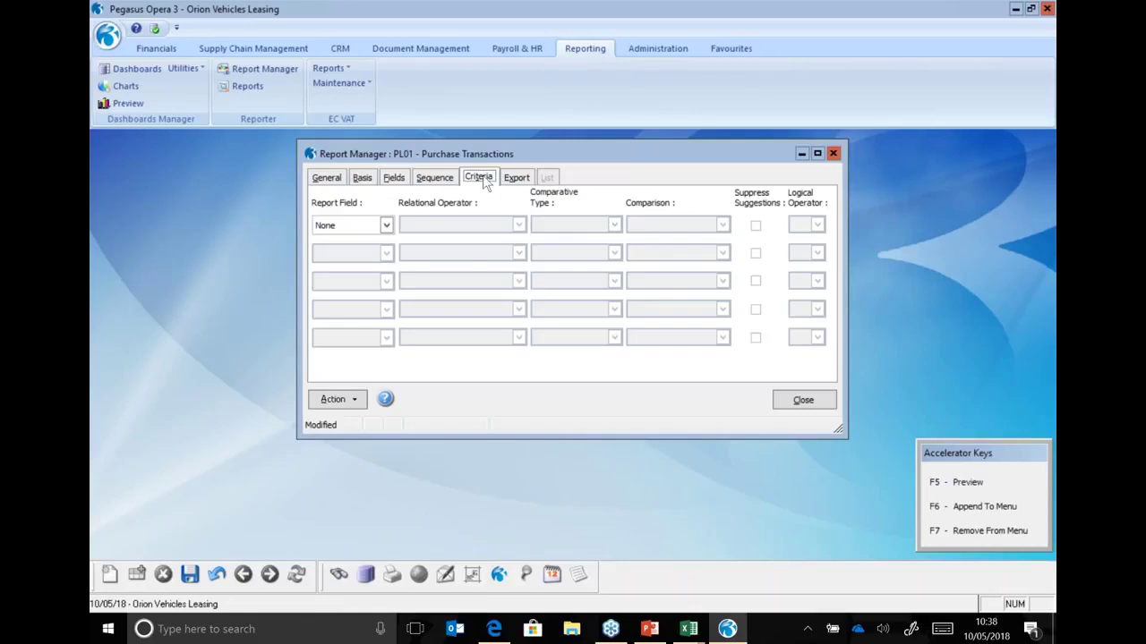
pyautogui.click(386, 226)
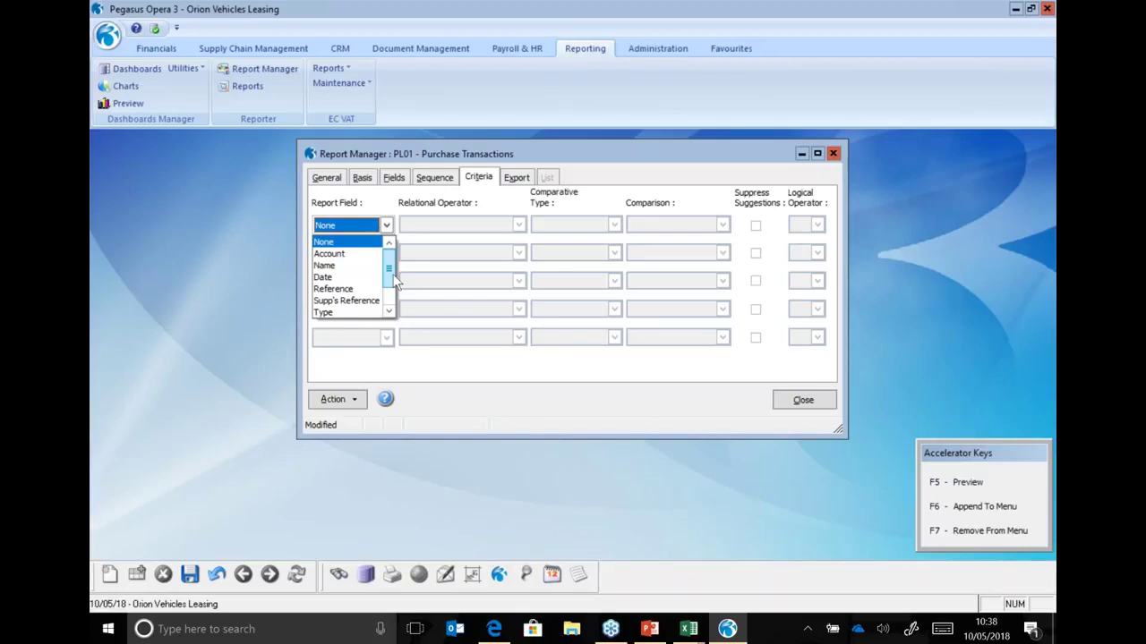
pyautogui.scroll(-1, 393, 301)
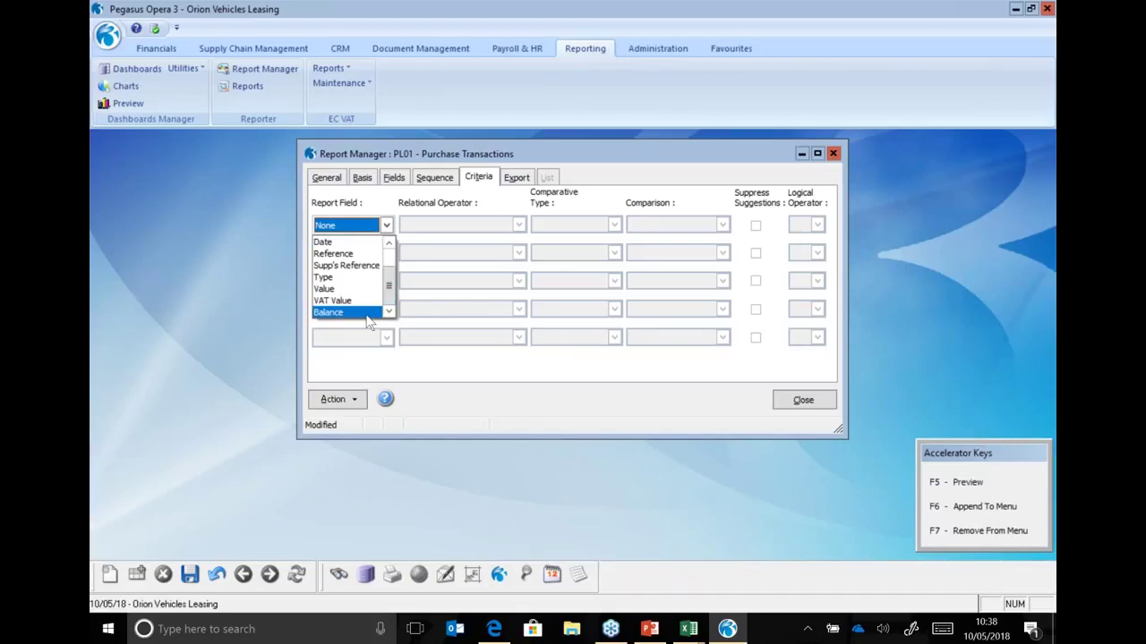
pyautogui.click(366, 313)
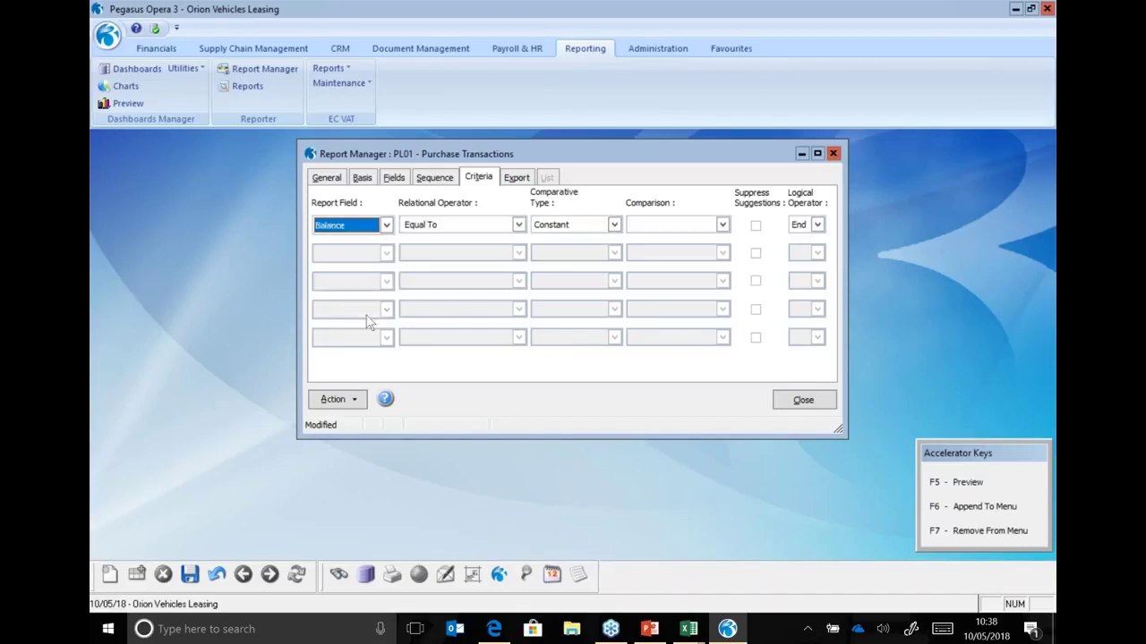
pyautogui.click(519, 225)
pyautogui.click(498, 255)
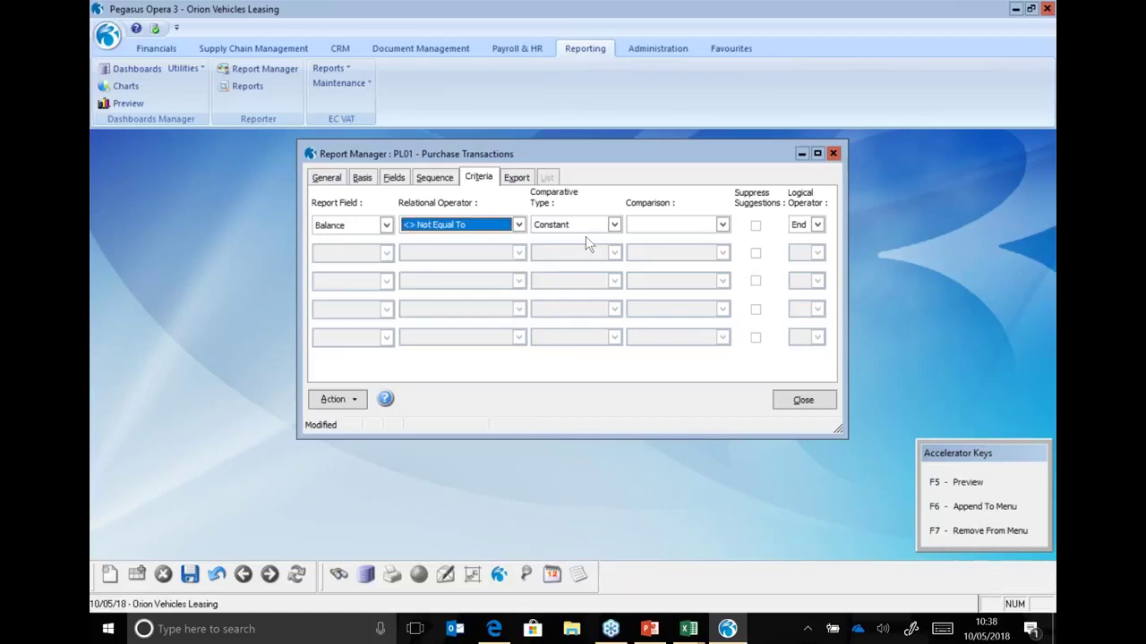
pyautogui.click(654, 225)
pyautogui.write('0')
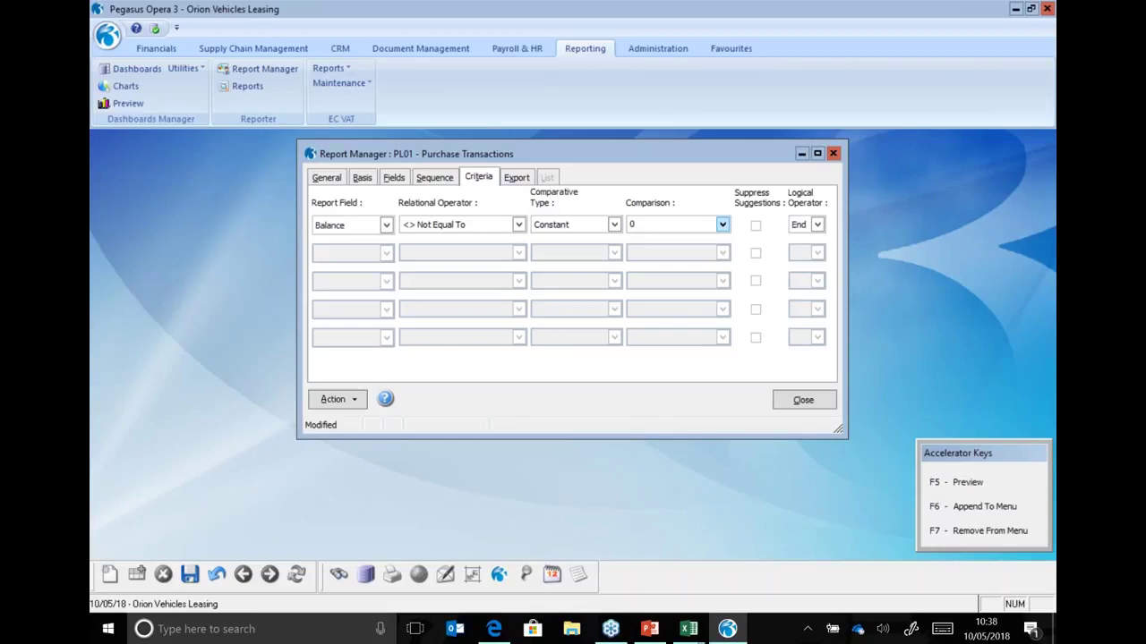
pyautogui.click(189, 574)
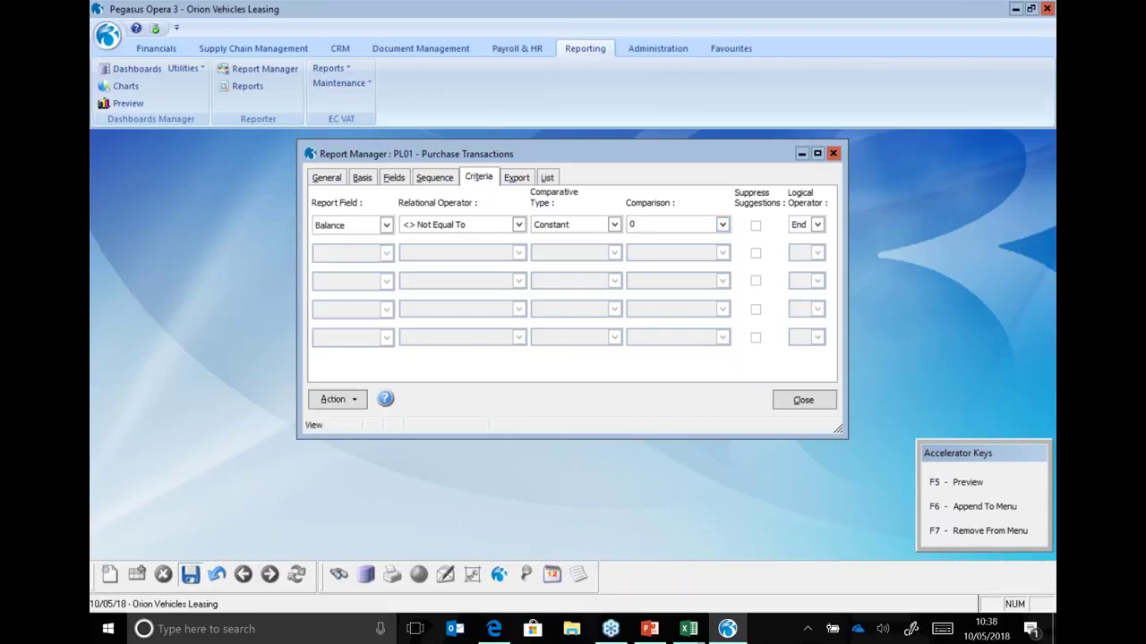
# Step: Publish a preview of the balance-filtered report to screen in the Standard Report layout, review the first page and close it
pyautogui.click(357, 401)
pyautogui.click(392, 410)
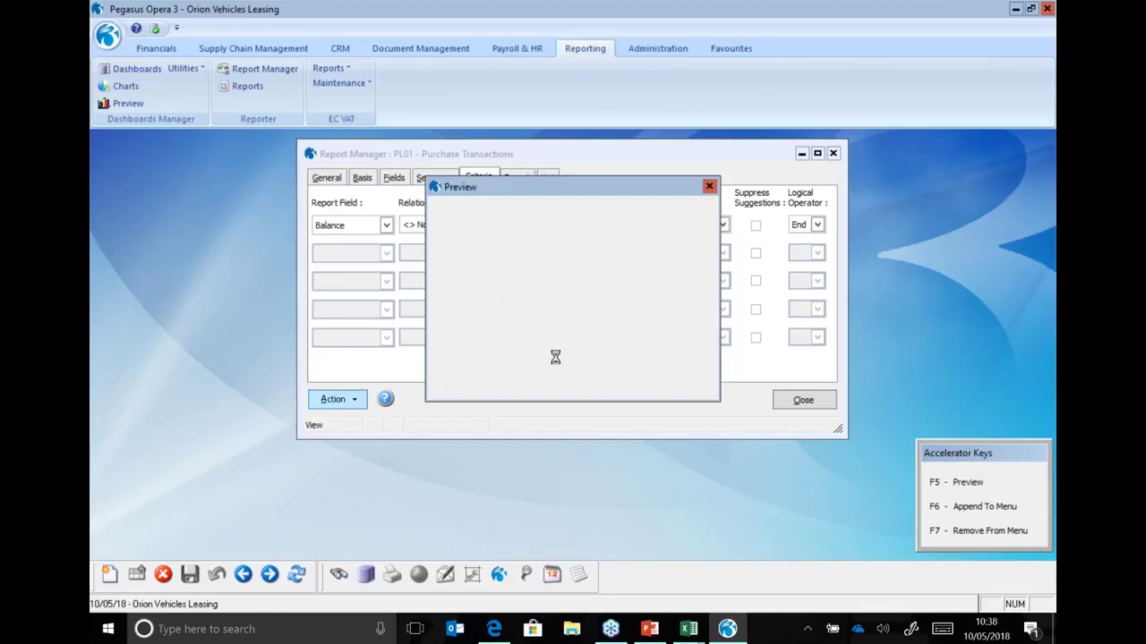
pyautogui.click(612, 392)
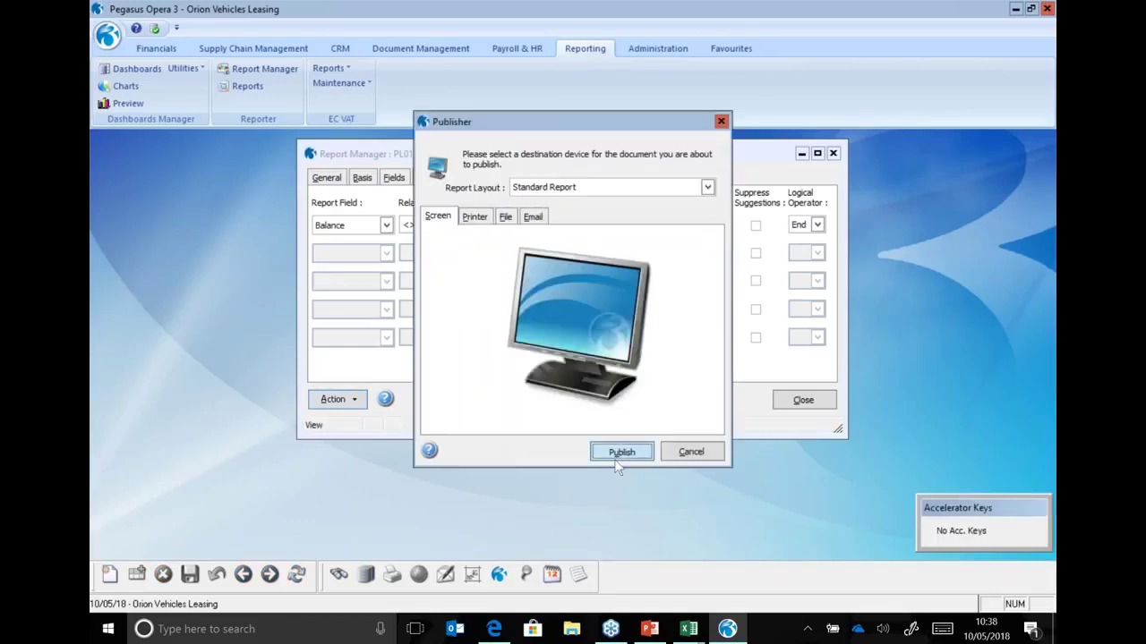
pyautogui.click(614, 453)
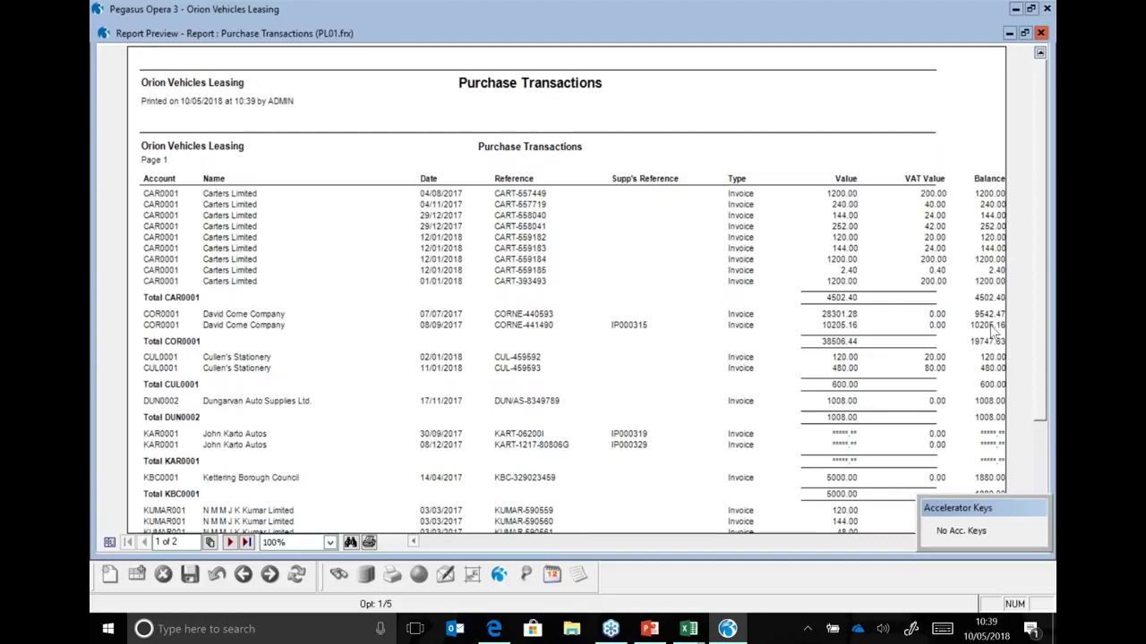
pyautogui.press('Escape')
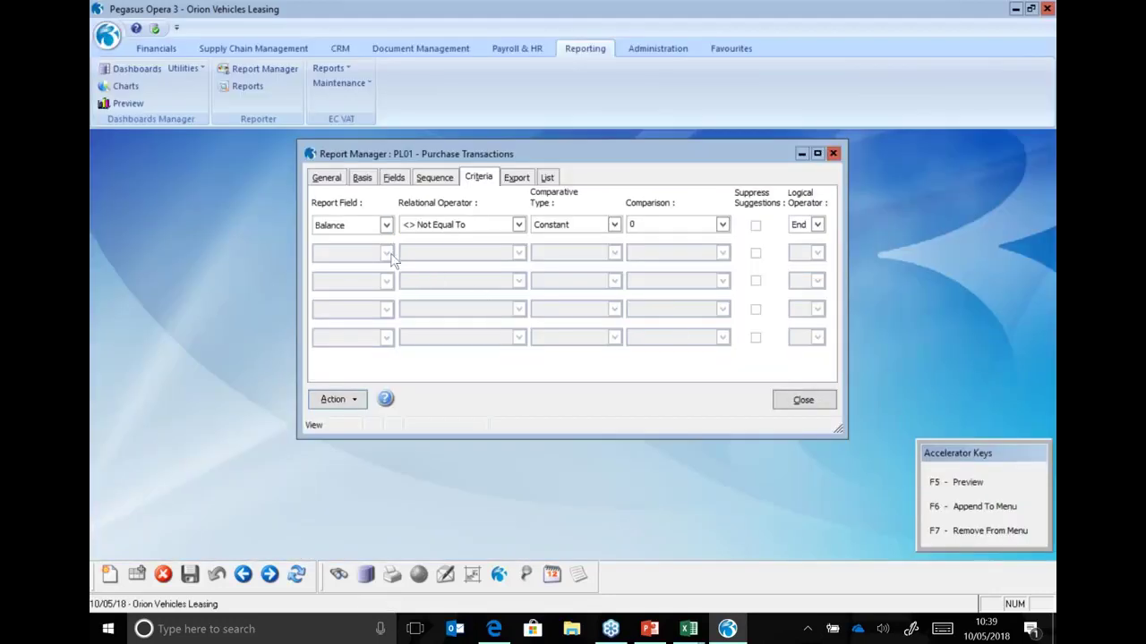
# Step: Replace the balance criterion with Date Greater Than Equal To a Run Time Variable compared on Date, and save the report
pyautogui.click(817, 225)
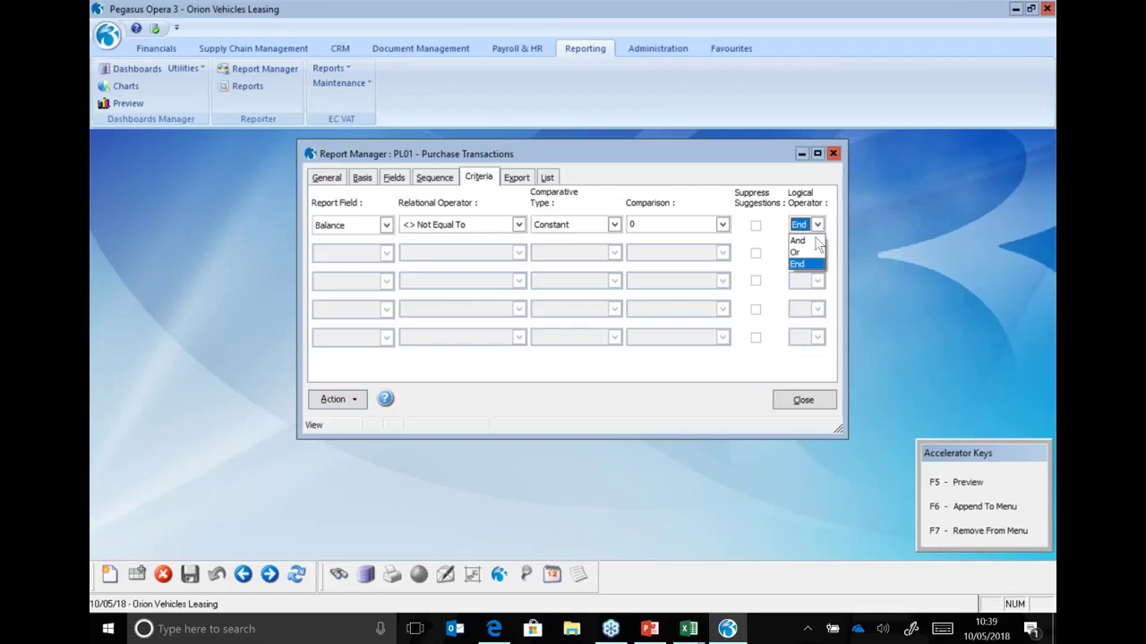
pyautogui.click(817, 225)
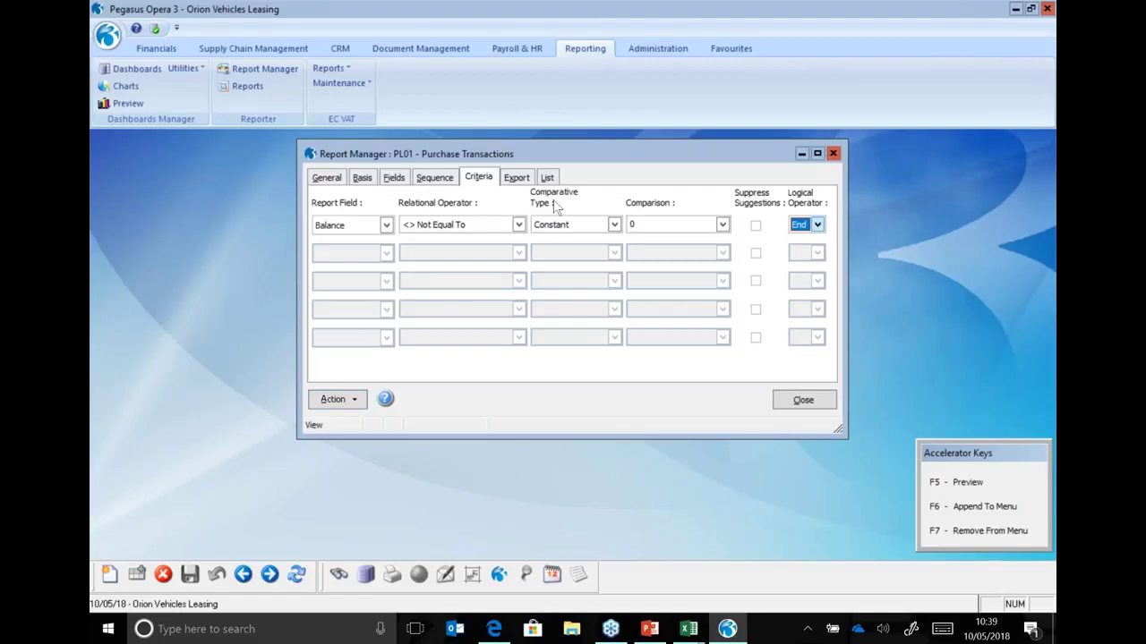
pyautogui.click(386, 224)
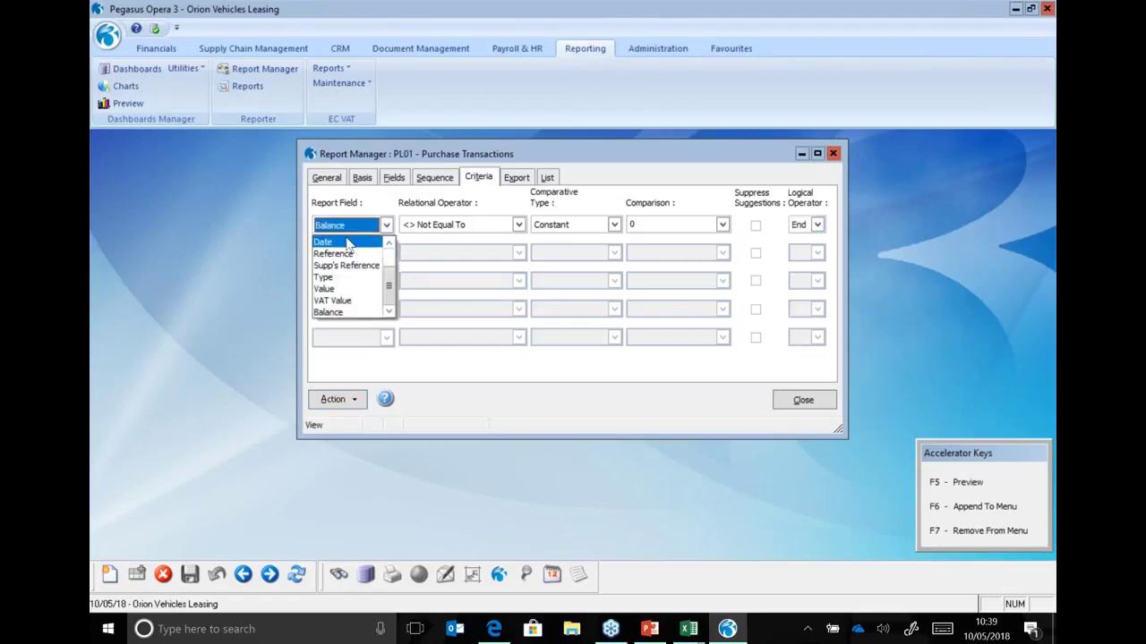
pyautogui.click(349, 243)
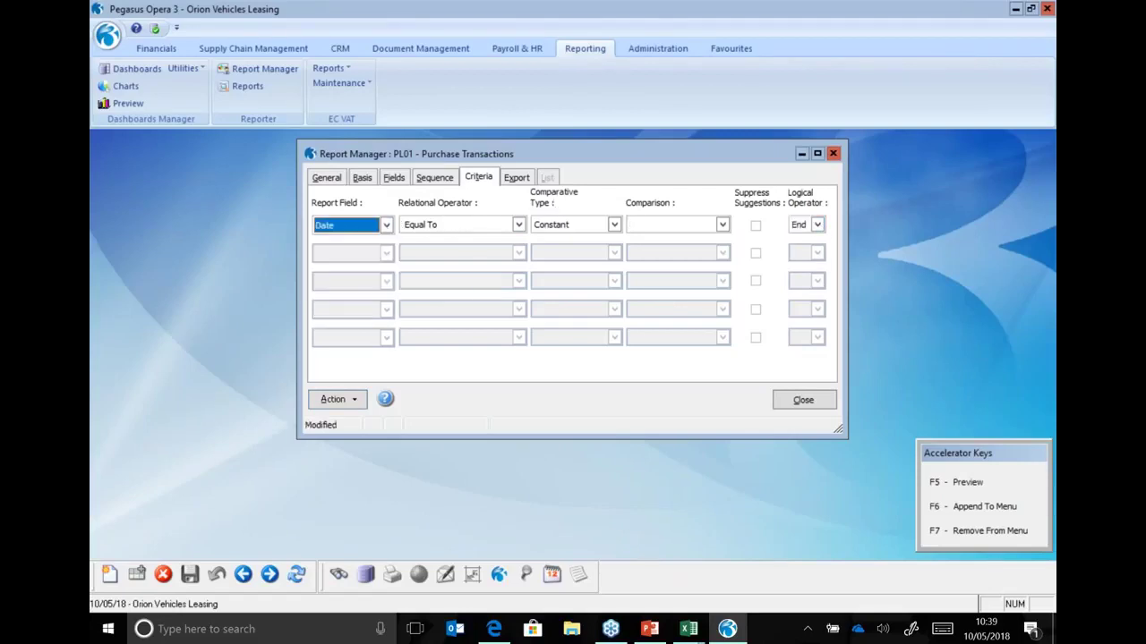
pyautogui.click(518, 225)
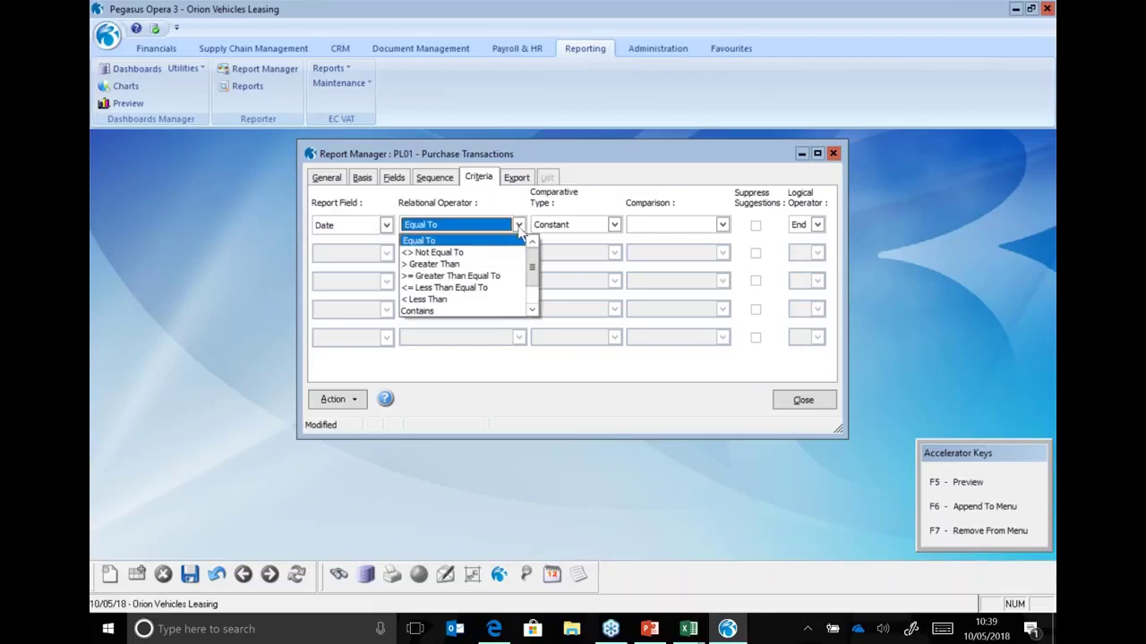
pyautogui.click(485, 279)
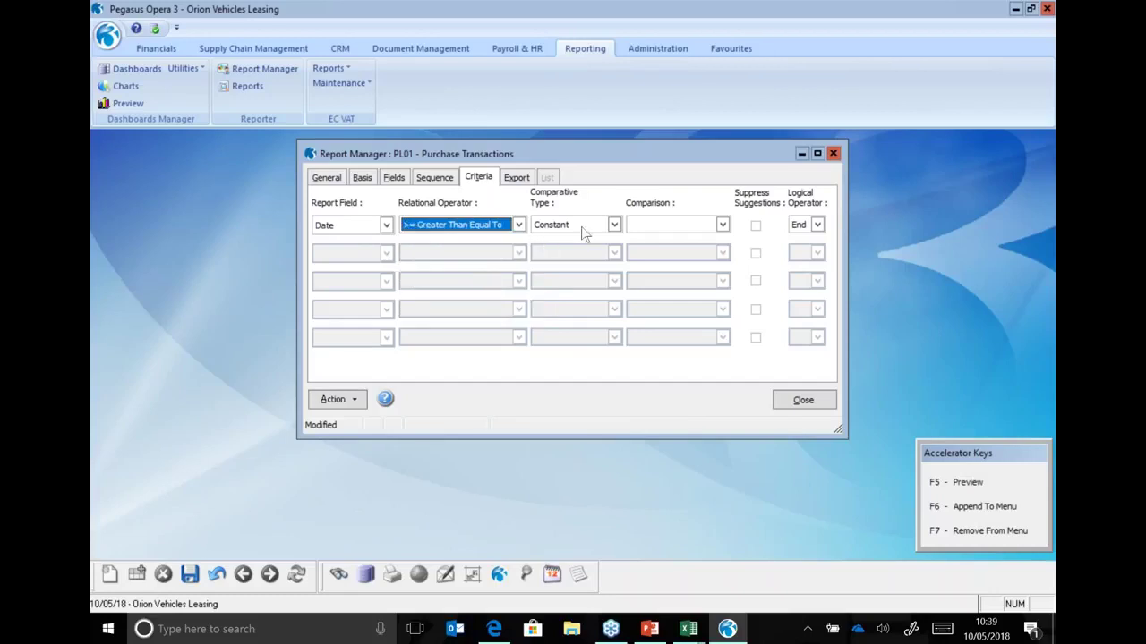
pyautogui.click(613, 226)
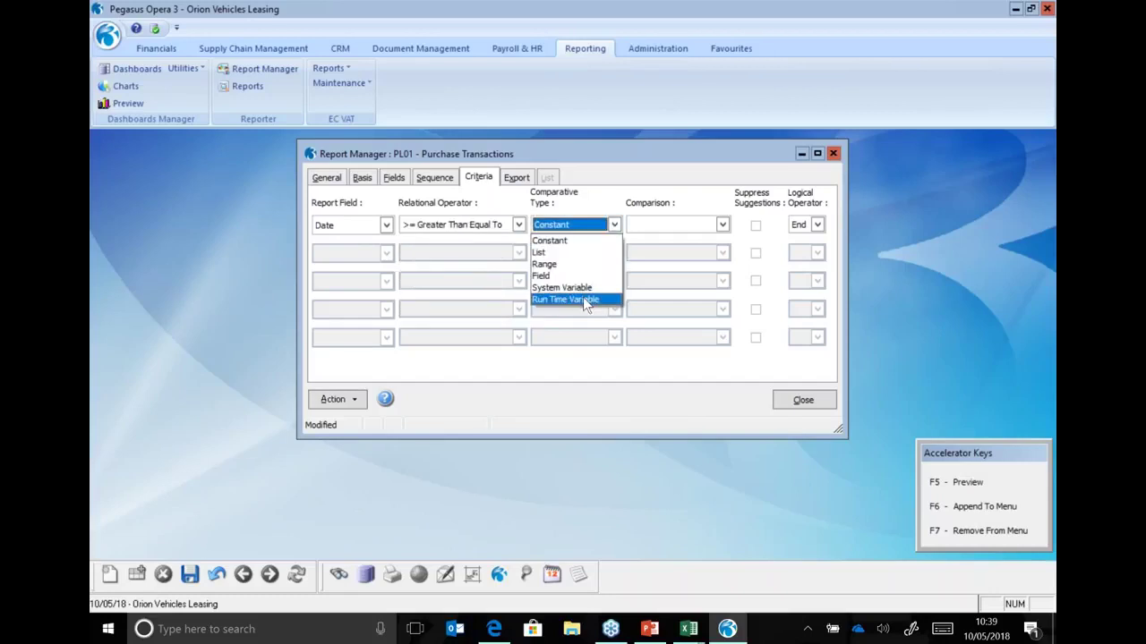
pyautogui.click(583, 298)
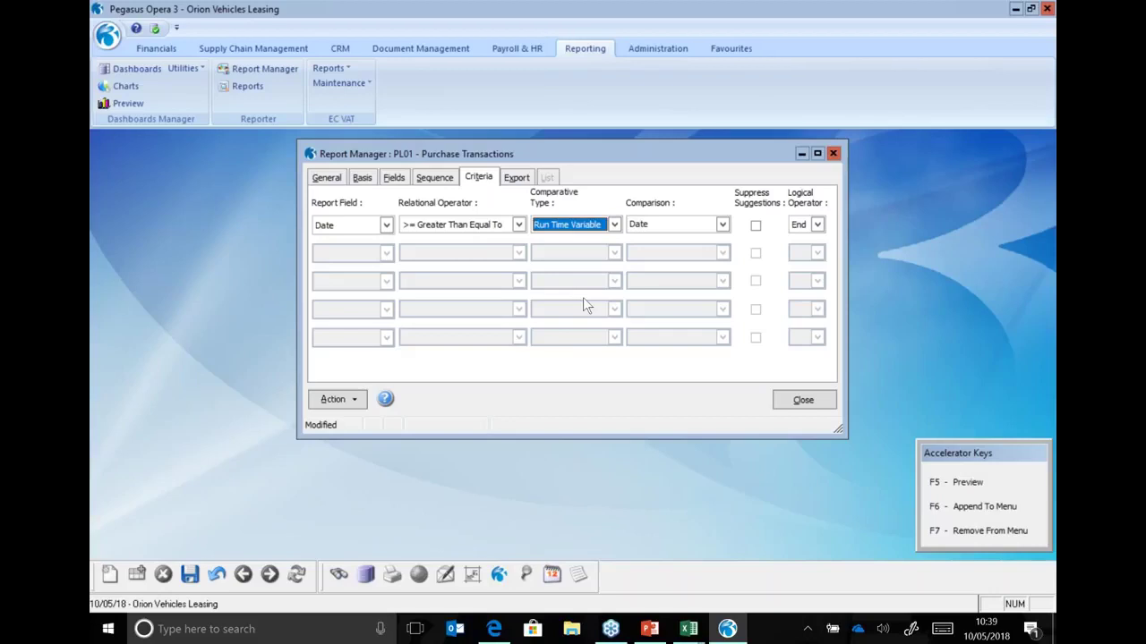
pyautogui.click(190, 576)
# Step: Preview the report on screen with a run-time date of 01/01/2018, review the first page and close the preview
pyautogui.click(349, 401)
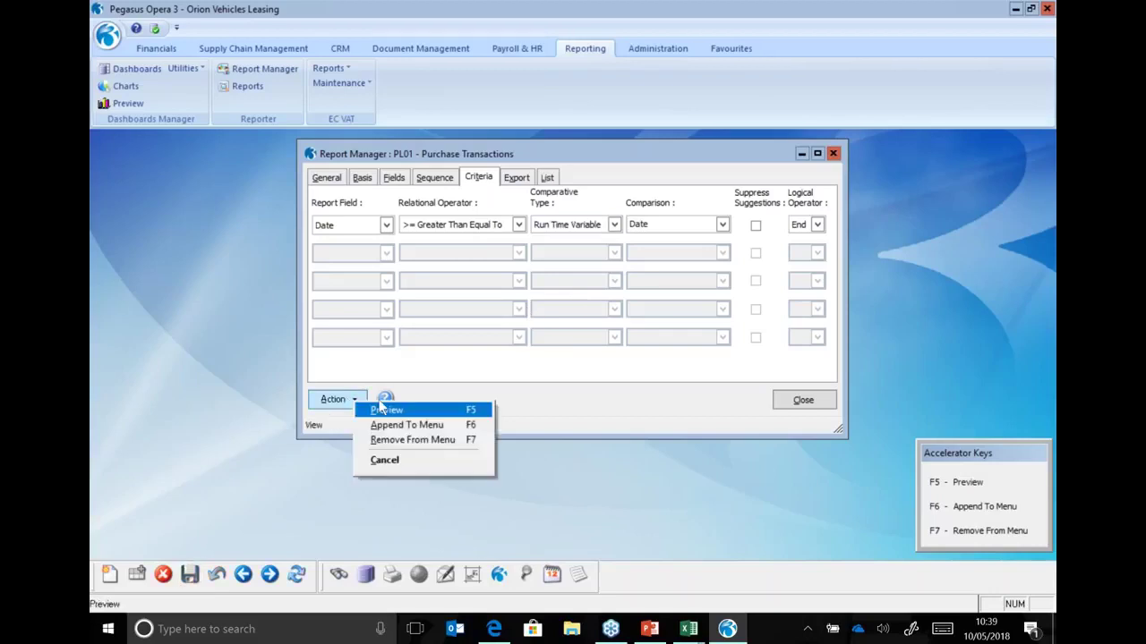
pyautogui.click(385, 409)
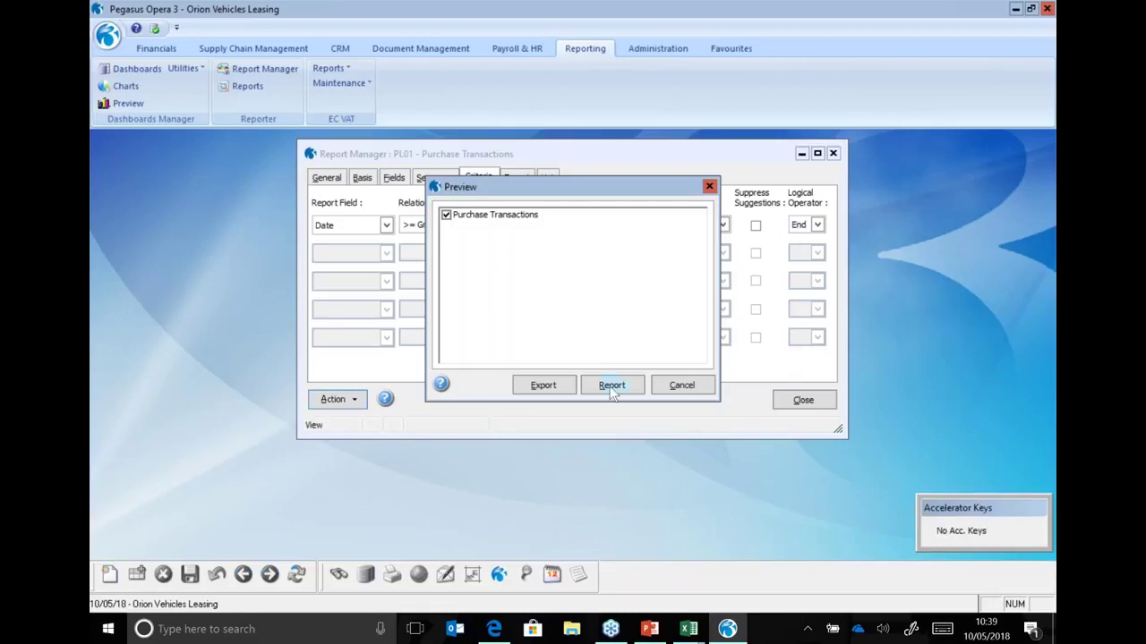
pyautogui.click(612, 385)
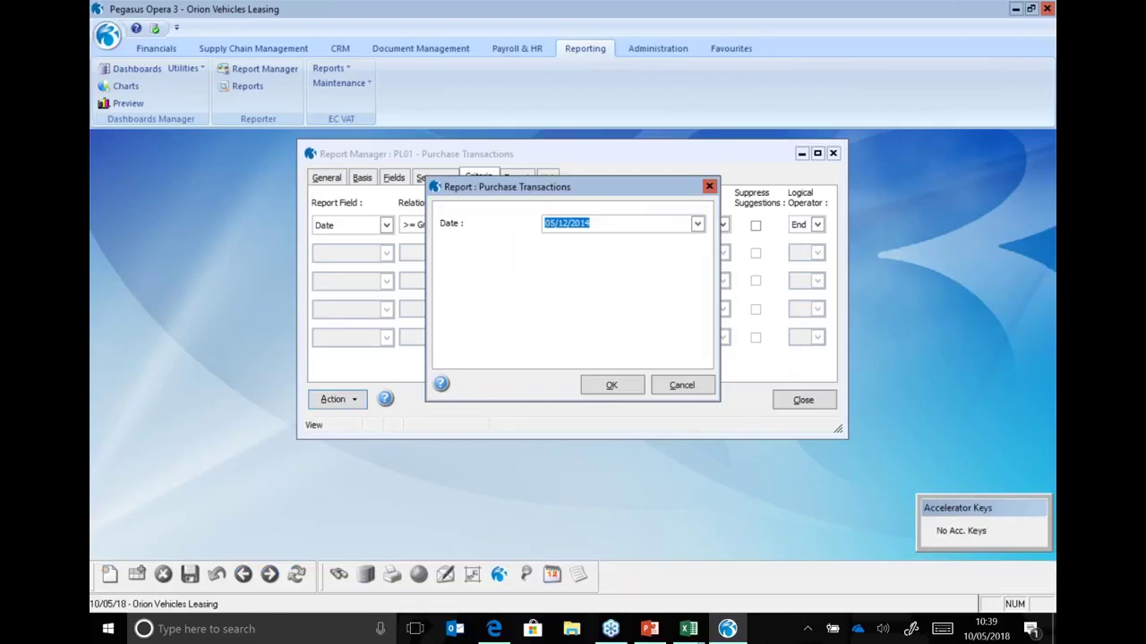
pyautogui.write('01012018')
pyautogui.click(633, 388)
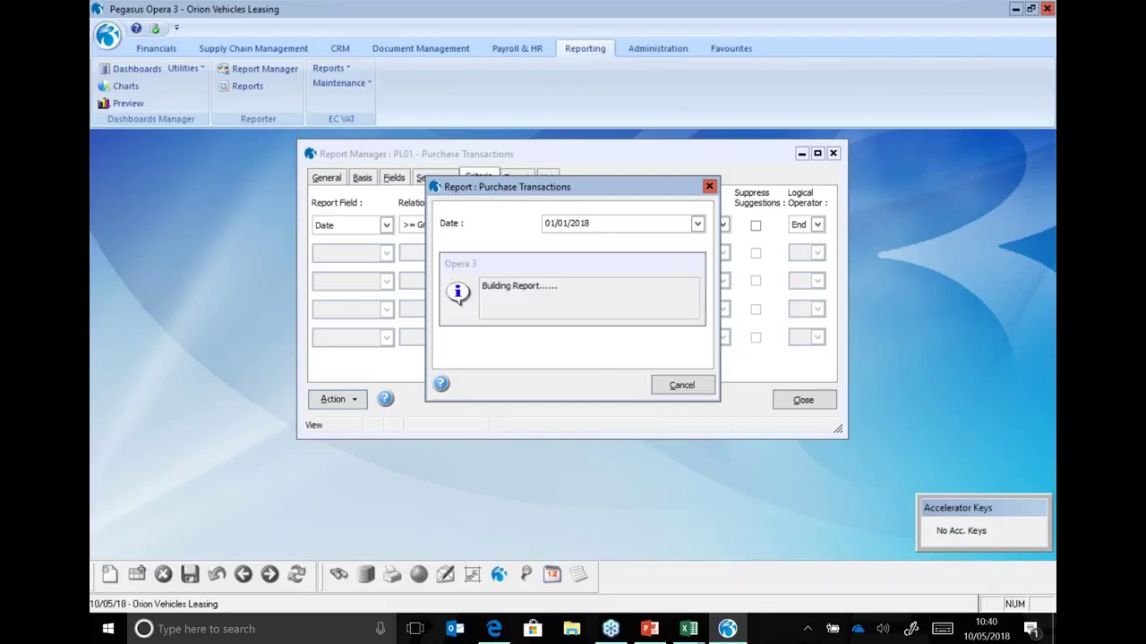
pyautogui.click(620, 452)
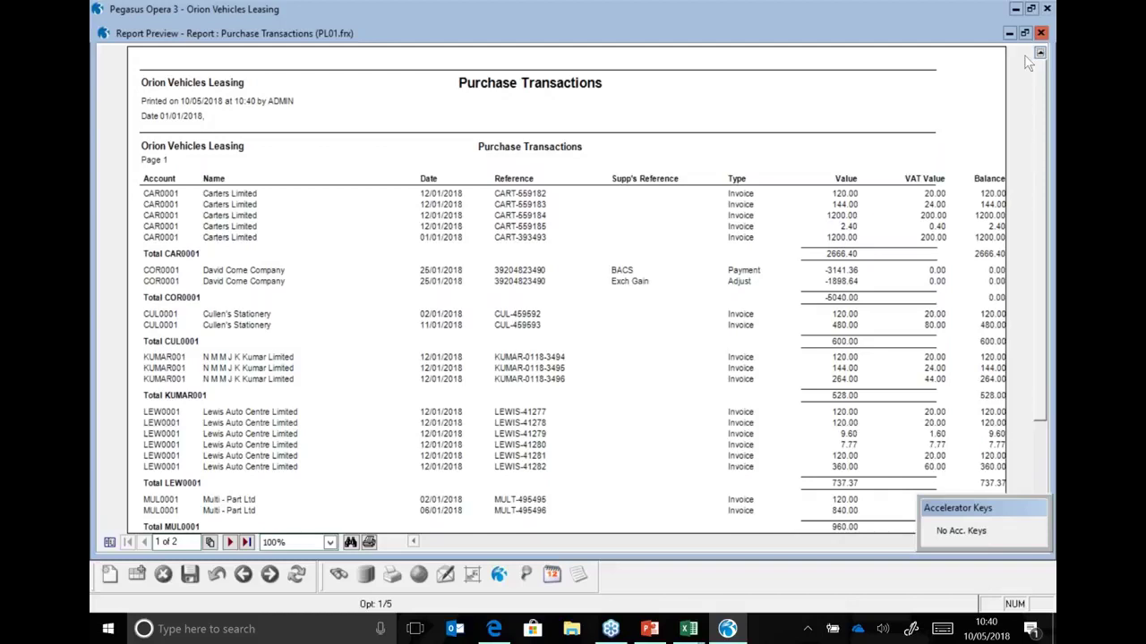
pyautogui.click(1040, 33)
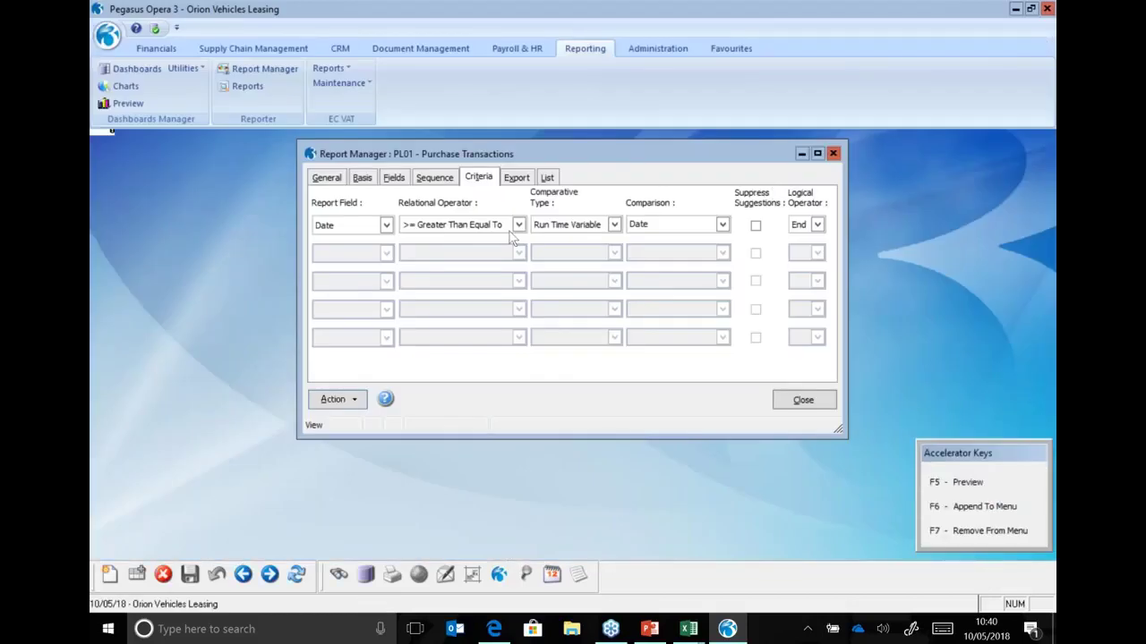
# Step: Add the Advanced field from the Transactions group to the report's selected fields and save the report
pyautogui.click(392, 179)
pyautogui.click(363, 178)
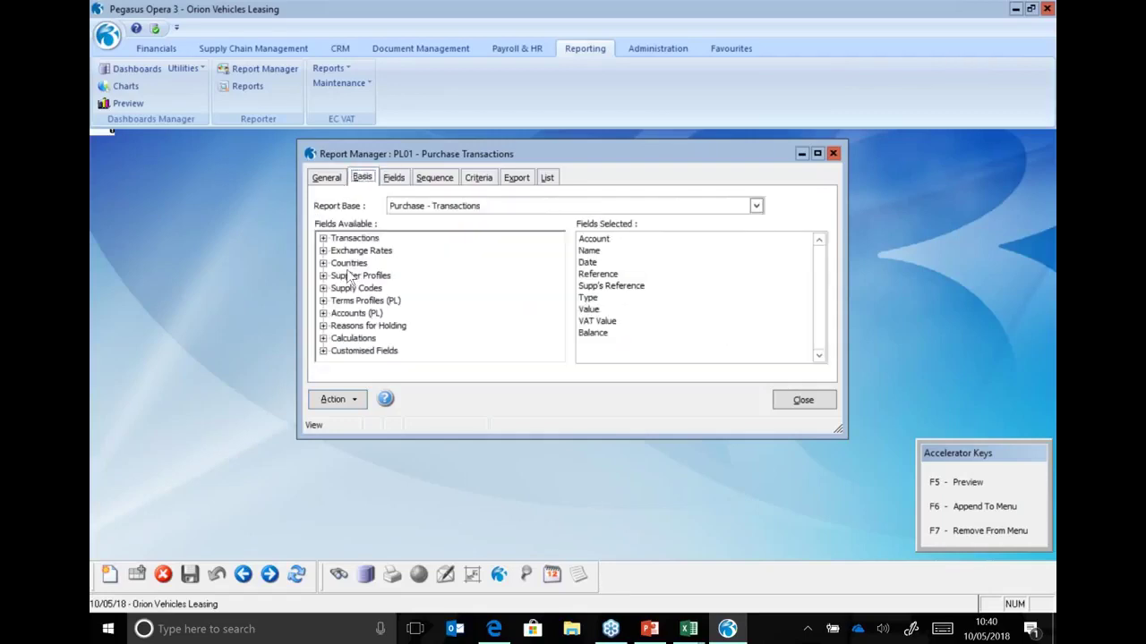
pyautogui.click(323, 238)
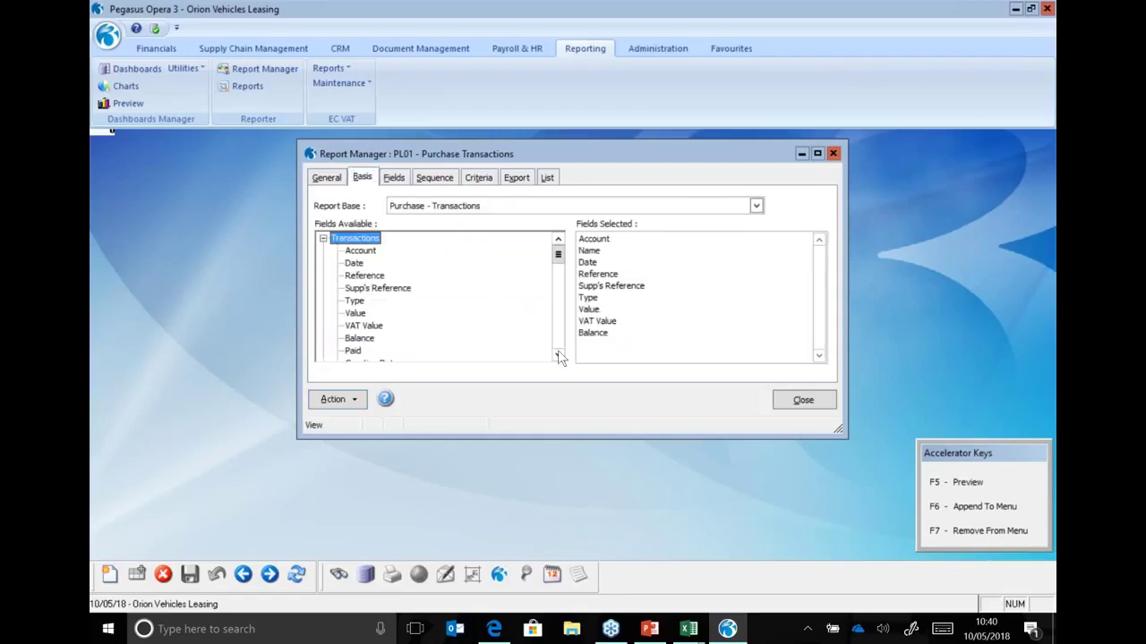
pyautogui.click(558, 355)
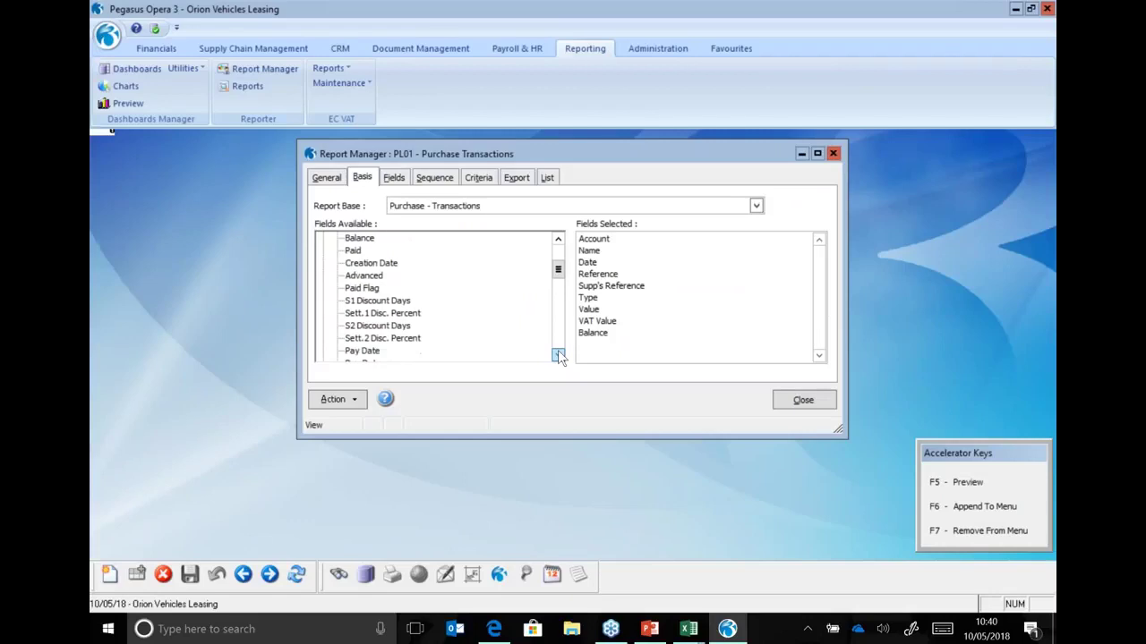
pyautogui.click(367, 278)
pyautogui.doubleClick(367, 277)
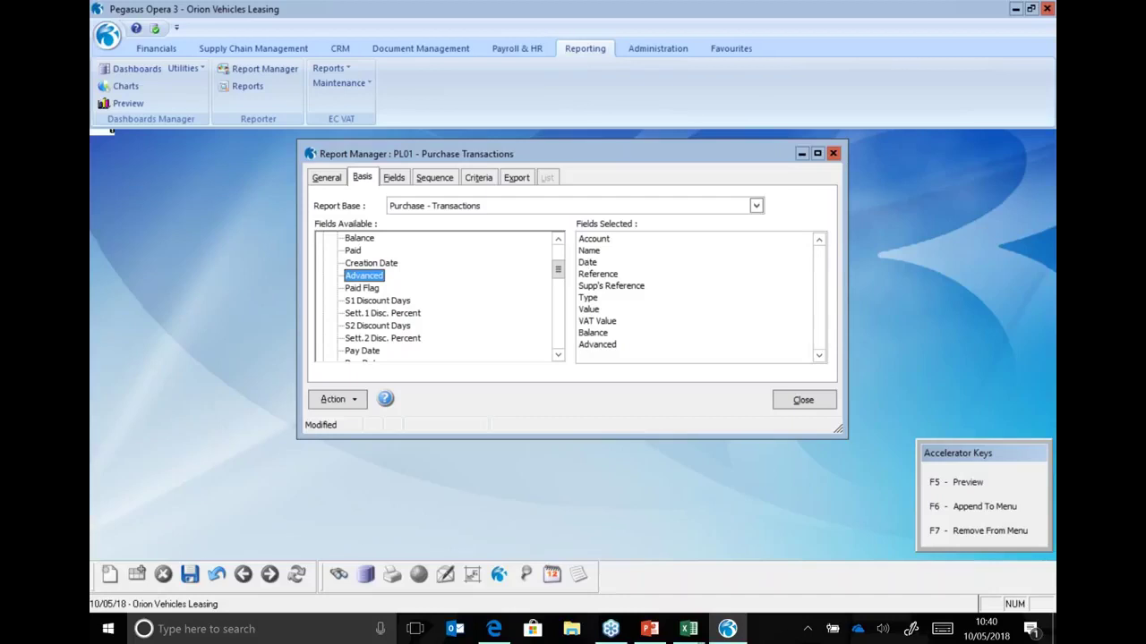
pyautogui.click(190, 574)
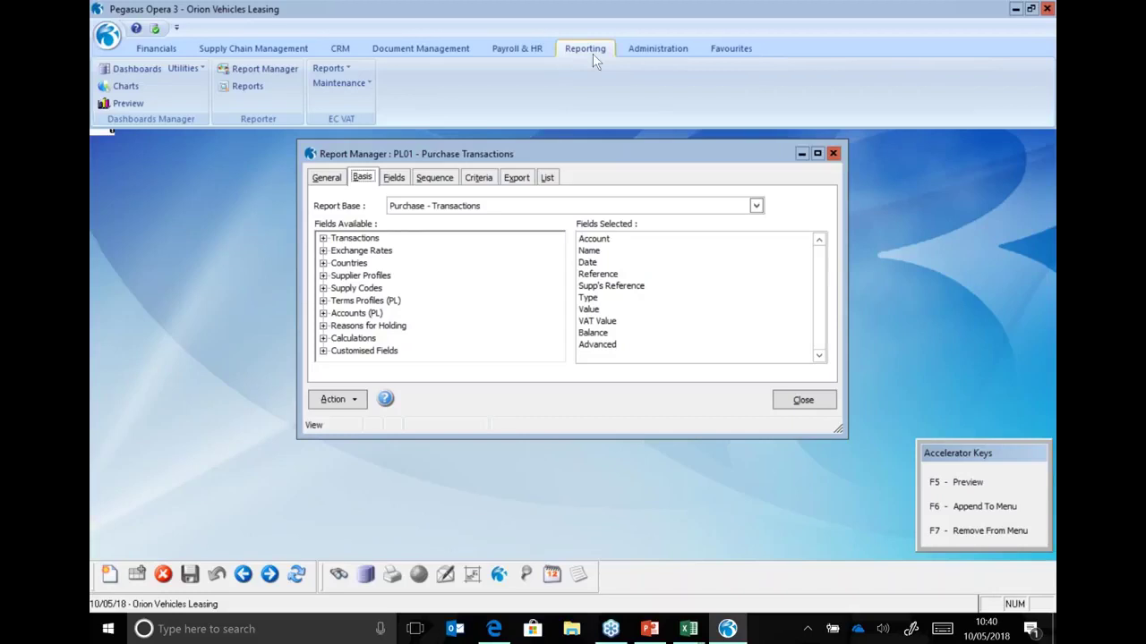
# Step: Append the PL01 report to the Purchase Reports menu and accept the confirmation messages
pyautogui.click(348, 399)
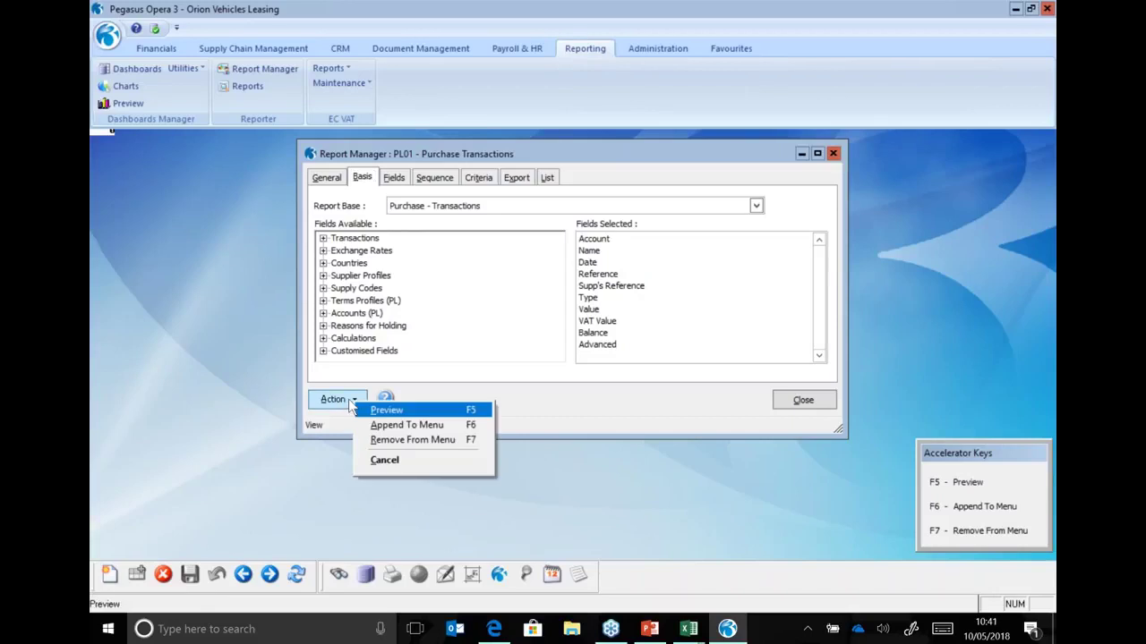
pyautogui.click(403, 424)
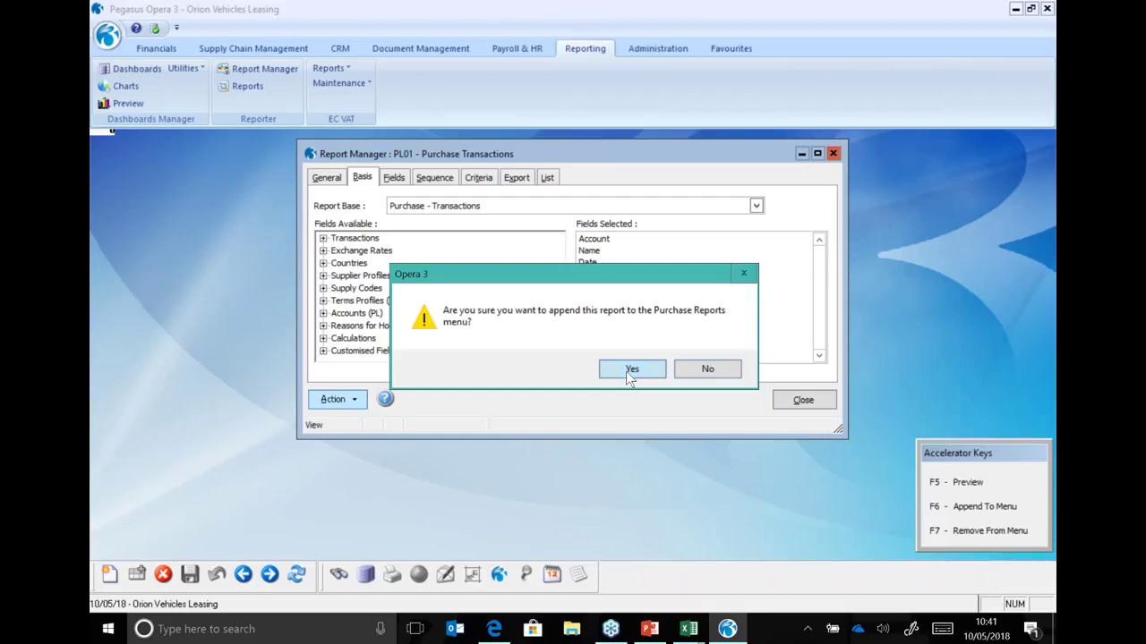
pyautogui.click(631, 369)
pyautogui.click(627, 372)
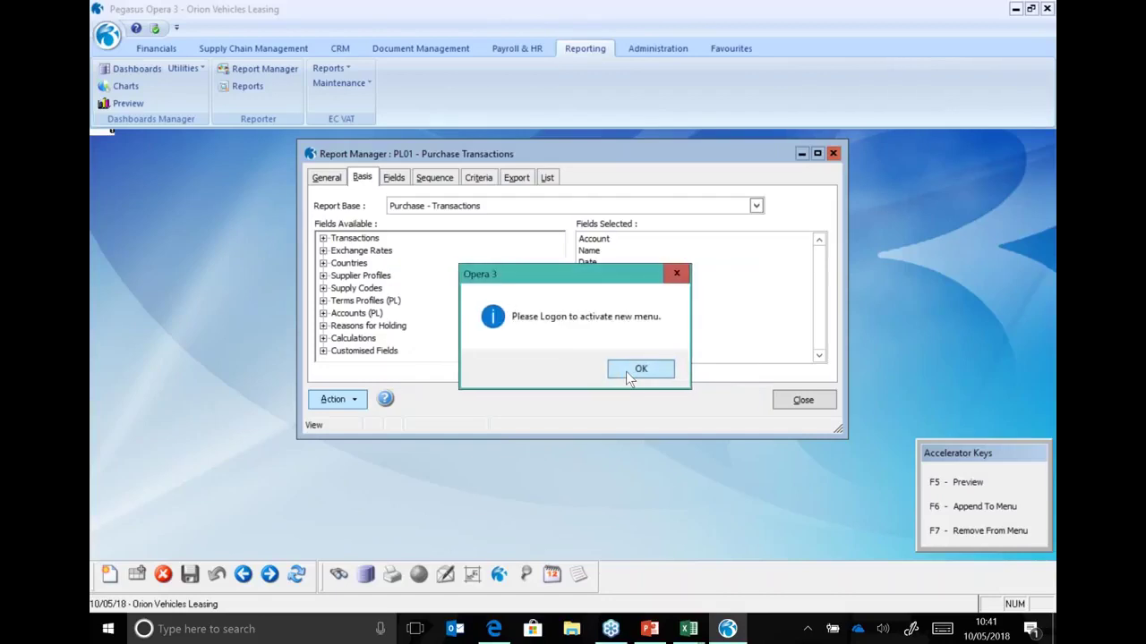
pyautogui.click(627, 372)
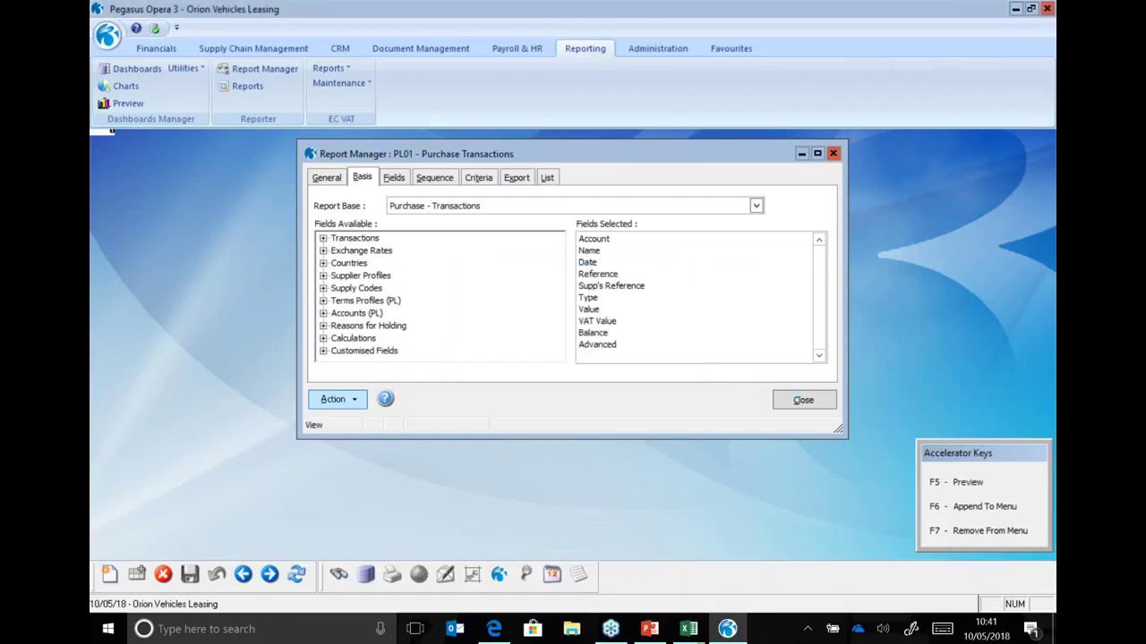
# Step: Close the Report Manager and log on to the system again to activate the new menu entry
pyautogui.click(819, 407)
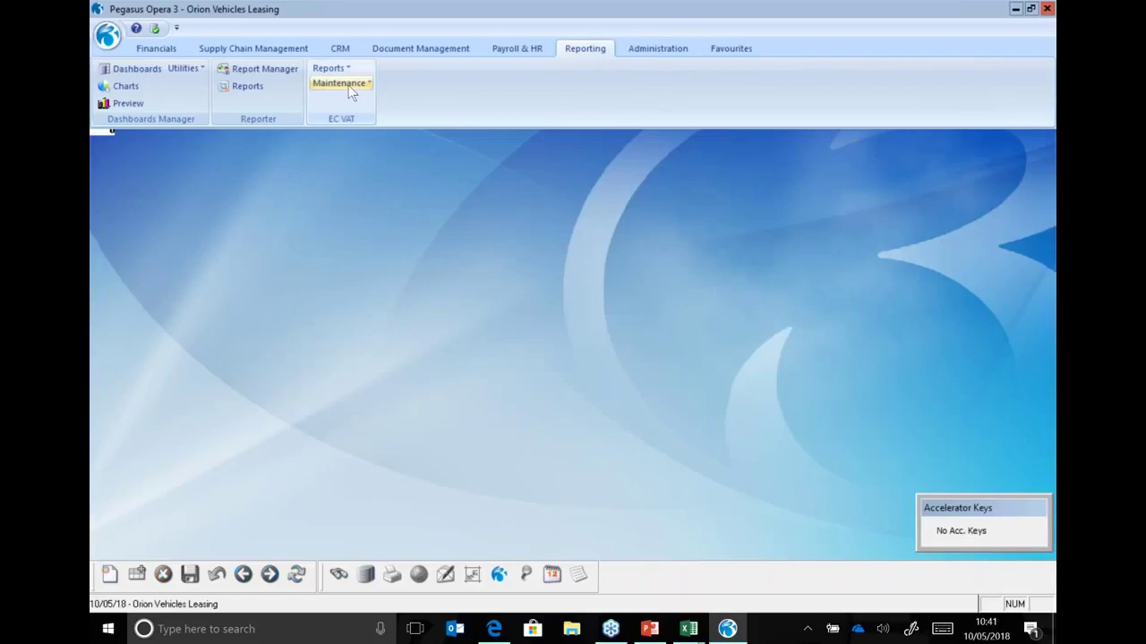
pyautogui.click(662, 49)
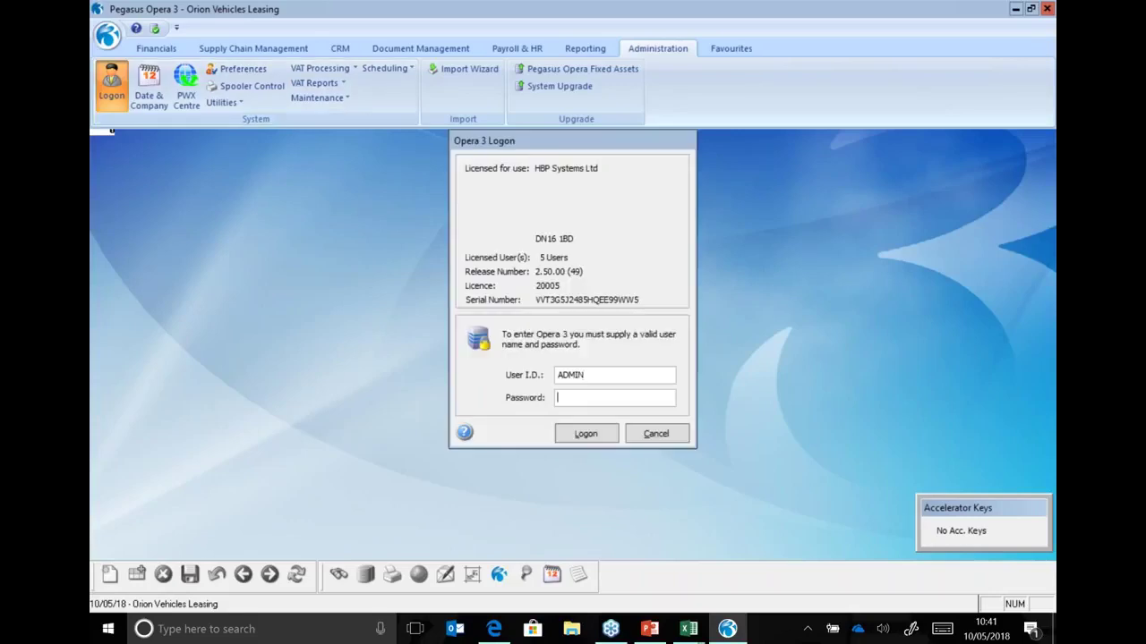
pyautogui.press('Return')
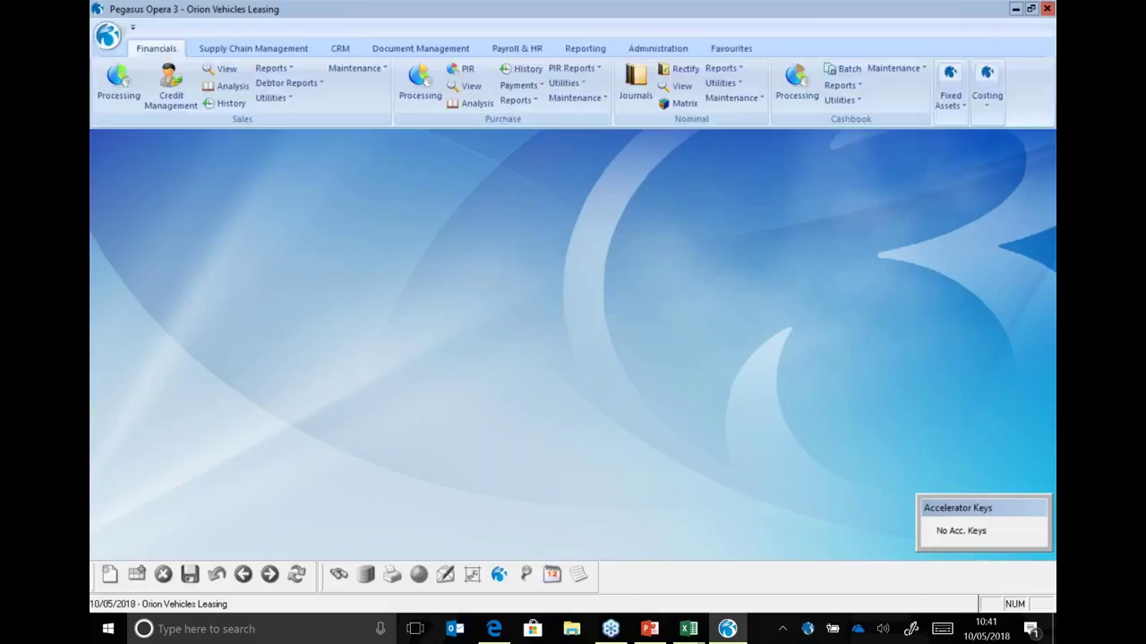
# Step: Run Purchase Transactions from the Purchase reports with date 01/01/2018, publish it to screen in the Standard Report layout, and close the preview
pyautogui.click(527, 102)
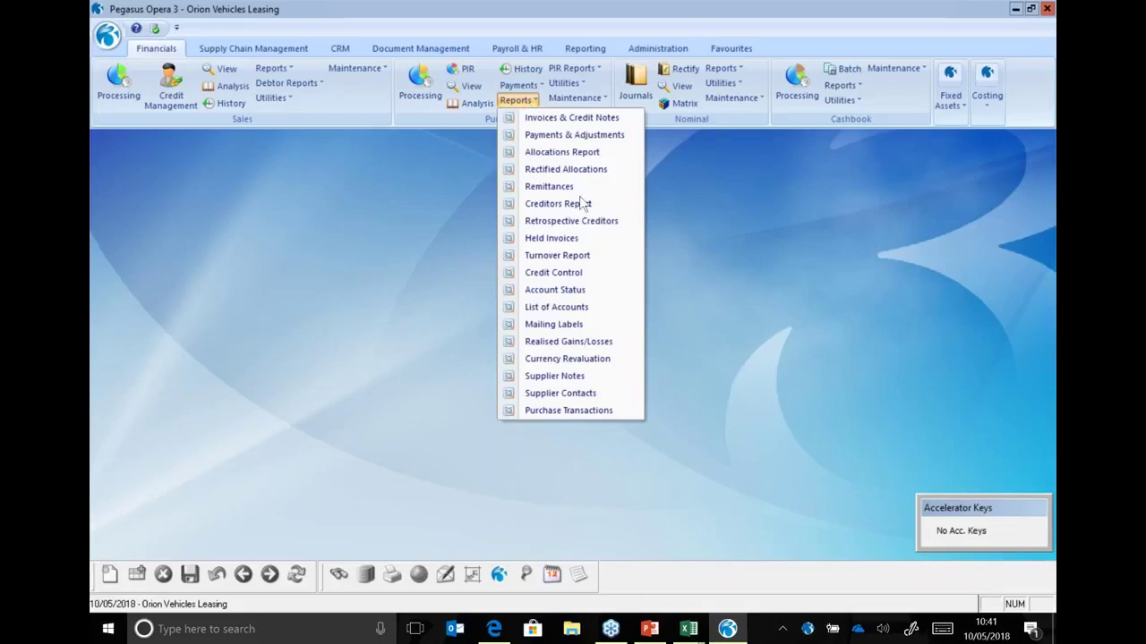
pyautogui.click(565, 414)
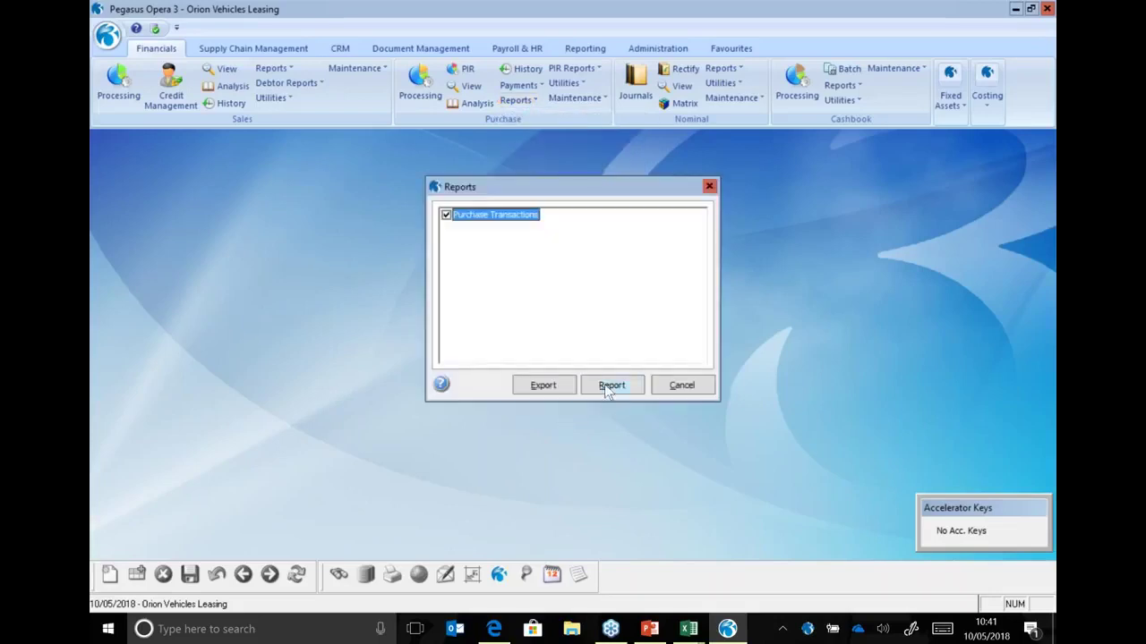
pyautogui.click(608, 387)
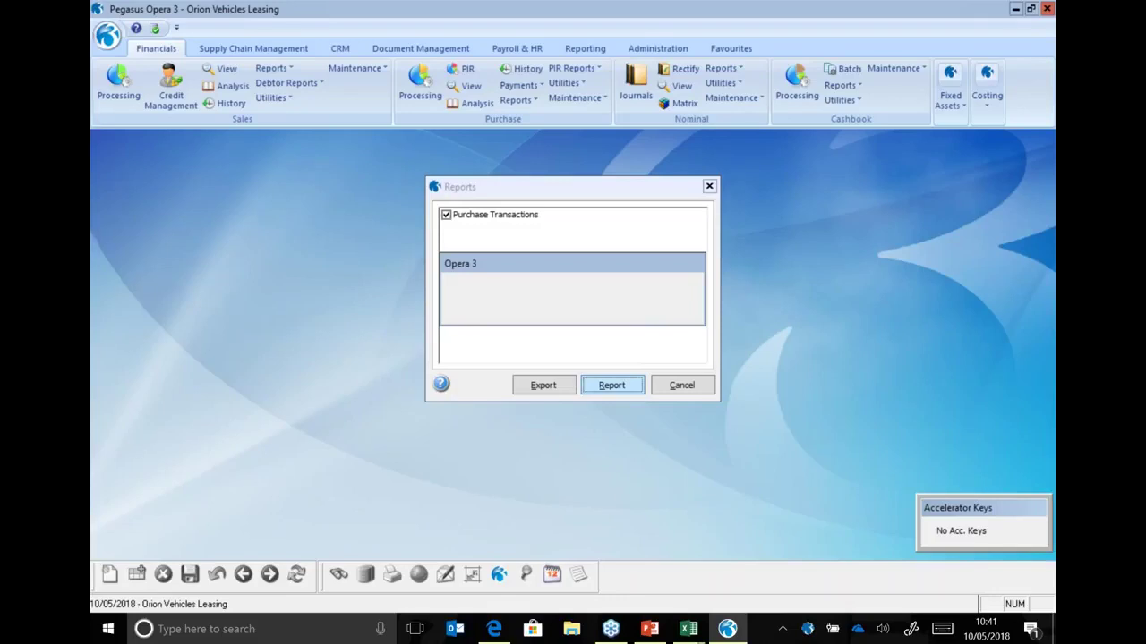
pyautogui.write('01/12/')
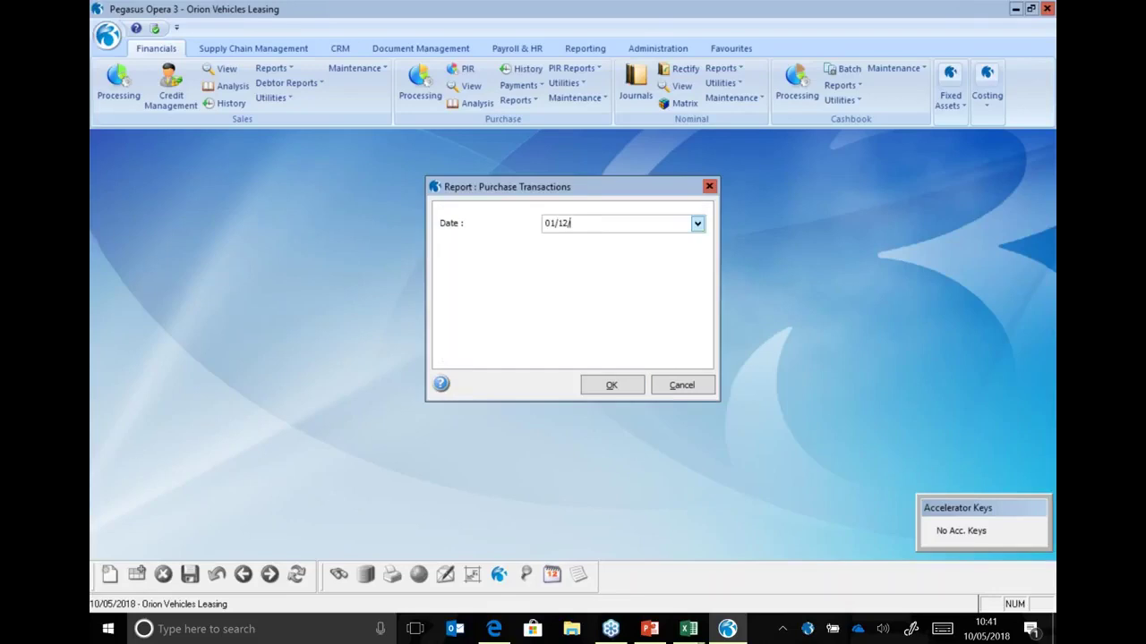
pyautogui.press('BackSpace')
pyautogui.press('BackSpace')
pyautogui.press('BackSpace')
pyautogui.write('01/2018')
pyautogui.click(631, 387)
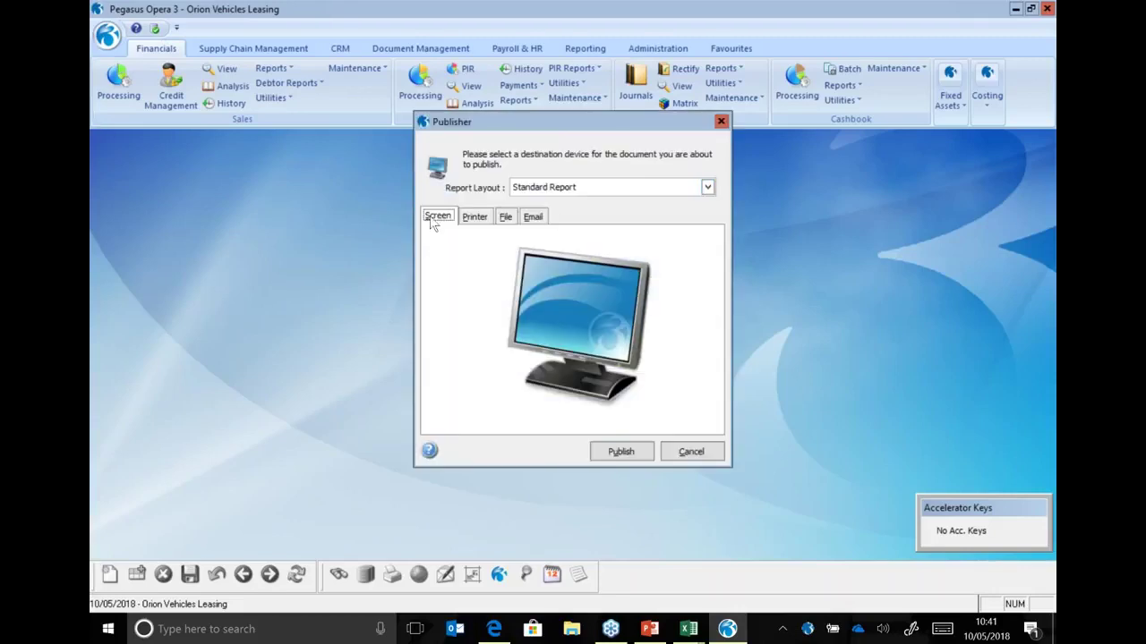
pyautogui.click(646, 457)
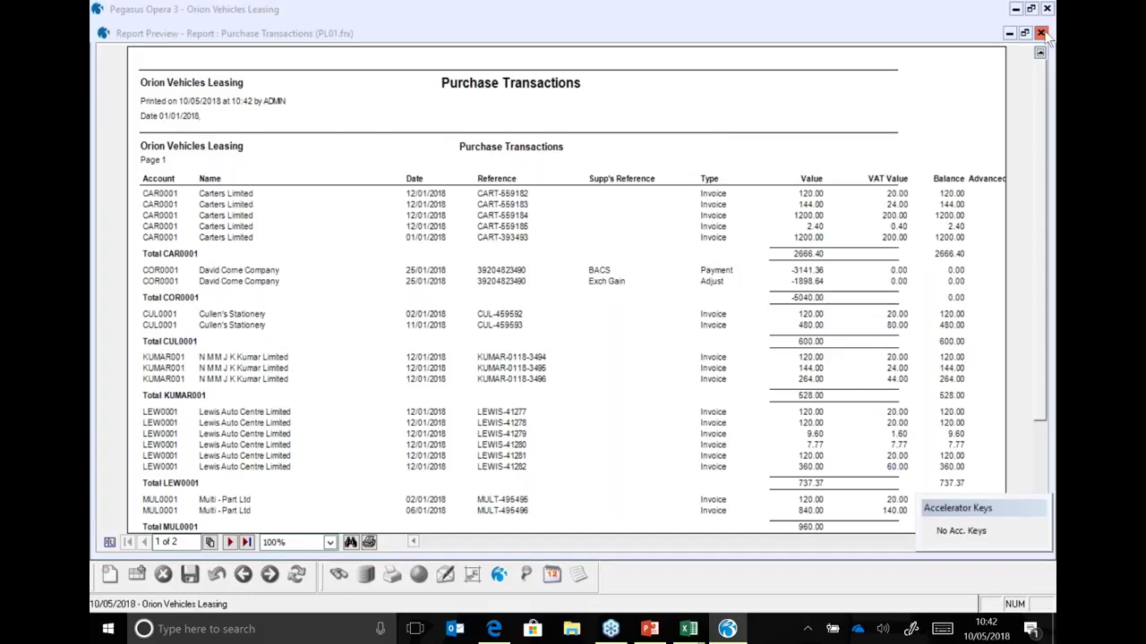
pyautogui.press('Escape')
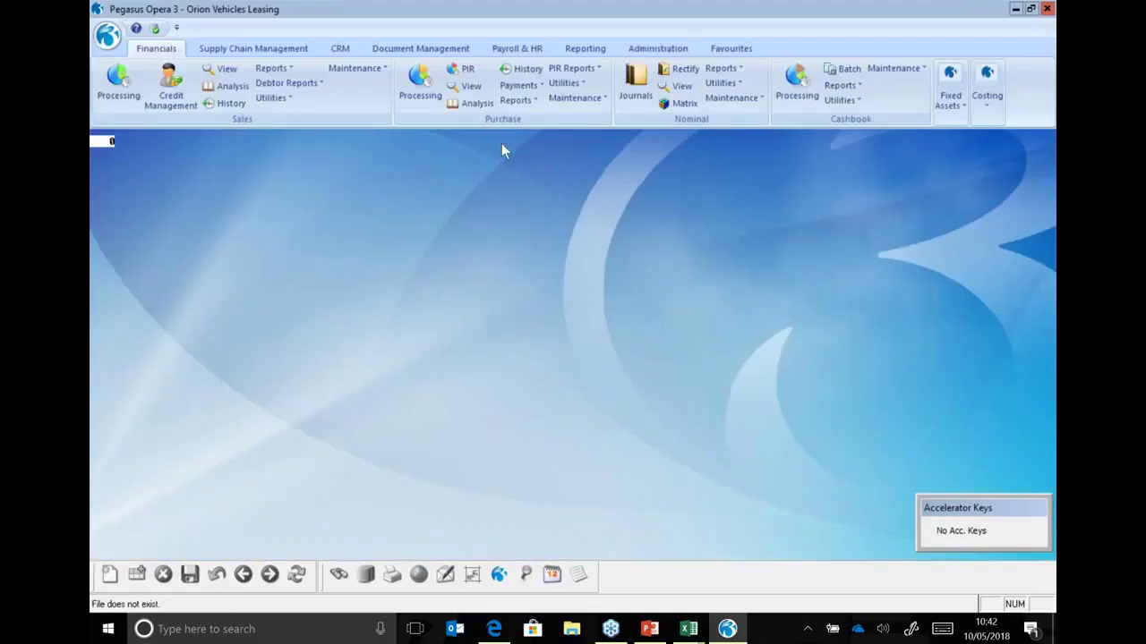
# Step: Reopen the PL01 Purchase Transactions report in the Report Manager
pyautogui.click(597, 40)
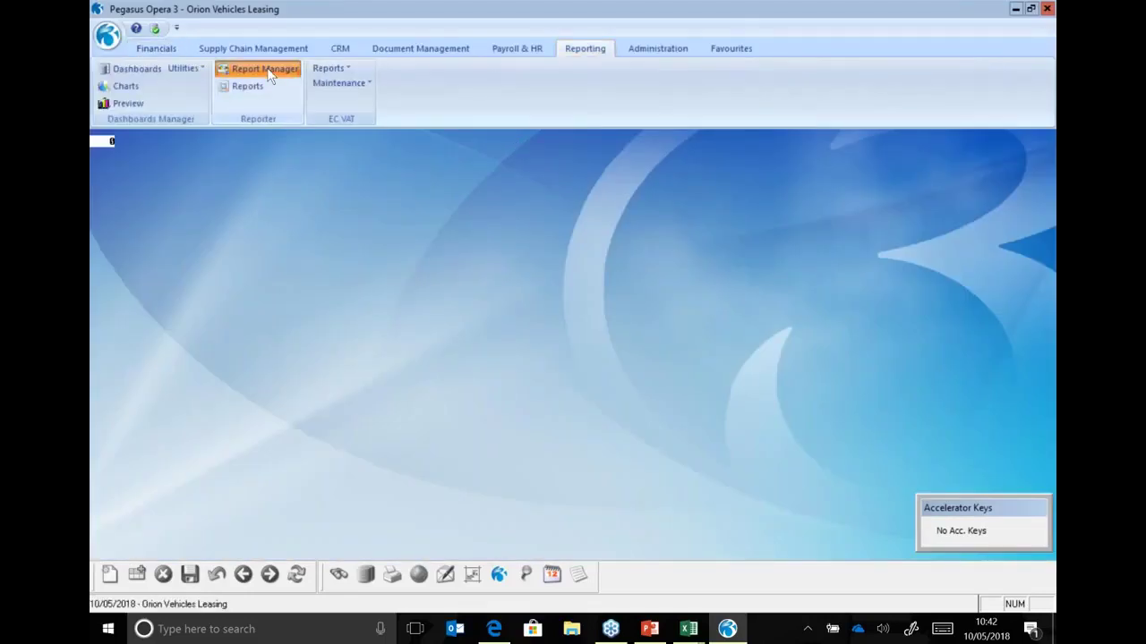
pyautogui.click(267, 69)
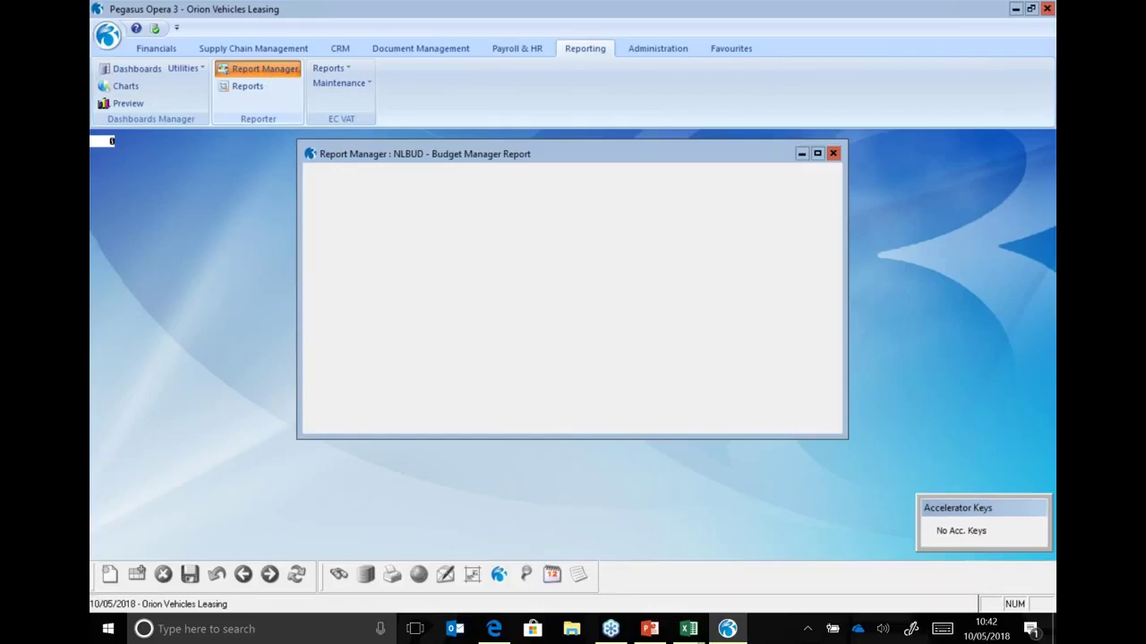
pyautogui.click(546, 177)
pyautogui.doubleClick(474, 226)
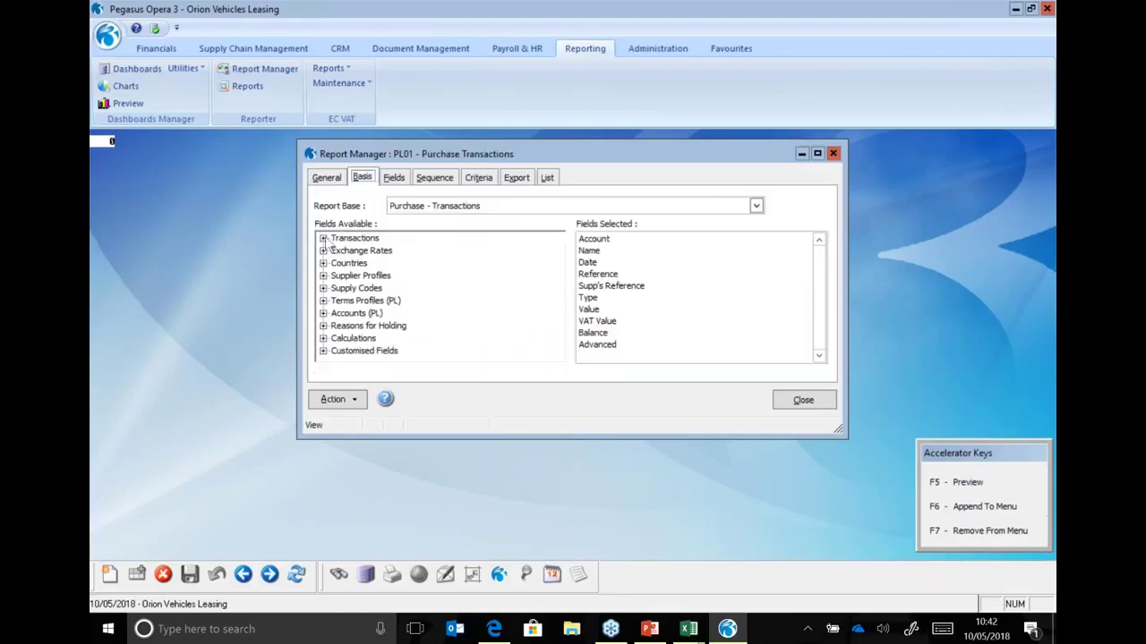
# Step: Add the Pay Date field from the Transactions group to the report's selected fields
pyautogui.doubleClick(355, 239)
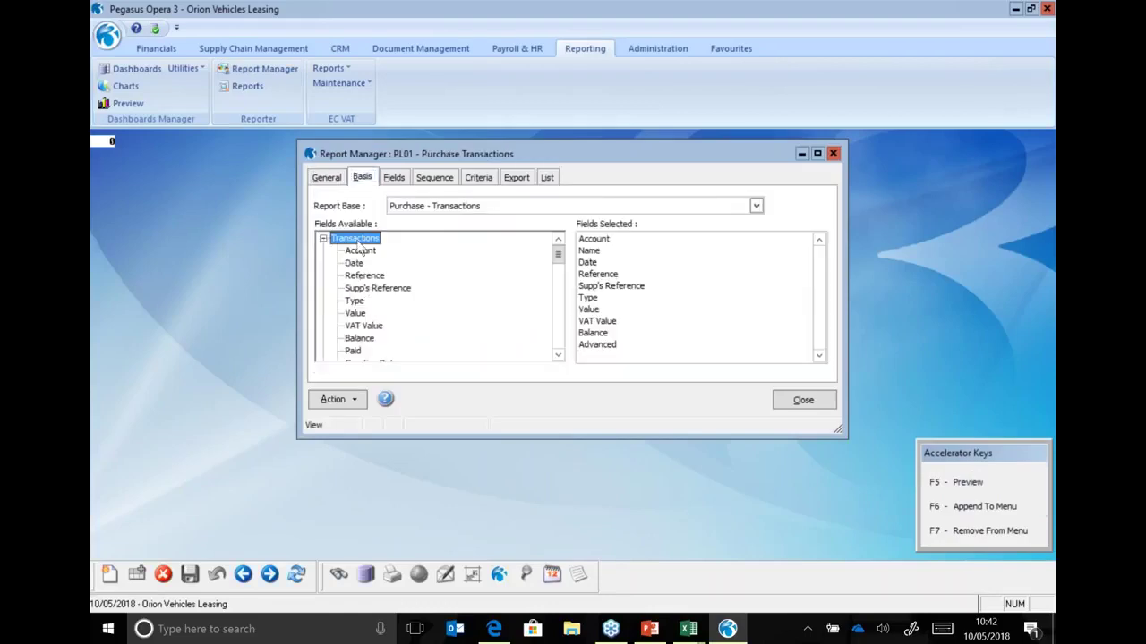
pyautogui.click(557, 355)
pyautogui.click(557, 355)
pyautogui.click(558, 356)
pyautogui.click(557, 355)
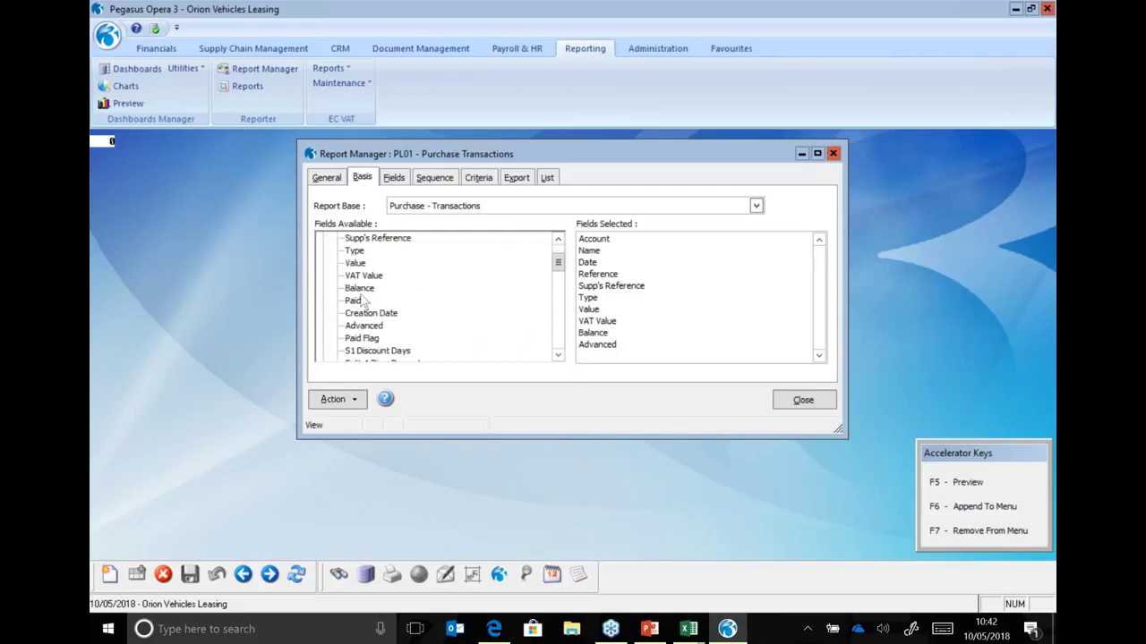
pyautogui.click(355, 305)
pyautogui.click(558, 356)
pyautogui.click(557, 355)
pyautogui.click(557, 355)
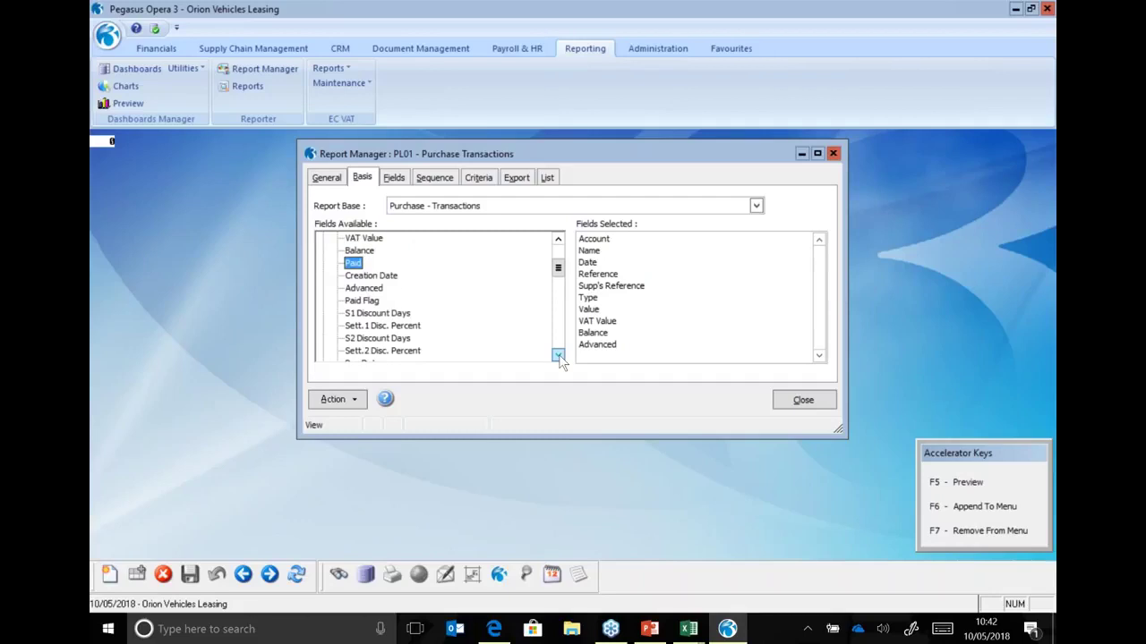
pyautogui.click(558, 355)
pyautogui.click(558, 355)
pyautogui.click(558, 355)
pyautogui.click(558, 355)
pyautogui.click(353, 316)
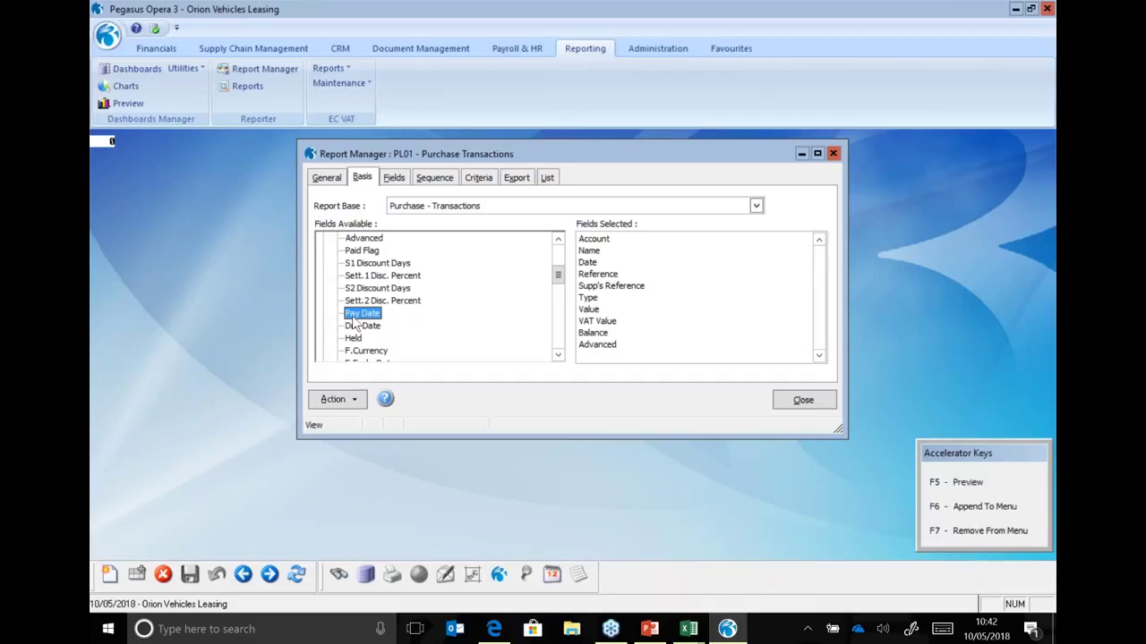
pyautogui.click(591, 263)
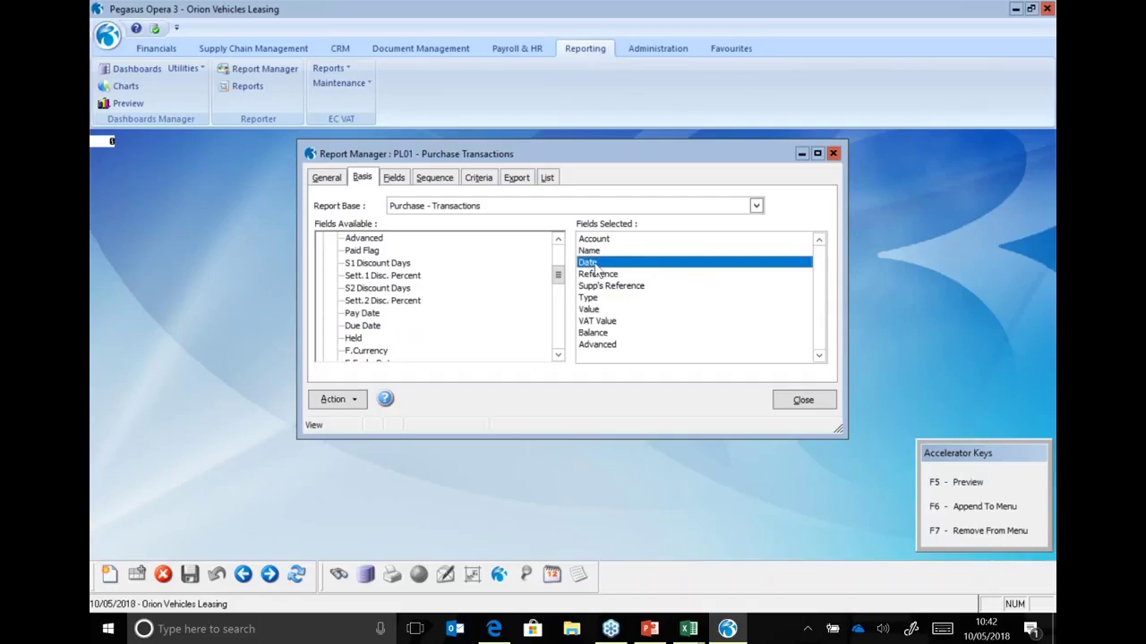
pyautogui.click(363, 314)
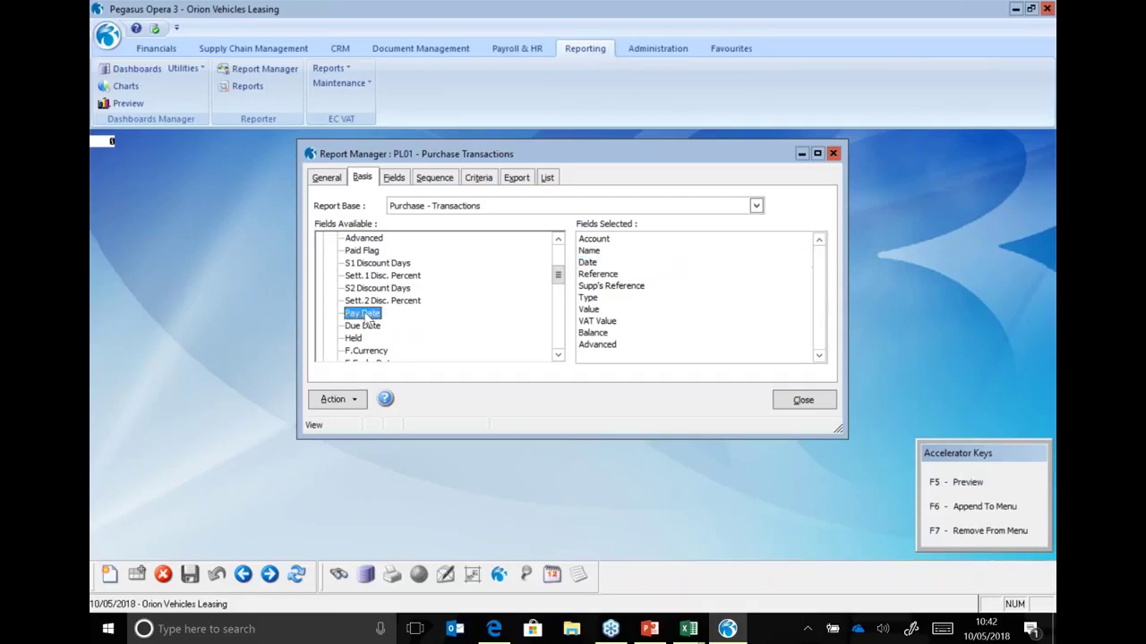
pyautogui.doubleClick(364, 314)
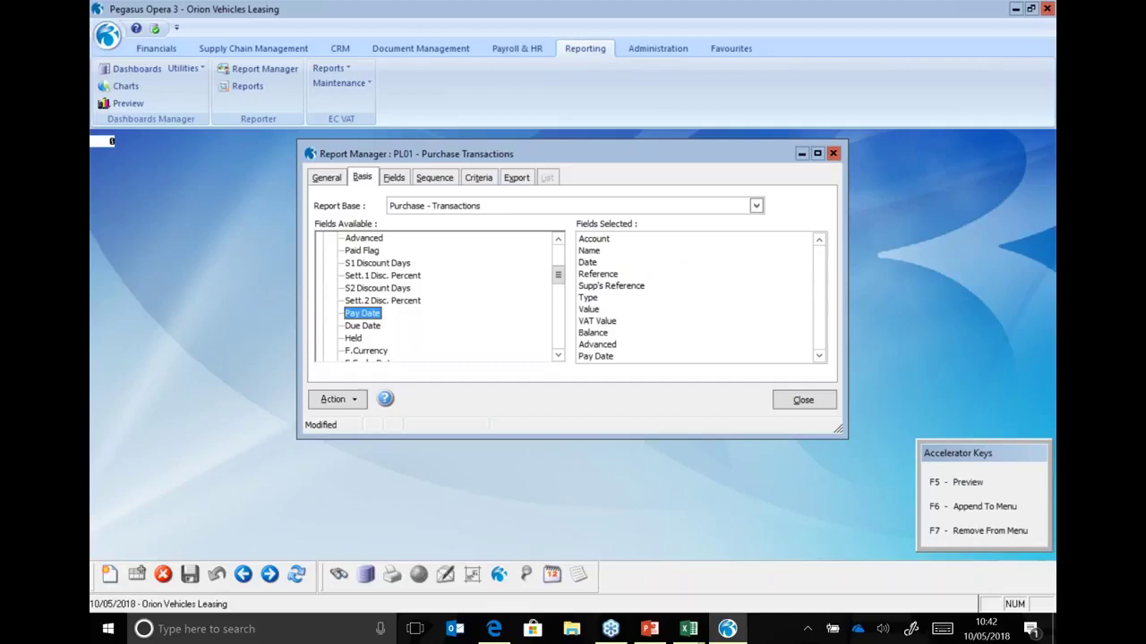
# Step: Add the Due Date field to the selected fields and save the report, accepting the page-width warning
pyautogui.click(364, 327)
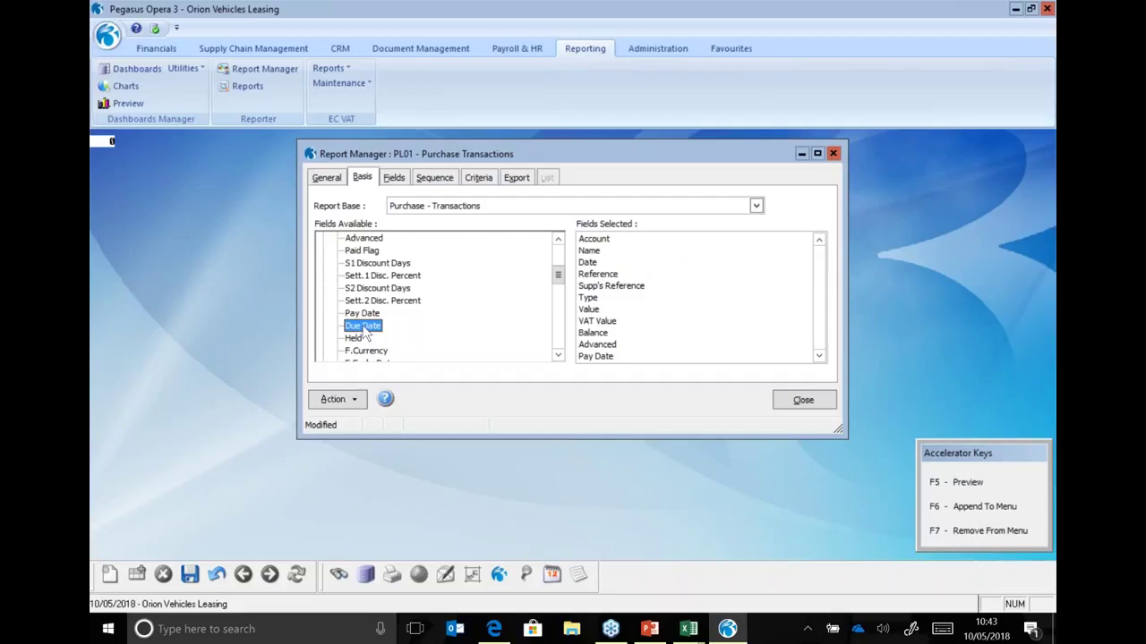
pyautogui.doubleClick(363, 328)
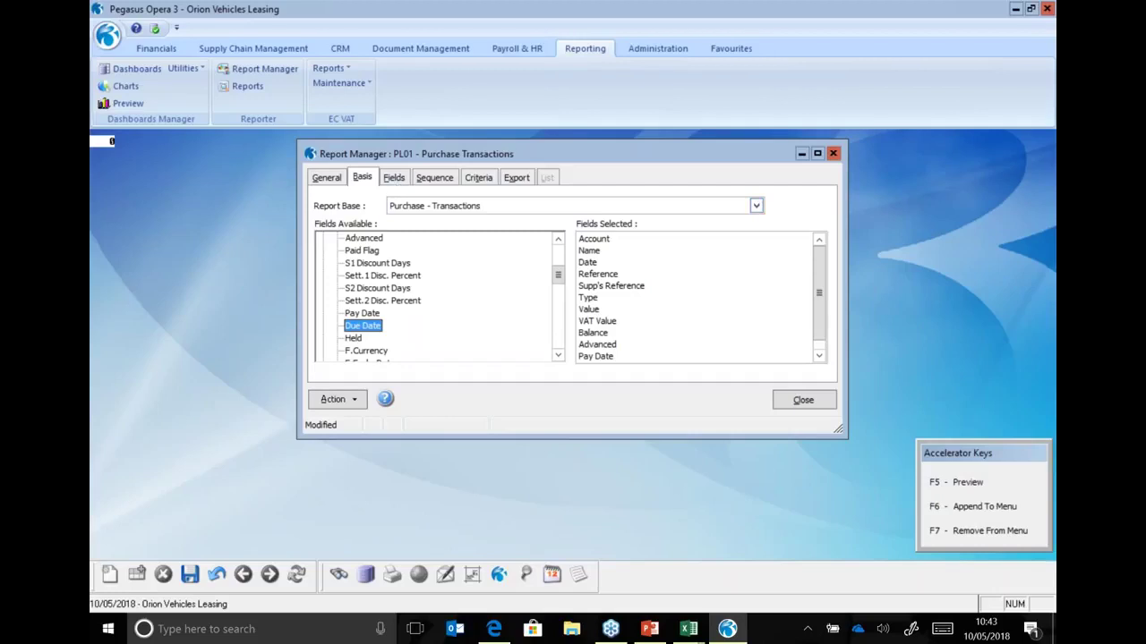
pyautogui.moveTo(817, 298); pyautogui.dragTo(818, 308)
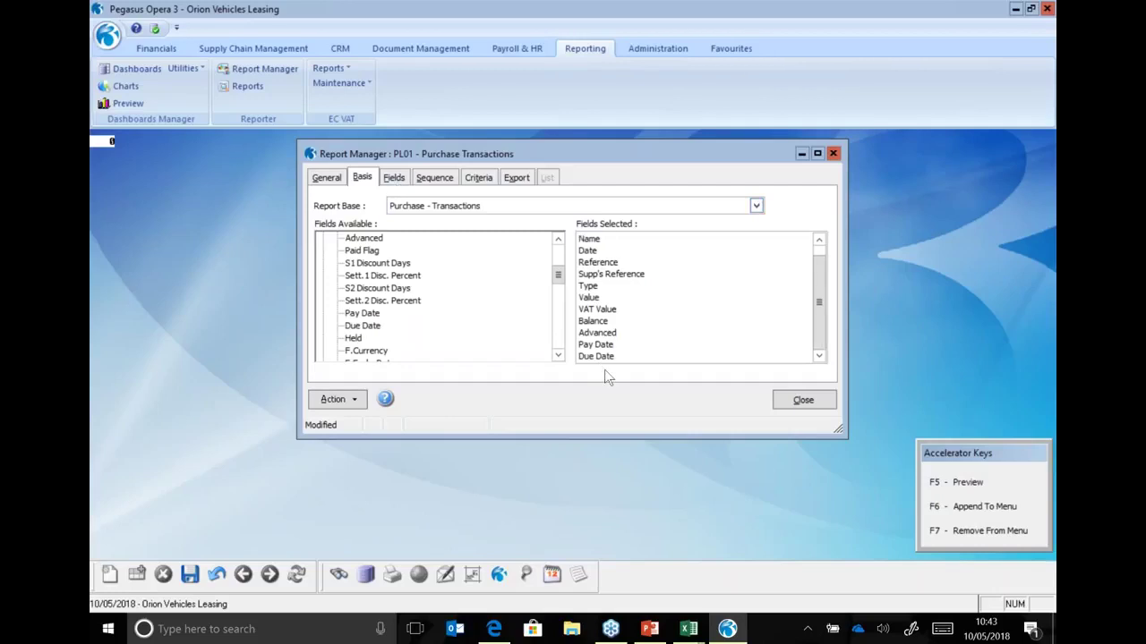
pyautogui.click(395, 178)
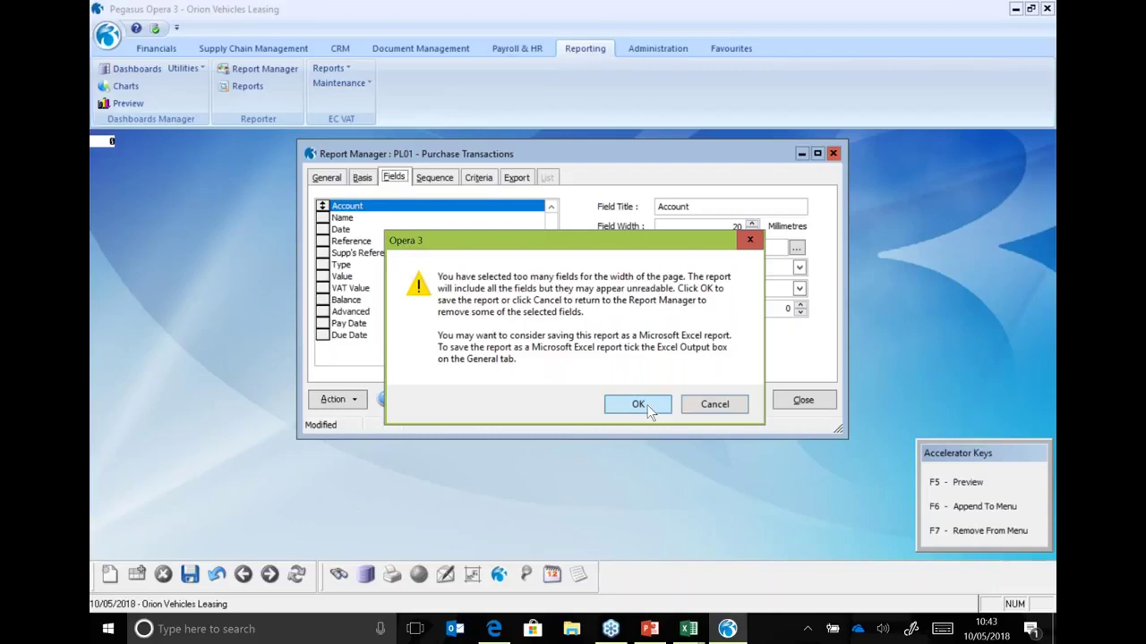
pyautogui.click(651, 408)
pyautogui.click(626, 394)
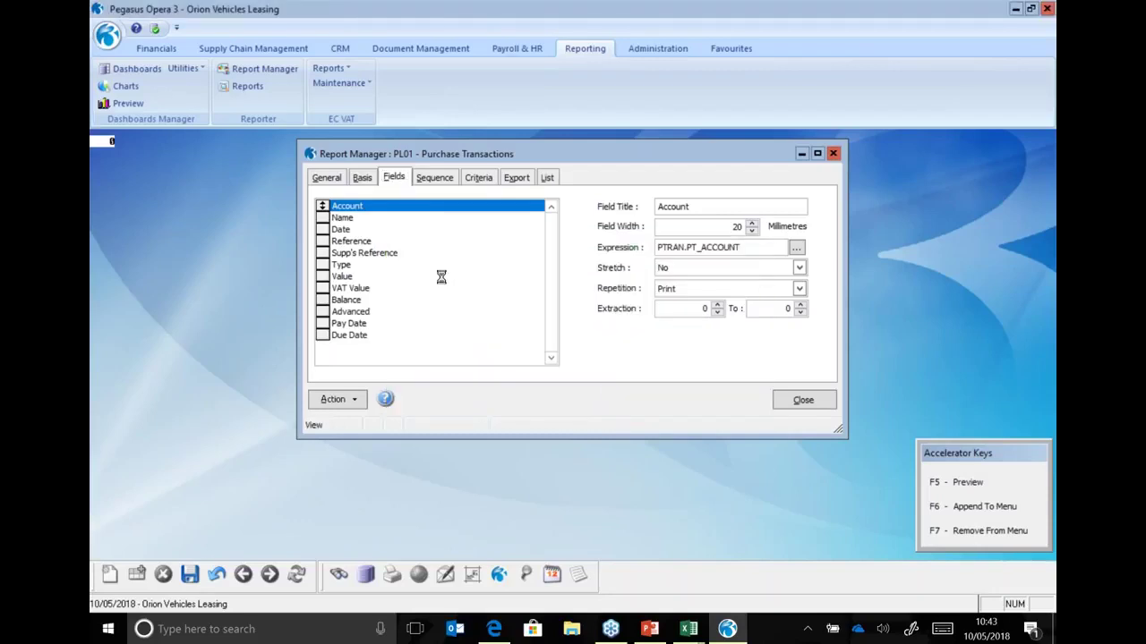
# Step: Set the Name field's width to 40 mm and check the Account and Reference field settings
pyautogui.click(362, 252)
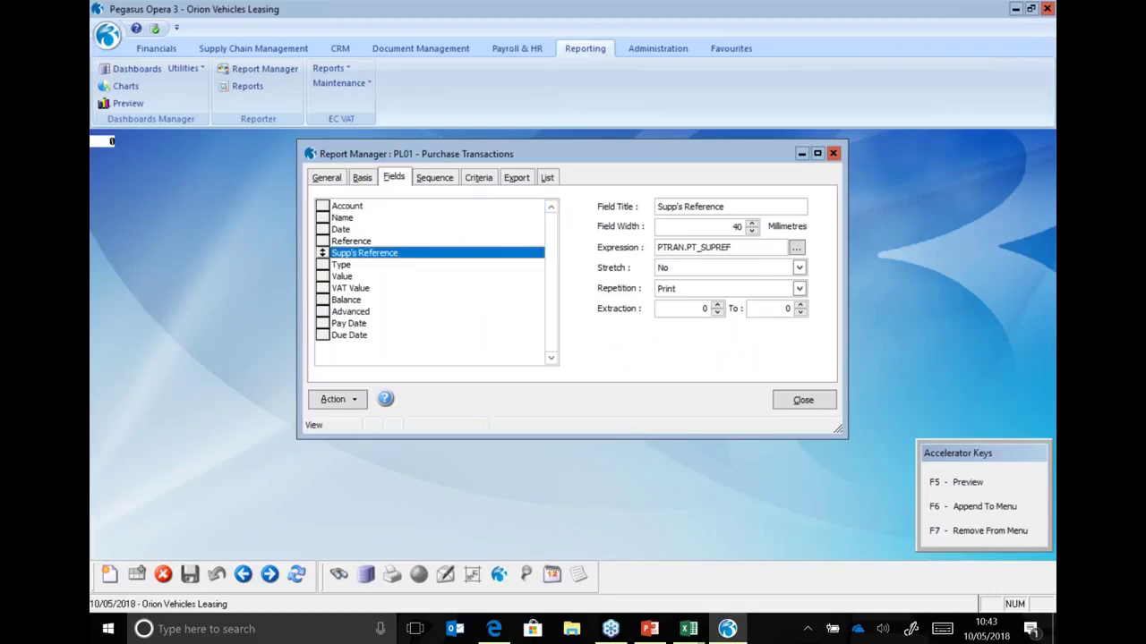
pyautogui.click(344, 218)
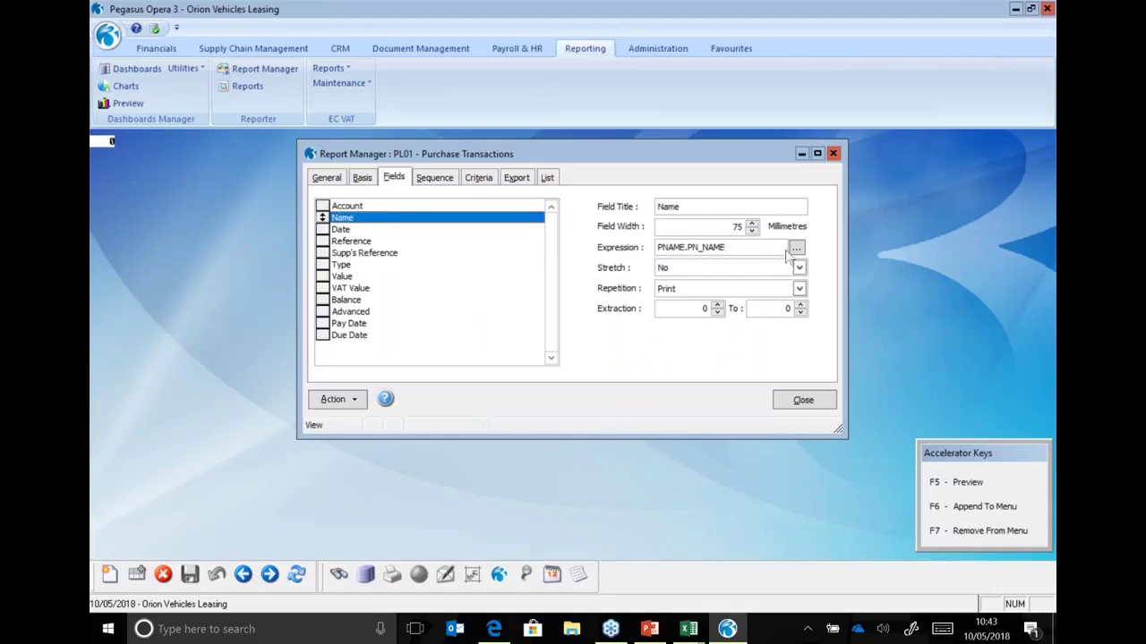
pyautogui.click(731, 229)
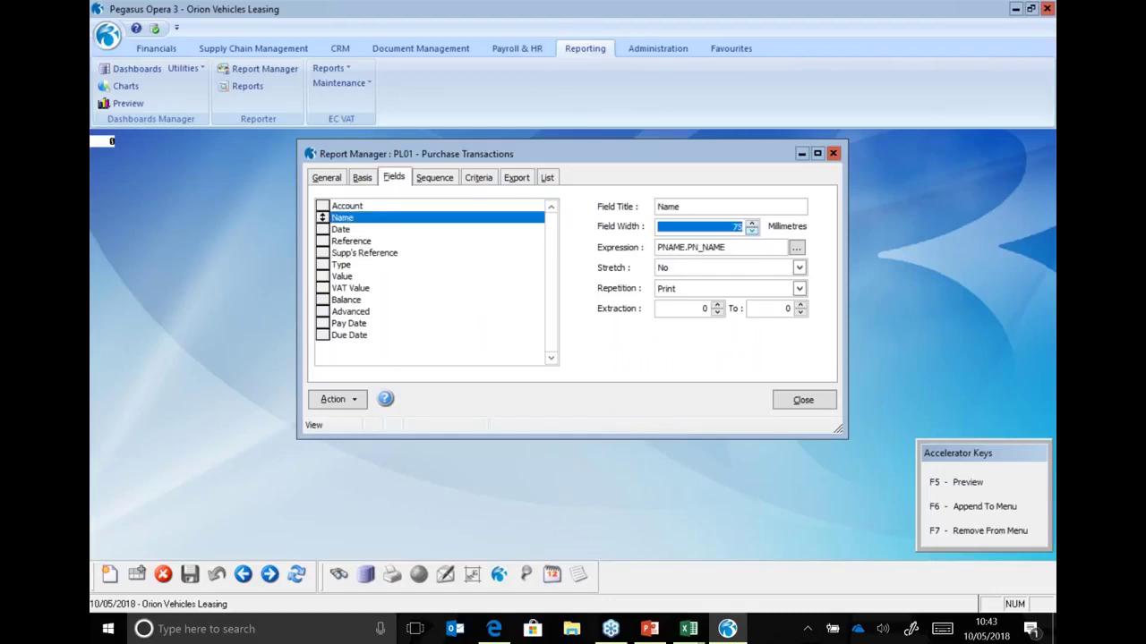
pyautogui.write('40')
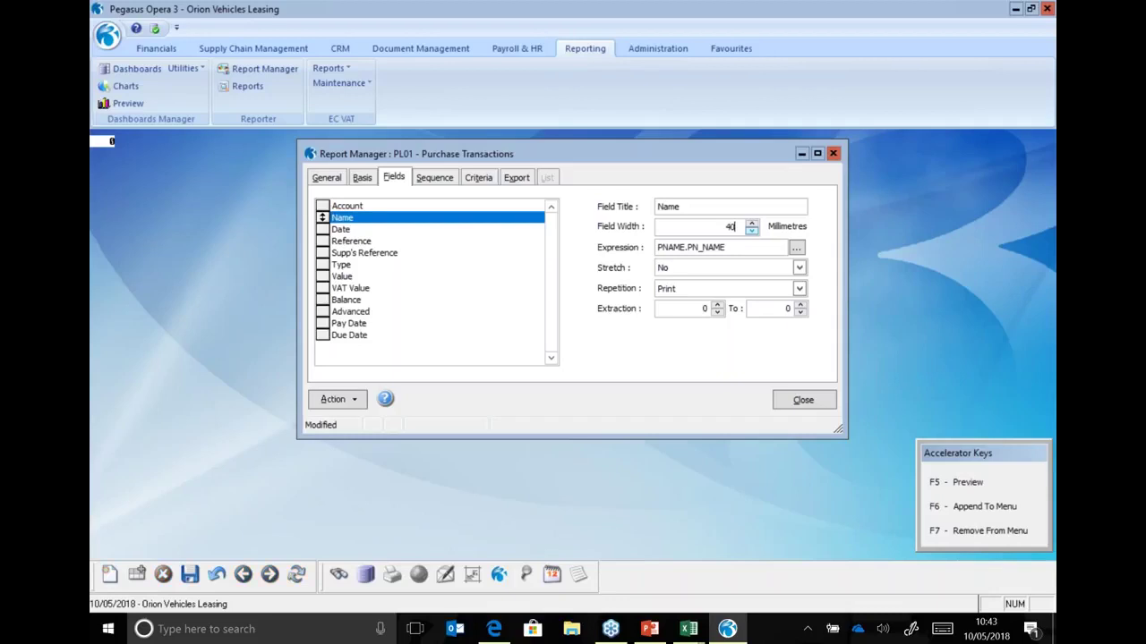
pyautogui.click(439, 206)
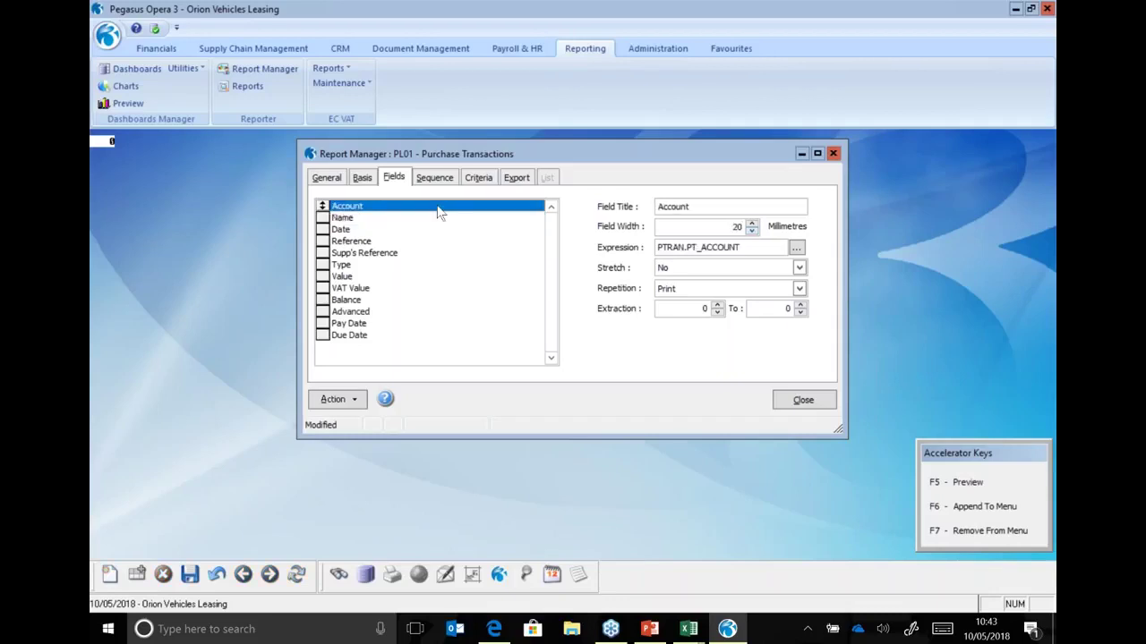
pyautogui.click(414, 243)
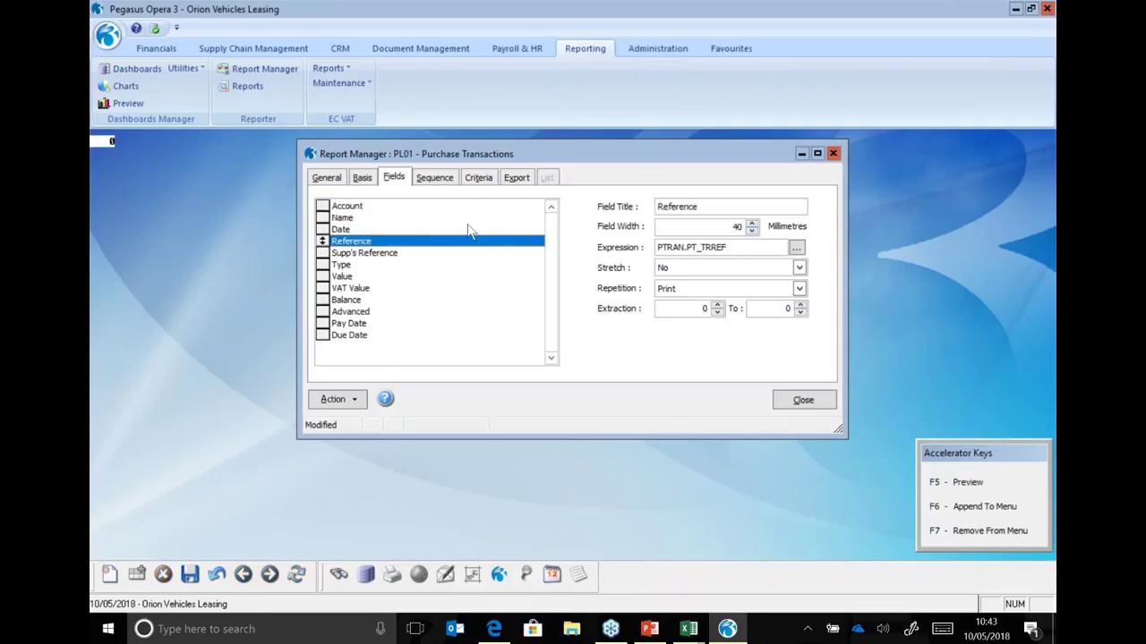
# Step: Set the widths of the Reference and Supp's Reference fields to 30 mm each
pyautogui.doubleClick(728, 226)
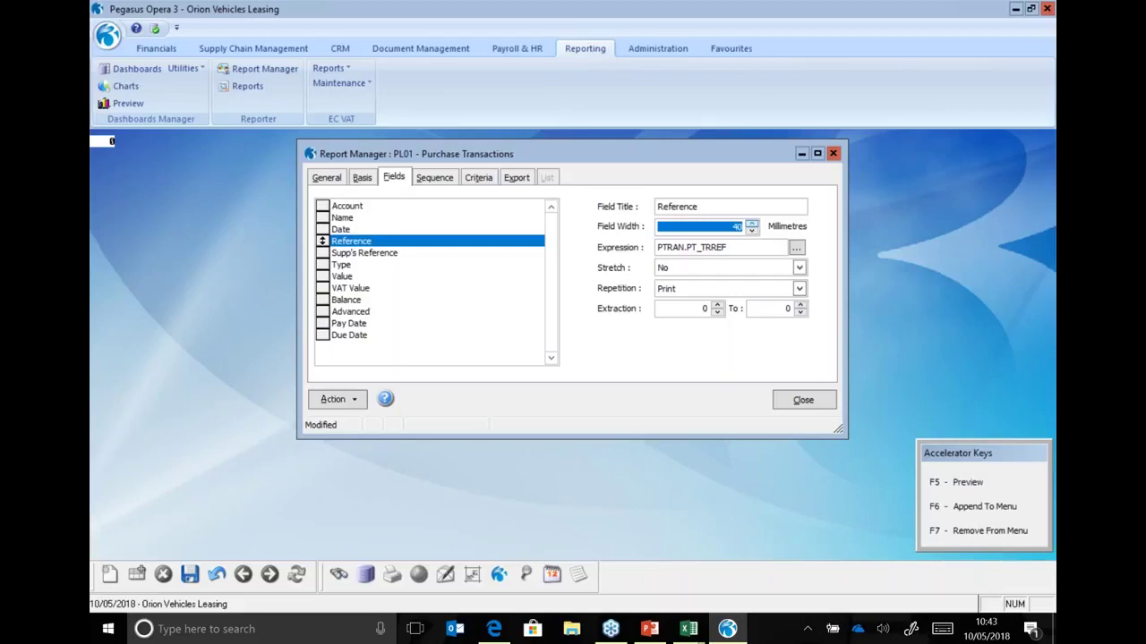
pyautogui.write('30')
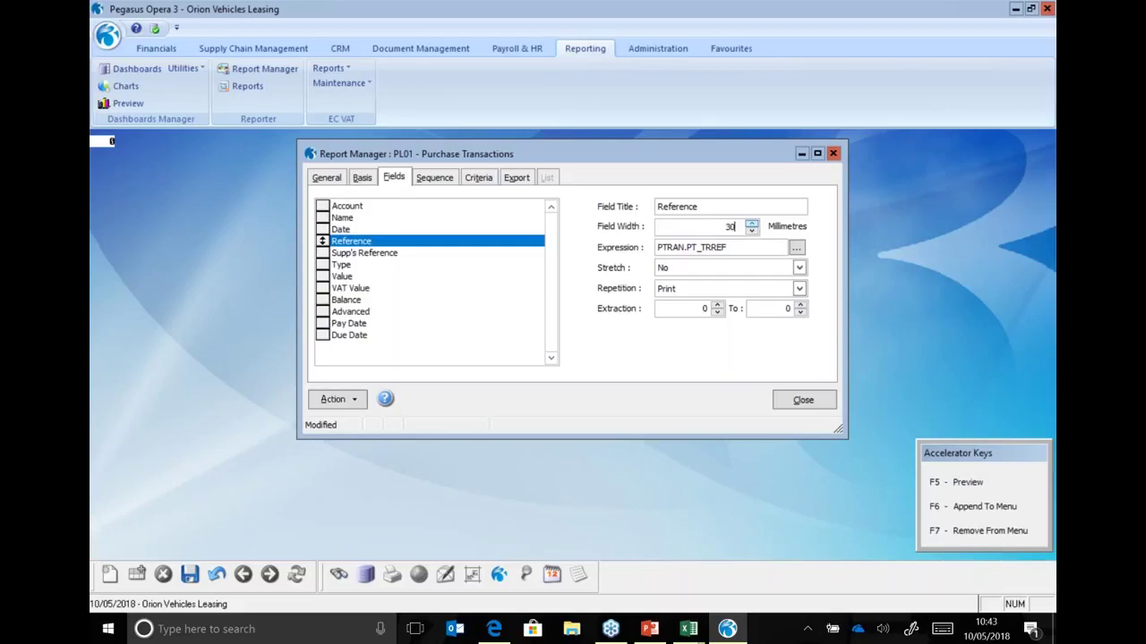
pyautogui.click(371, 254)
pyautogui.doubleClick(732, 226)
pyautogui.write('30')
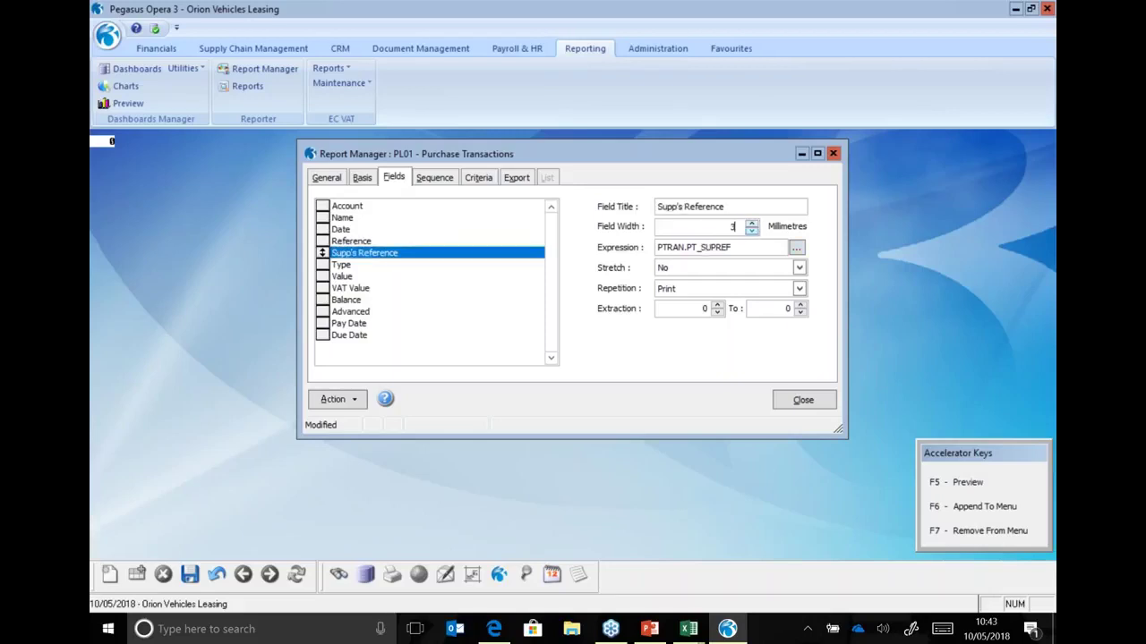
# Step: Check the Type, Value, VAT Value and Balance field settings and save the report, accepting the page-width warning
pyautogui.click(352, 266)
pyautogui.click(353, 278)
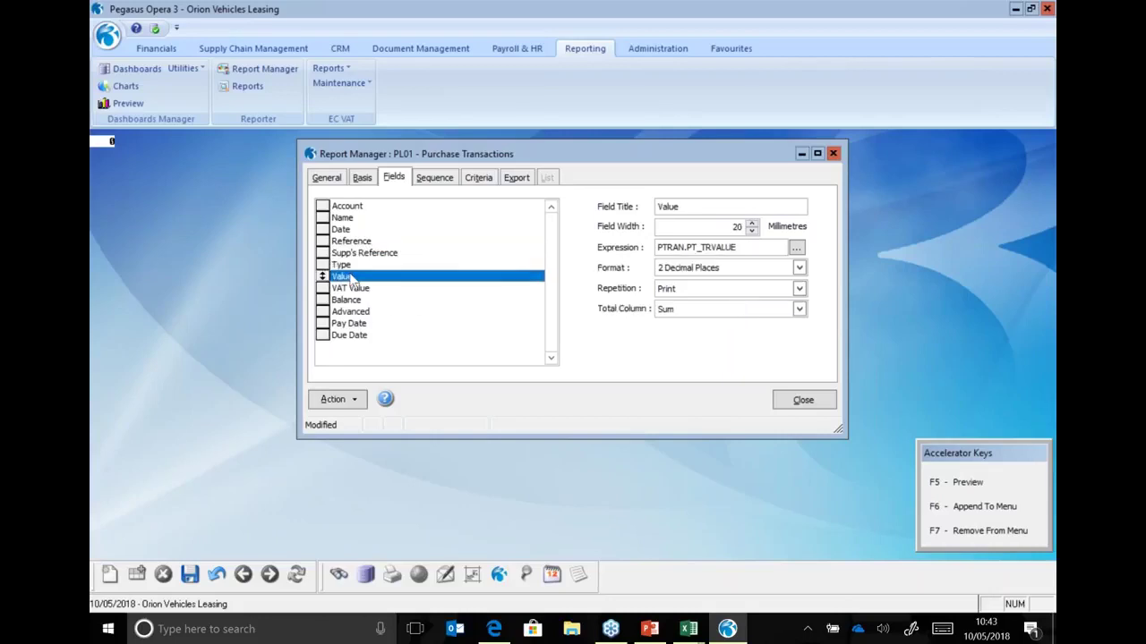
pyautogui.click(352, 288)
pyautogui.click(350, 301)
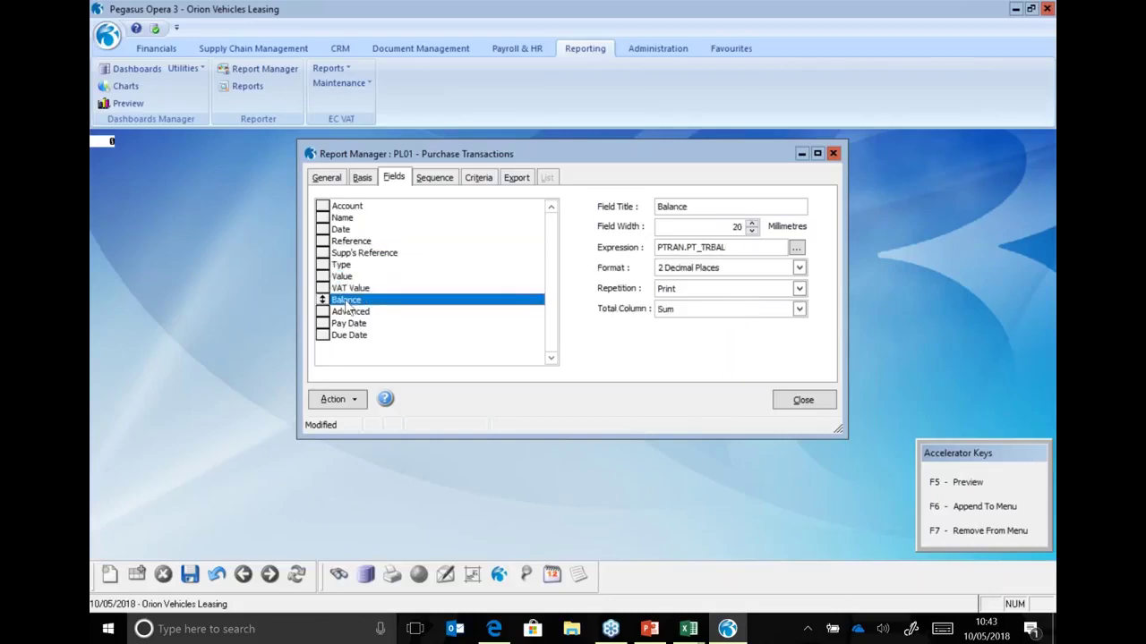
pyautogui.click(190, 575)
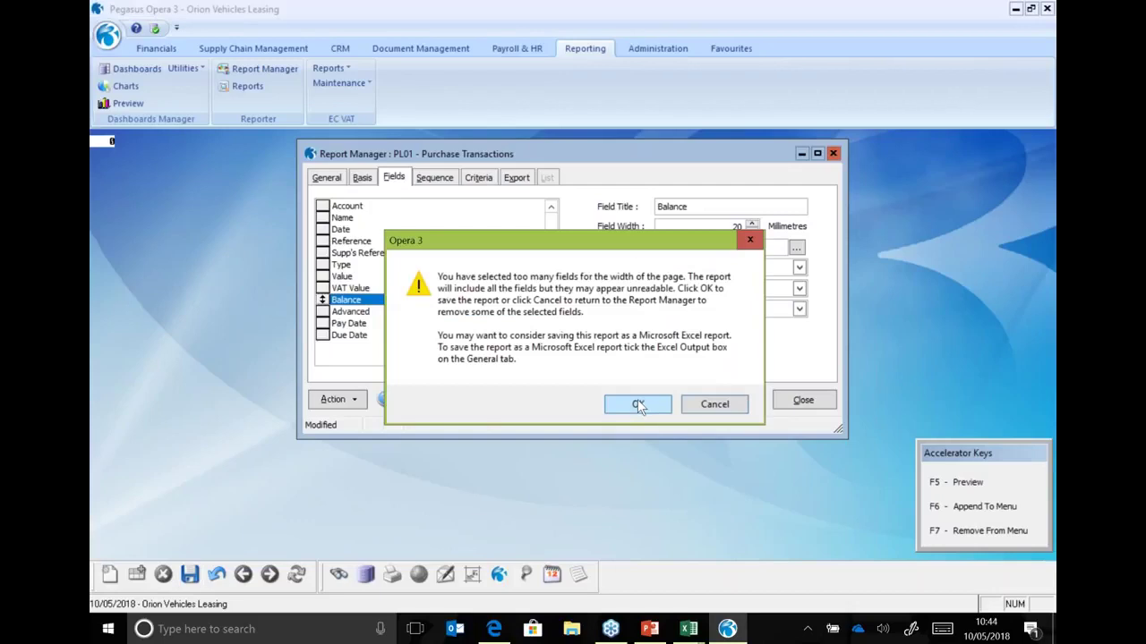
pyautogui.click(637, 401)
pyautogui.click(637, 394)
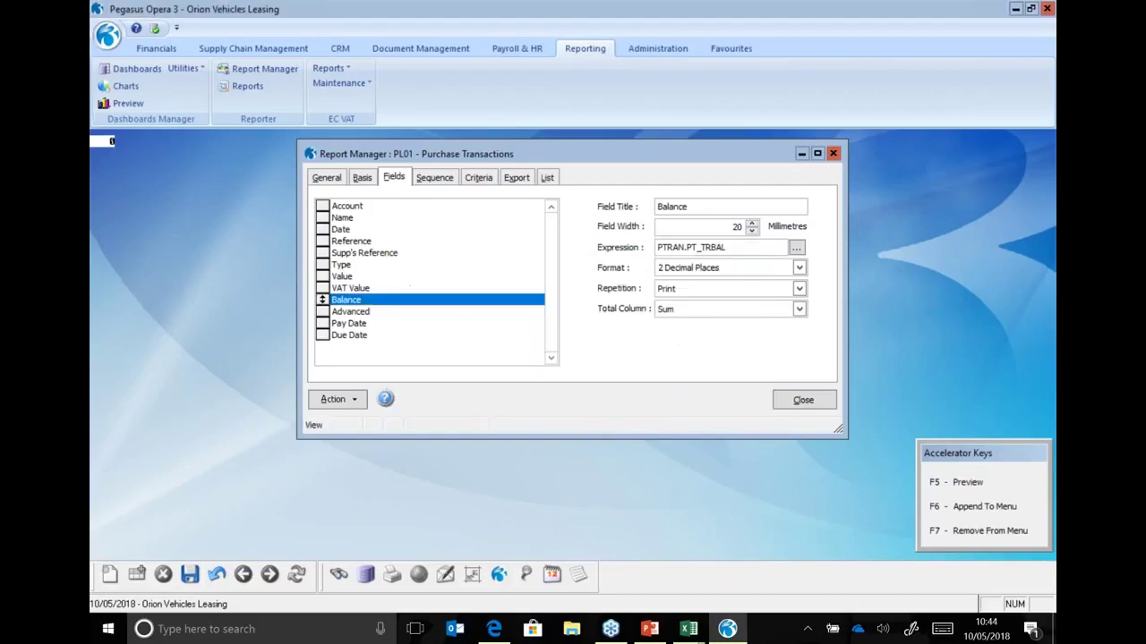
# Step: Preview the saved Purchase Transactions report with 01/01/2017 as the date criterion
pyautogui.click(328, 178)
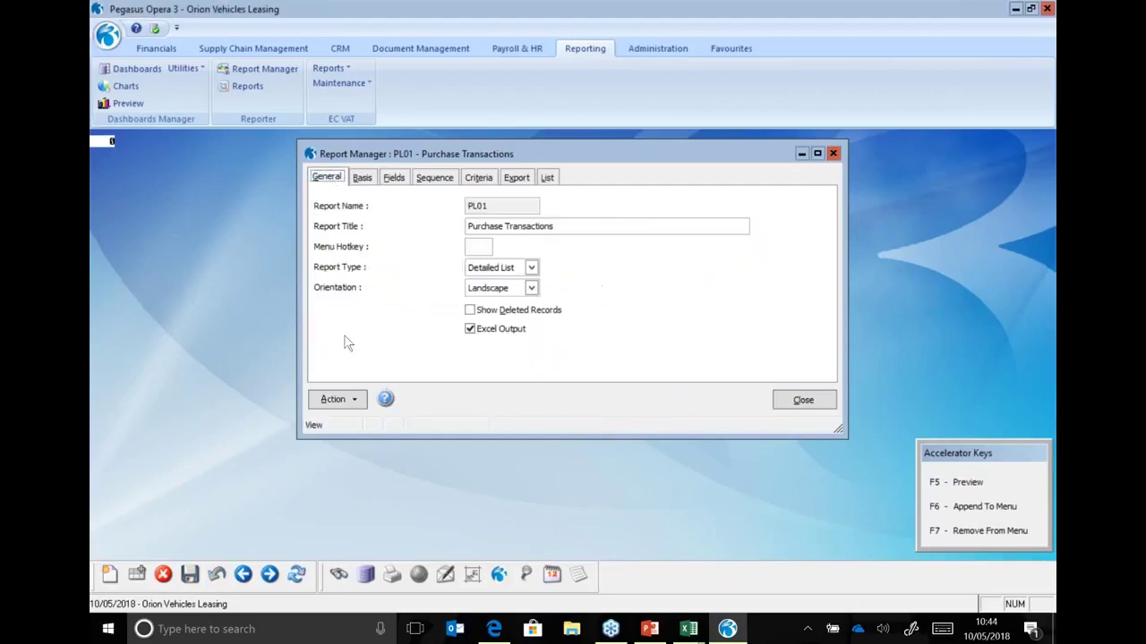
pyautogui.click(347, 404)
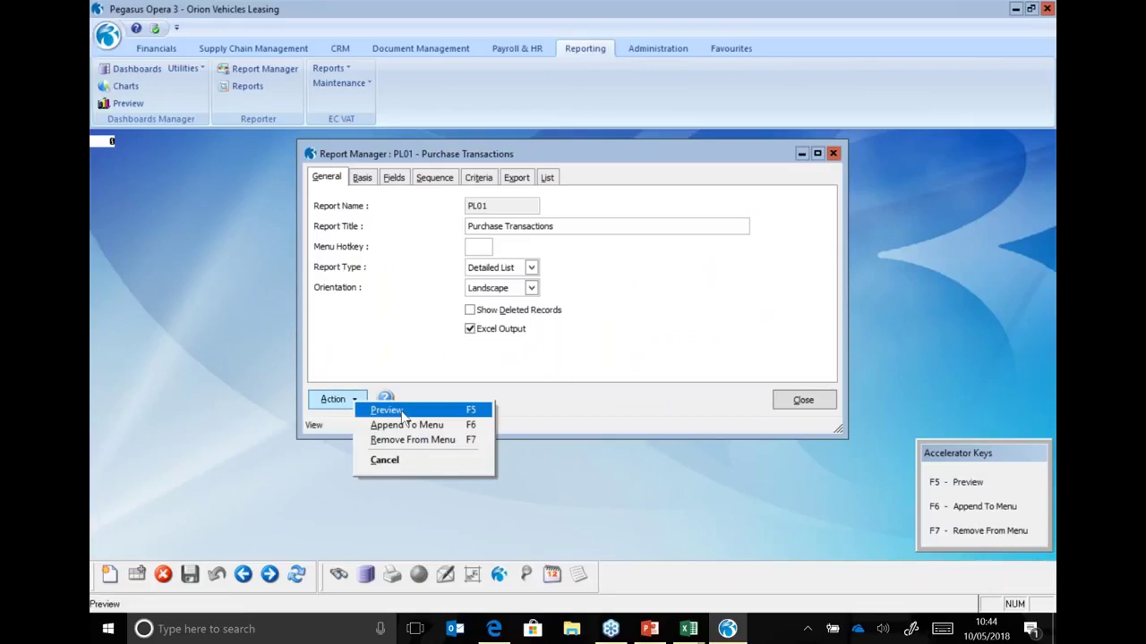
pyautogui.click(524, 349)
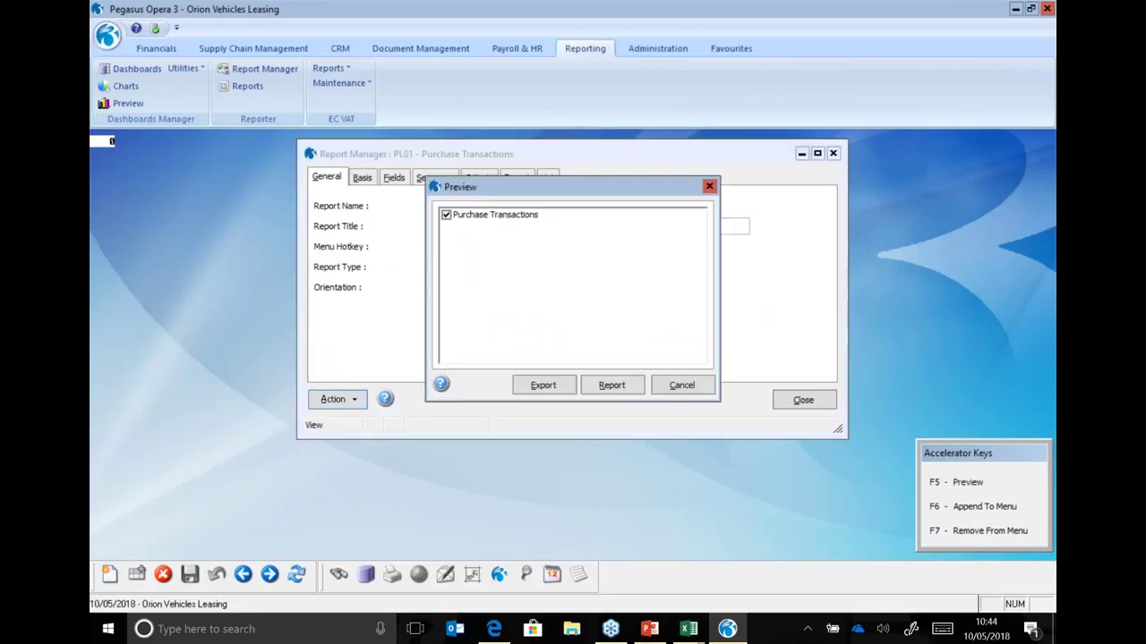
pyautogui.click(608, 386)
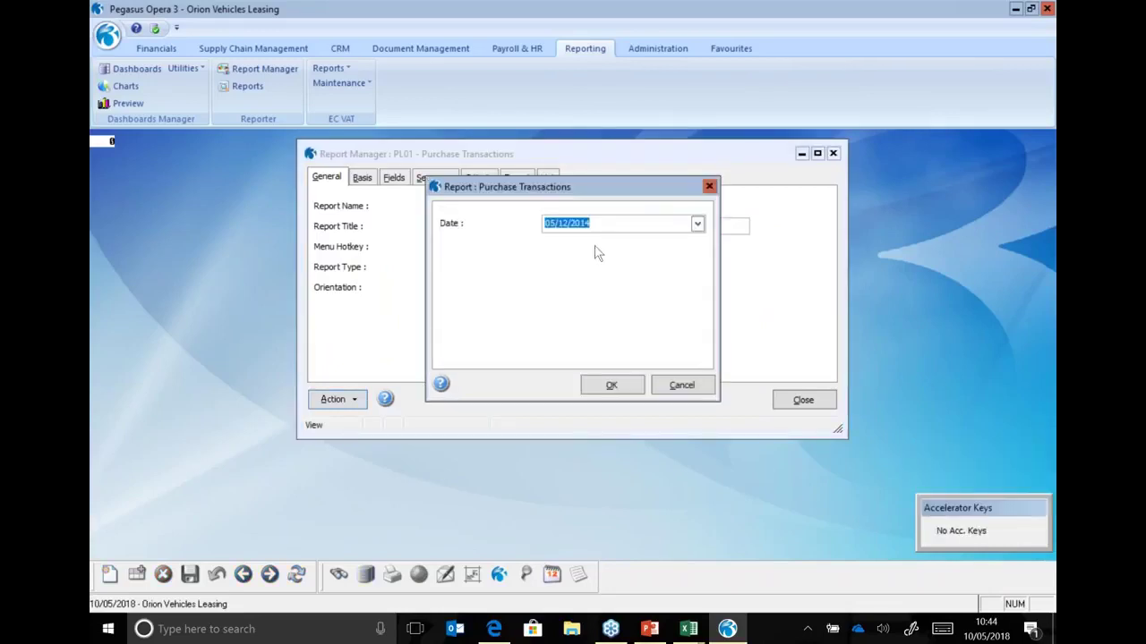
pyautogui.write('01/01/2017')
pyautogui.click(622, 385)
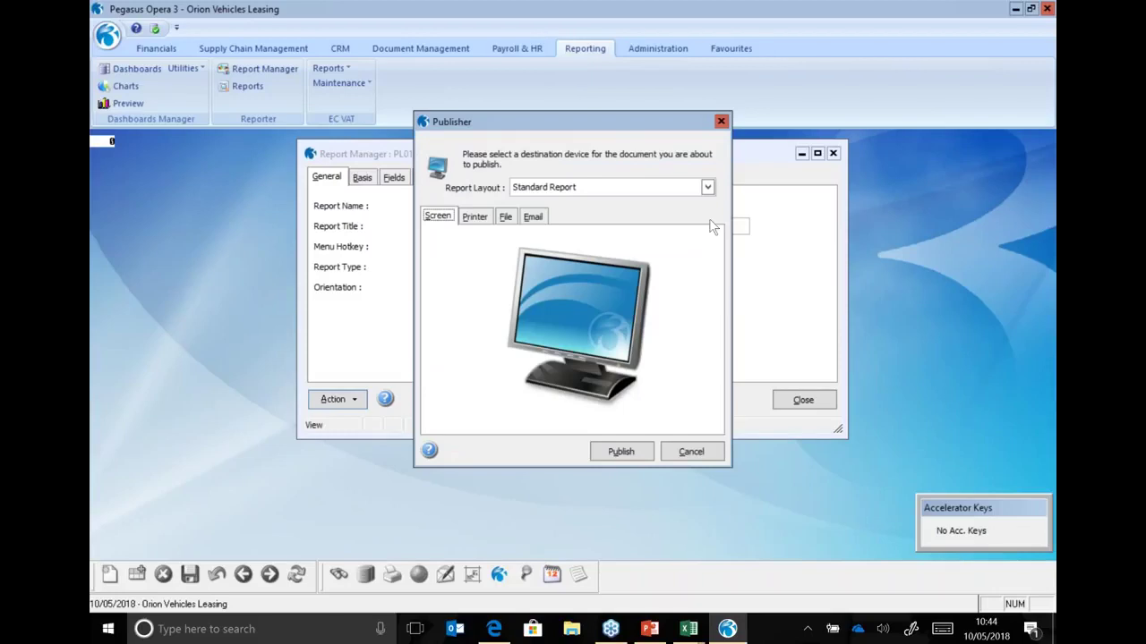
# Step: Publish the report with the Excel Report layout as an Excel document with the file name PAYMENTS
pyautogui.click(707, 188)
pyautogui.click(698, 207)
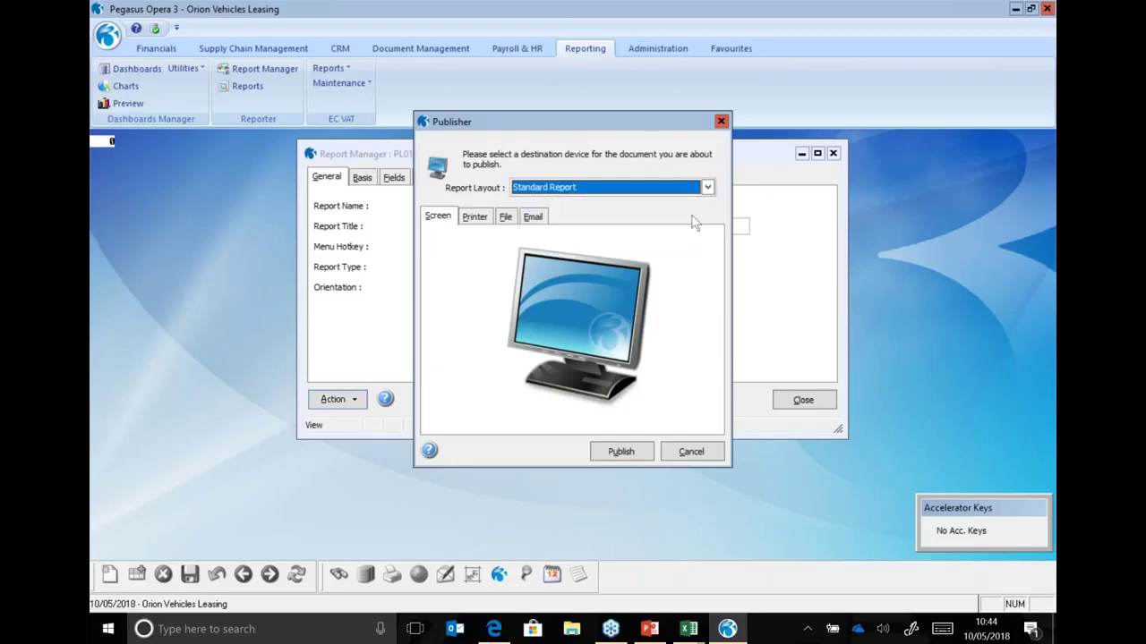
pyautogui.press('Down')
pyautogui.click(526, 291)
pyautogui.write('PAYMENTS')
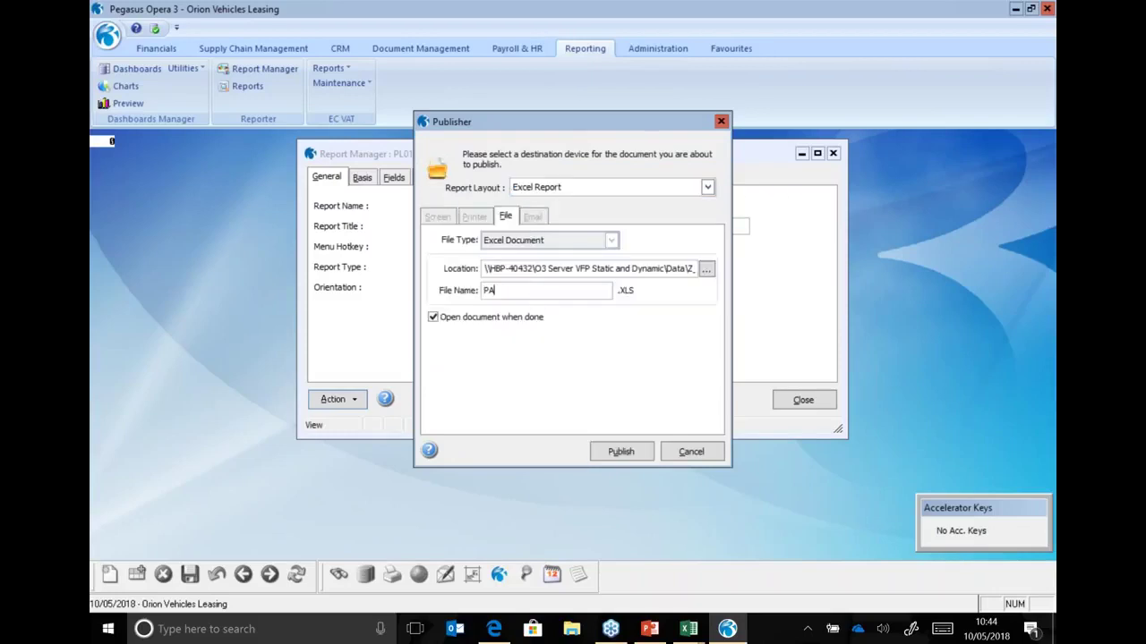
pyautogui.click(622, 453)
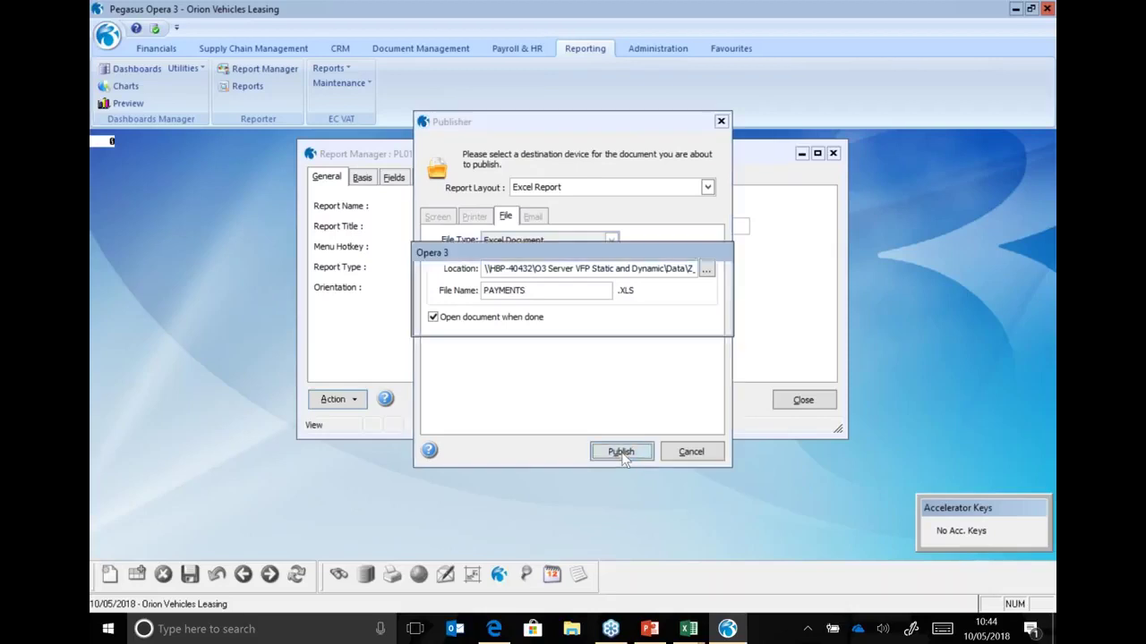
pyautogui.click(607, 315)
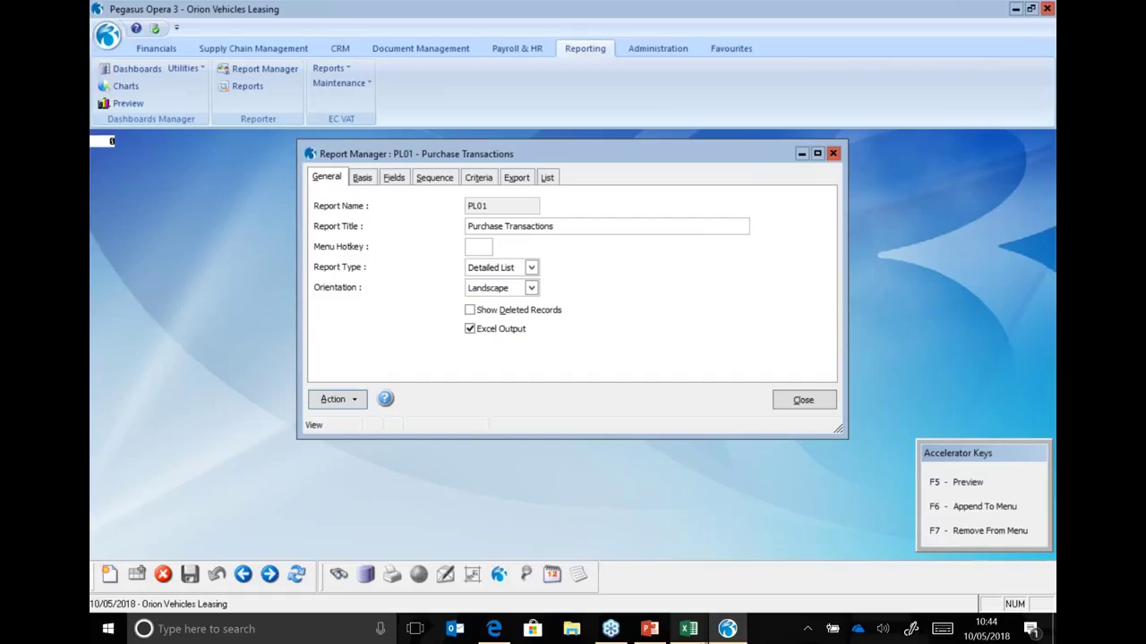
pyautogui.moveTo(703, 640)
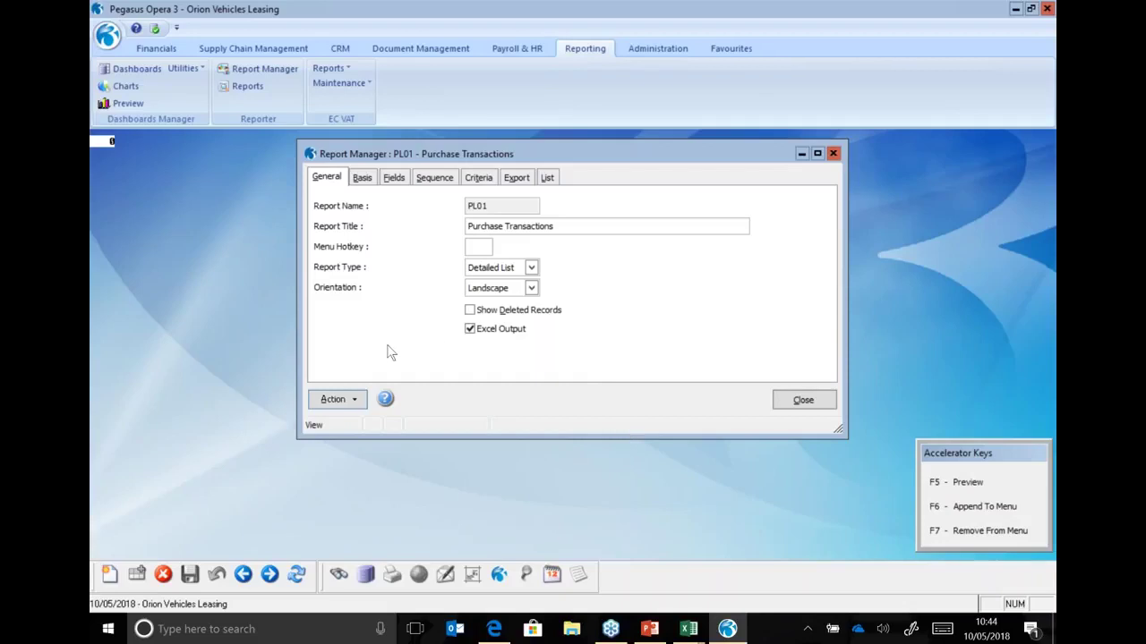
# Step: Preview the report again for the date 01/01/2017 and publish it on screen with the Standard Report layout
pyautogui.click(351, 400)
pyautogui.click(385, 411)
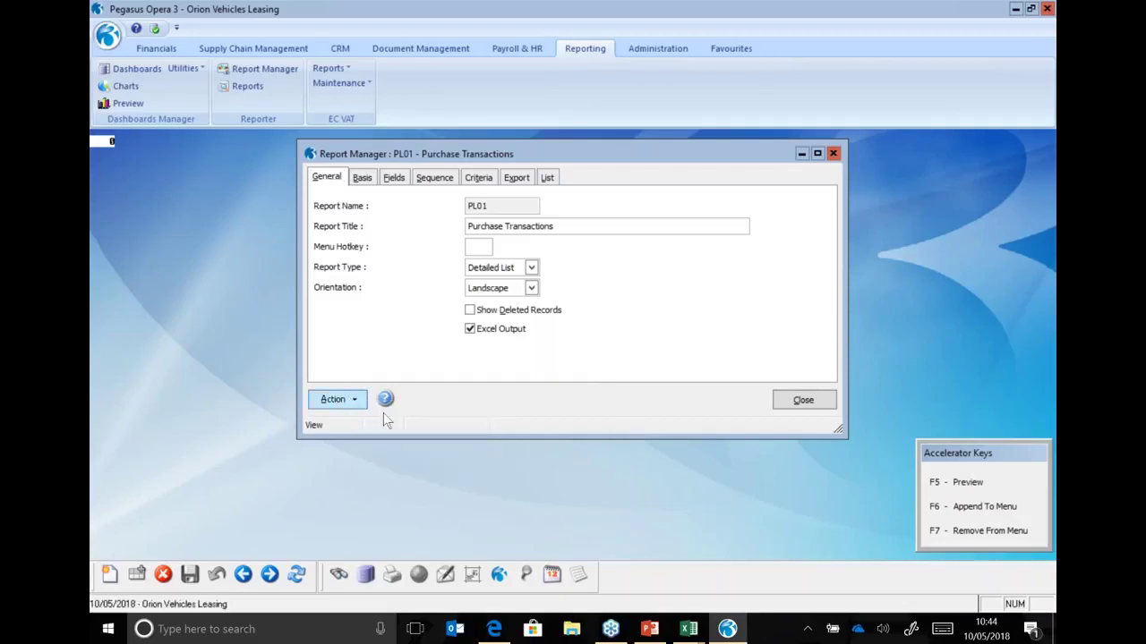
pyautogui.press('Return')
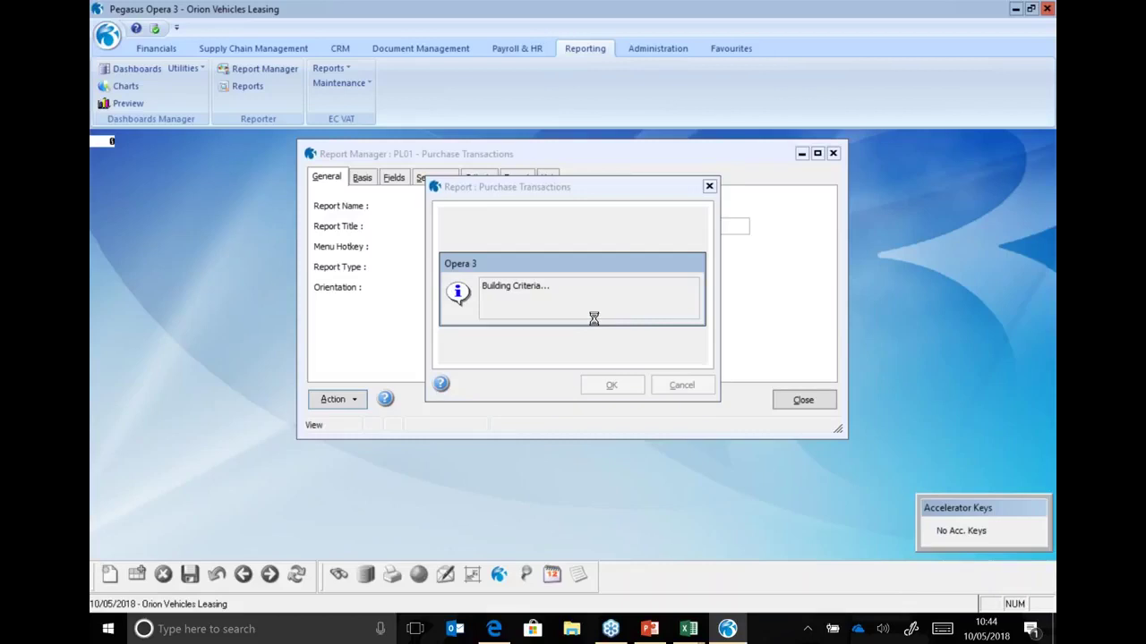
pyautogui.write('01/01/2017')
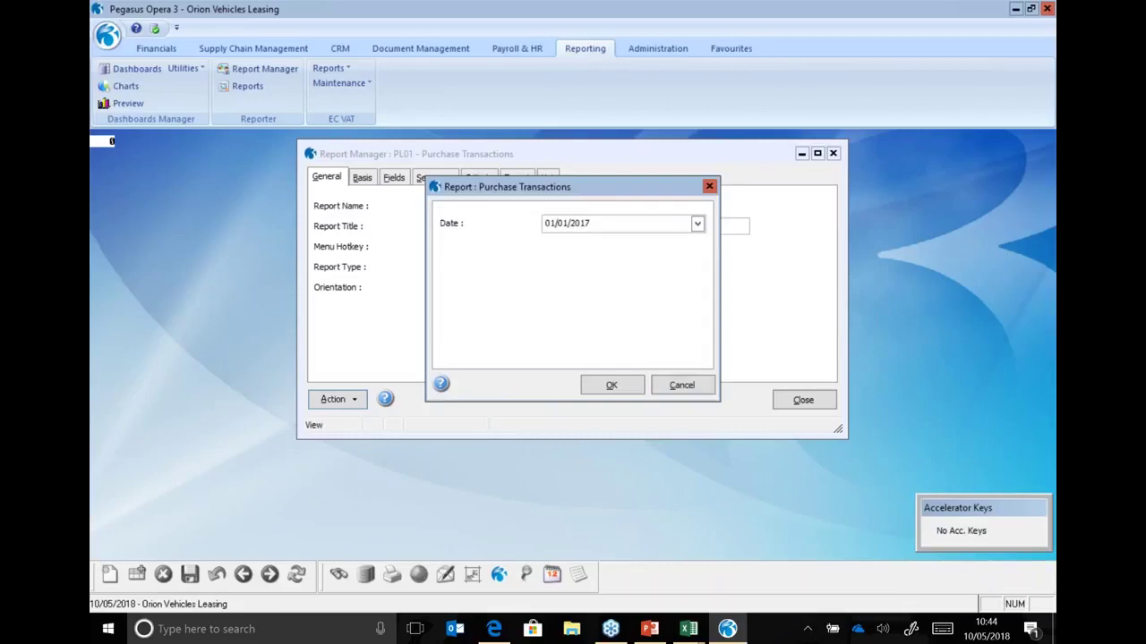
pyautogui.click(616, 386)
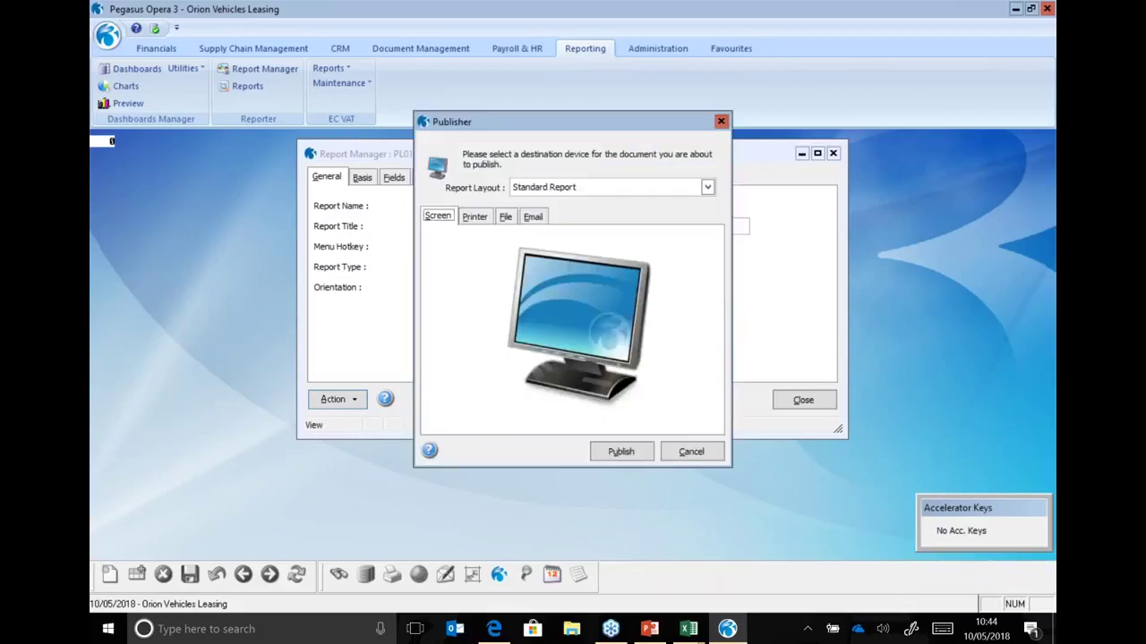
pyautogui.click(616, 455)
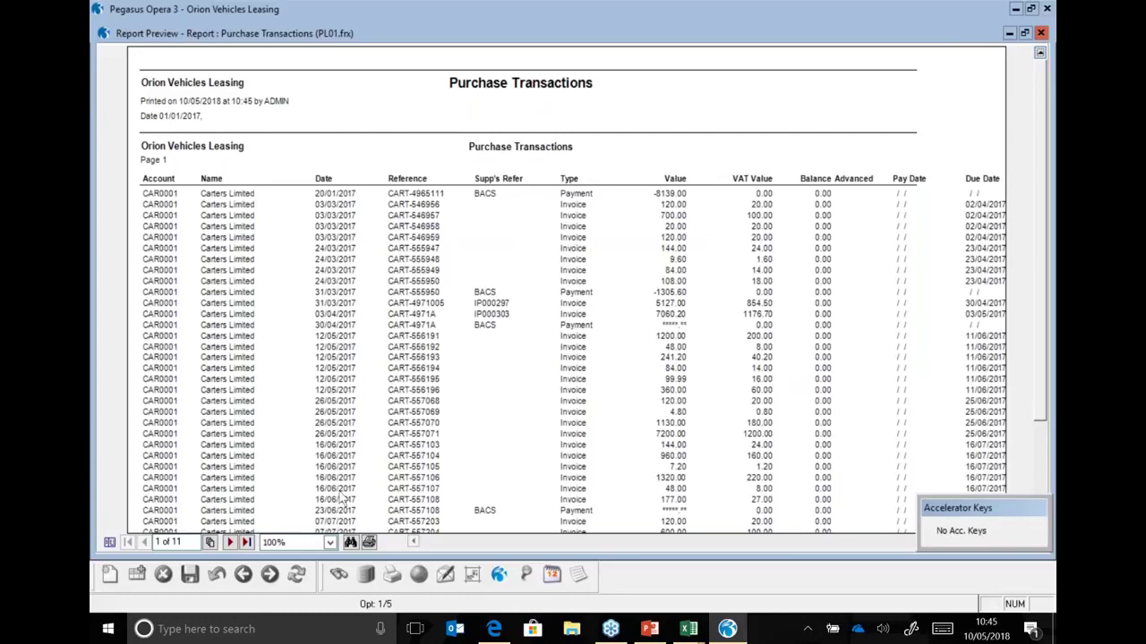
# Step: Page through the Purchase Transactions preview to page 7, examining the column fit and the date columns
pyautogui.click(229, 542)
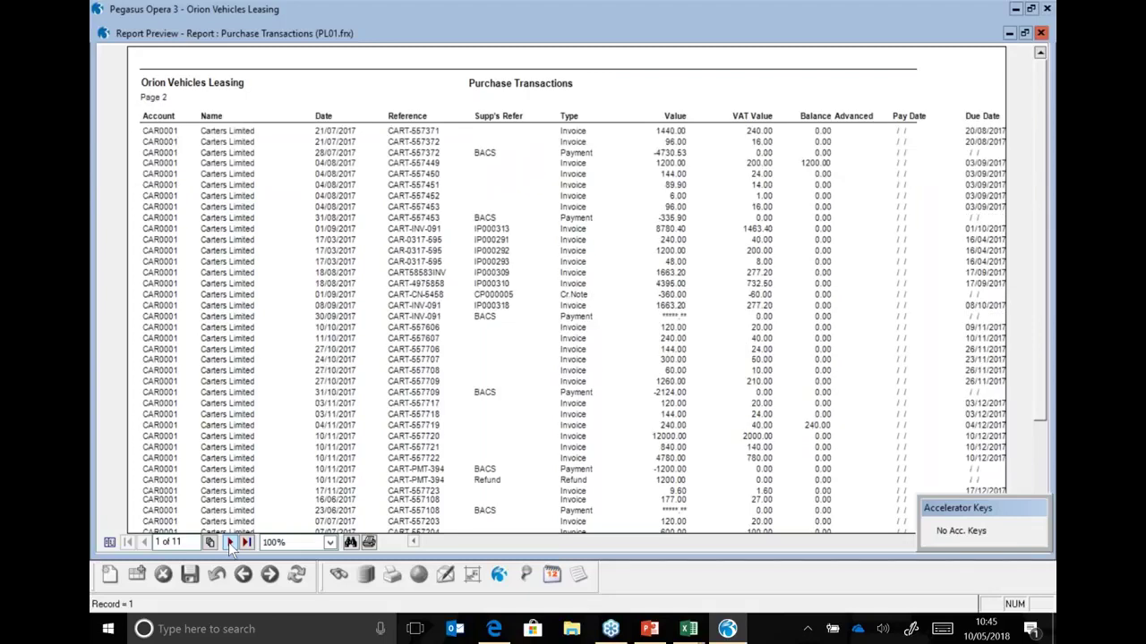
pyautogui.click(228, 542)
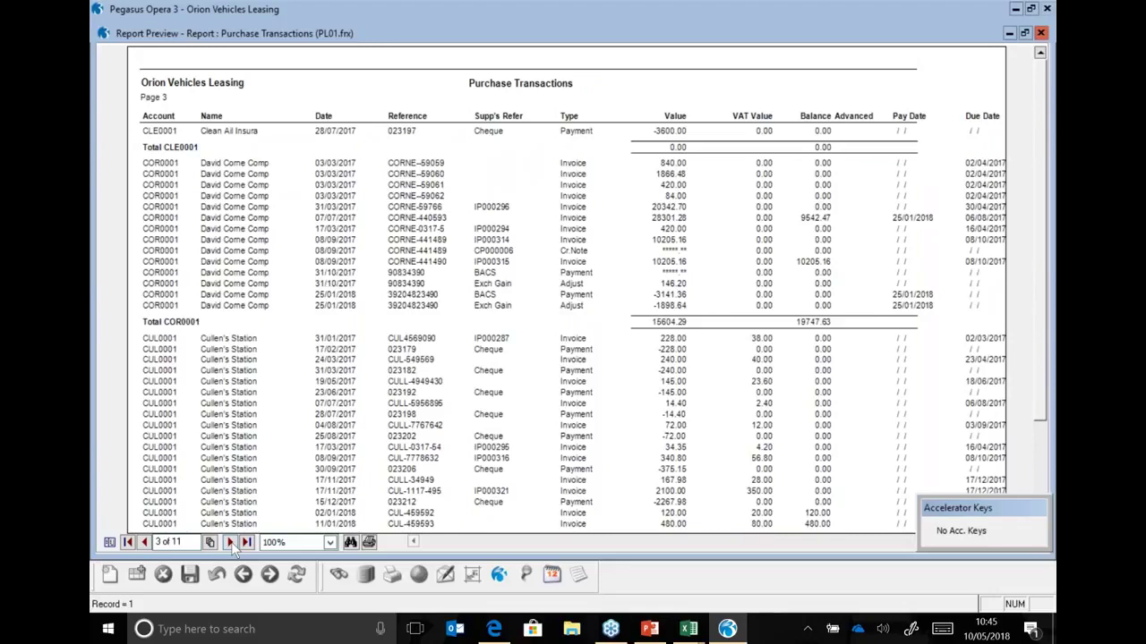
pyautogui.click(231, 542)
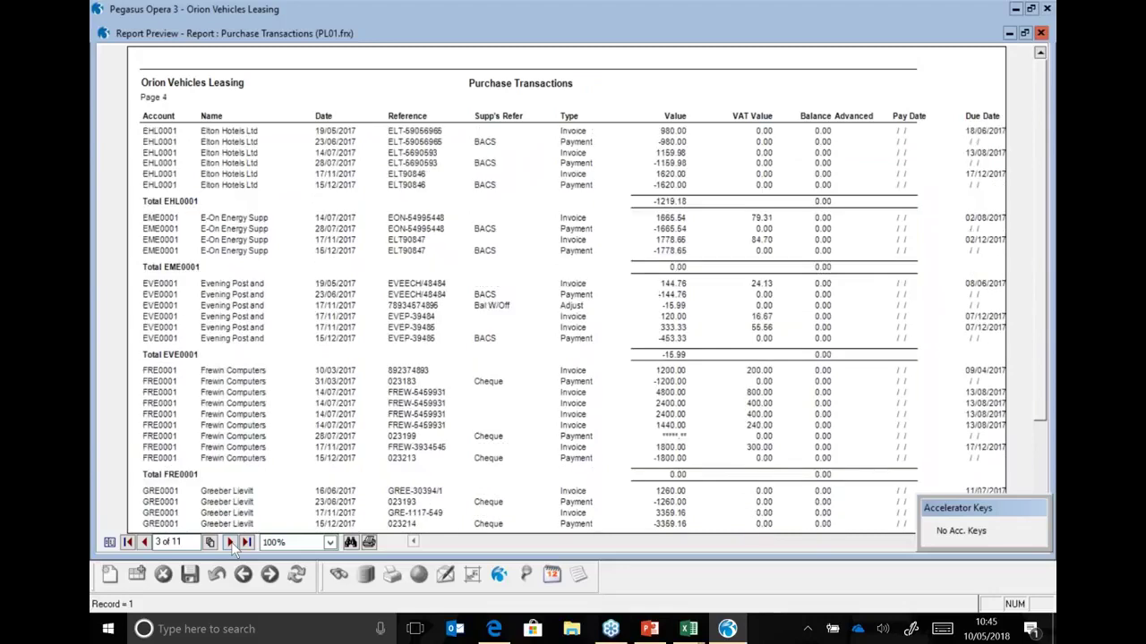
pyautogui.click(231, 541)
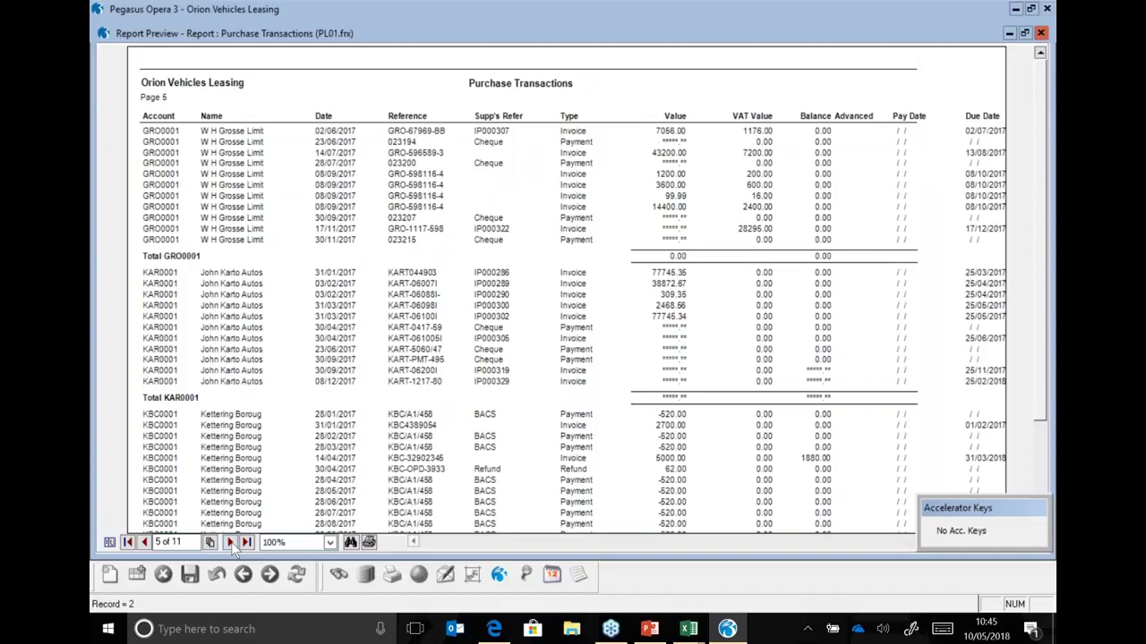
pyautogui.click(231, 541)
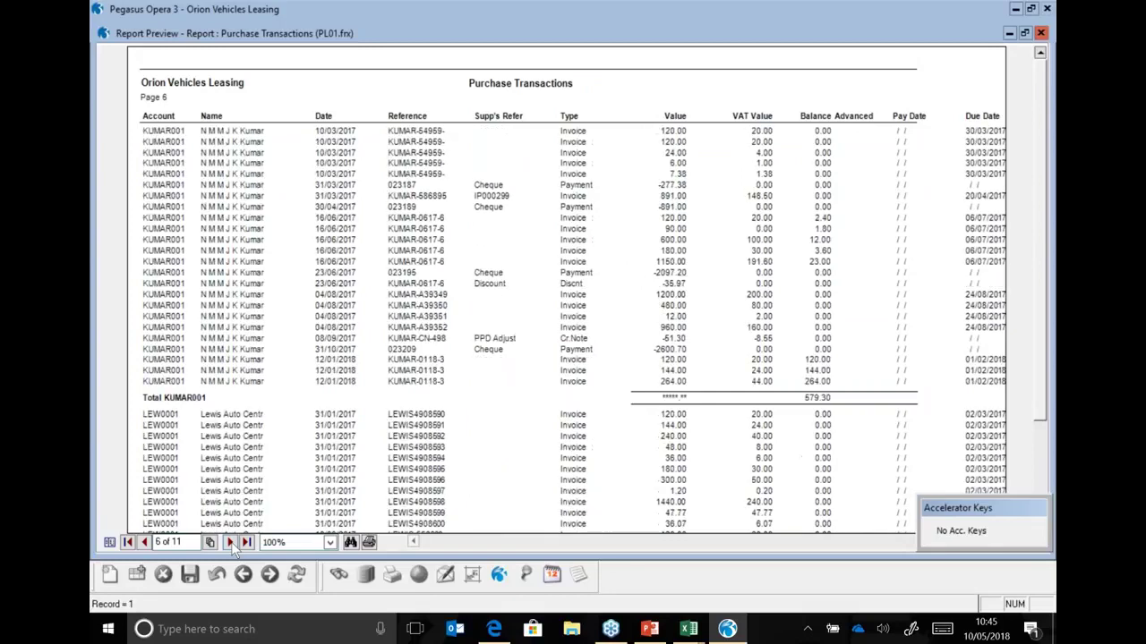
pyautogui.click(231, 542)
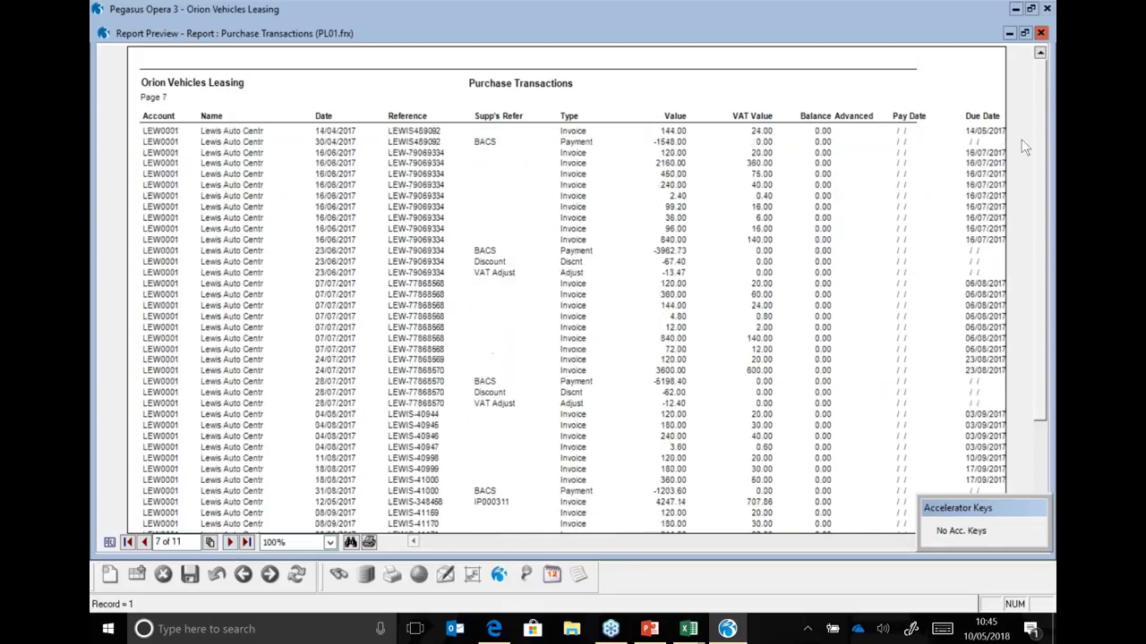